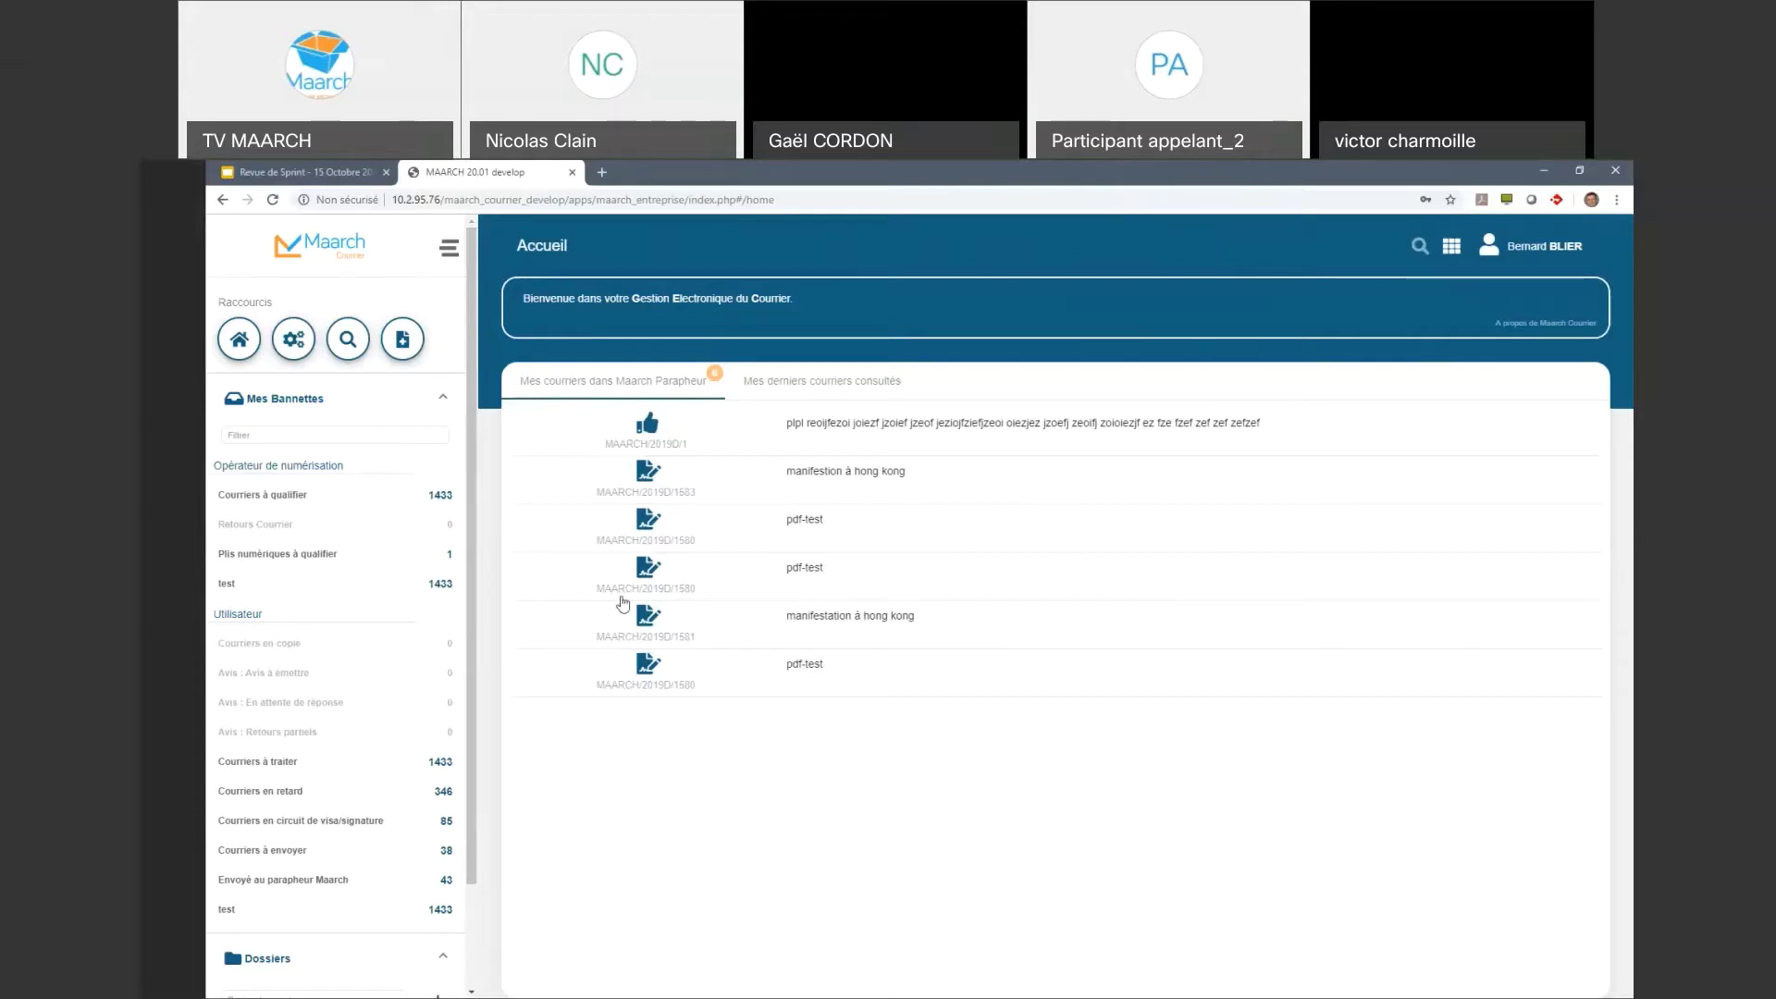
# Step: Open a new mail registration form and keep the default model, Courrier arrivée (par défaut)
pyautogui.click(403, 340)
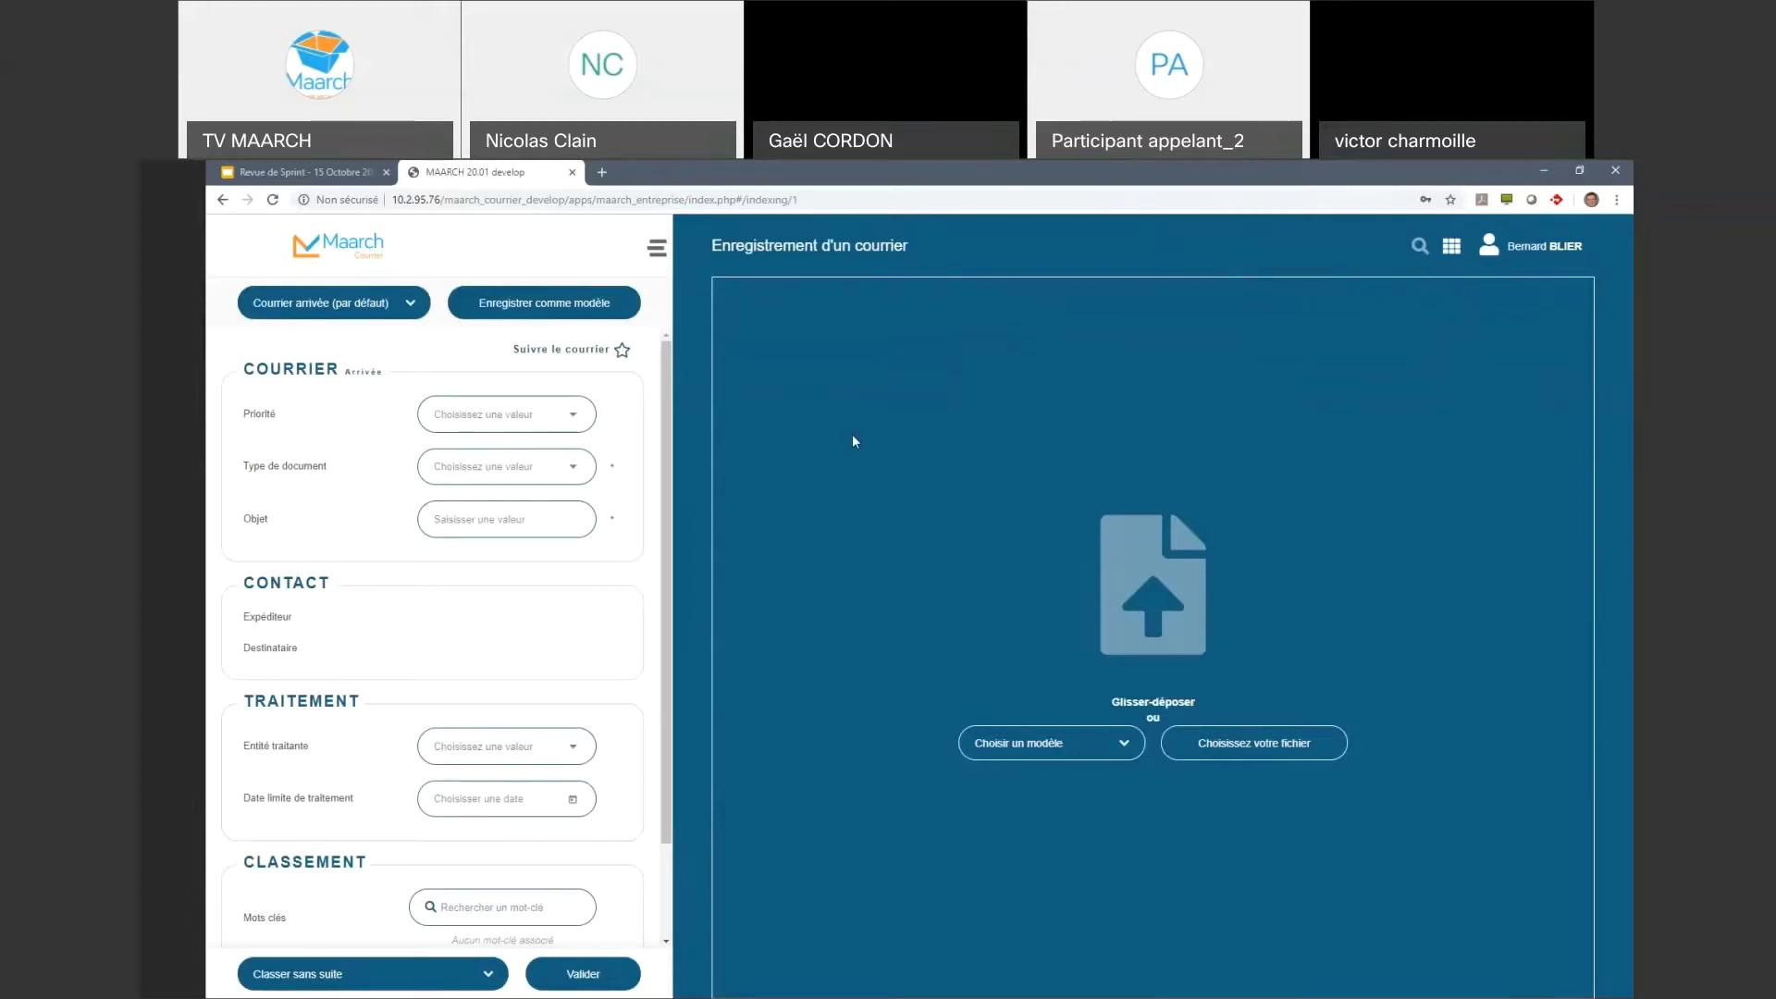
pyautogui.click(361, 302)
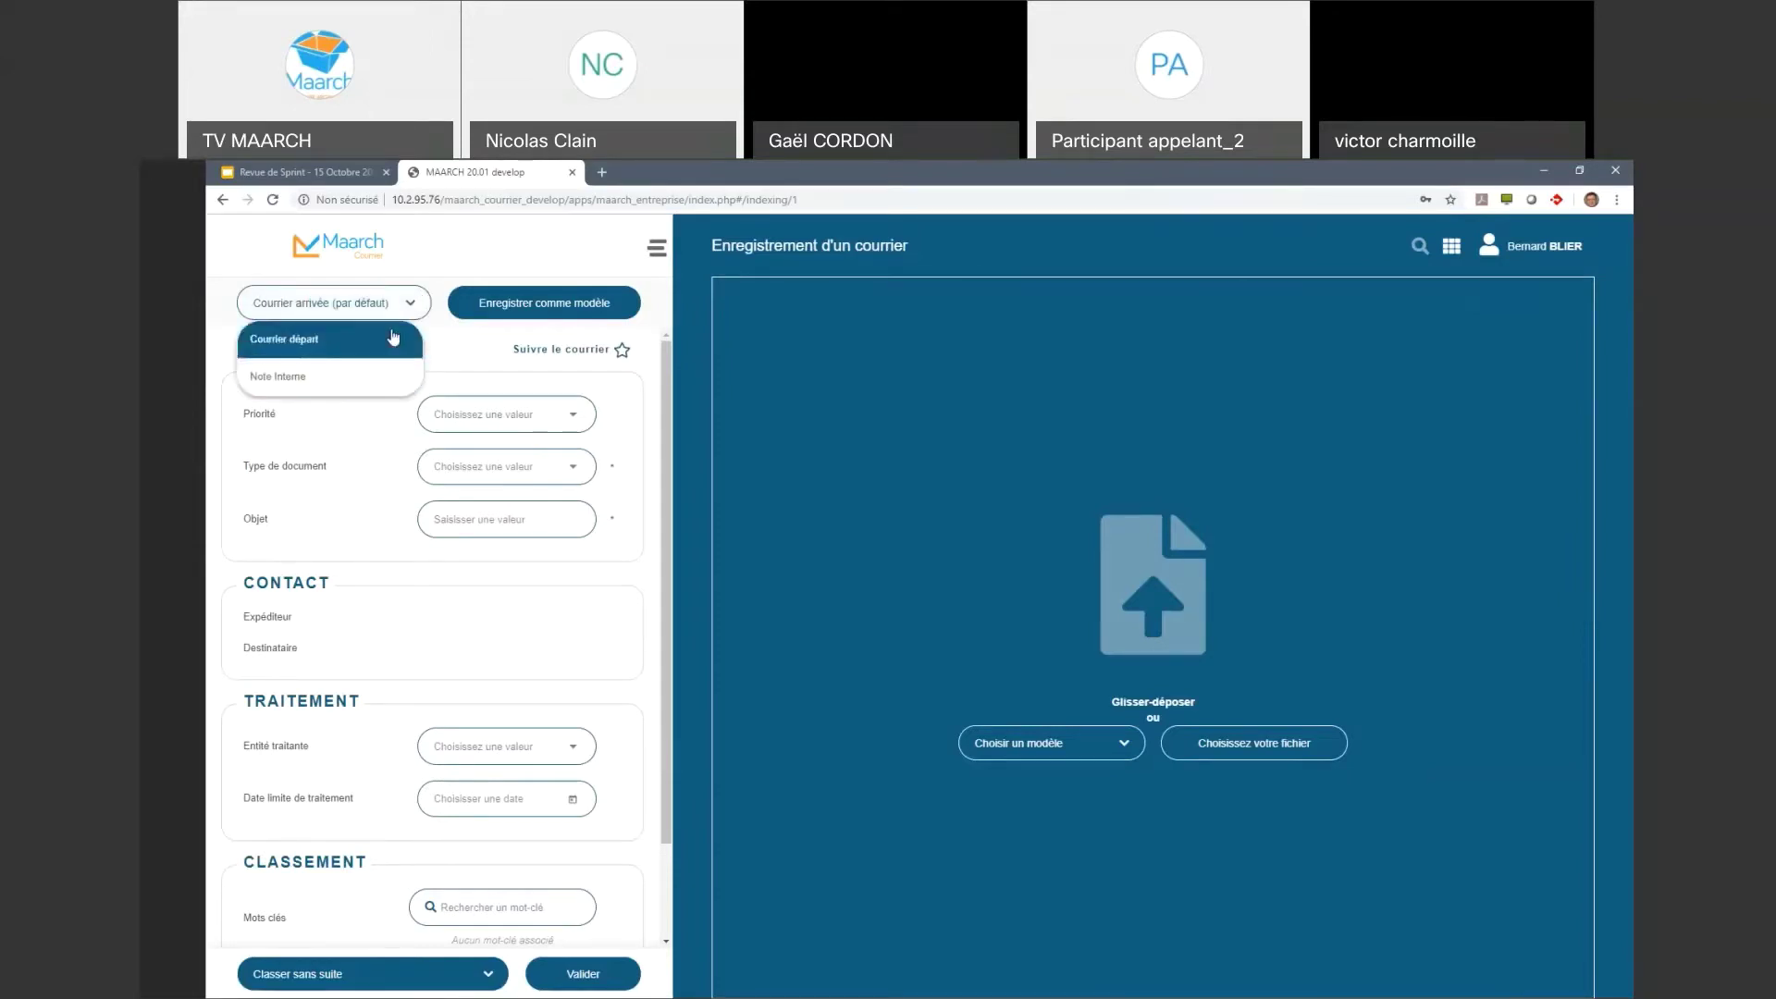
pyautogui.click(433, 273)
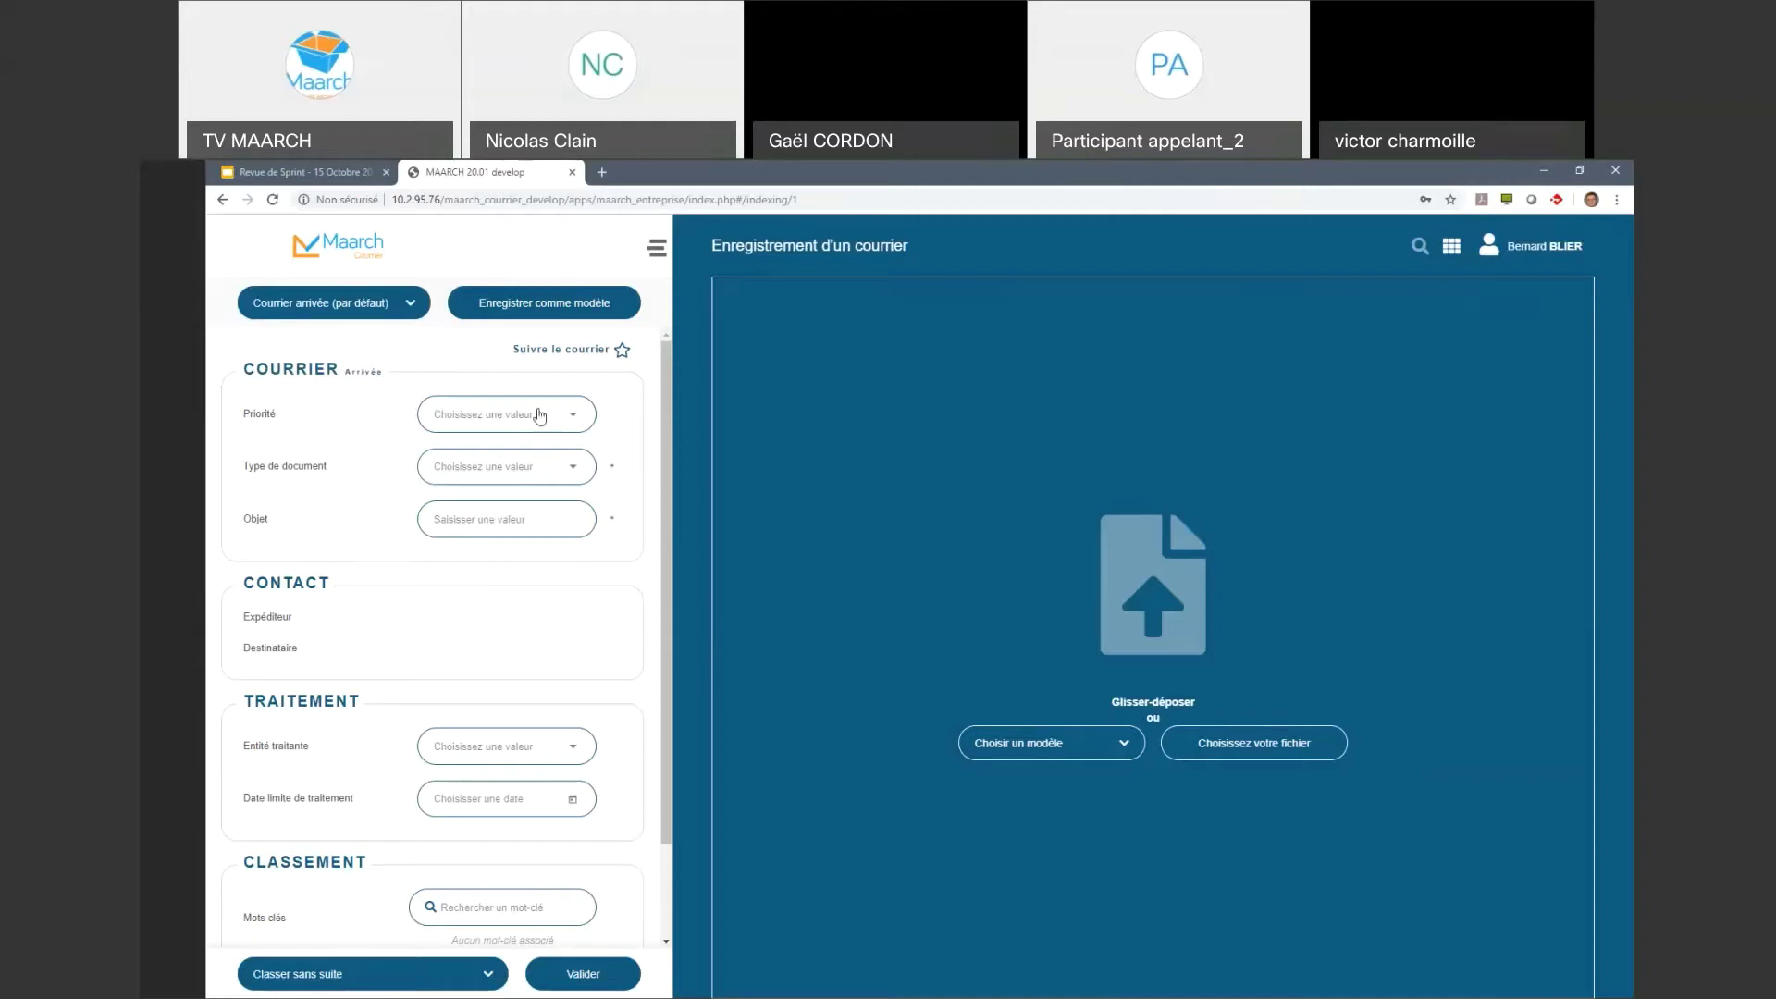
# Step: Set the priority of the incoming mail to Normal
pyautogui.click(575, 415)
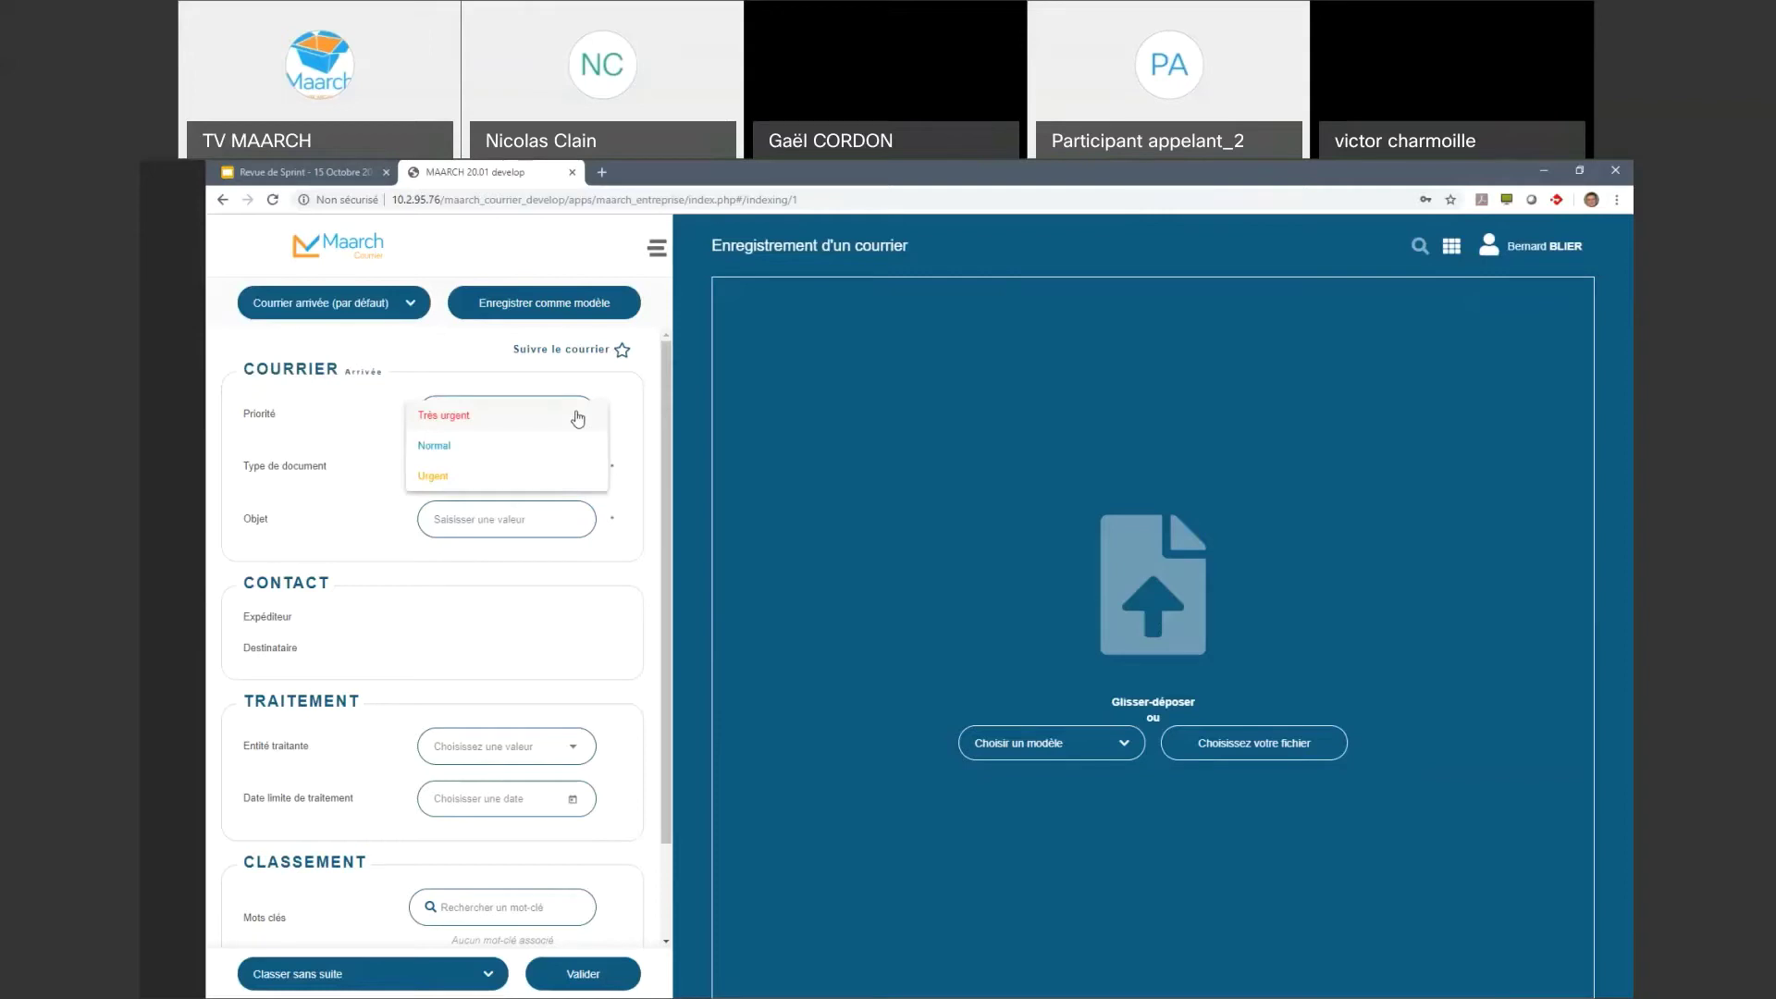
pyautogui.click(523, 456)
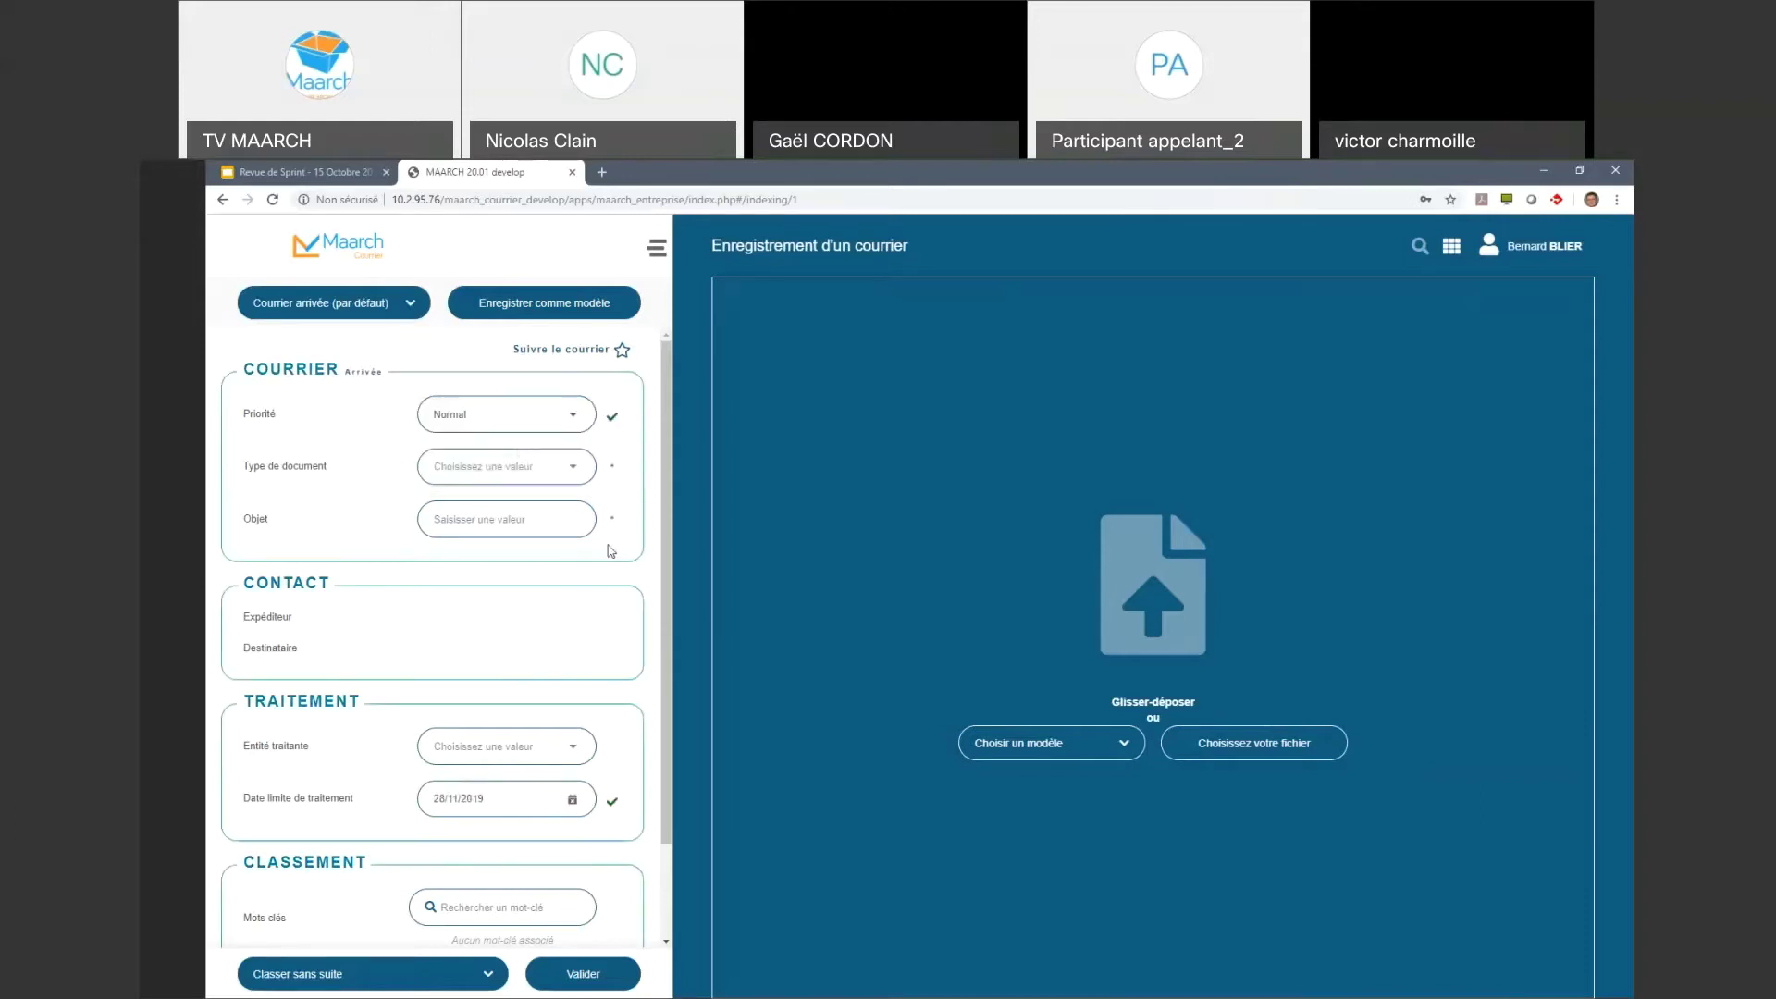
pyautogui.click(578, 418)
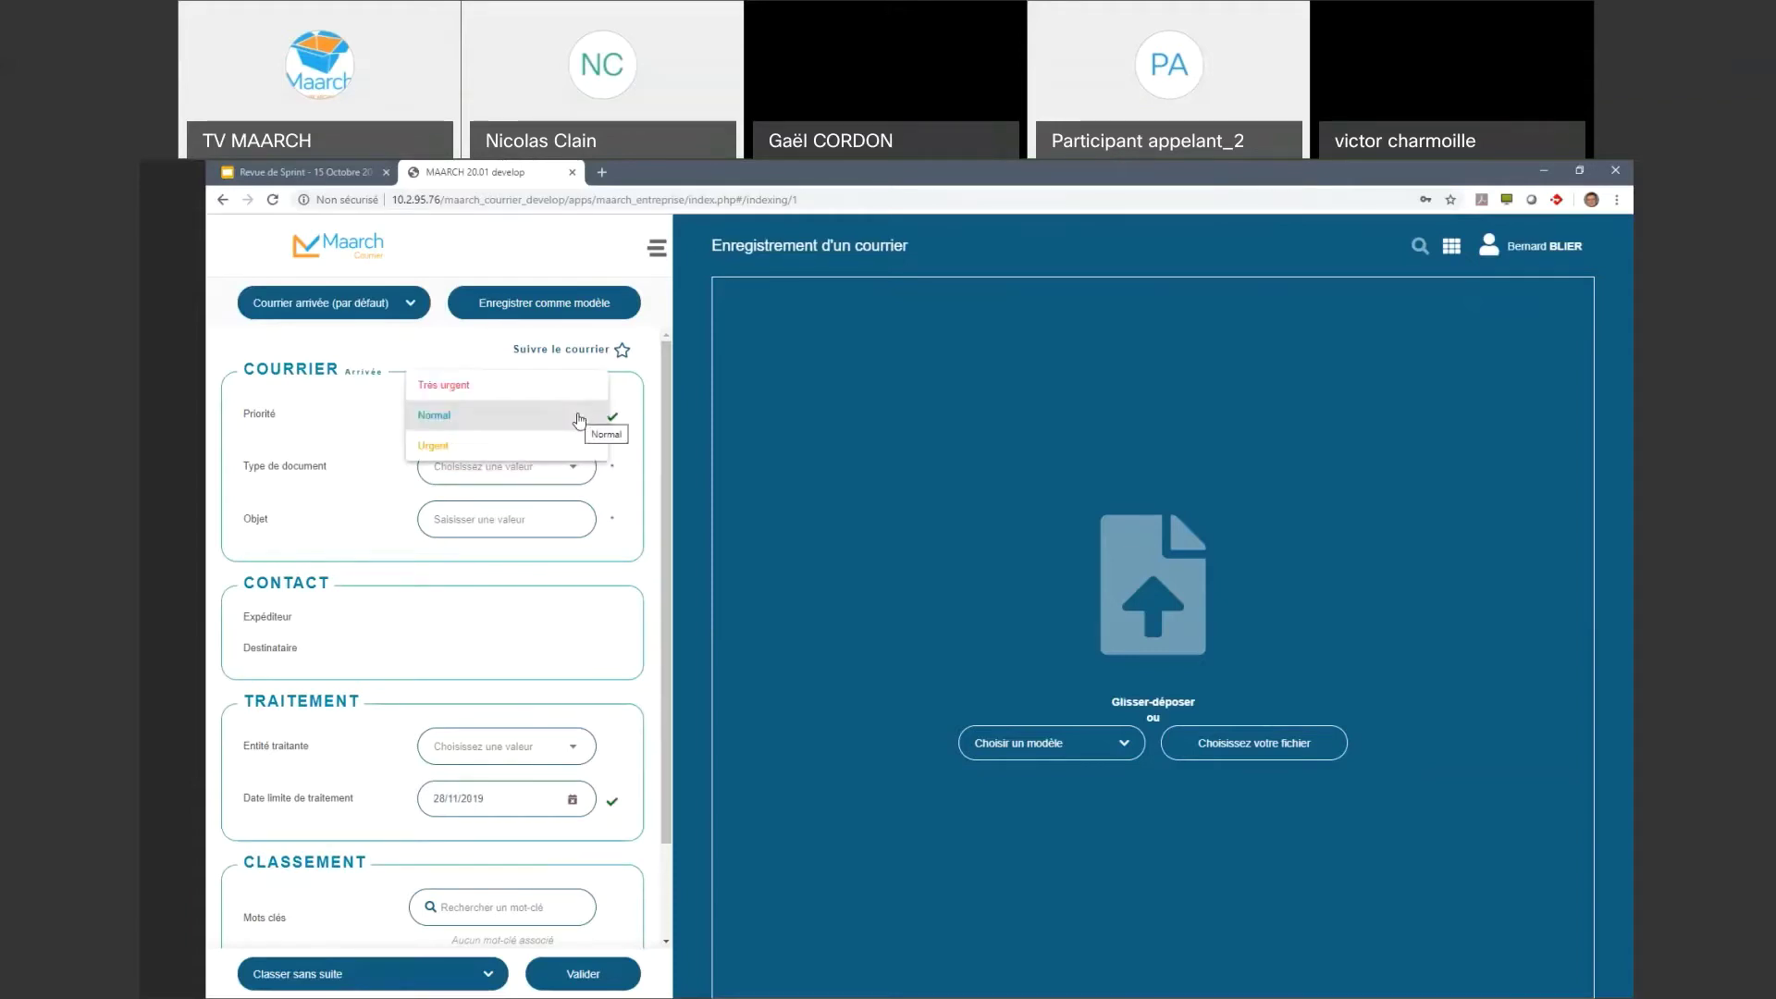
pyautogui.click(579, 418)
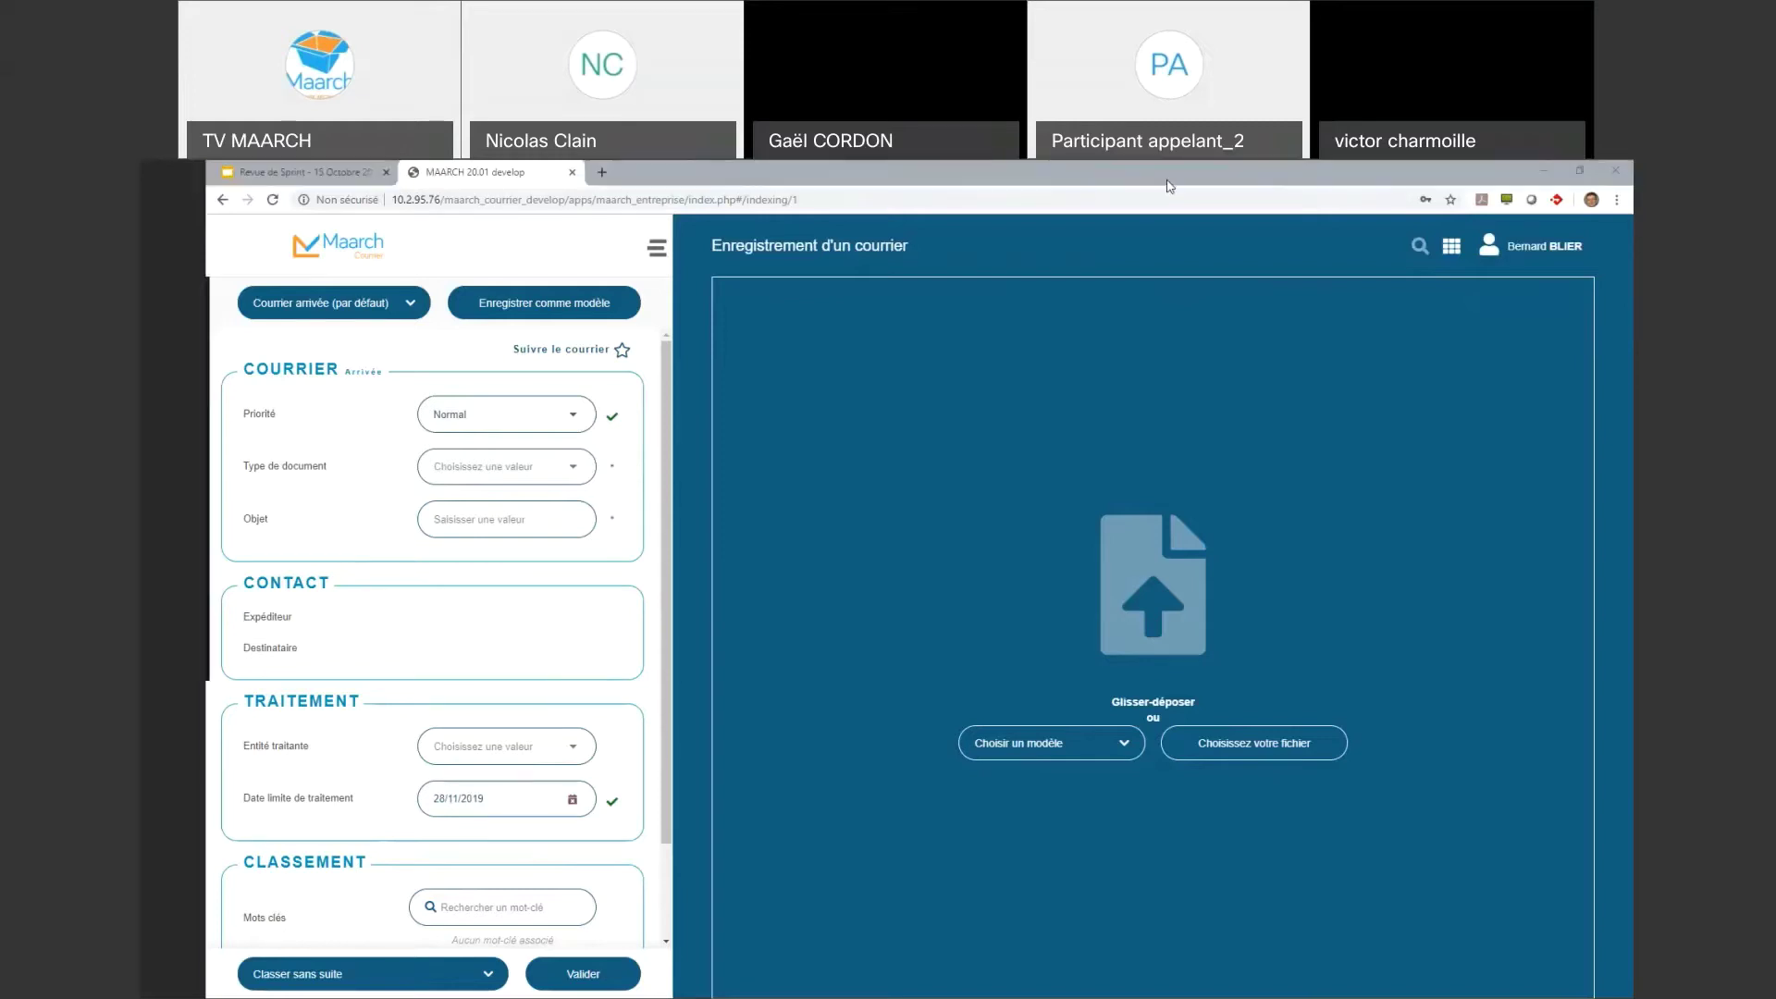
pyautogui.moveTo(507, 752)
pyautogui.mouseDown()
pyautogui.moveTo(426, 765)
pyautogui.moveTo(460, 842)
pyautogui.moveTo(527, 756)
pyautogui.moveTo(516, 739)
pyautogui.mouseUp()
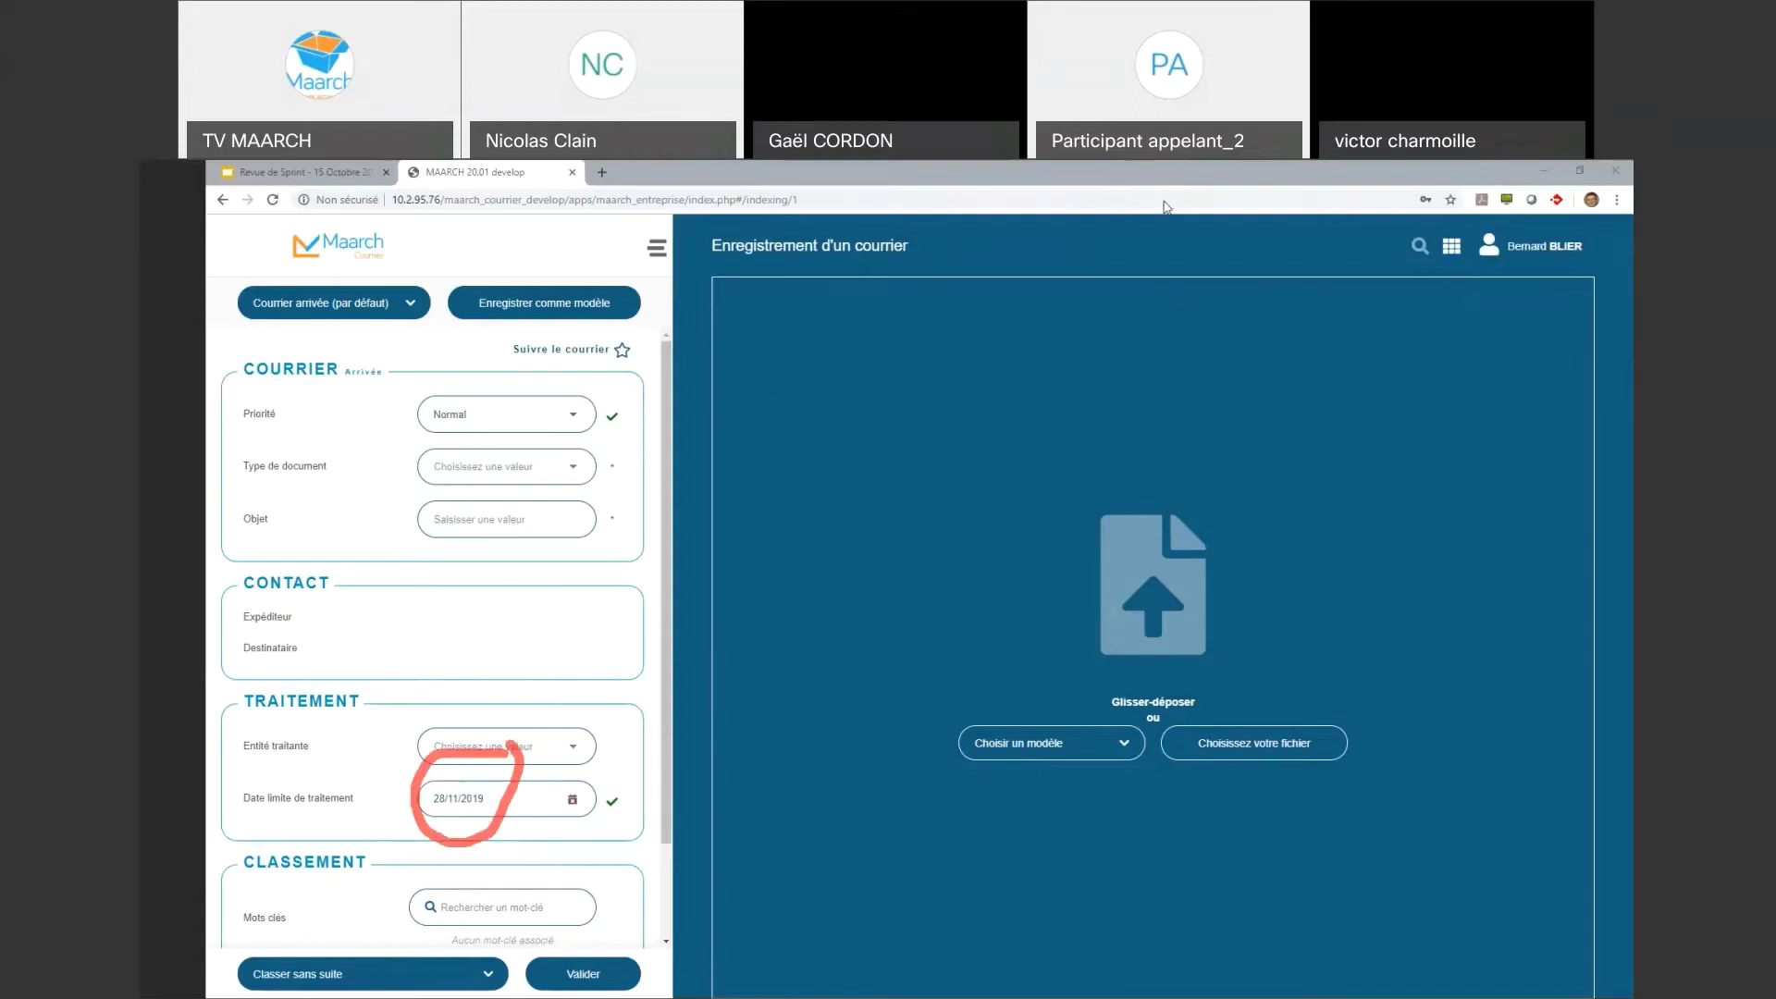
# Step: Set the mail's document type to "Abonnements – documentation – archives" in the Correspondances category
pyautogui.click(555, 472)
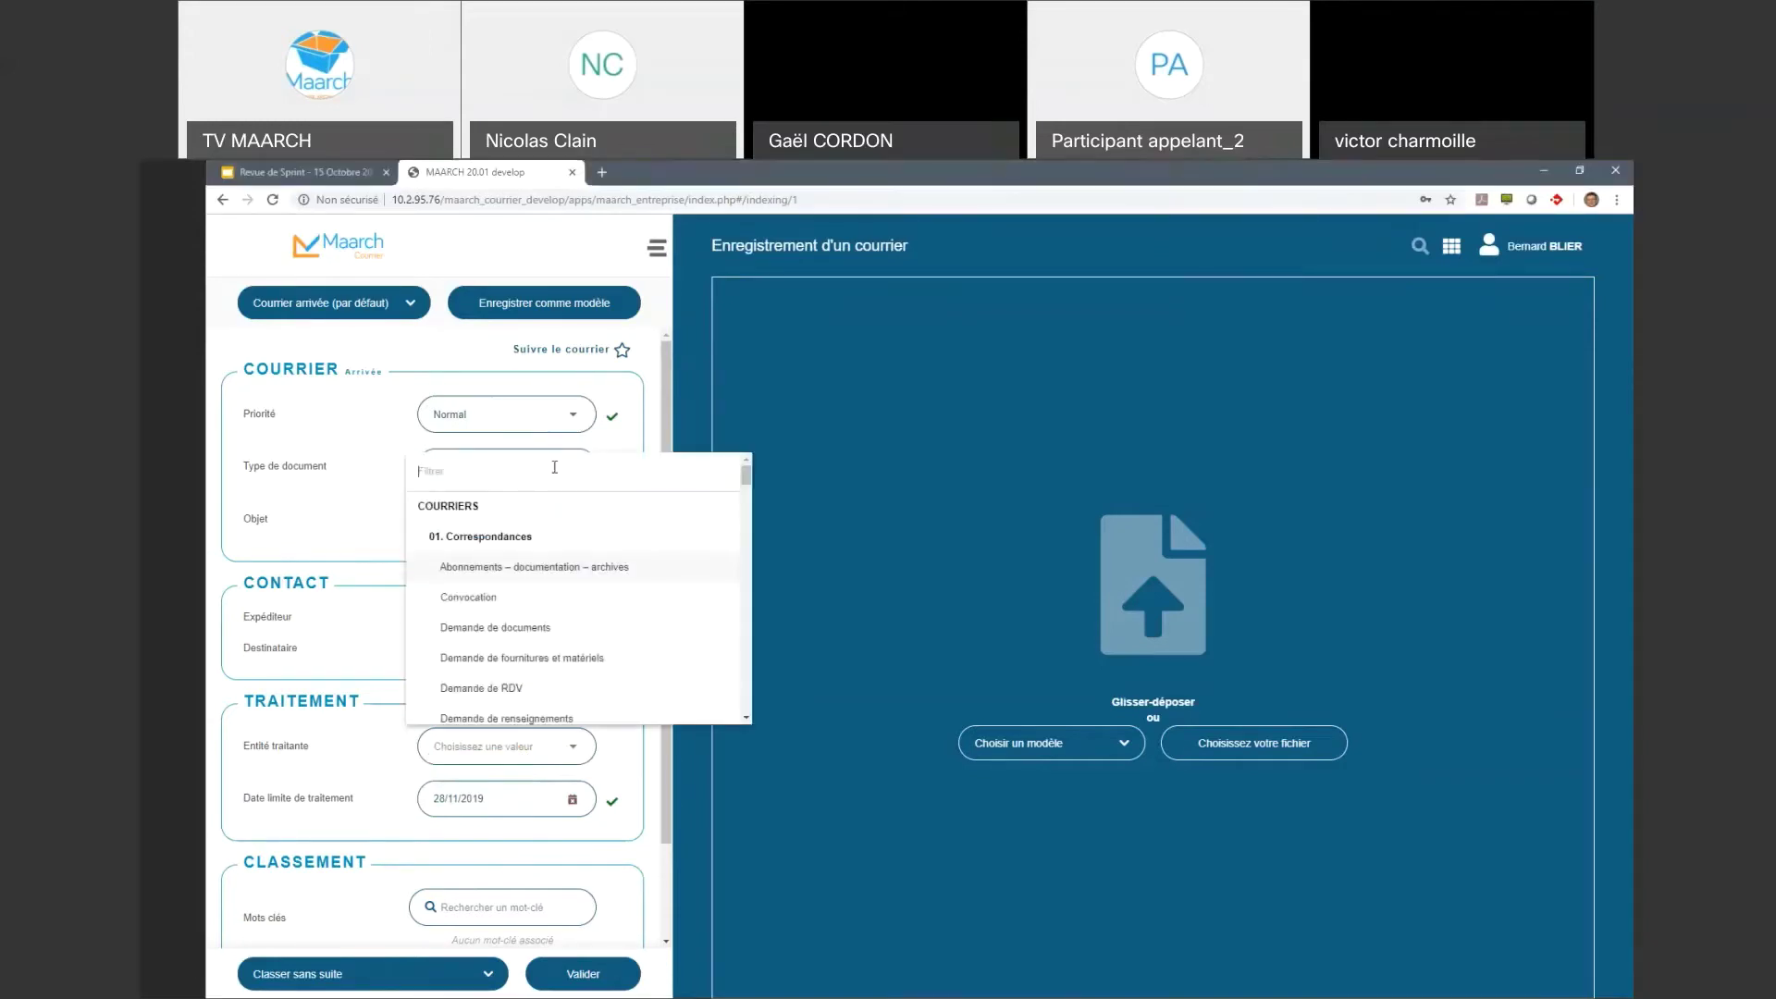
pyautogui.click(516, 567)
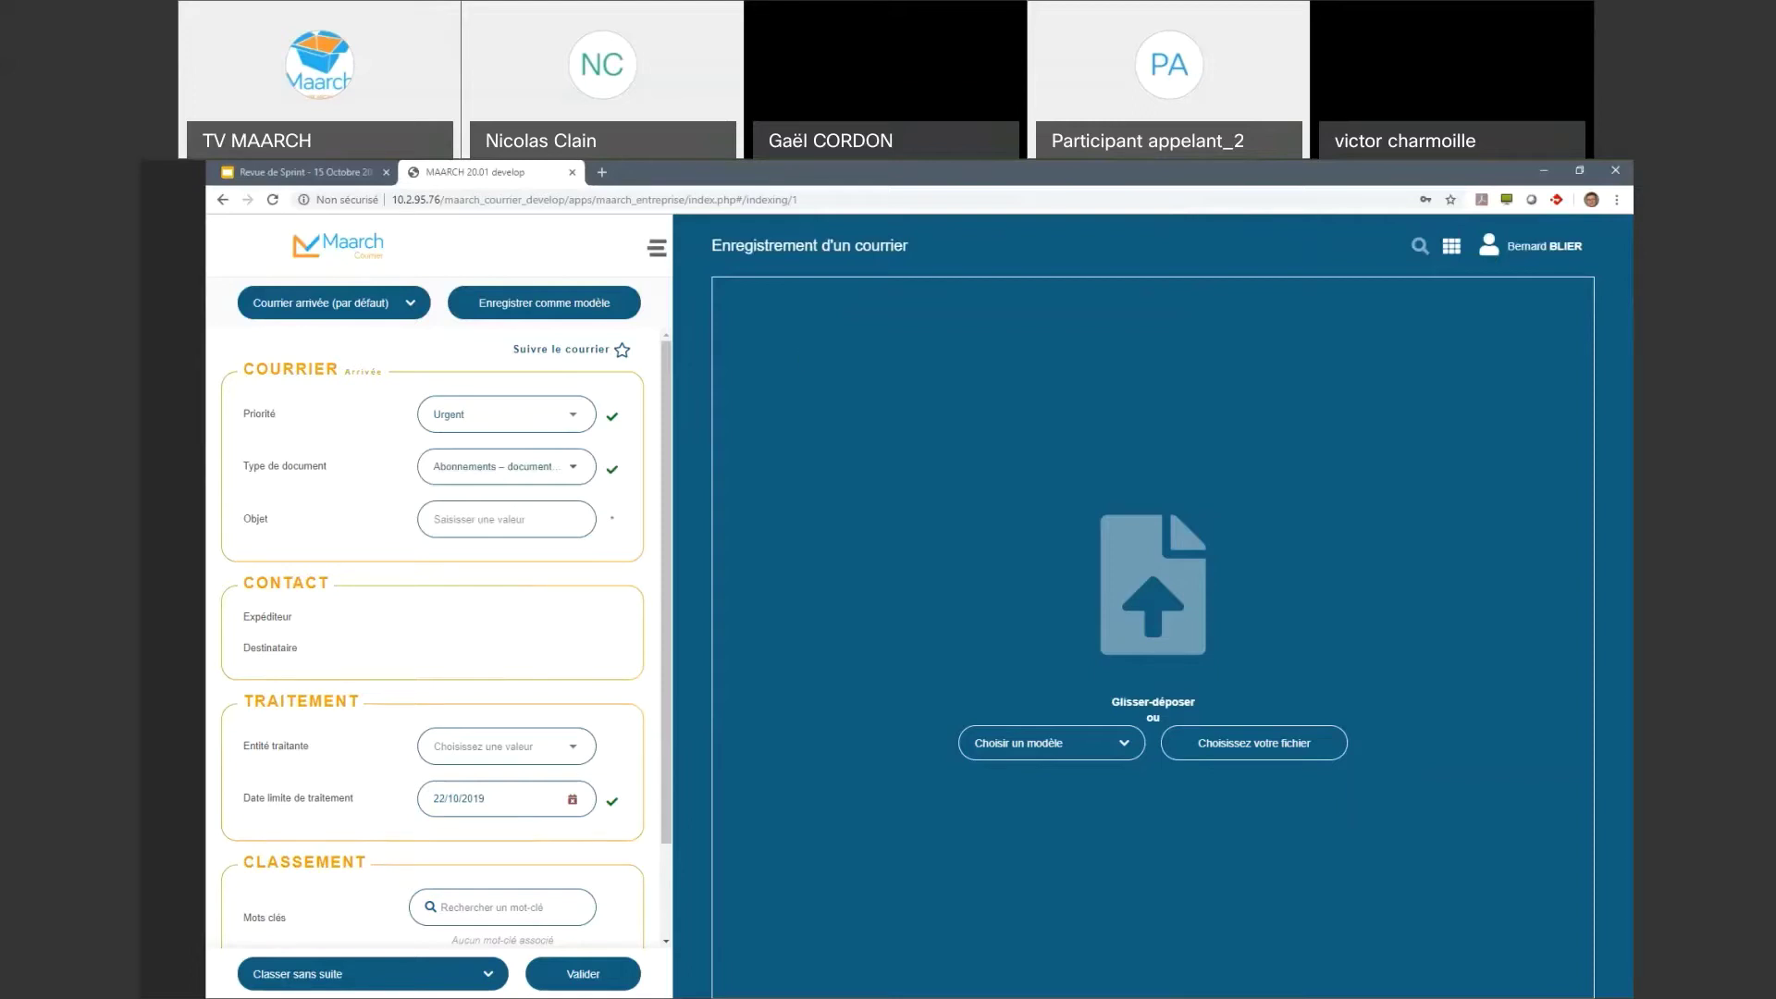
pyautogui.click(1134, 200)
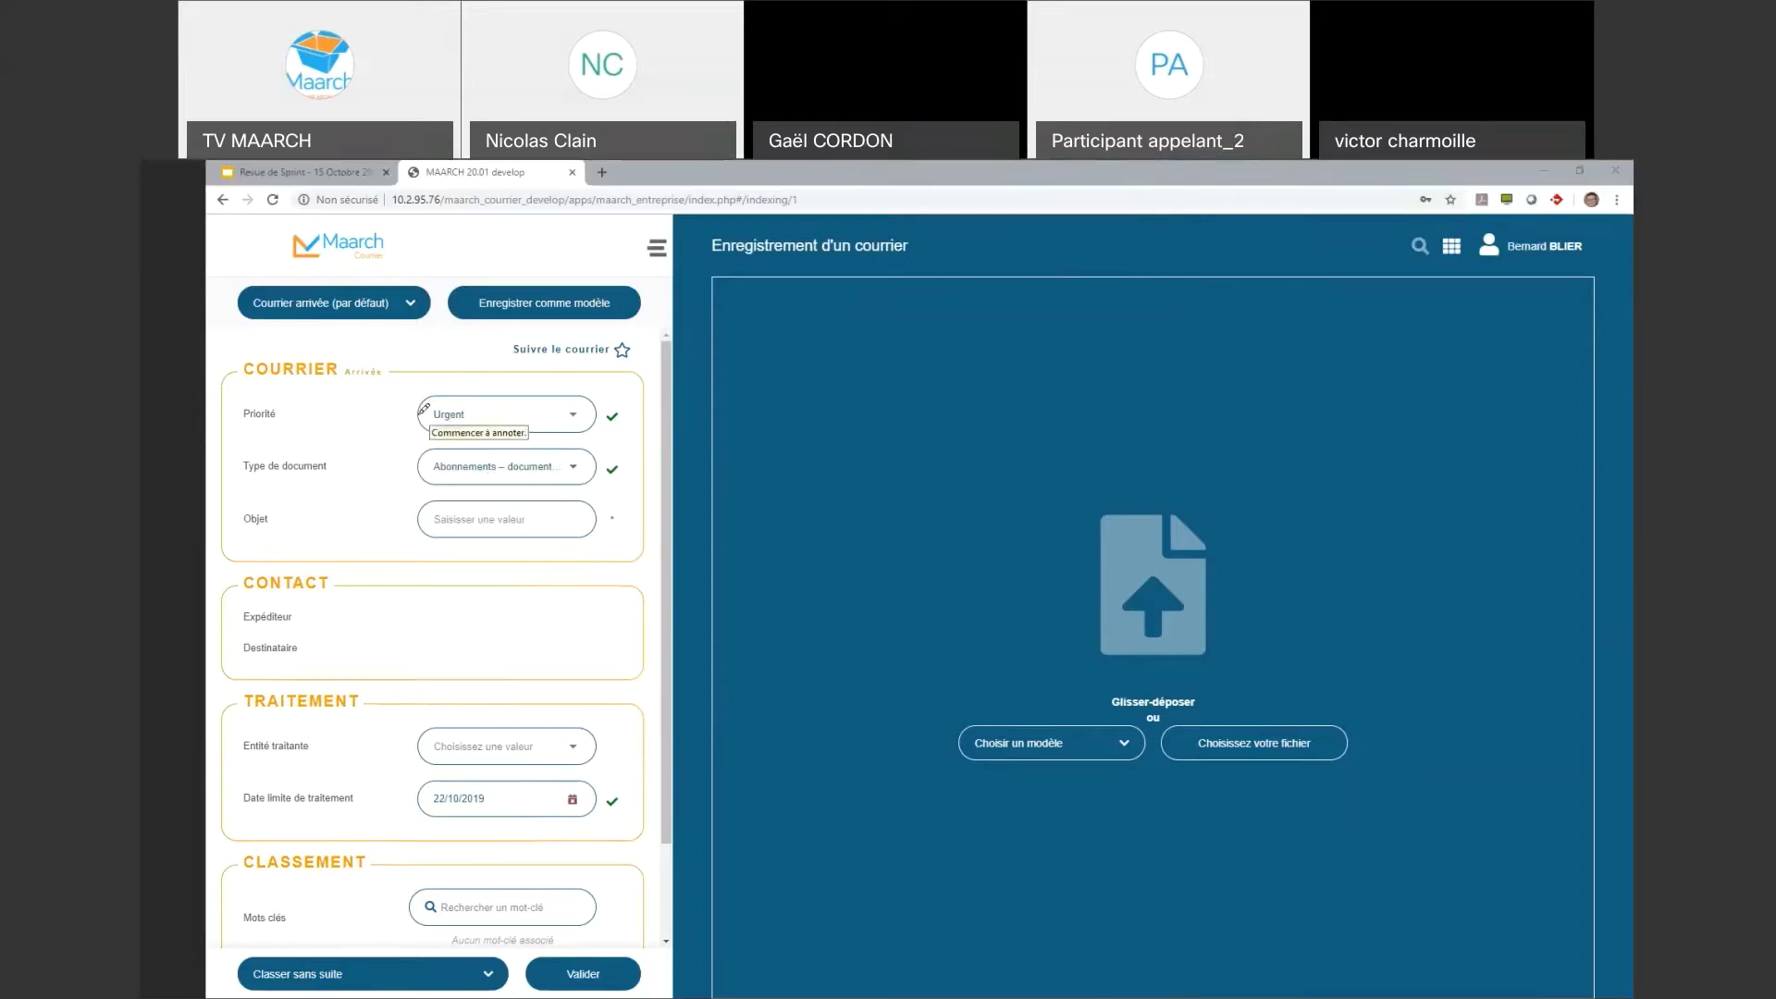
pyautogui.moveTo(415, 421); pyautogui.dragTo(471, 424)
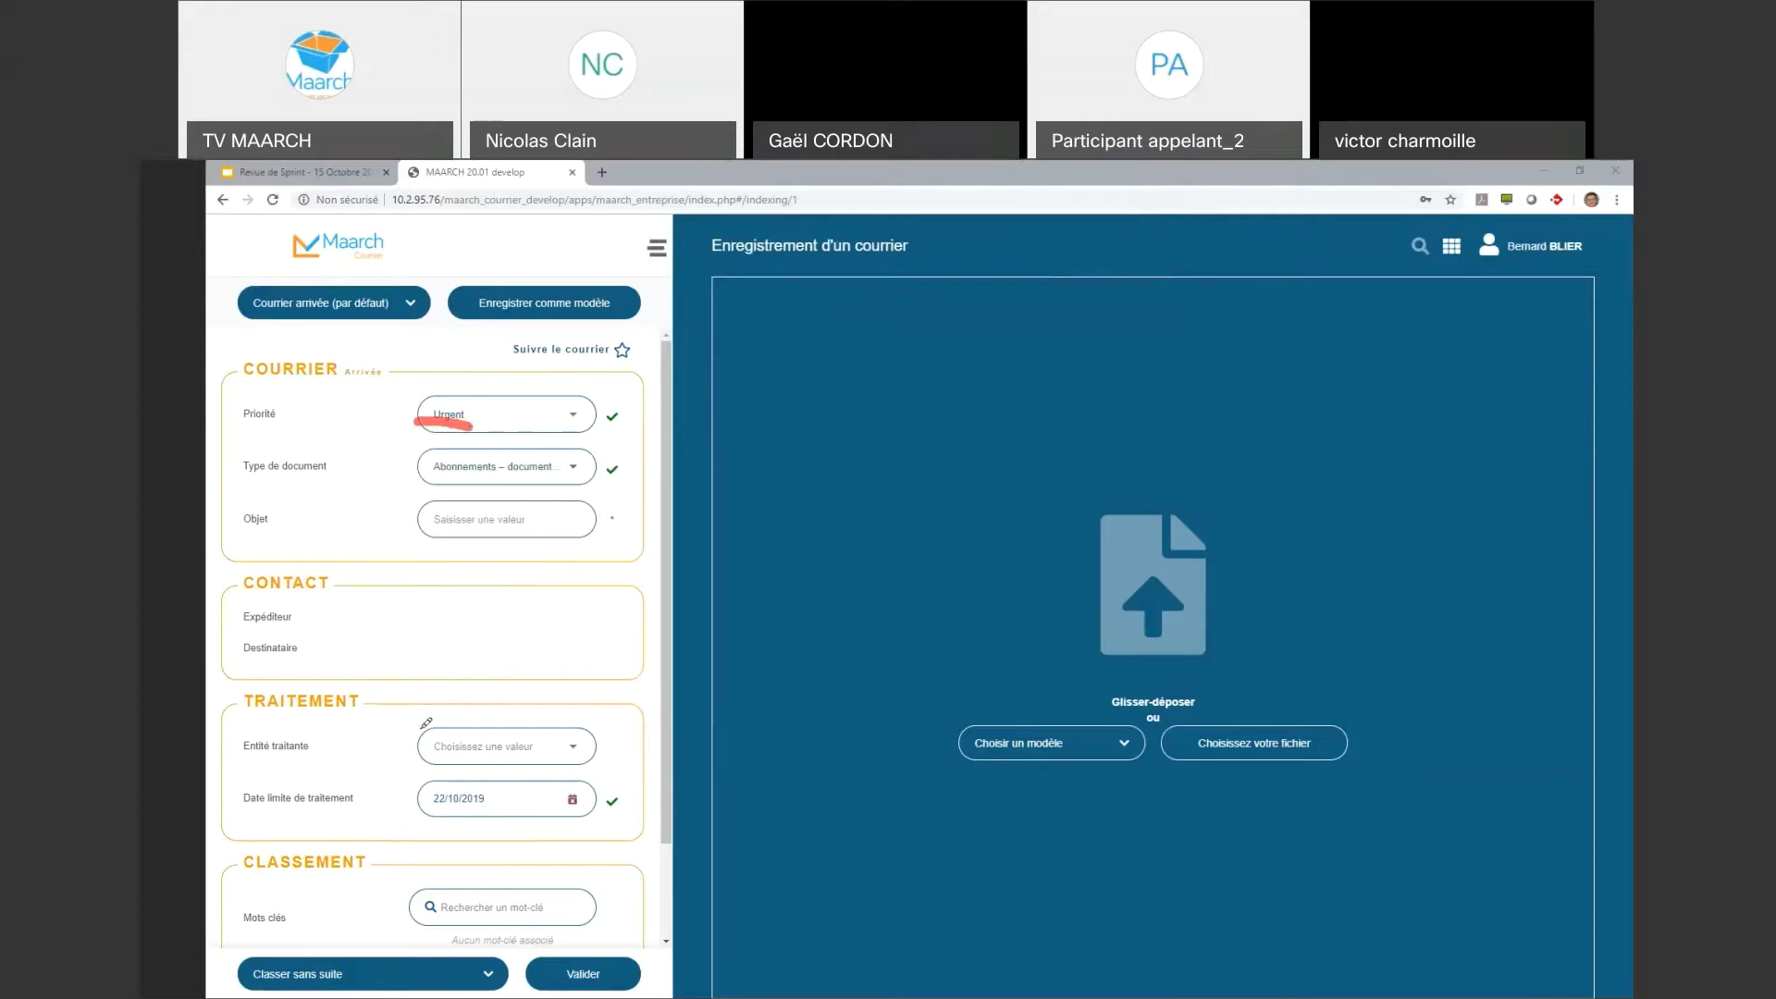
pyautogui.moveTo(408, 804); pyautogui.dragTo(479, 813)
pyautogui.moveTo(402, 468); pyautogui.dragTo(443, 475)
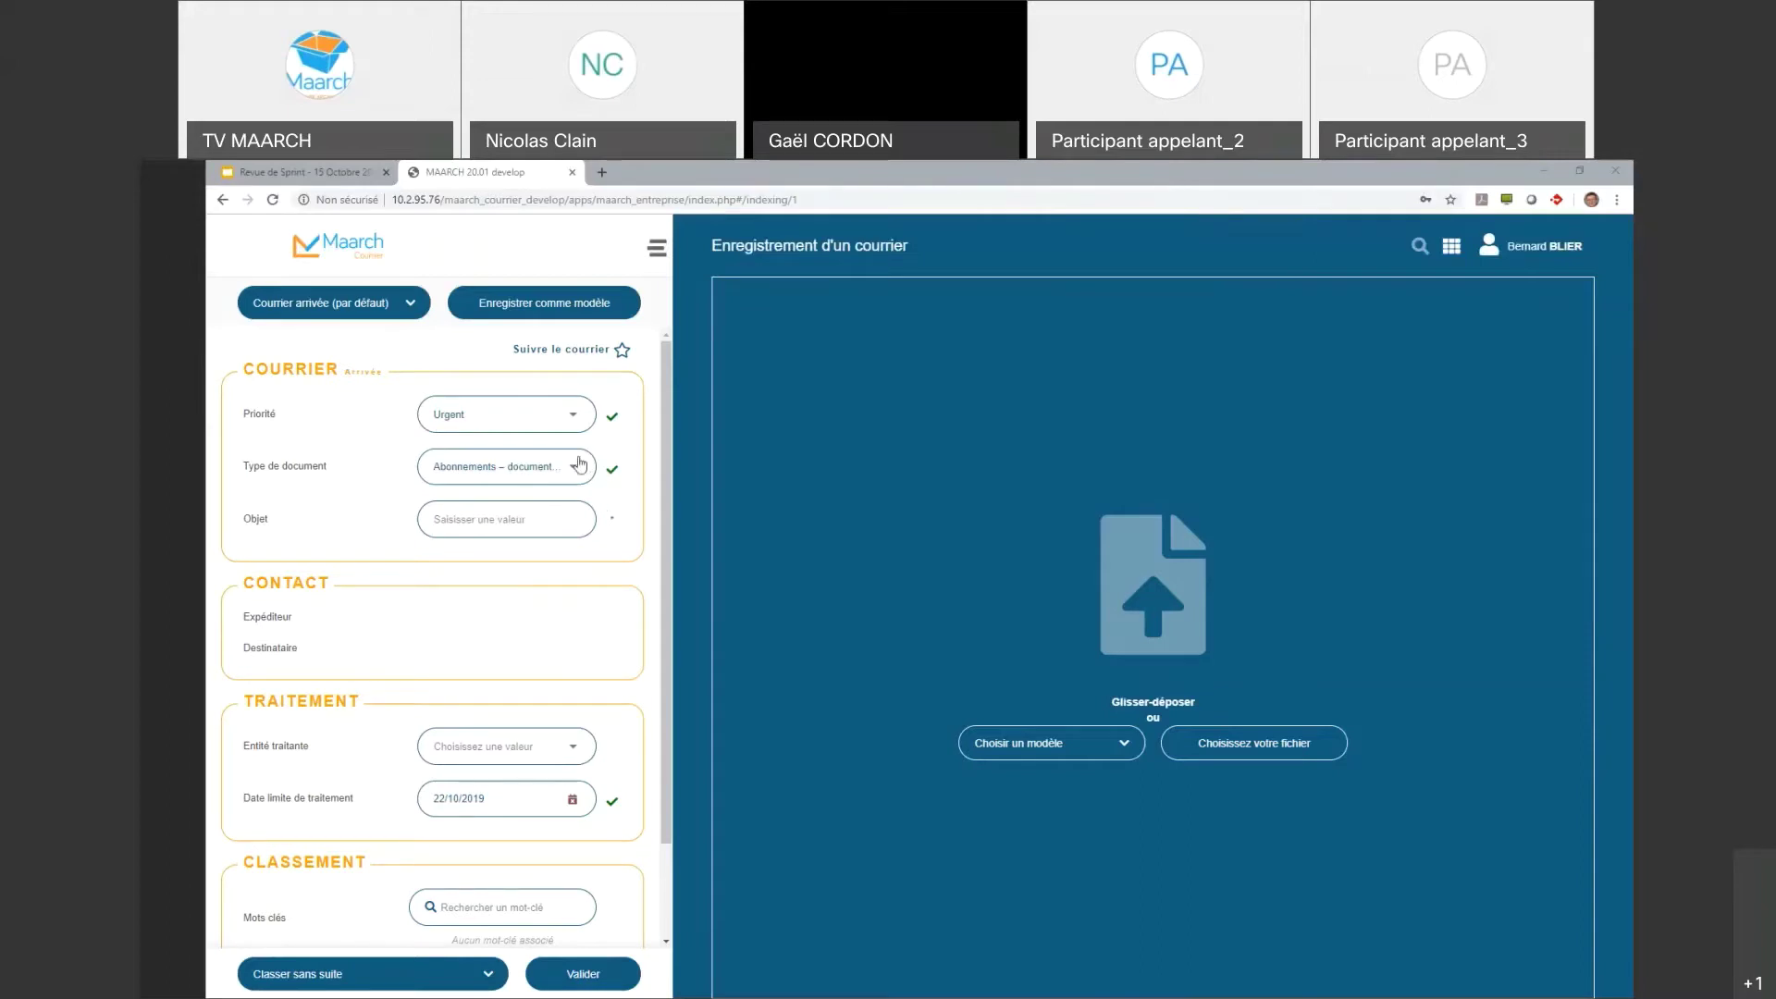
# Step: Switch the mail's priority to Normal and back to Urgent to recalculate the processing deadline
pyautogui.click(573, 414)
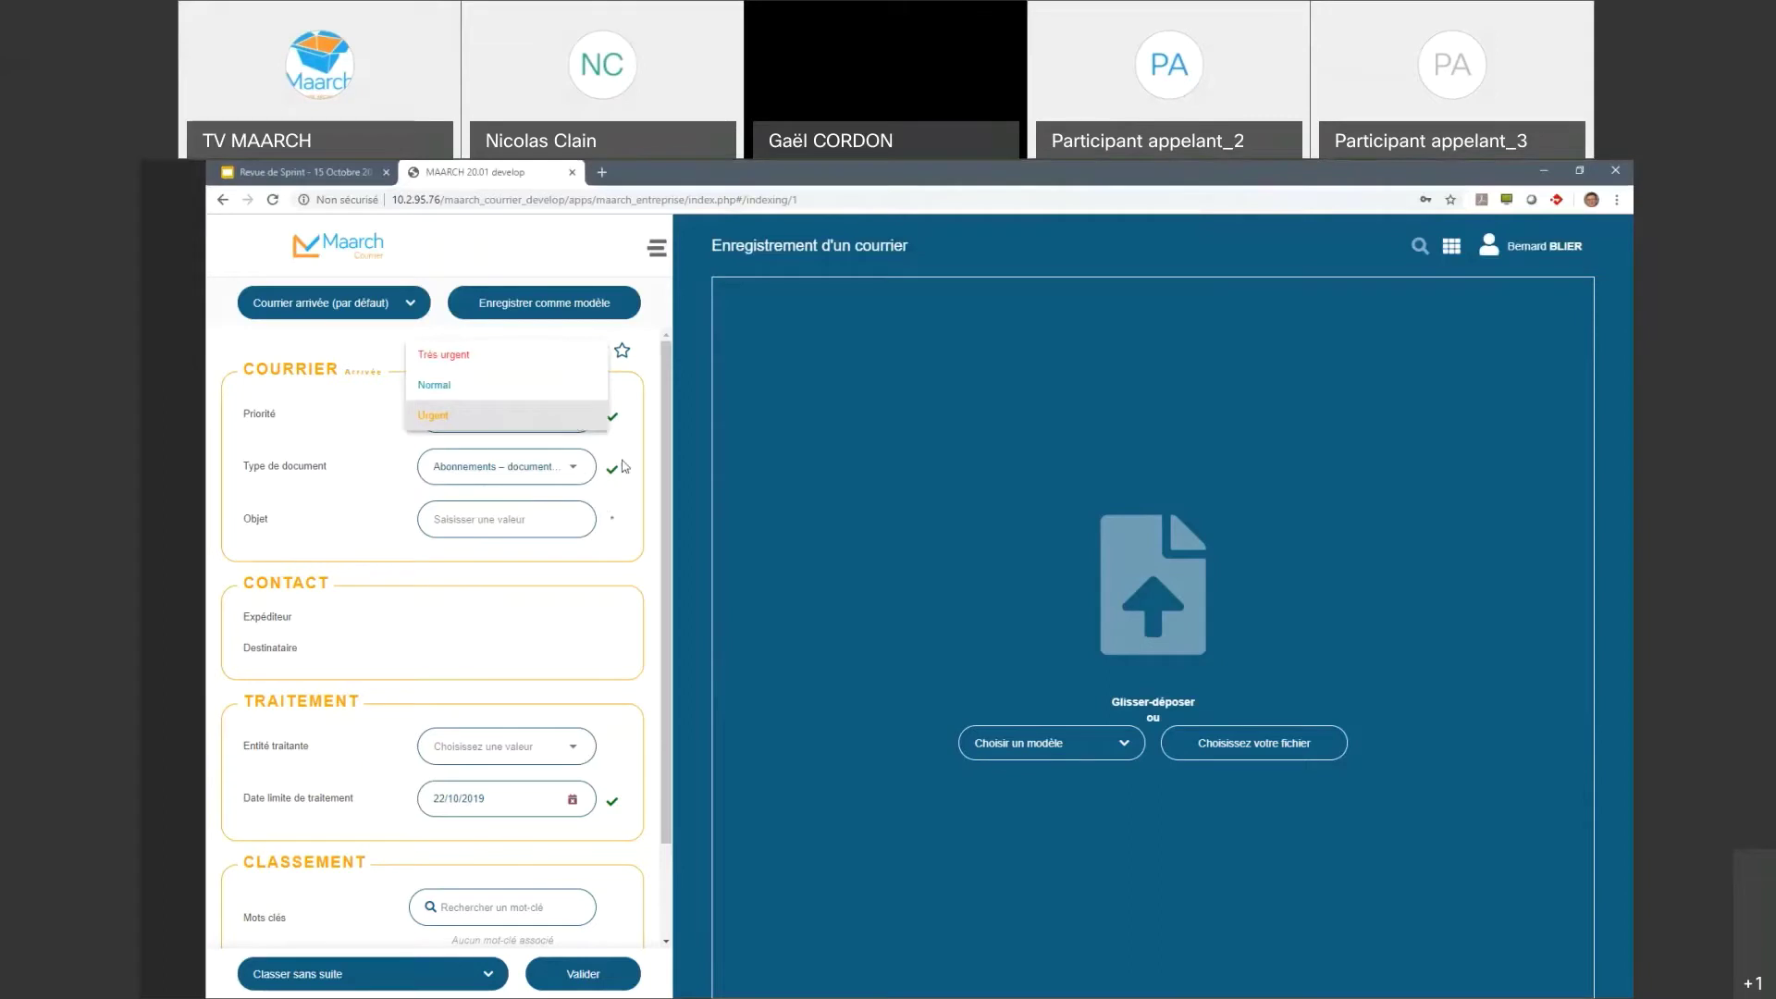
pyautogui.click(655, 485)
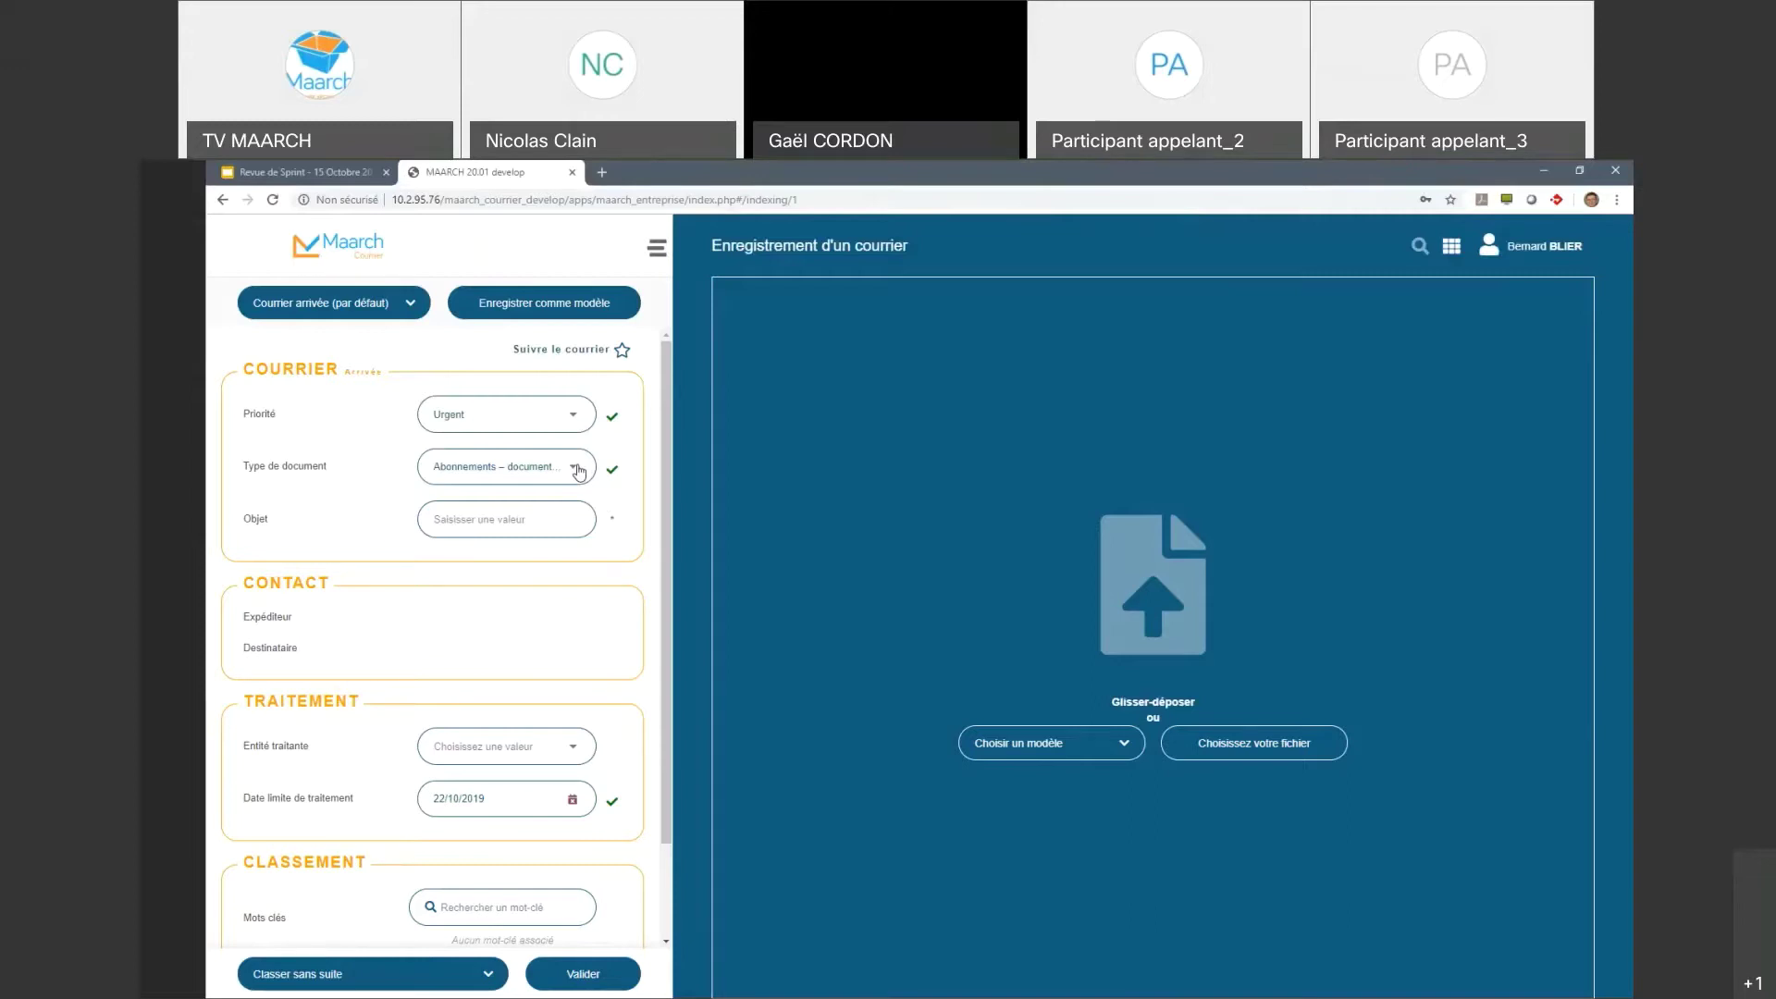
pyautogui.click(577, 417)
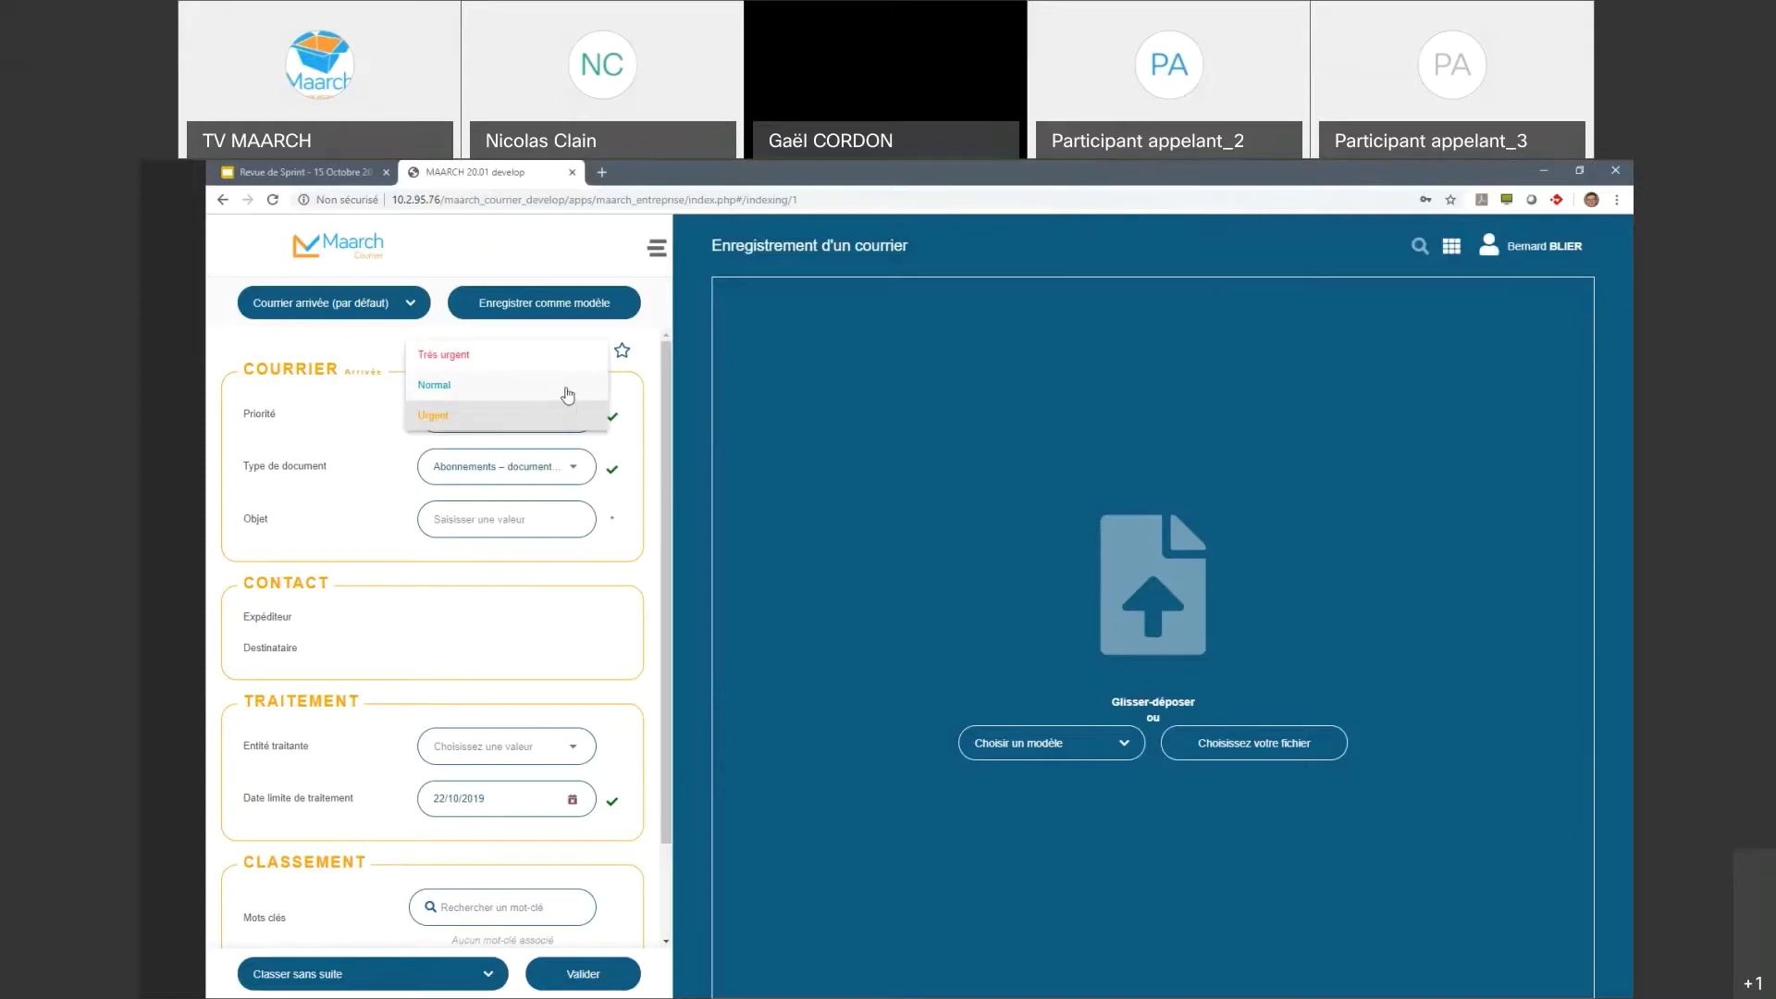
pyautogui.click(568, 395)
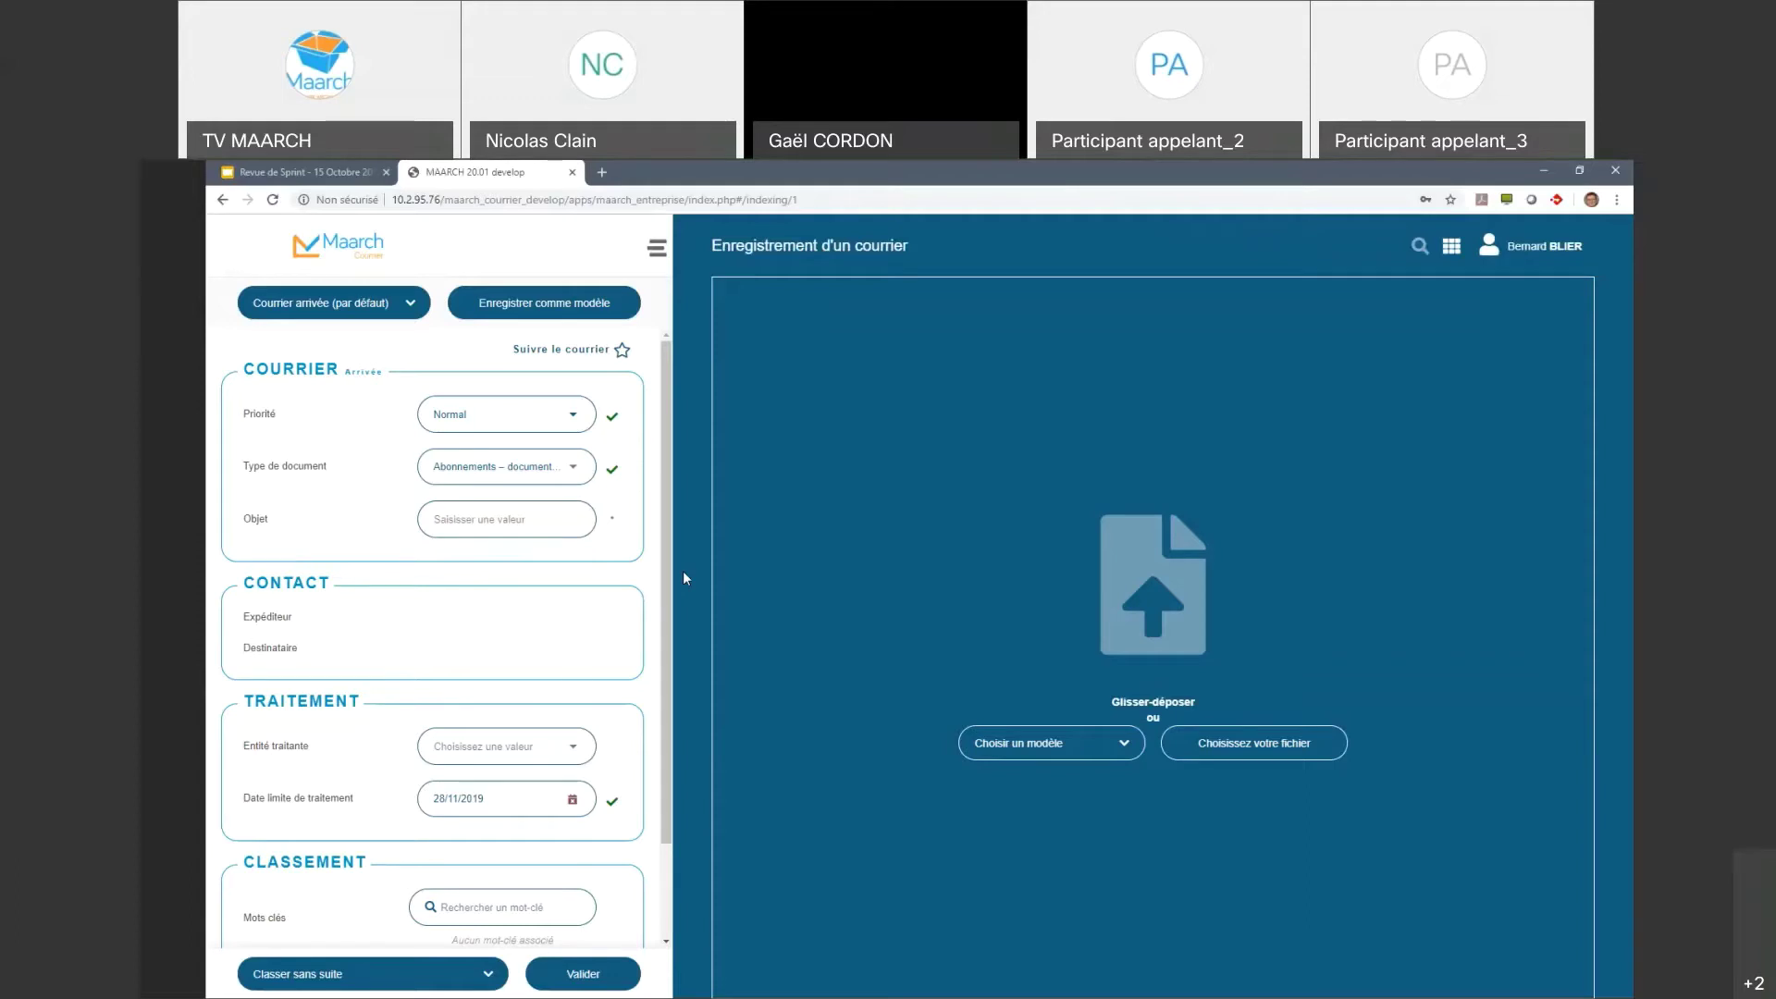
pyautogui.click(573, 420)
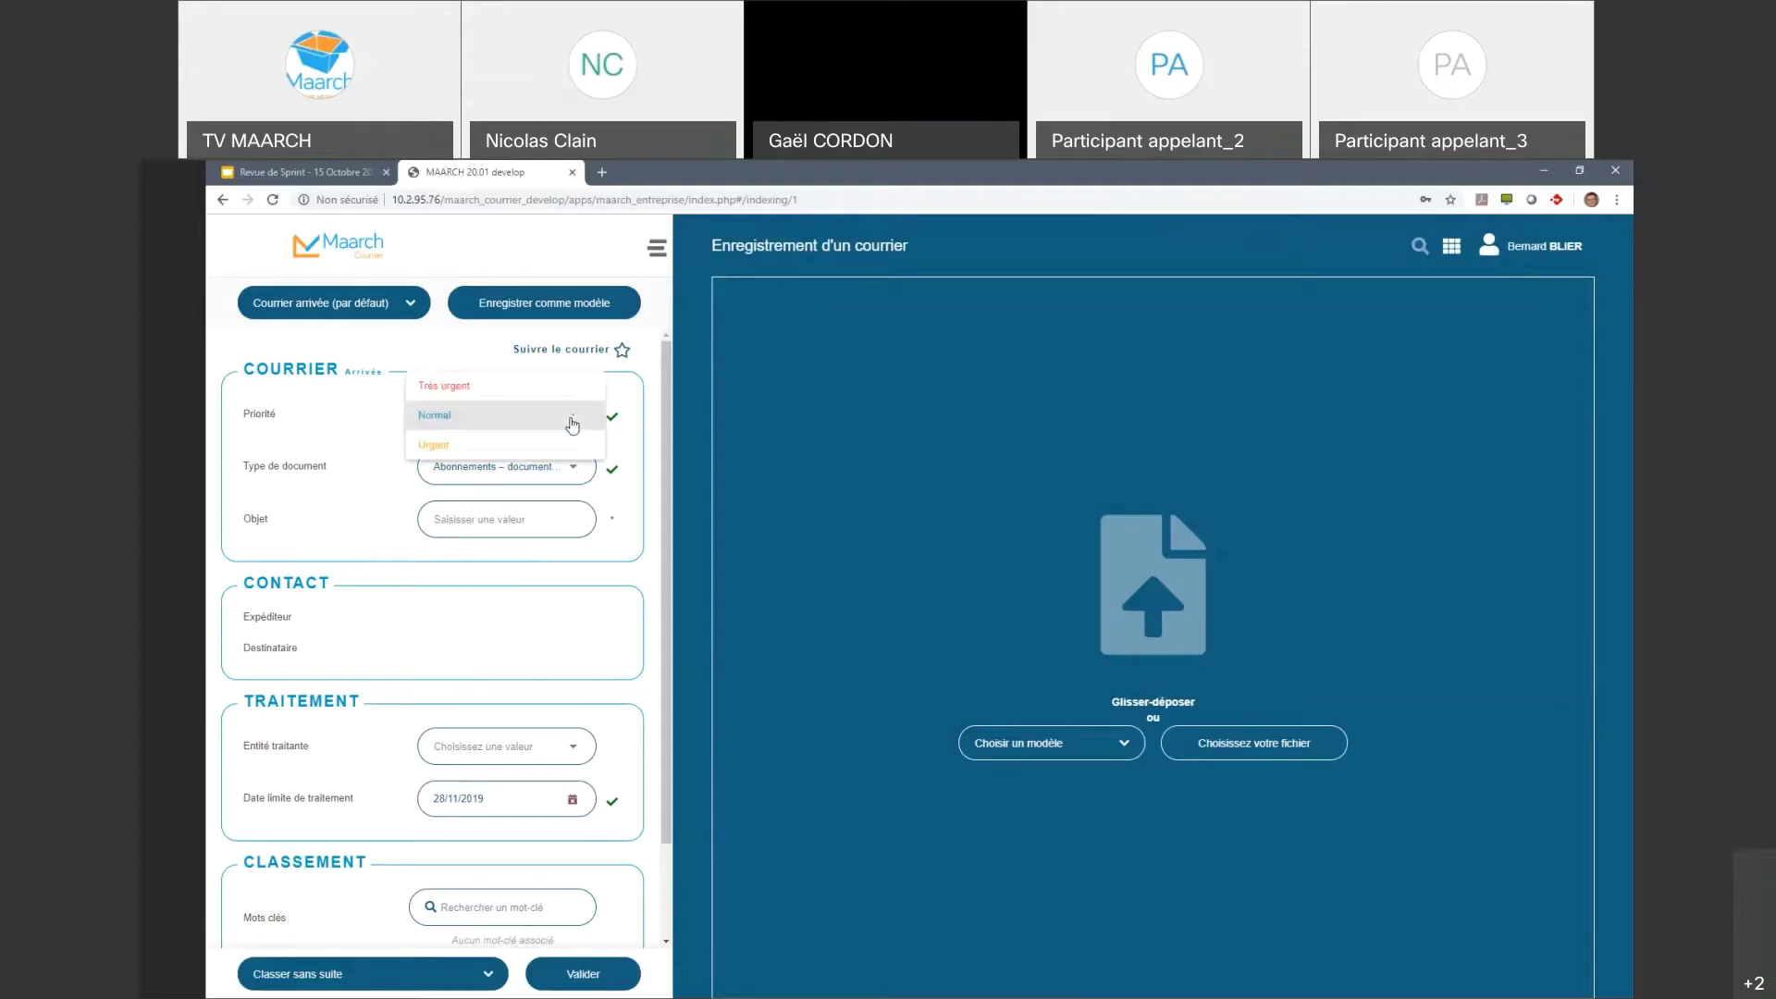
pyautogui.click(555, 442)
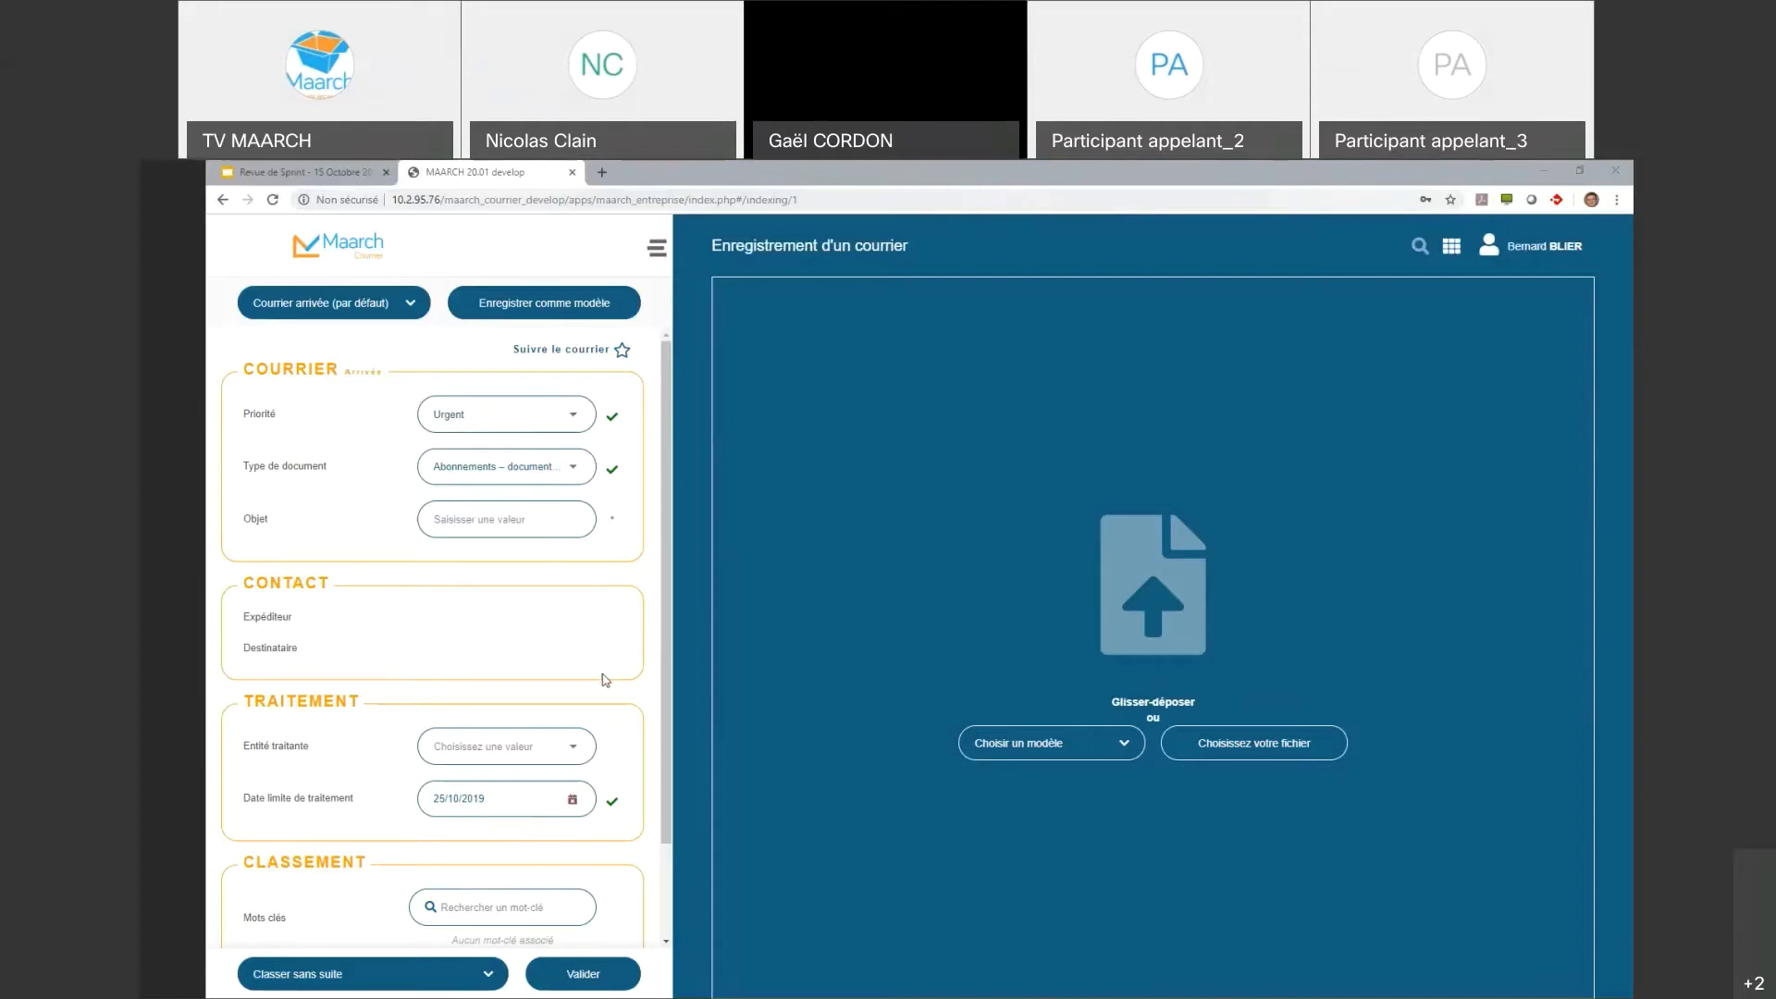
# Step: Assign Pôle Jeunesse et Sport as the processing entity (Entité traitante) of the mail
pyautogui.moveTo(667, 677); pyautogui.dragTo(669, 729)
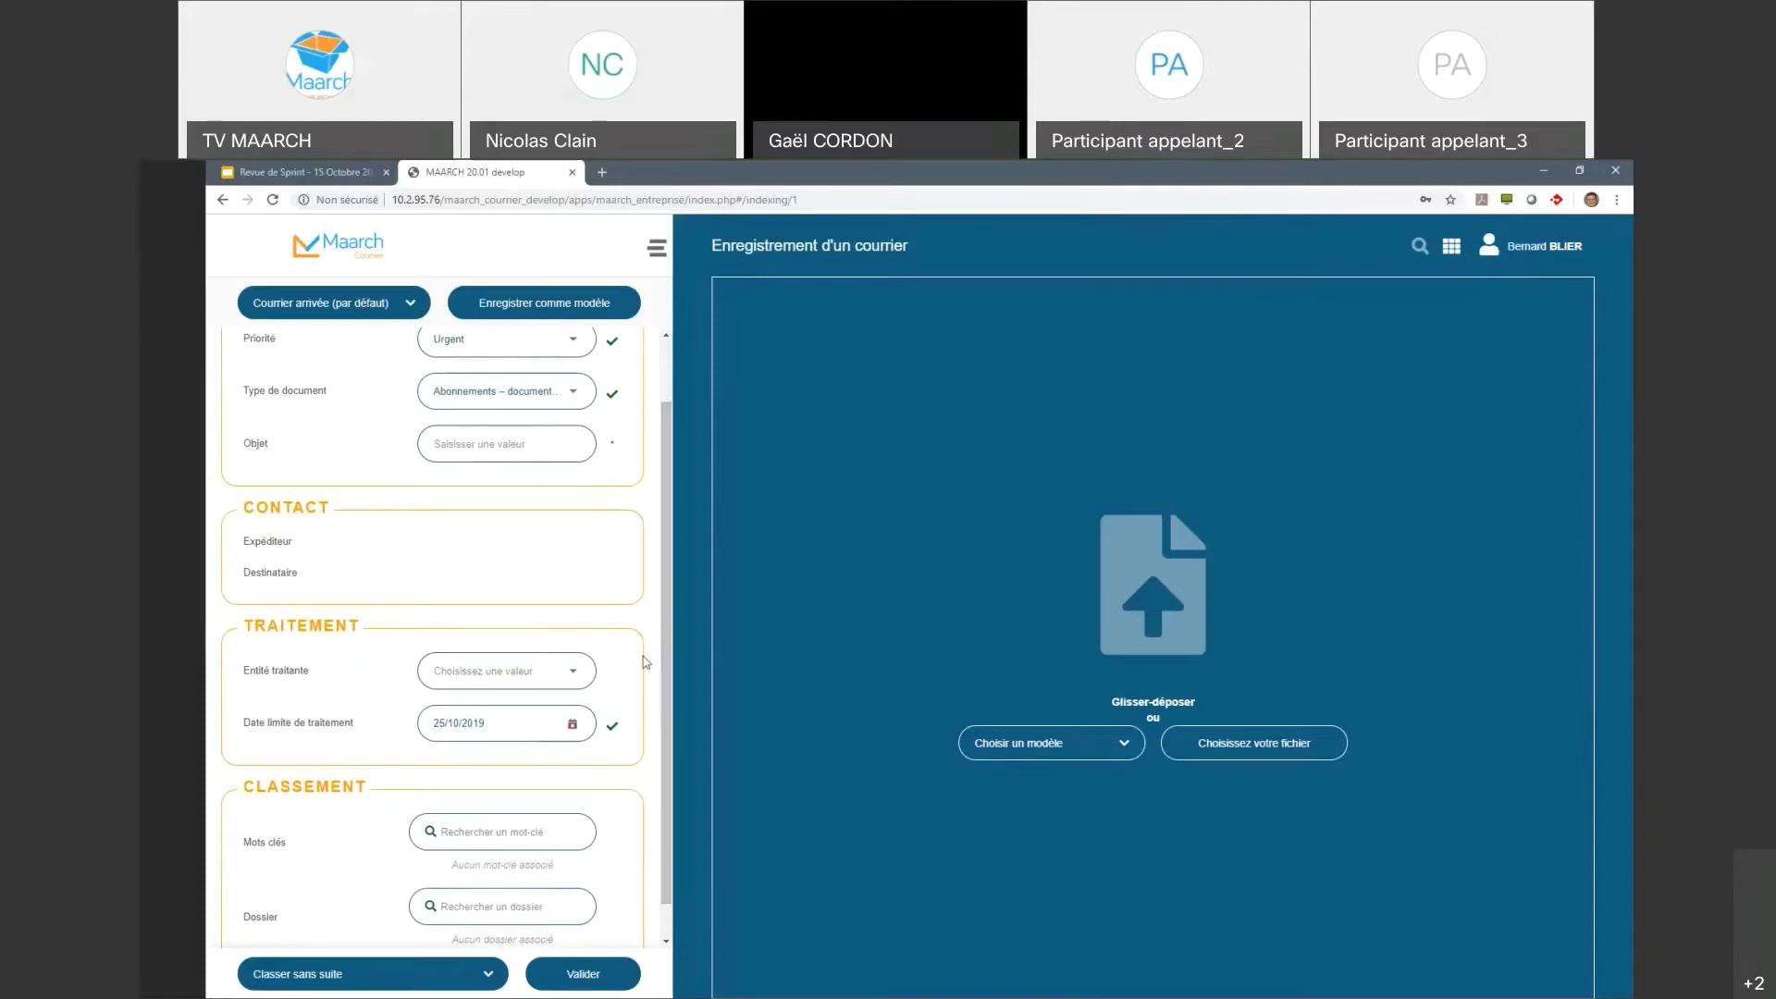
pyautogui.click(571, 678)
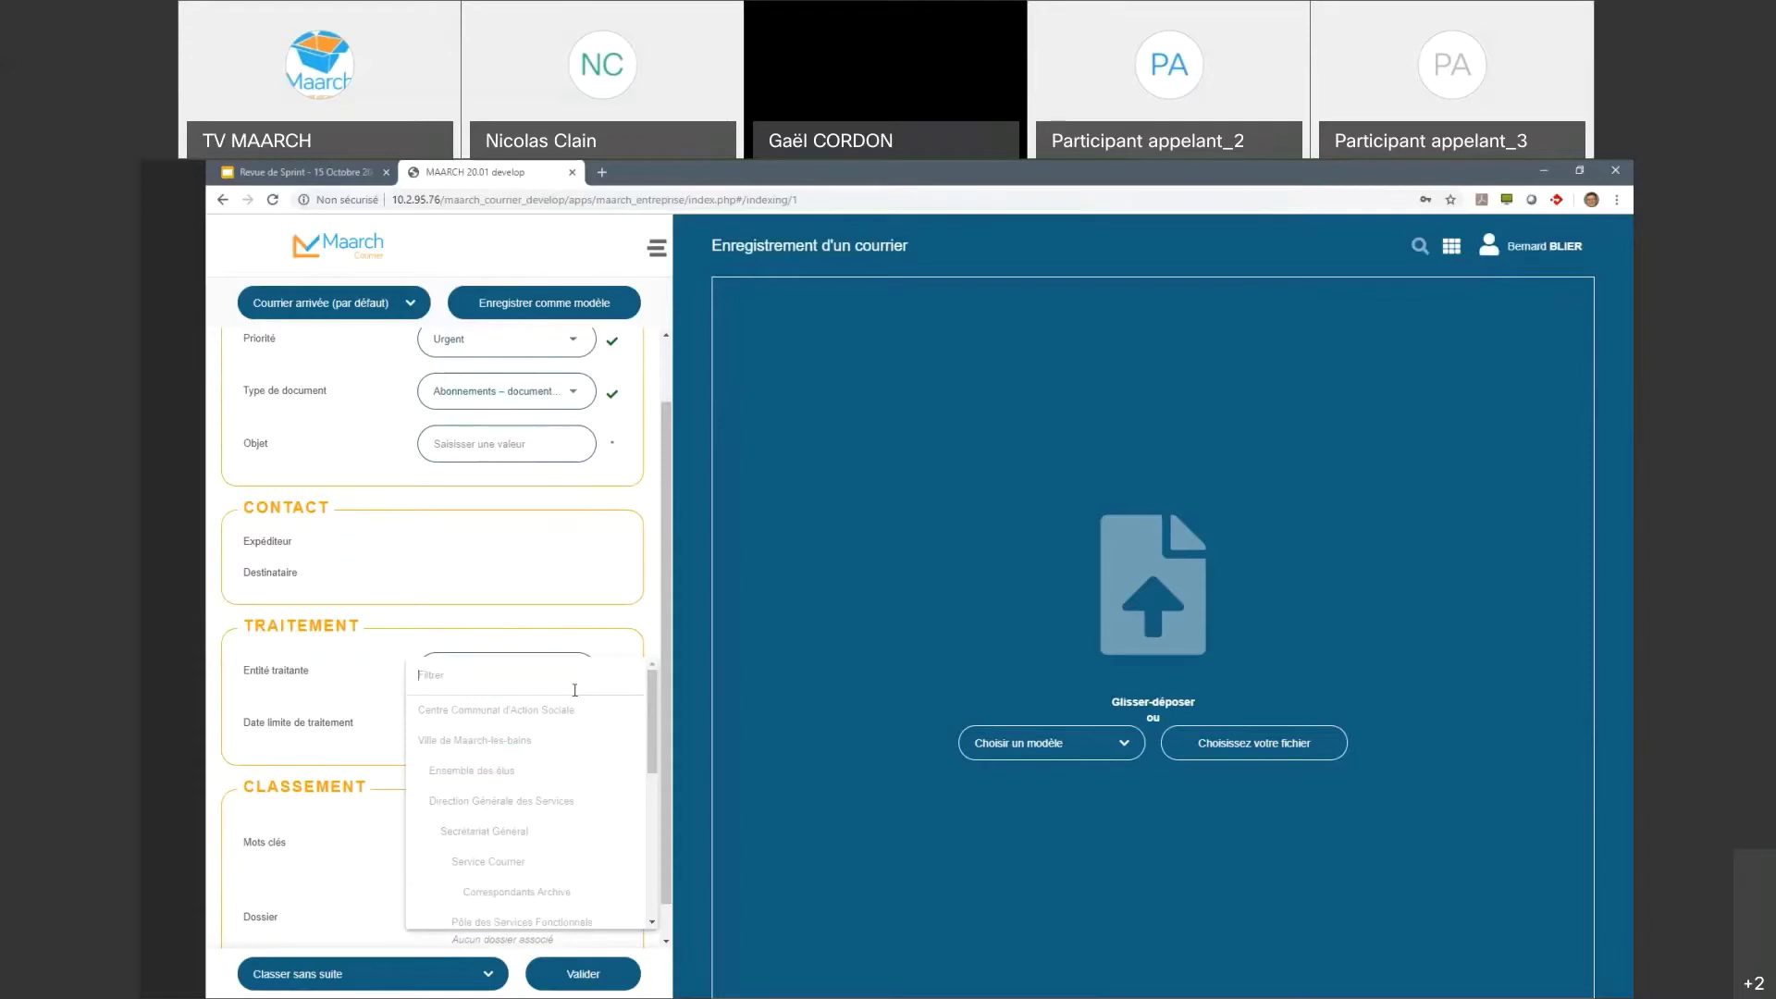
pyautogui.scroll(-5, 574, 702)
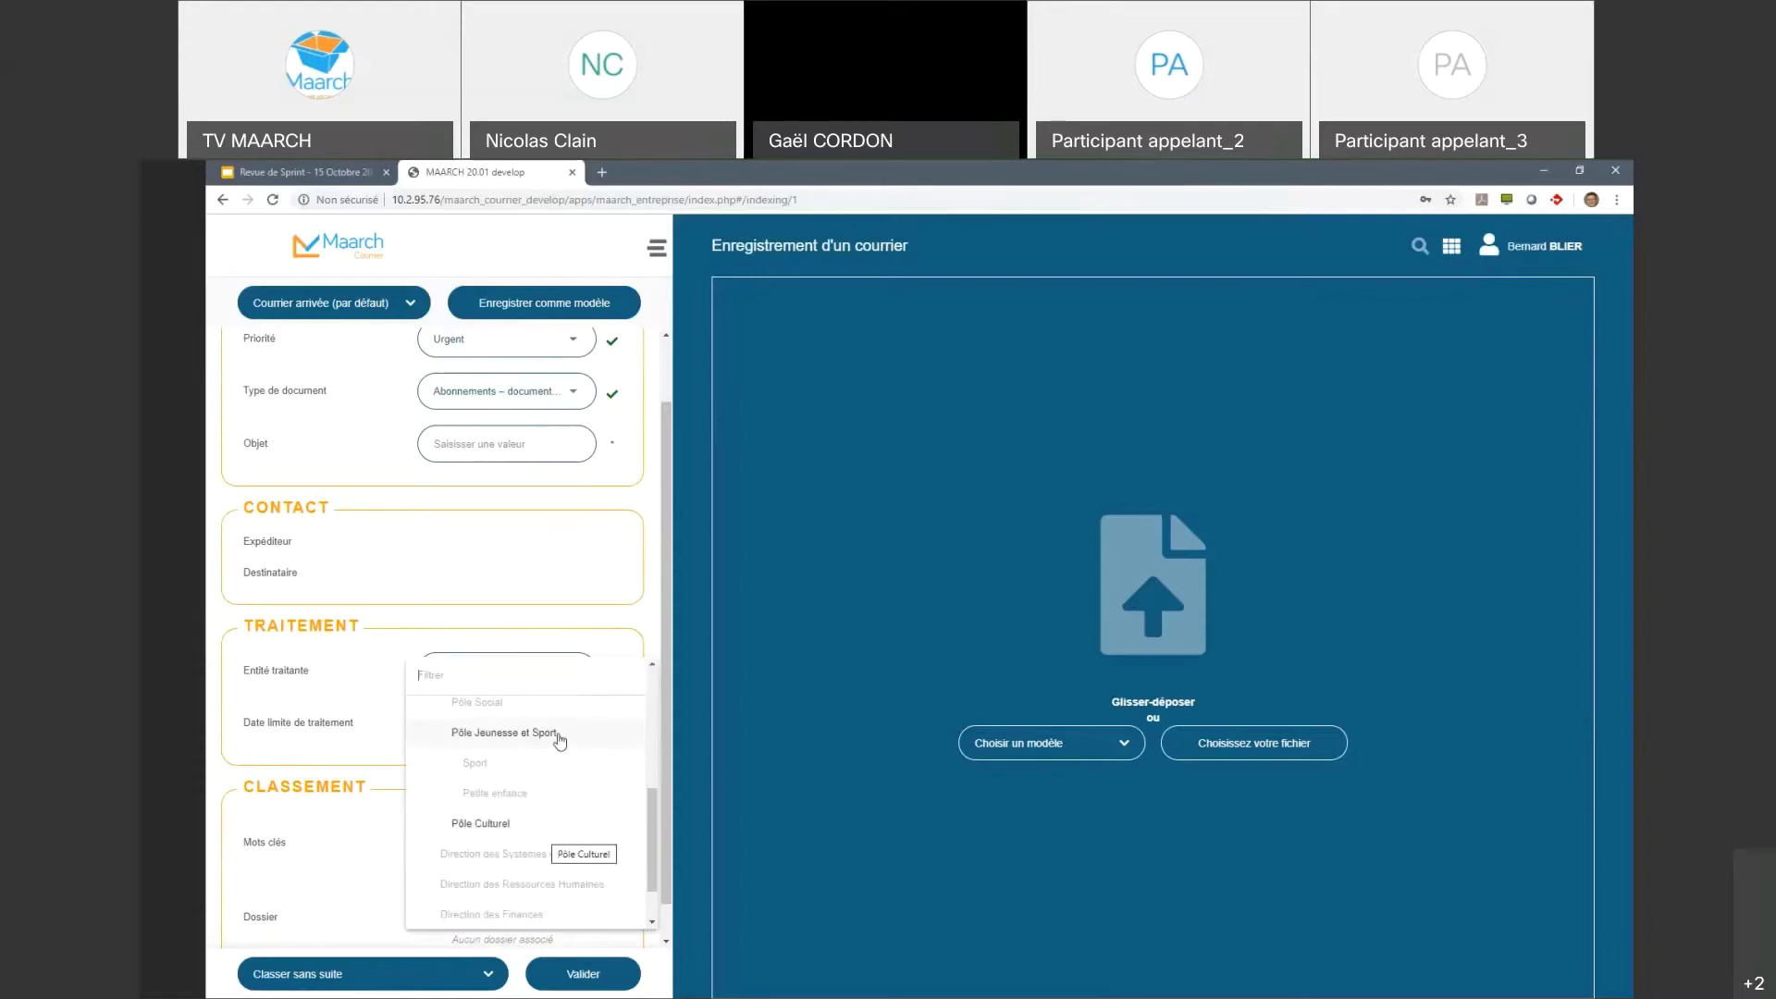
pyautogui.click(560, 736)
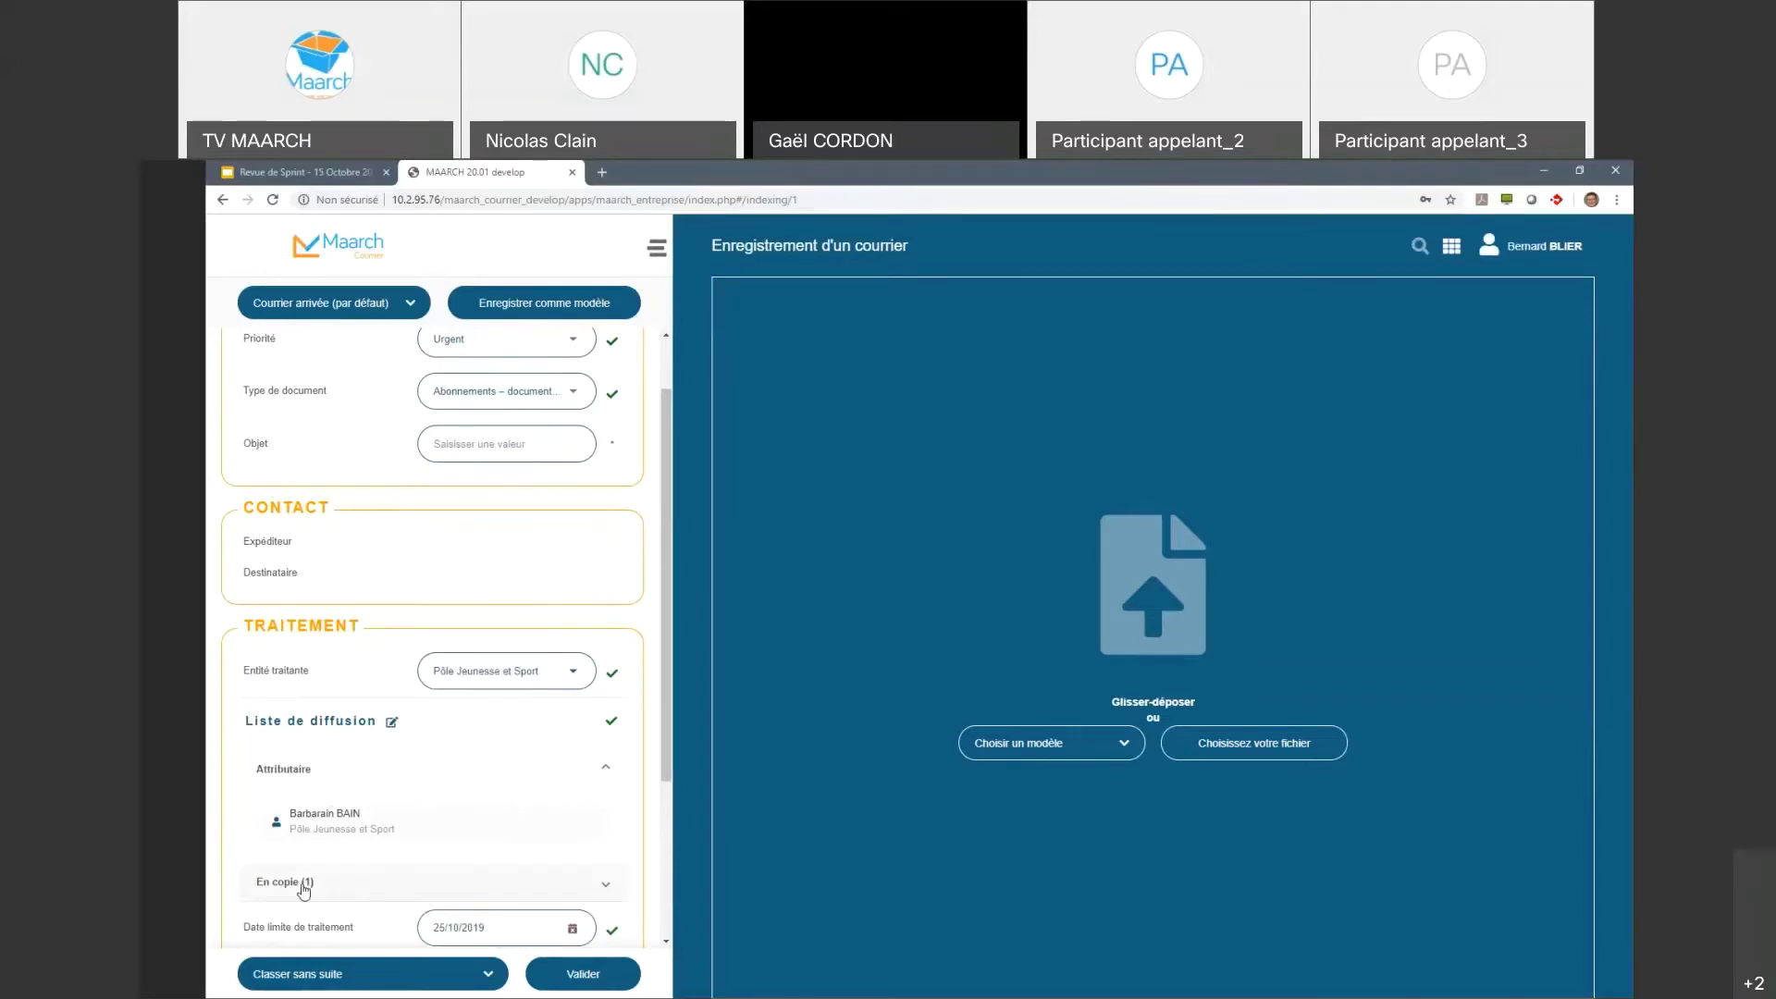
# Step: Examine the copy recipients (En copie) in the distribution list, expanding and collapsing that section
pyautogui.scroll(-2, 395, 831)
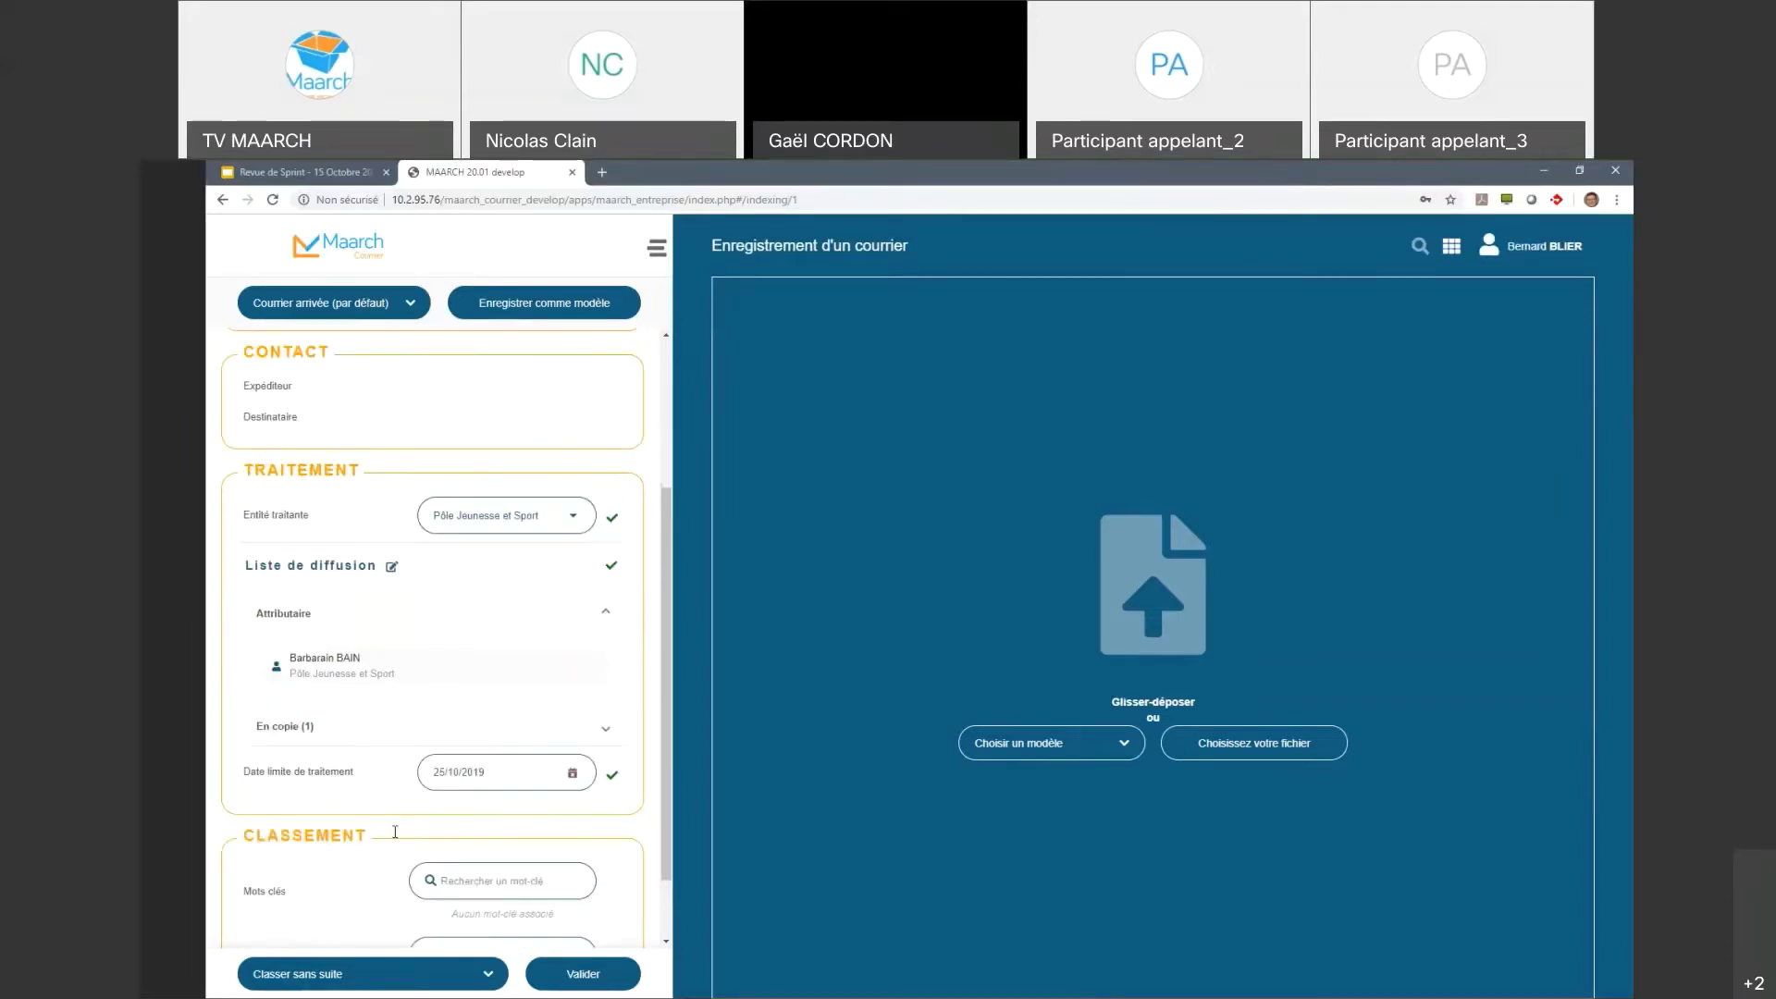
pyautogui.click(605, 736)
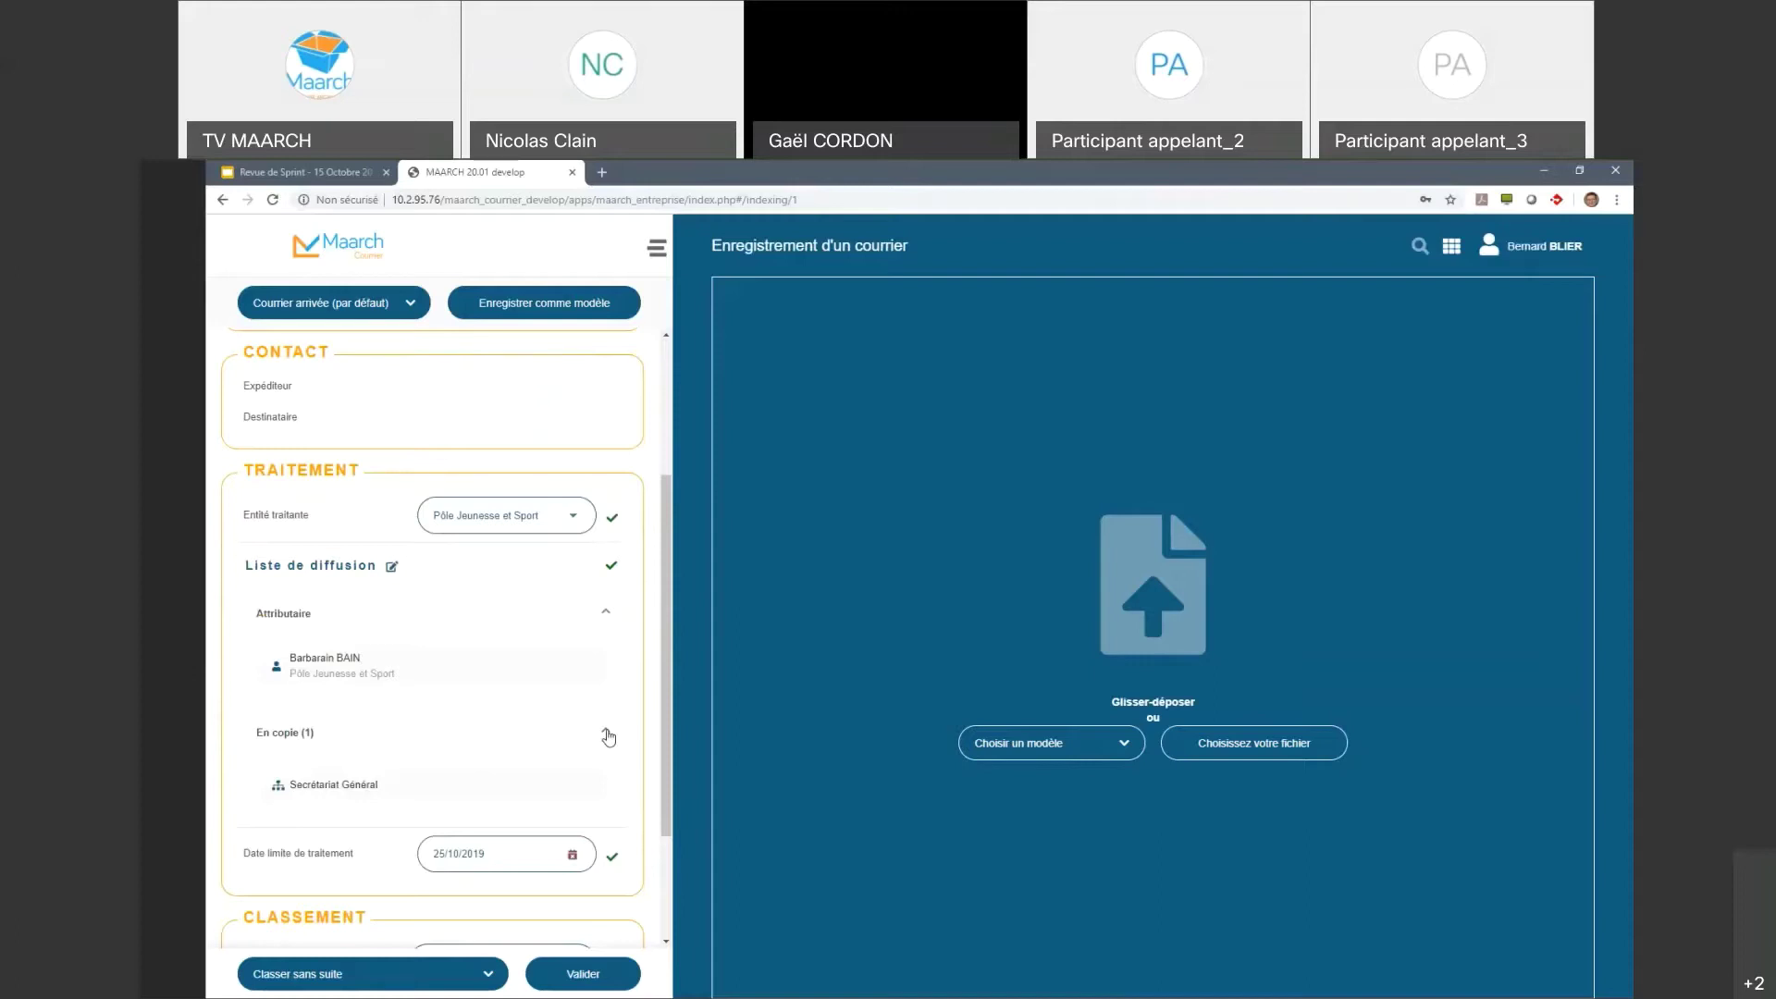
pyautogui.click(606, 734)
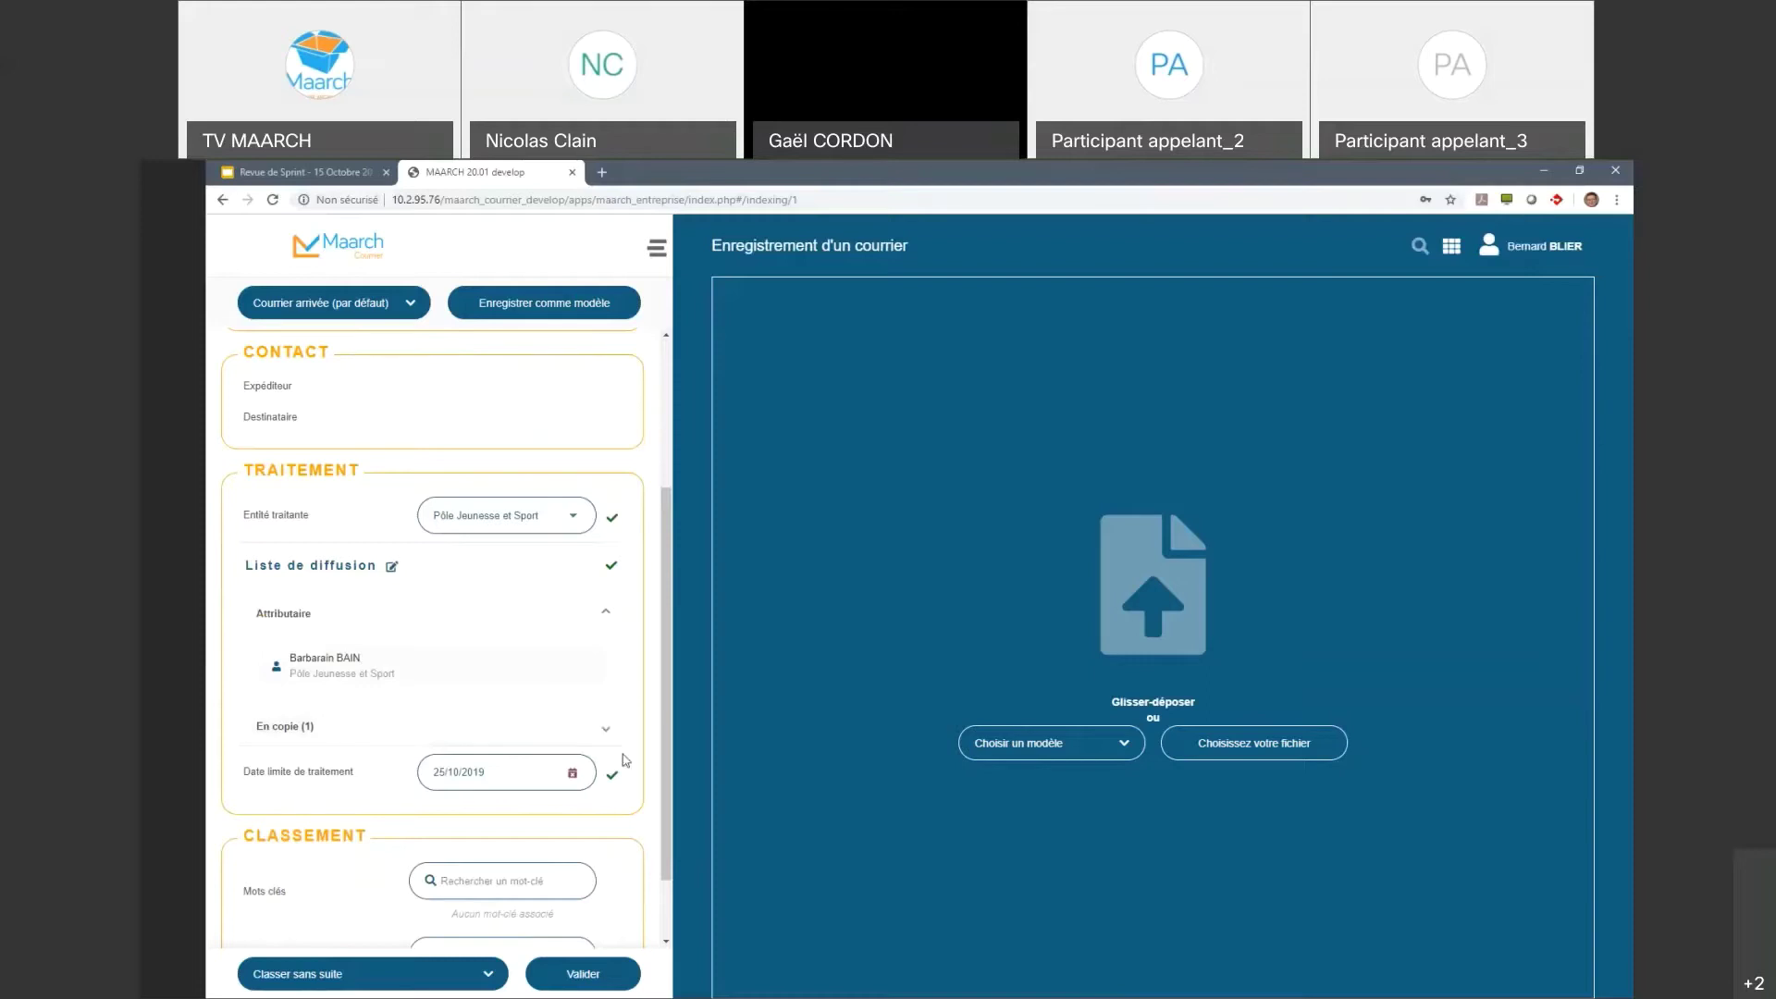
pyautogui.click(607, 736)
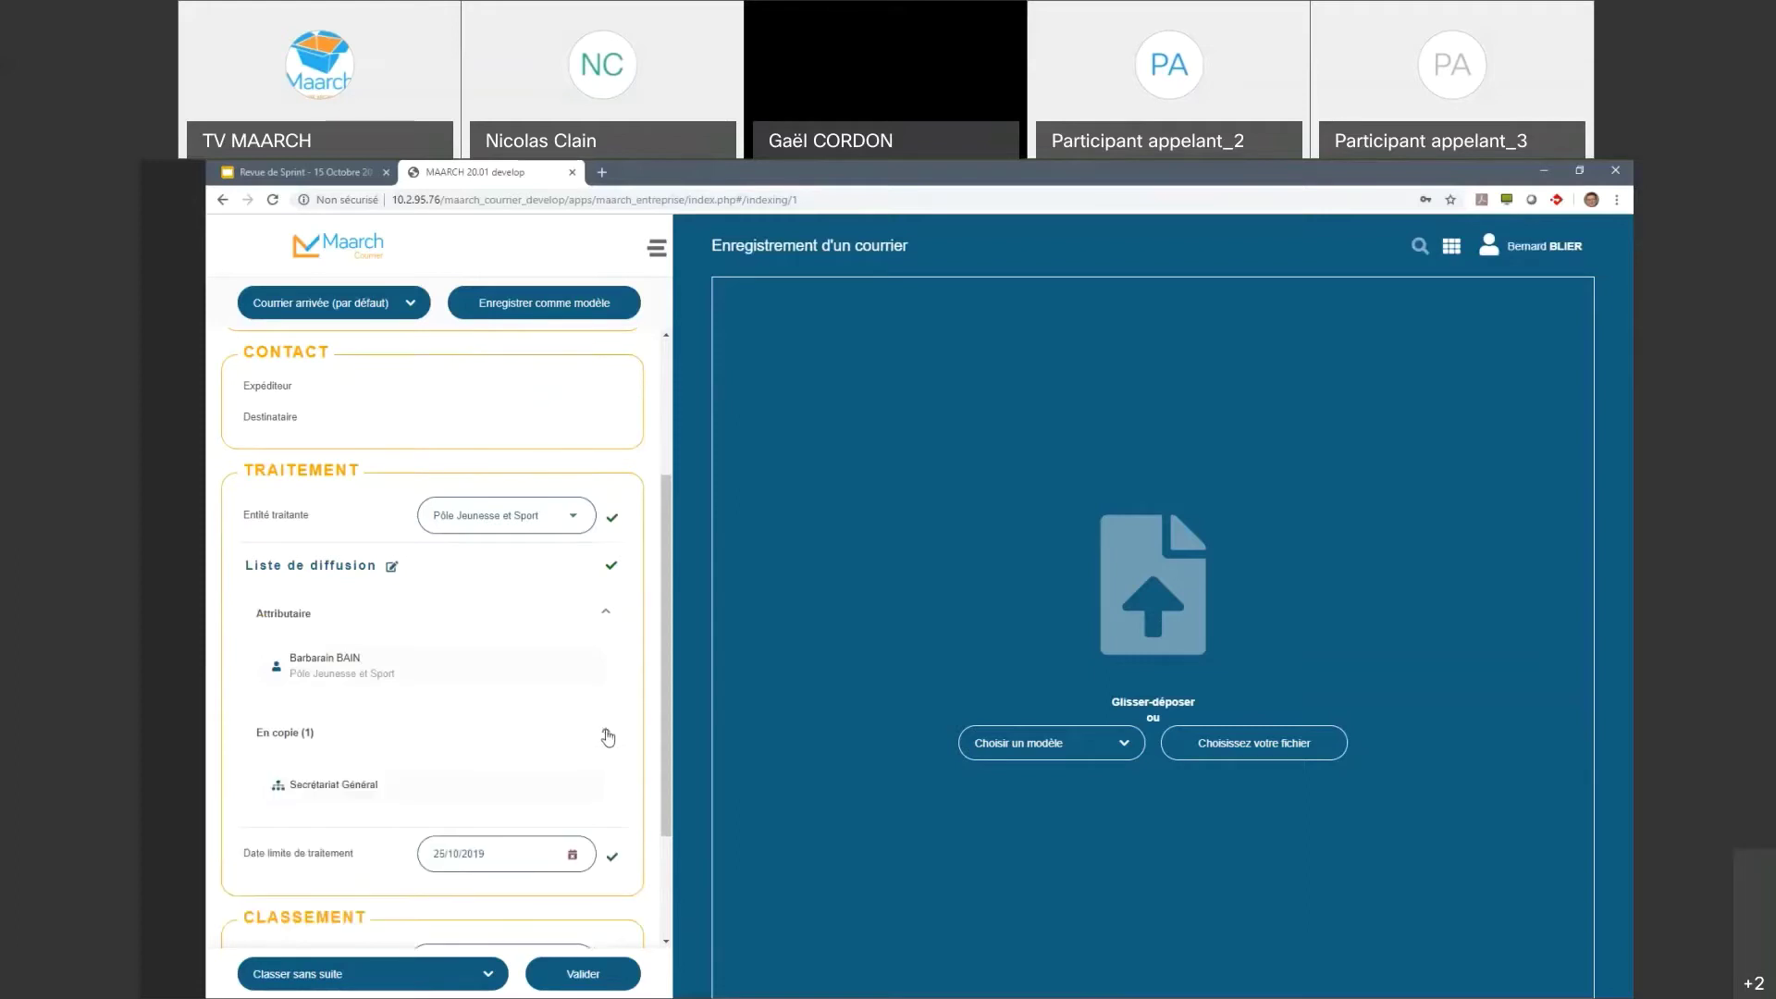
pyautogui.click(606, 735)
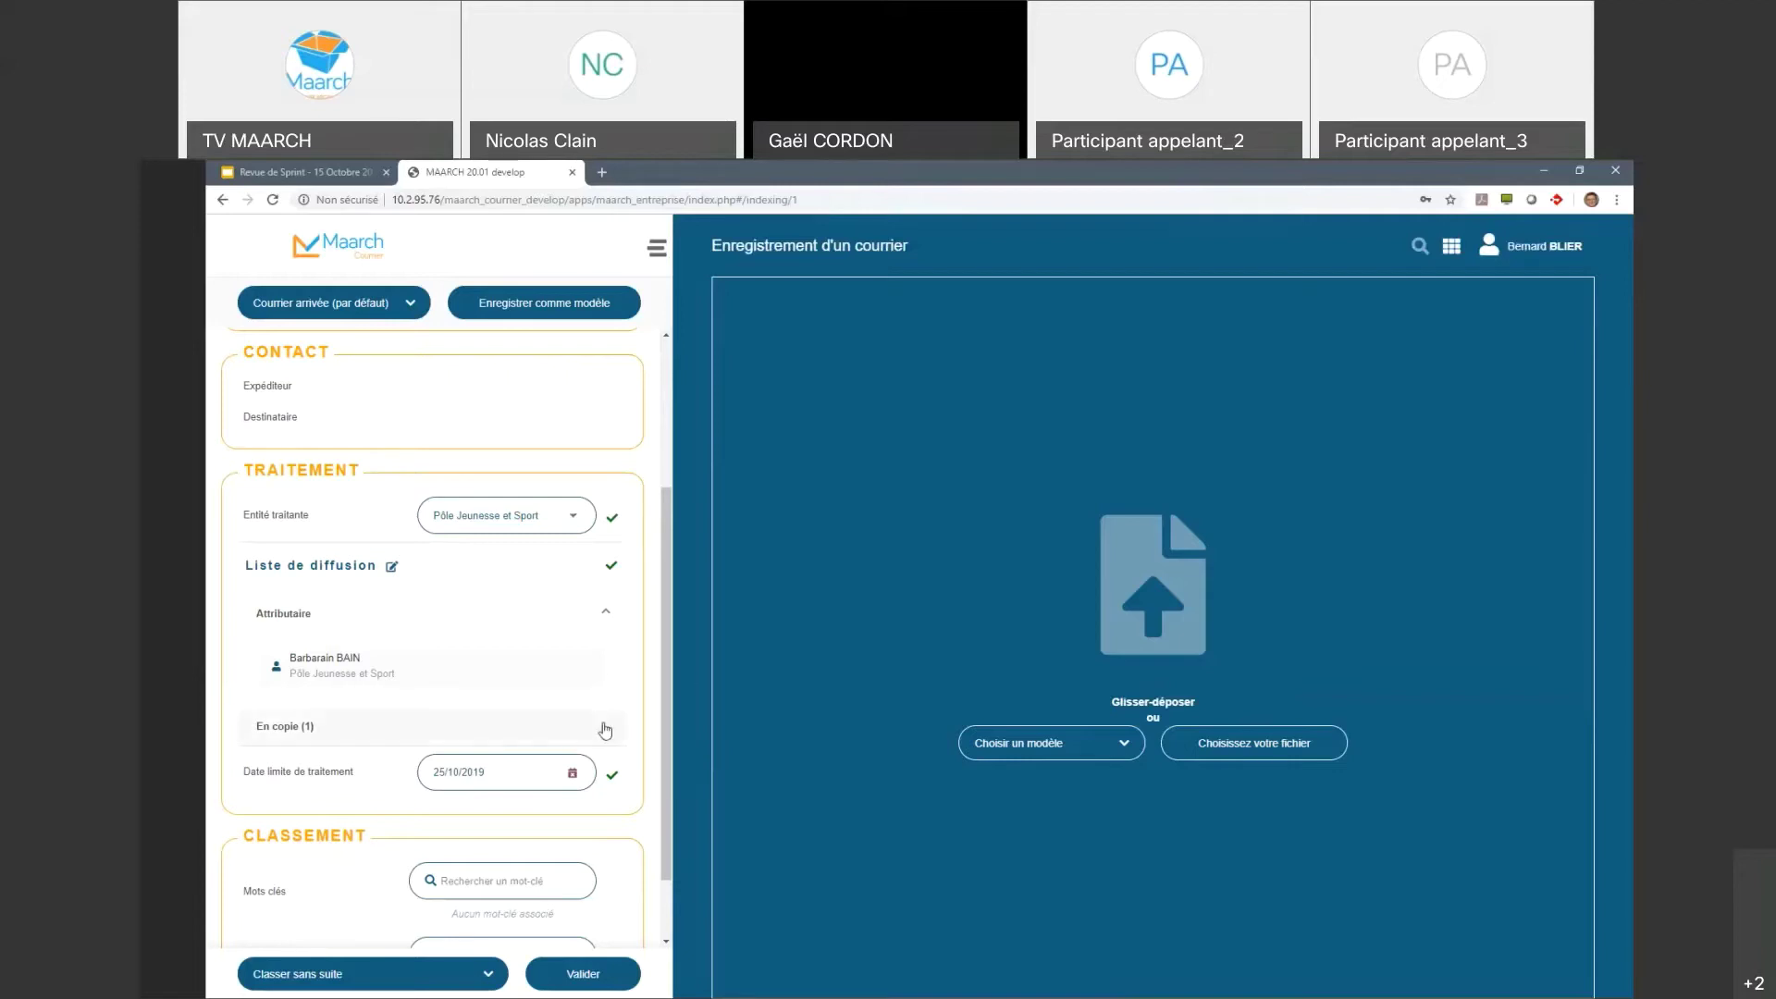
# Step: Edit the distribution list and add the user from Pôle Culturel as a copy recipient
pyautogui.click(392, 567)
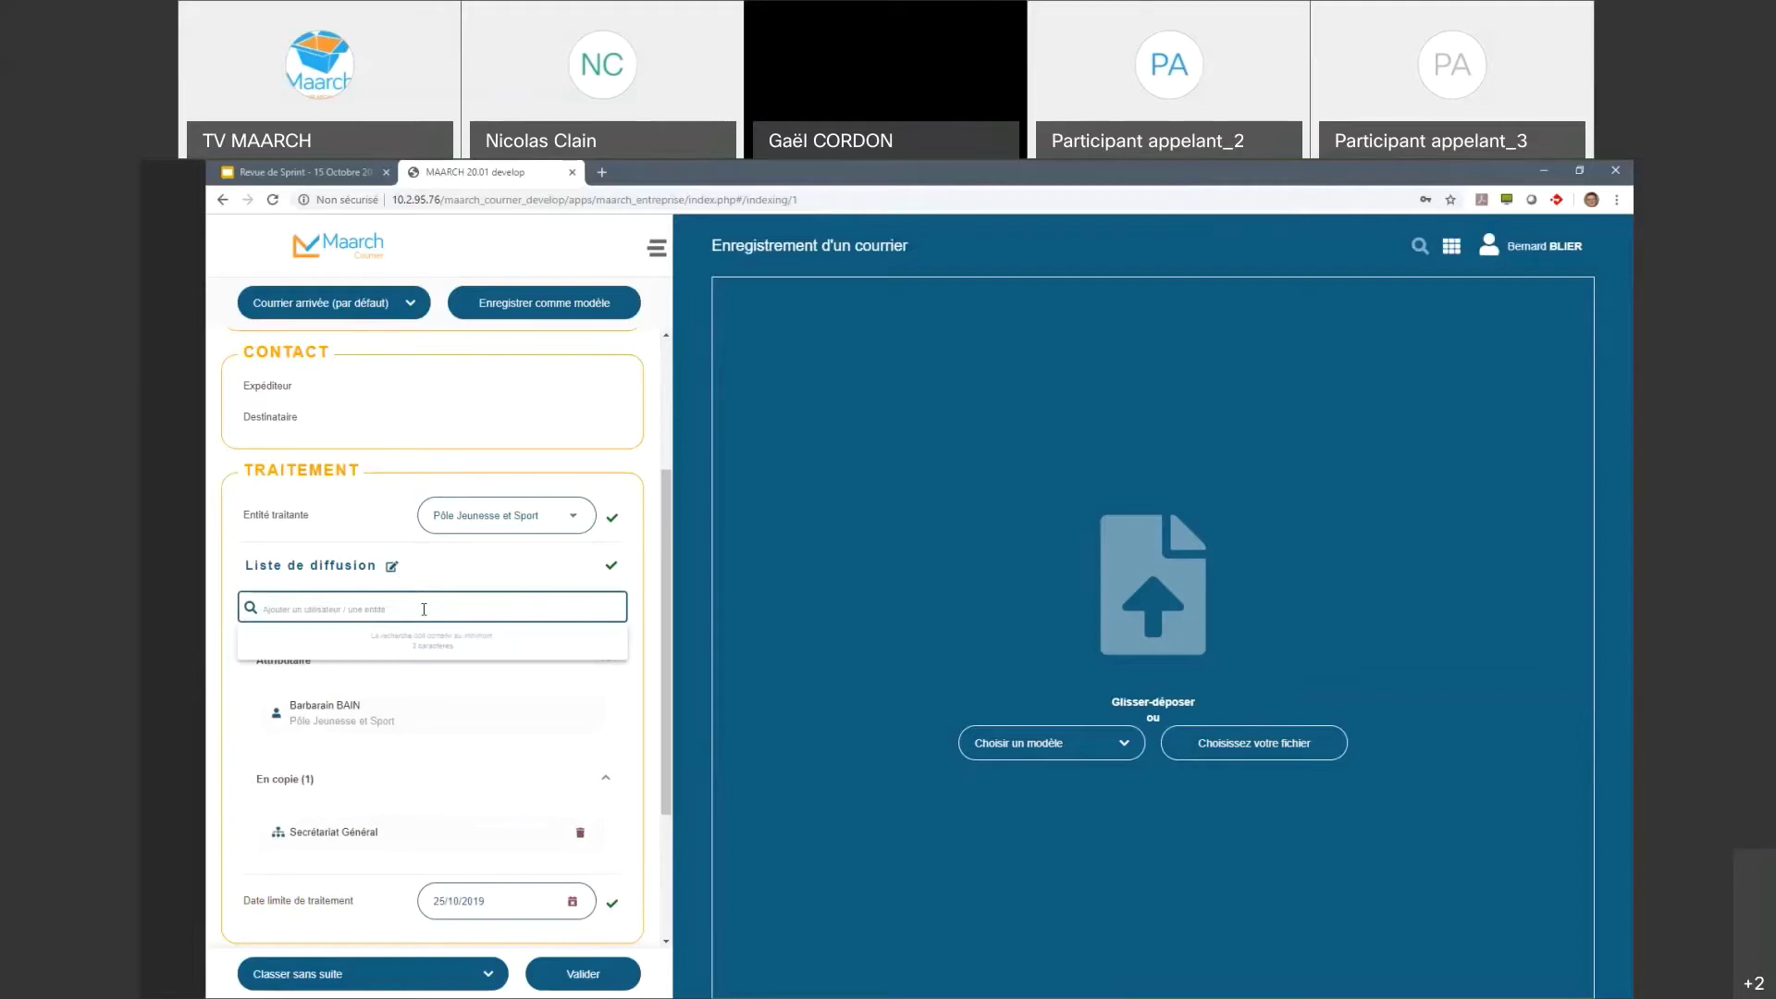
pyautogui.write('bruno')
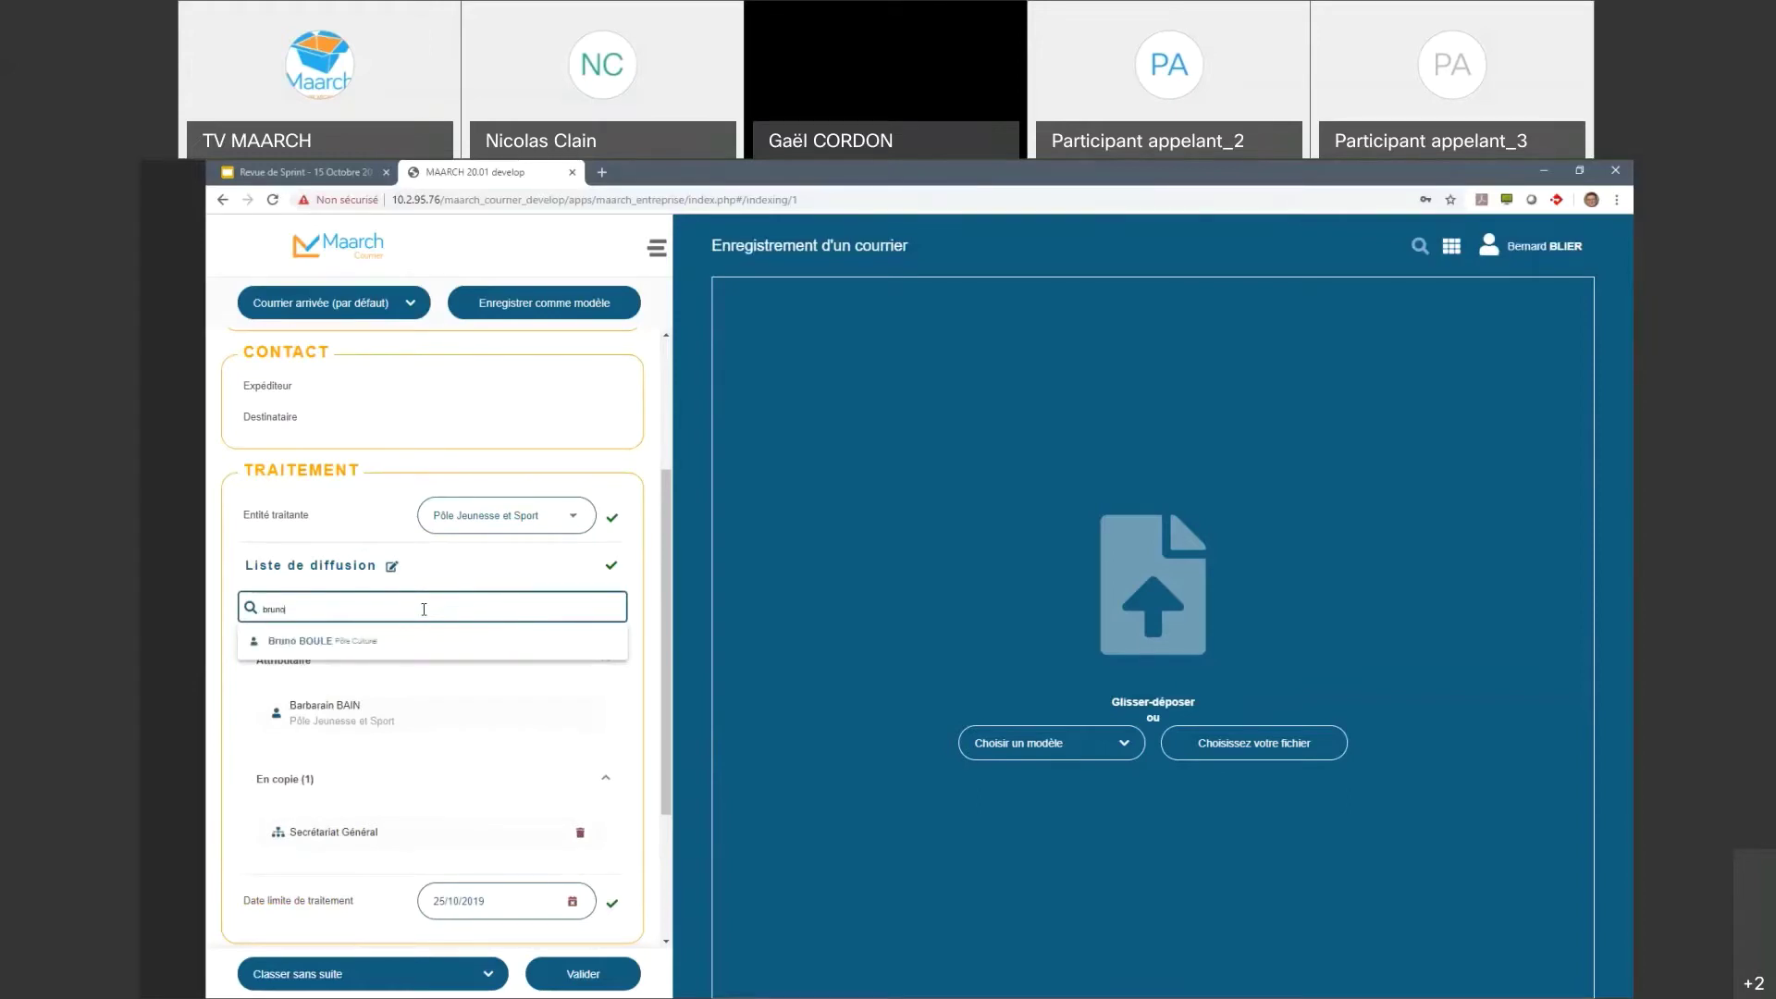
pyautogui.click(393, 641)
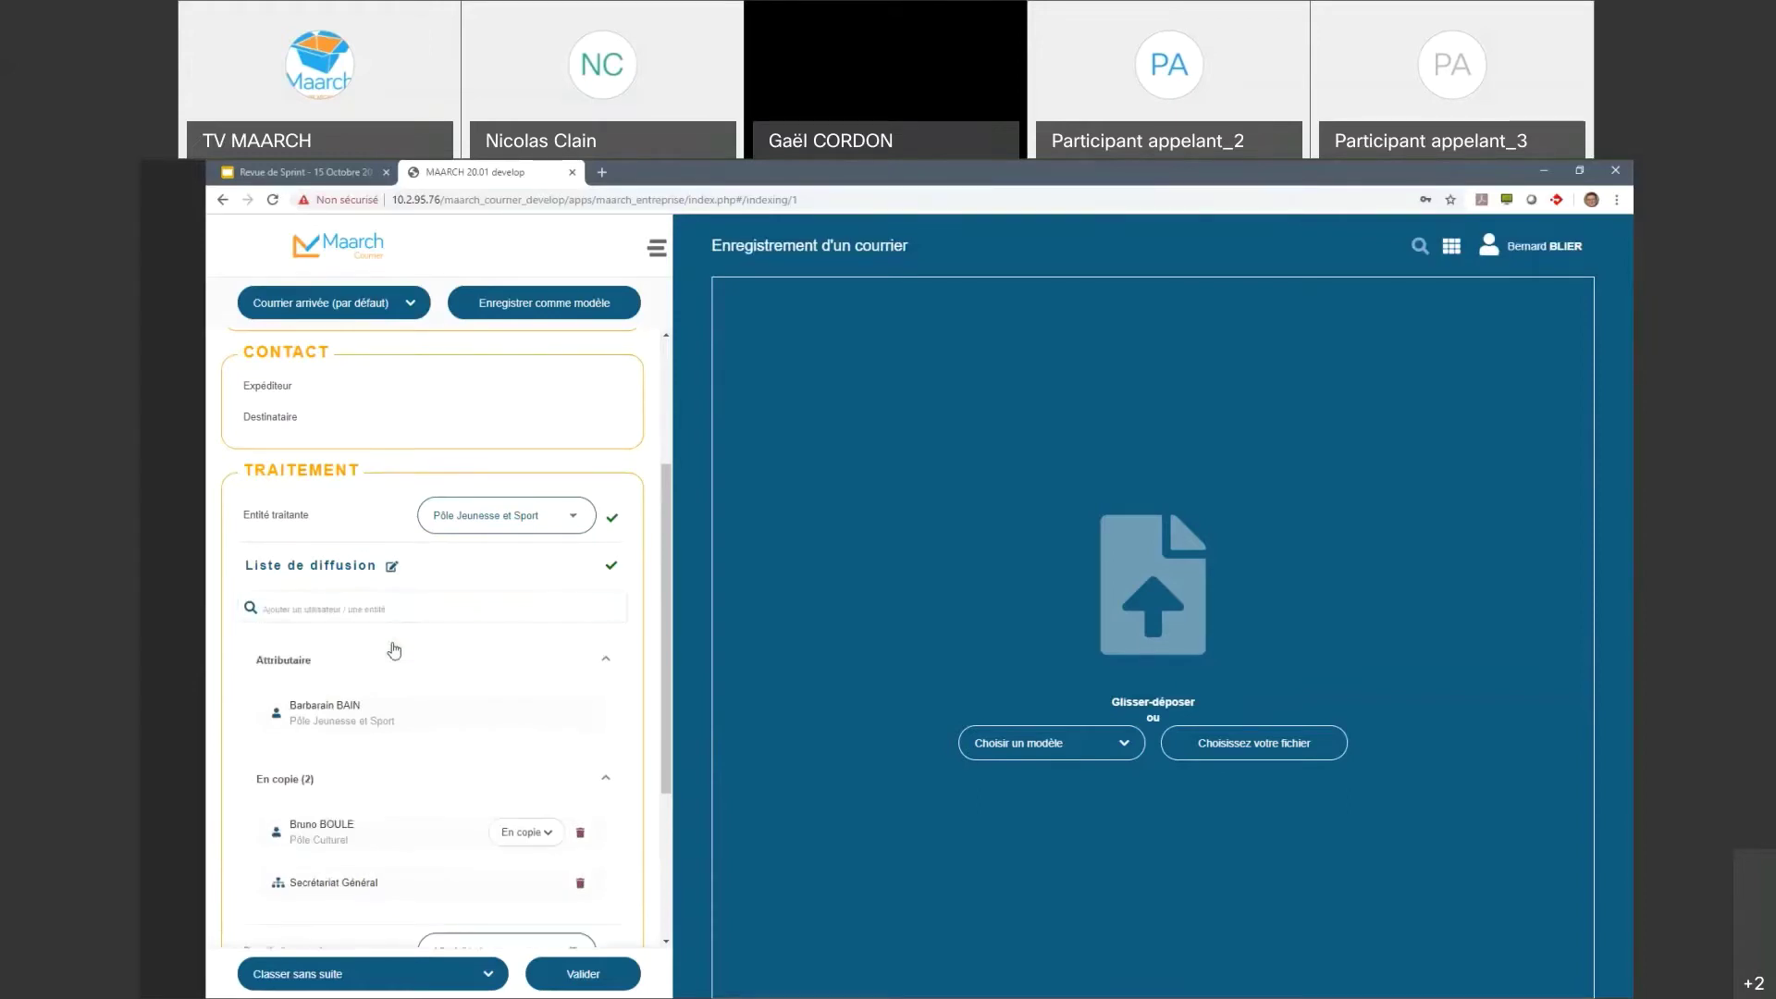
# Step: Change the added Pôle Culturel user's role from copy recipient to Attributaire
pyautogui.scroll(-2, 578, 782)
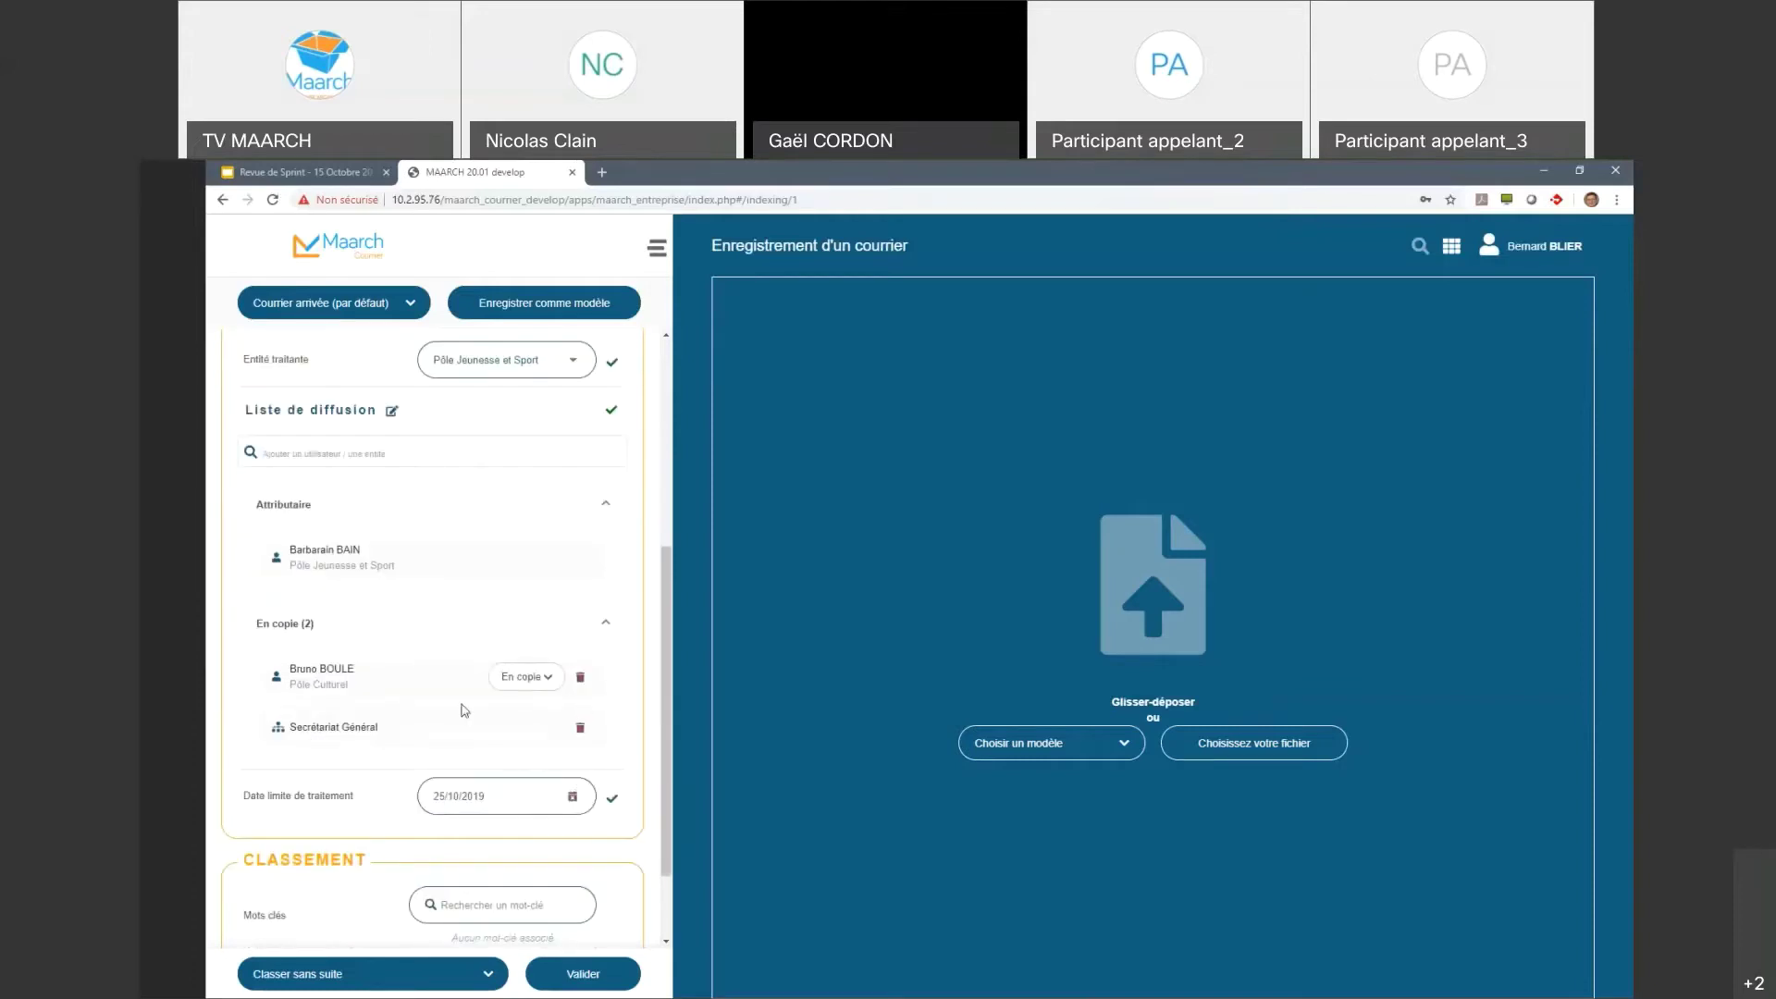
pyautogui.click(549, 678)
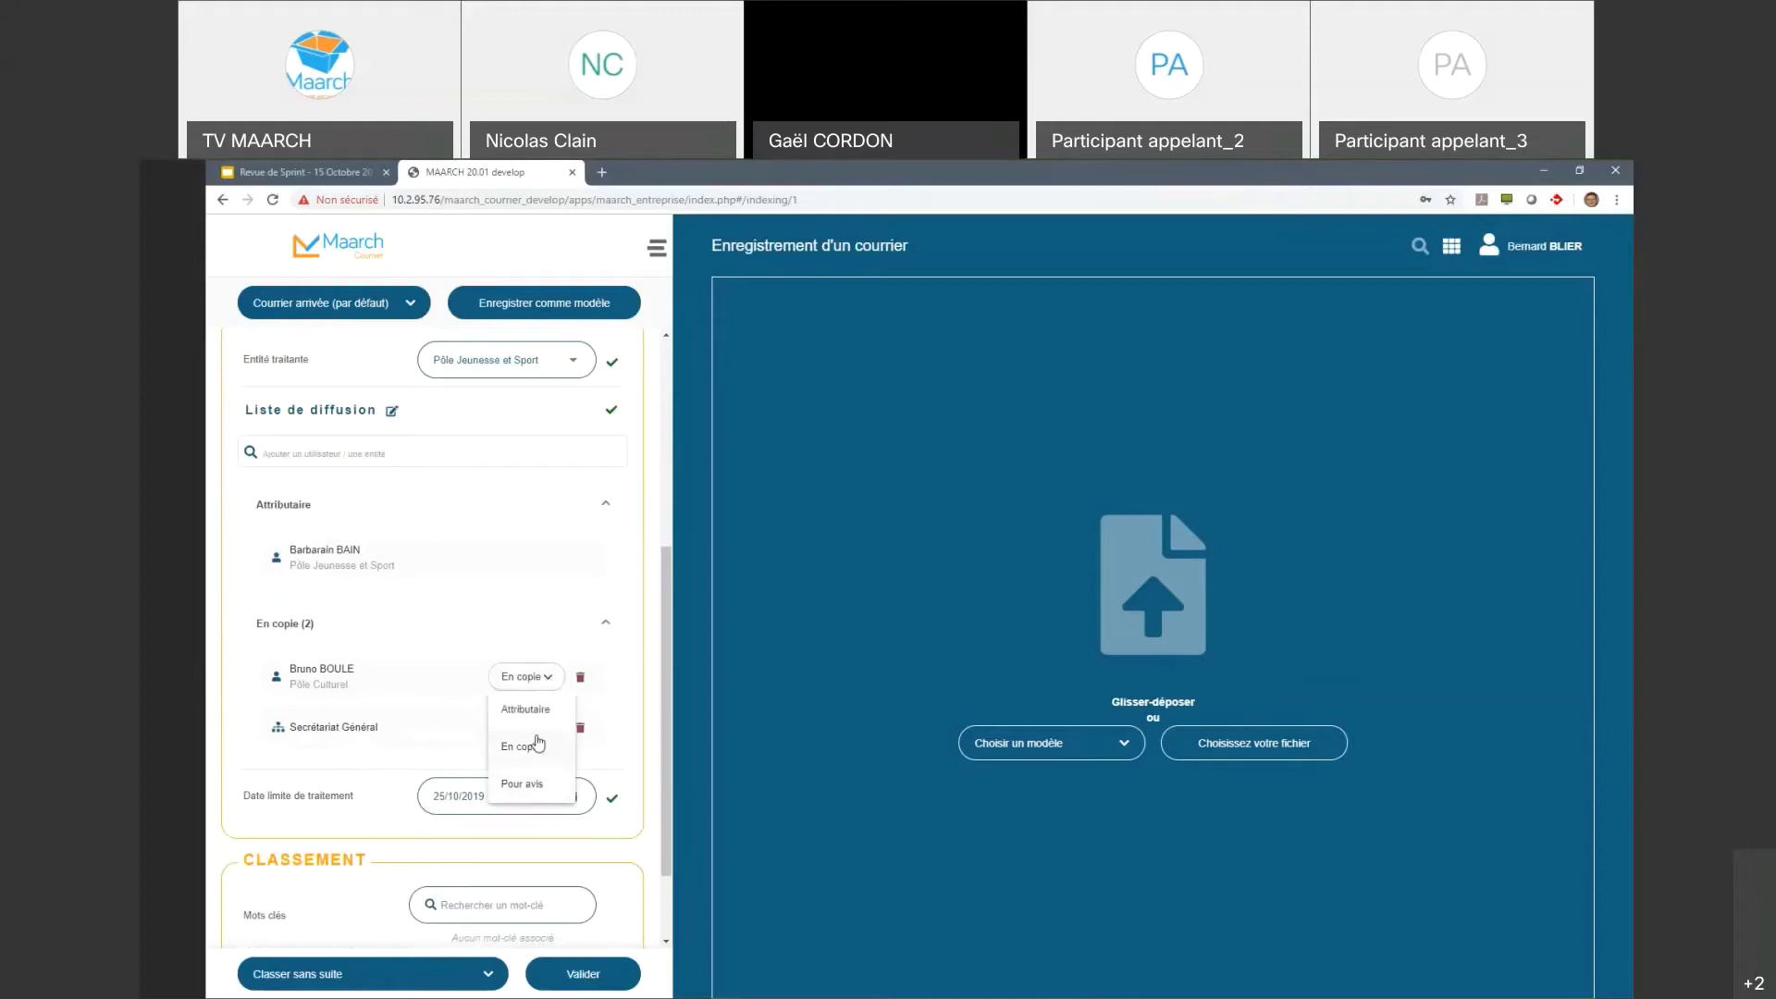
pyautogui.click(534, 710)
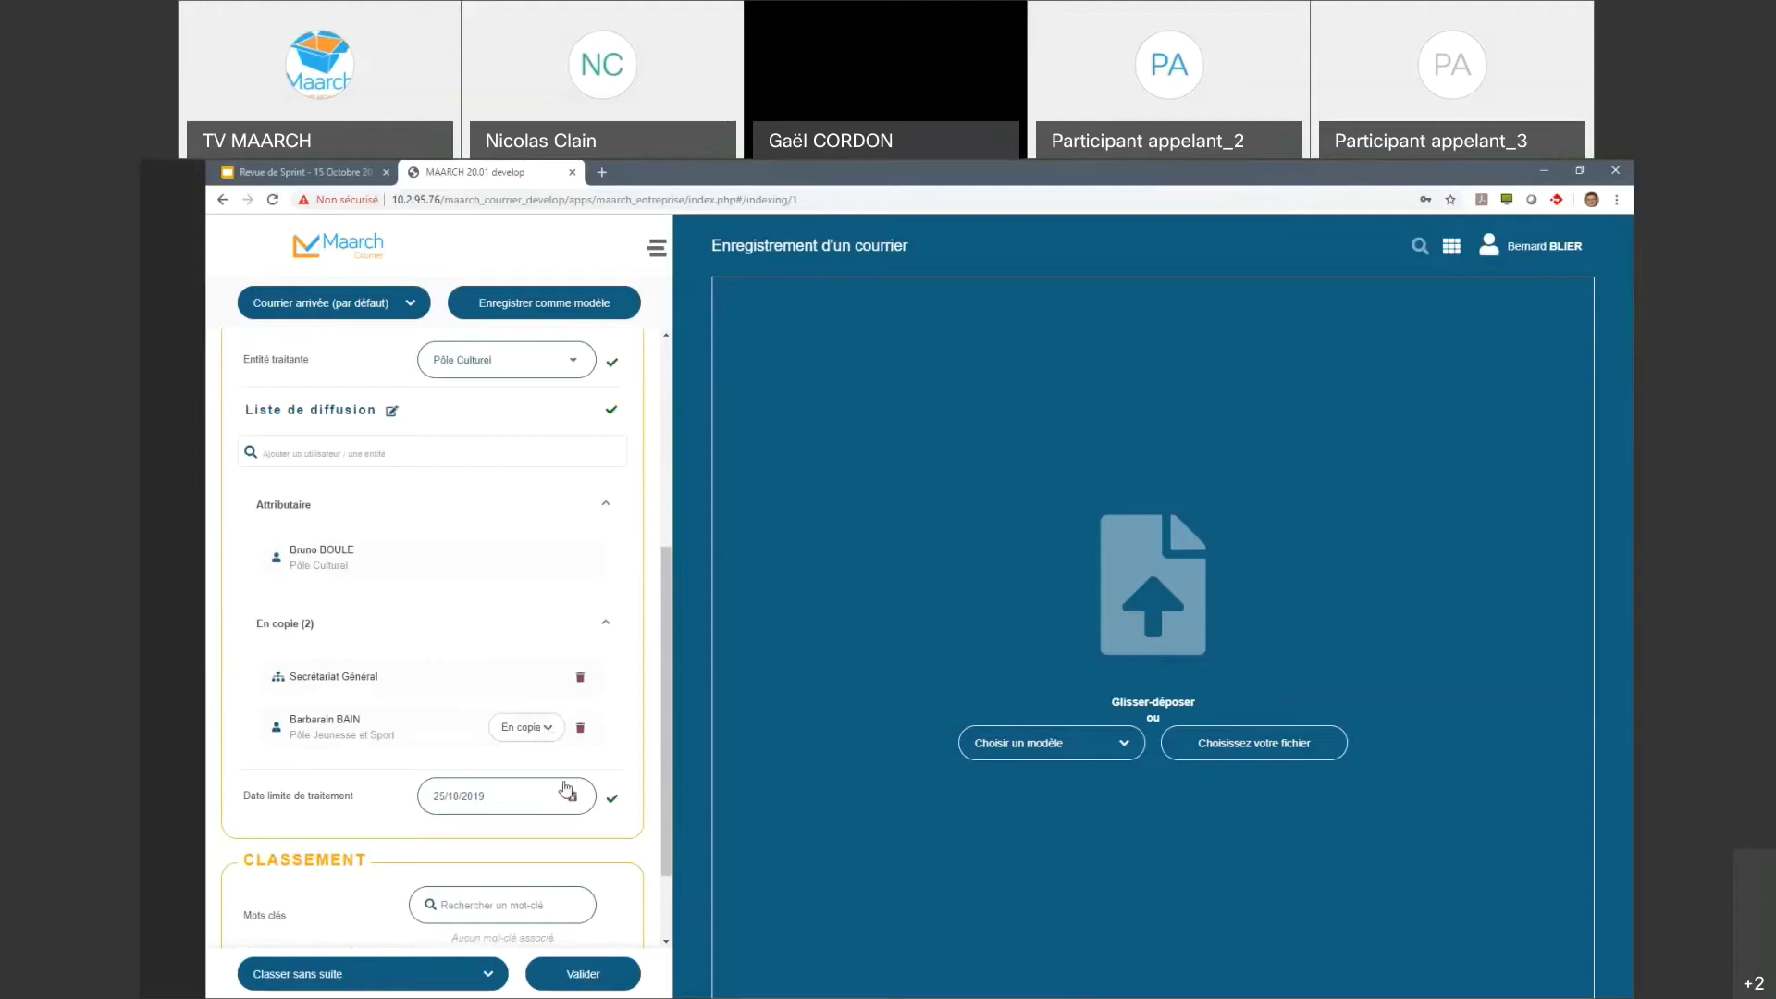
# Step: Make the Pôle Jeunesse et Sport user the Attributaire of the mail again
pyautogui.scroll(3, 385, 553)
pyautogui.scroll(-3, 389, 573)
pyautogui.click(543, 727)
pyautogui.click(543, 768)
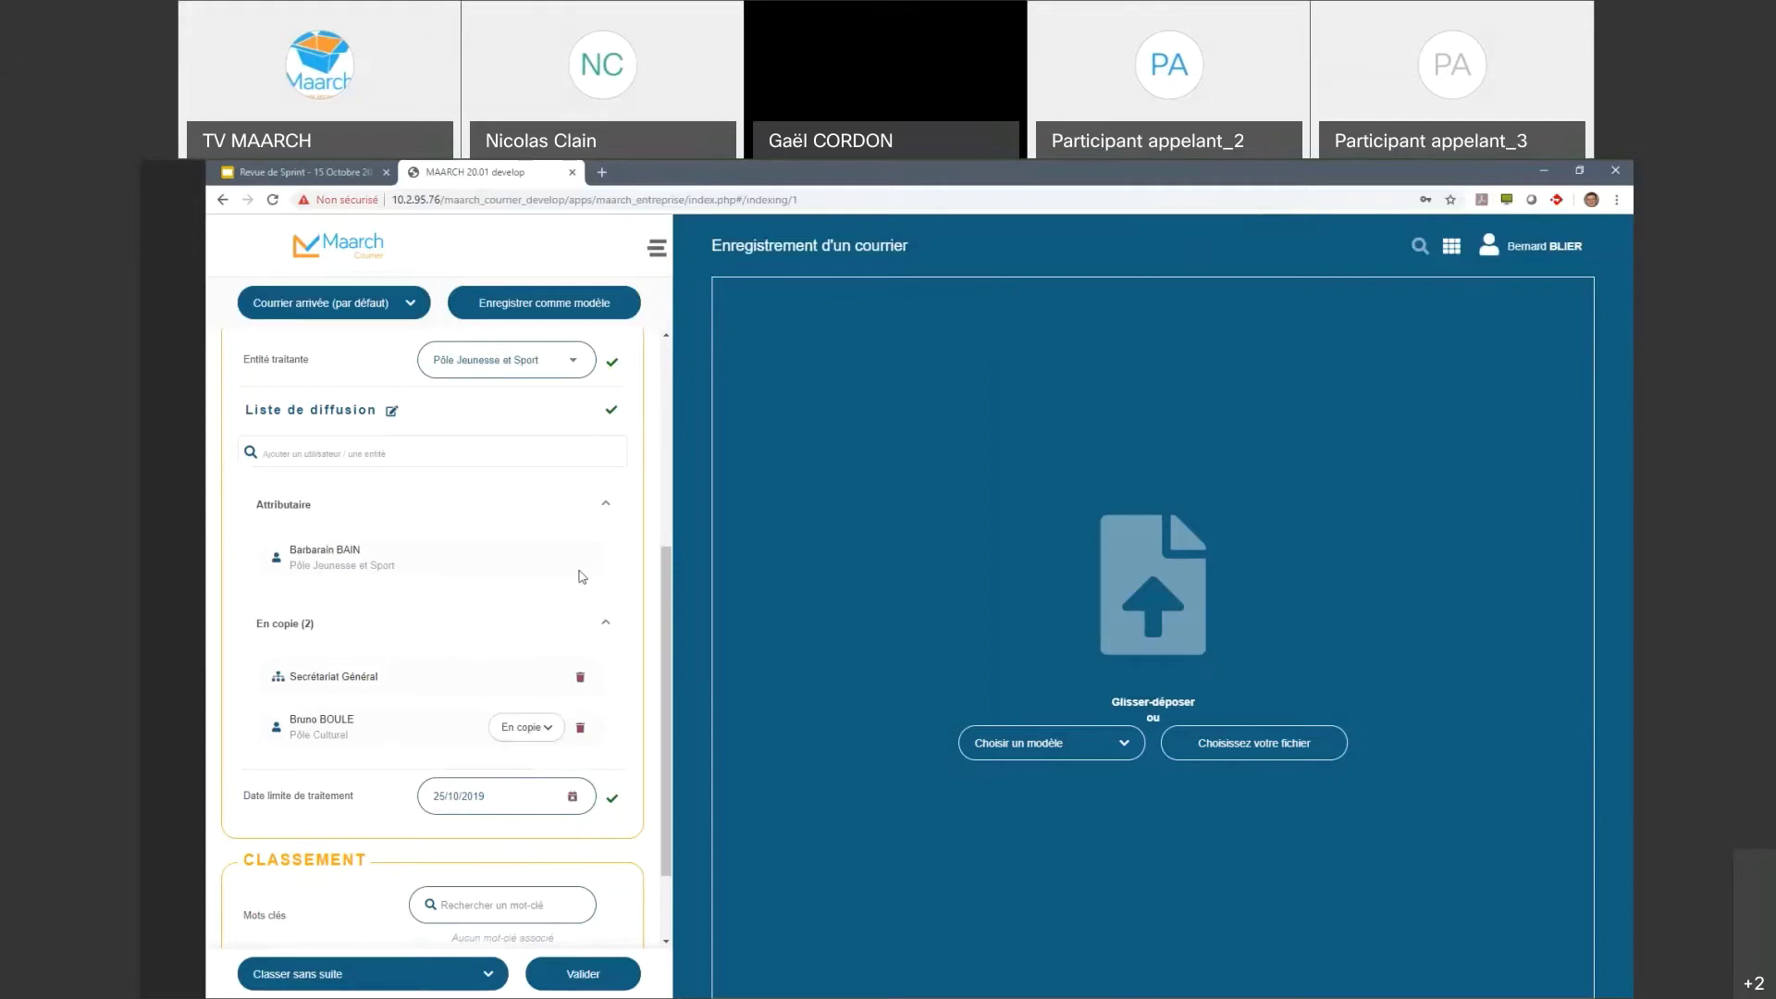
# Step: Assign the Attributaire role to the Pôle Culturel copy recipient and collapse the copy recipients section
pyautogui.click(542, 732)
pyautogui.click(542, 760)
pyautogui.click(607, 623)
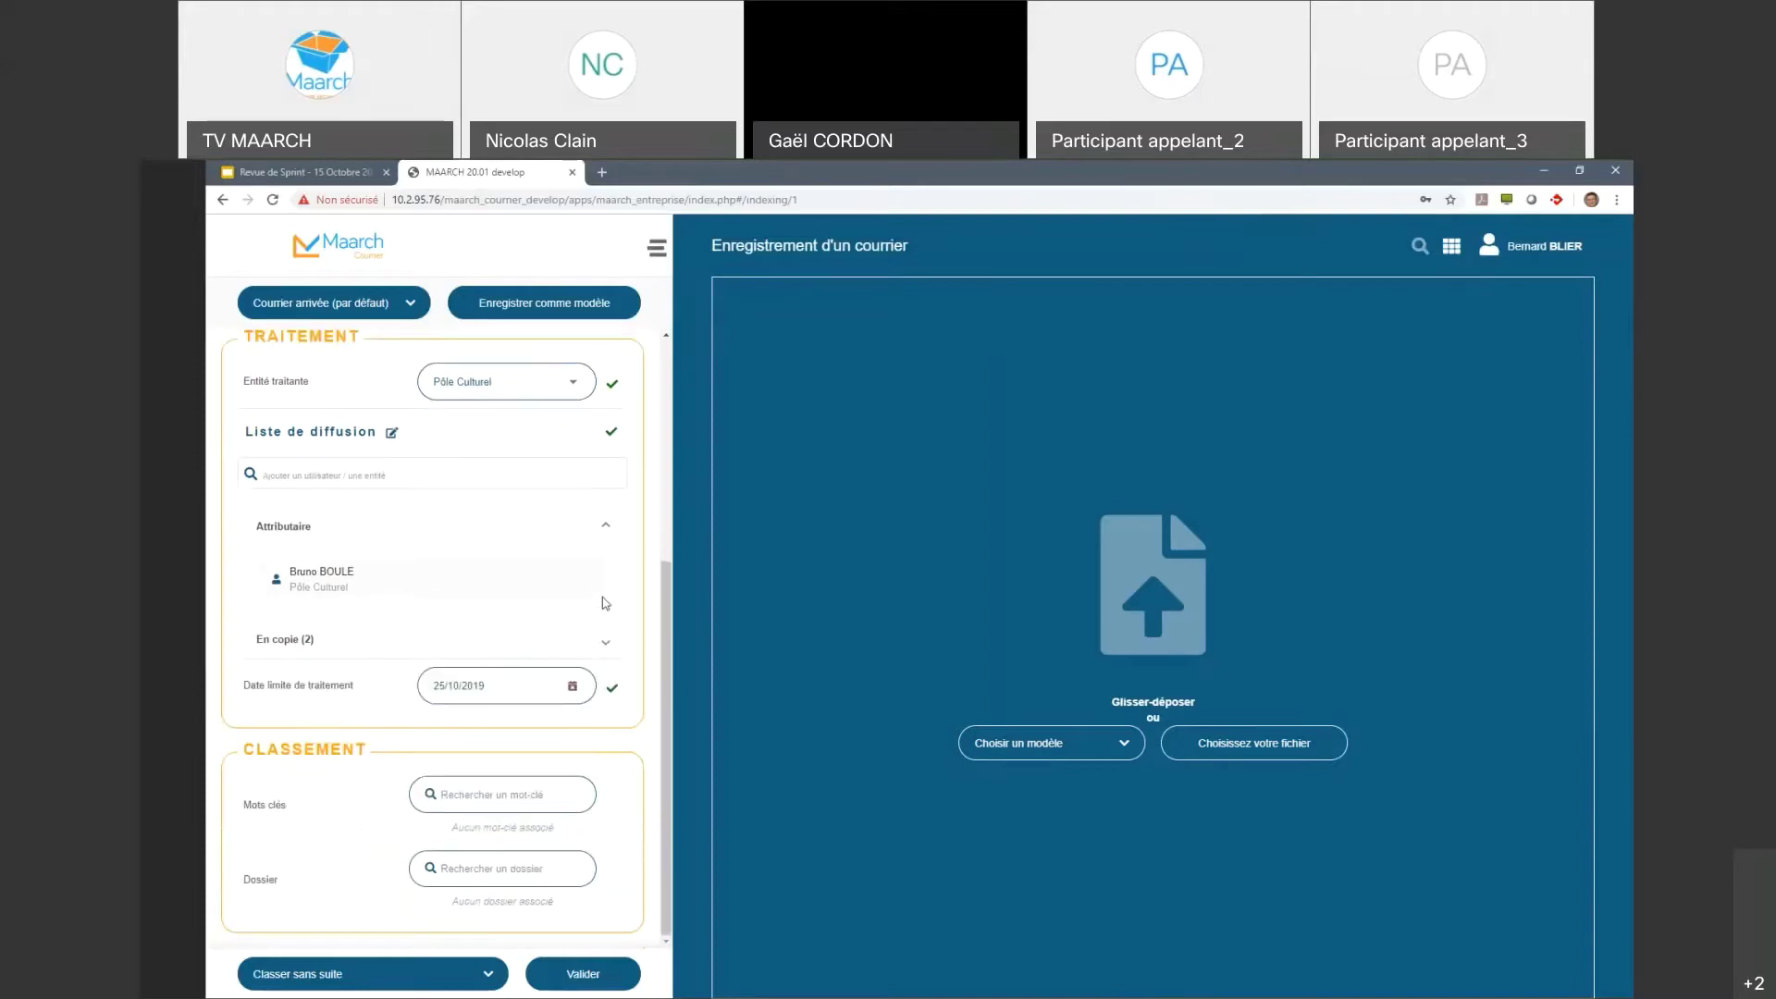
pyautogui.scroll(2, 611, 634)
pyautogui.scroll(-1, 618, 650)
pyautogui.scroll(-1, 618, 651)
# Step: Add the user from Ville de Maarch-les-bains to the distribution list and expand the copy recipients
pyautogui.click(430, 475)
pyautogui.write('patricia')
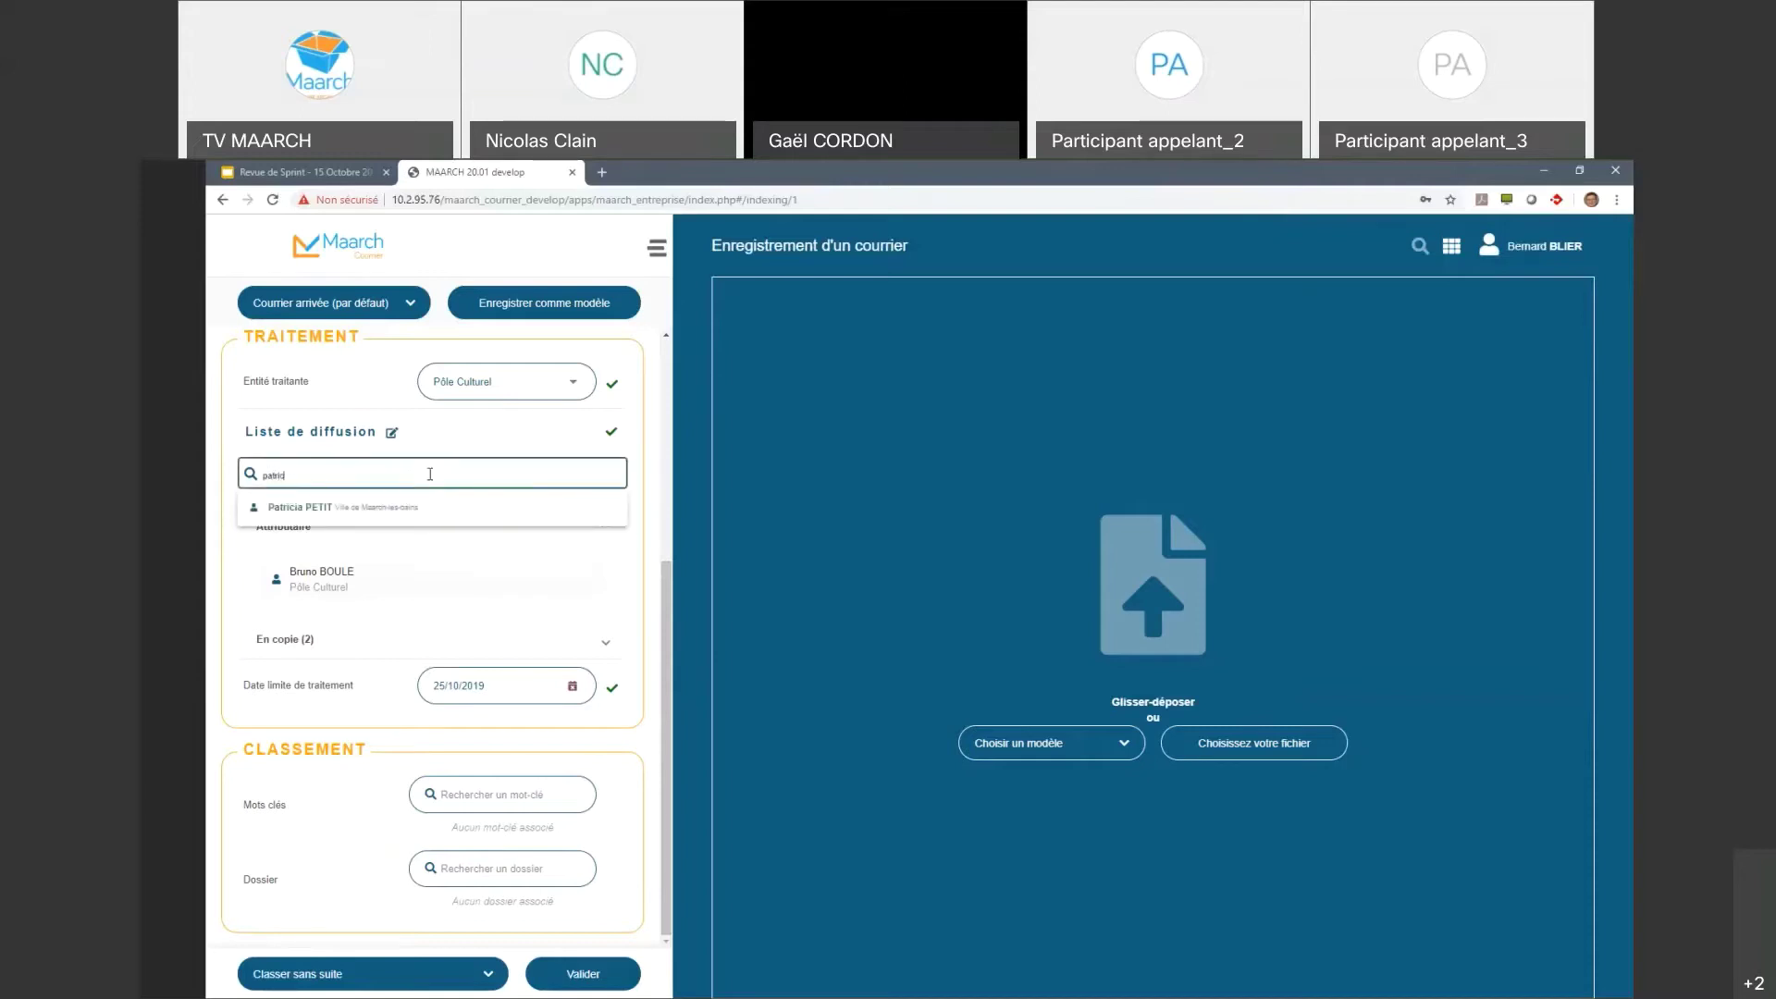
pyautogui.click(419, 508)
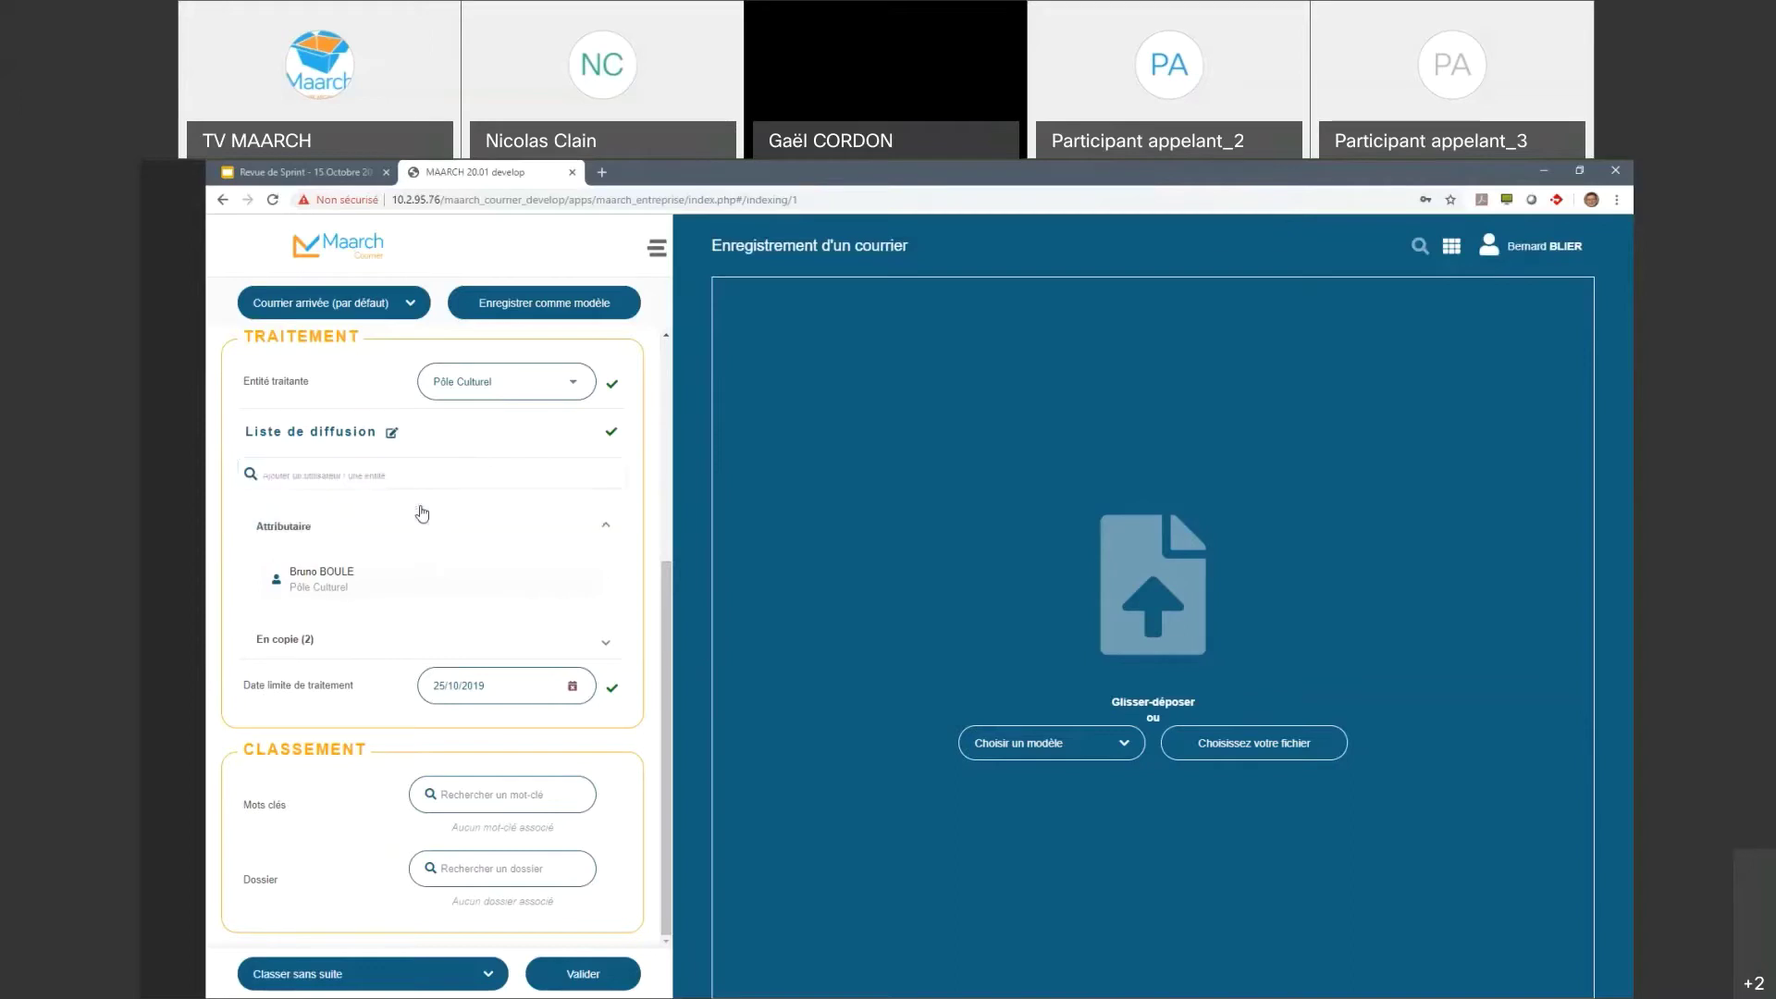
pyautogui.click(604, 642)
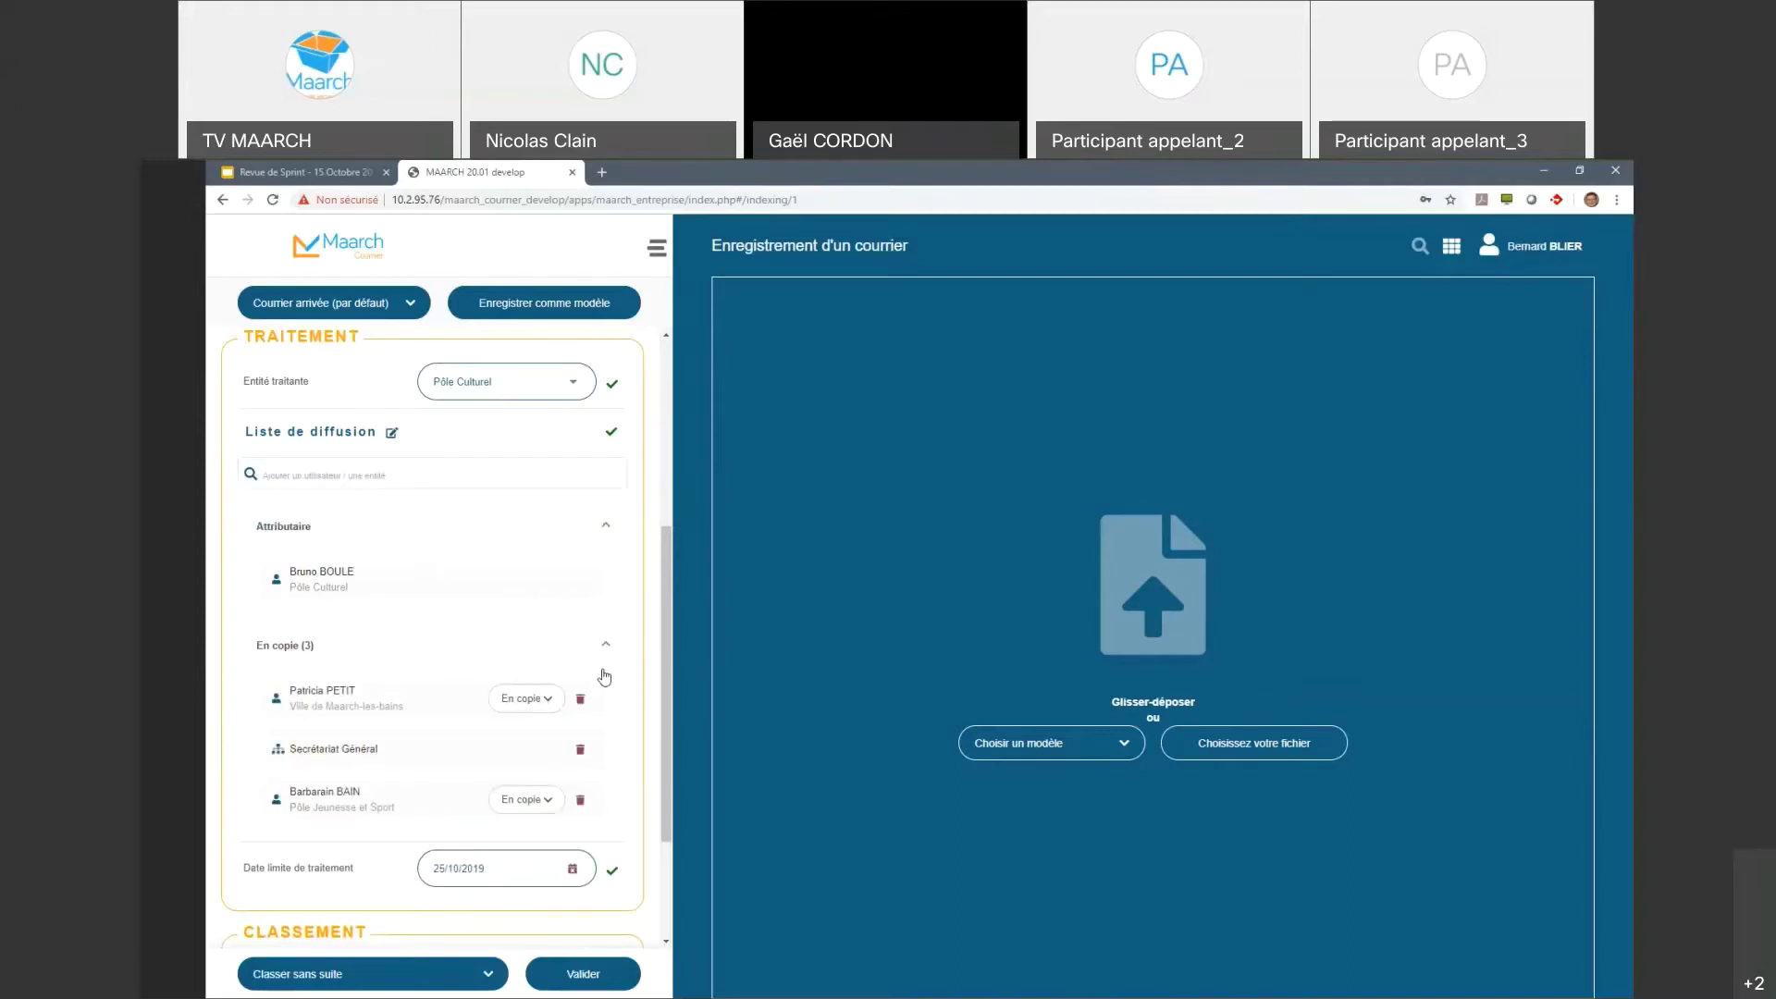
# Step: Try to change the Ville de Maarch-les-bains user's role from copy recipient to Attributaire
pyautogui.click(553, 701)
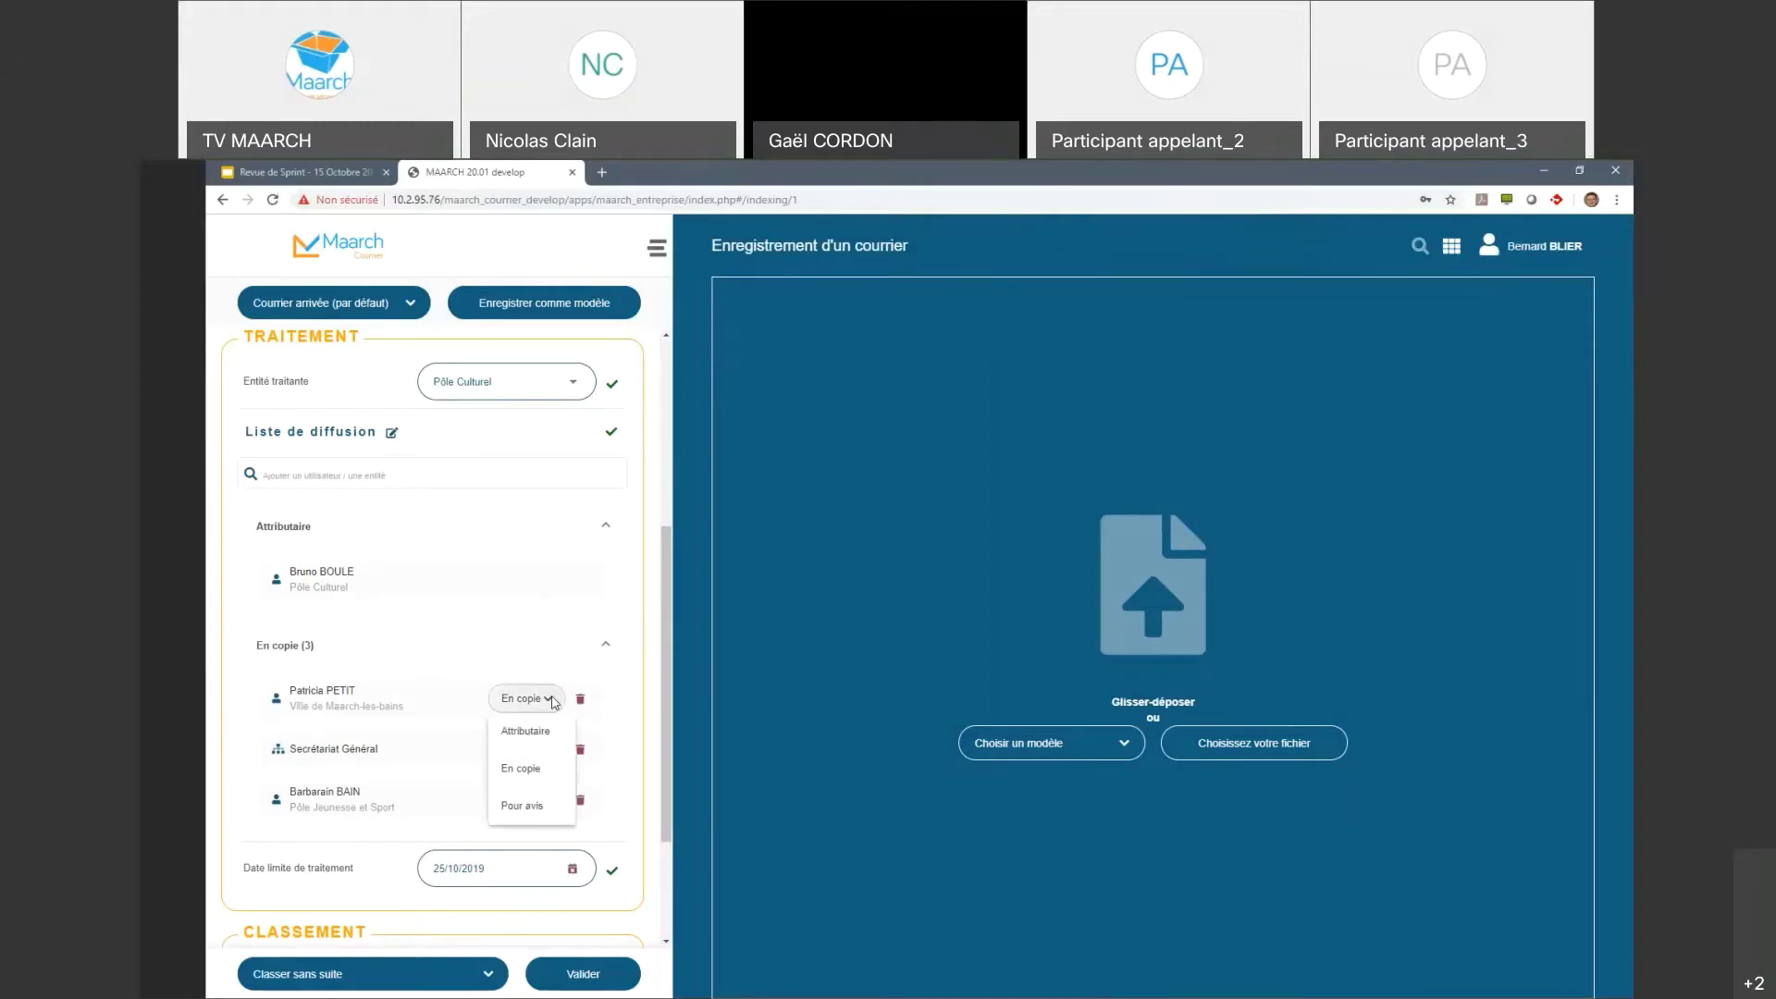
pyautogui.click(549, 743)
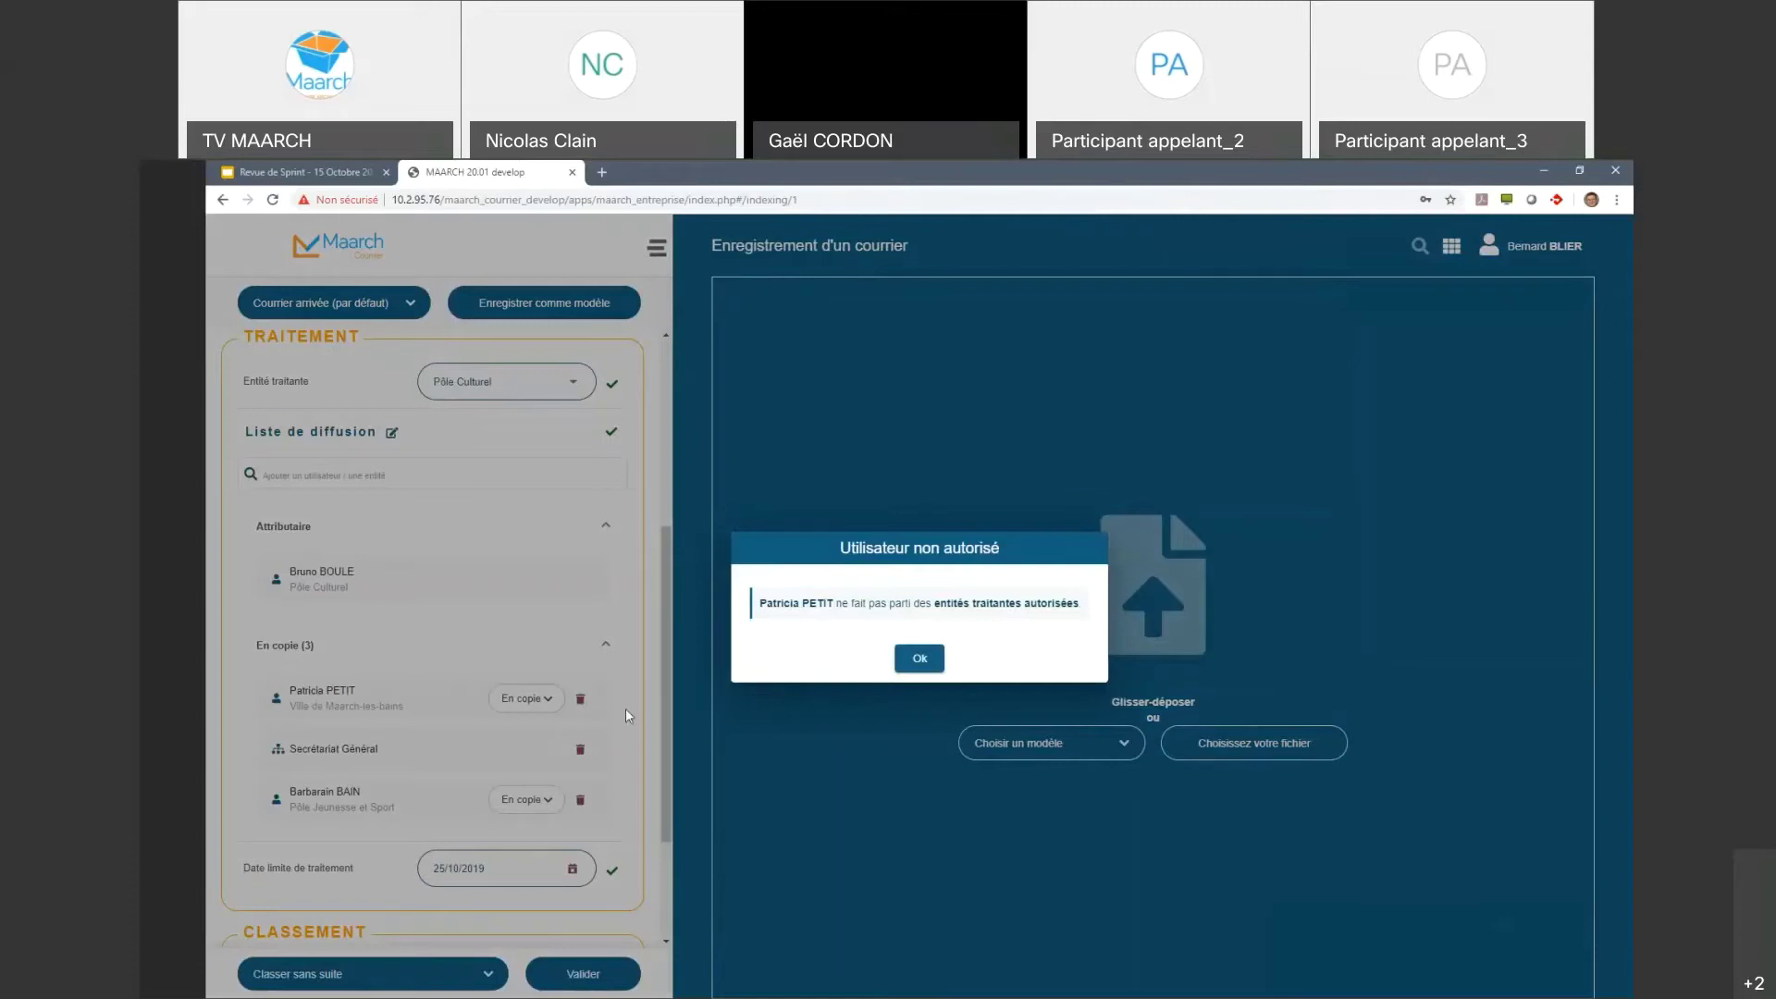
pyautogui.click(918, 662)
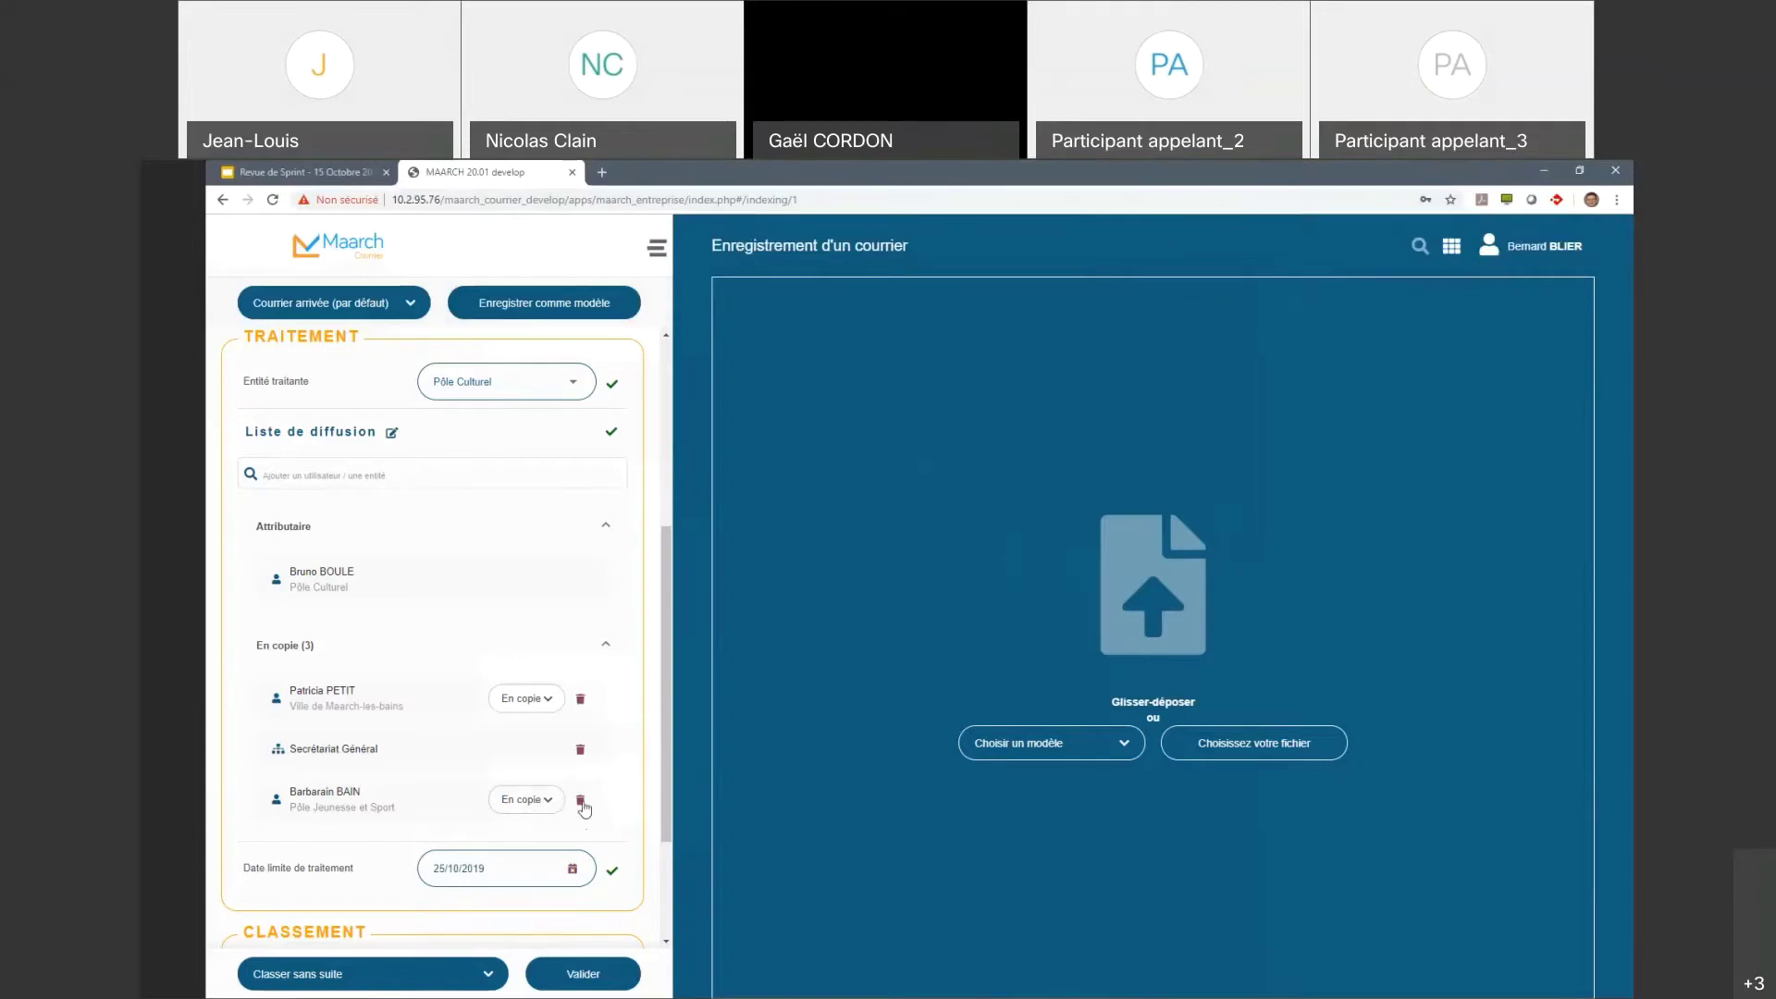
# Step: Remove Secrétariat Général from the copy recipients and leave the distribution list's edit mode
pyautogui.click(580, 751)
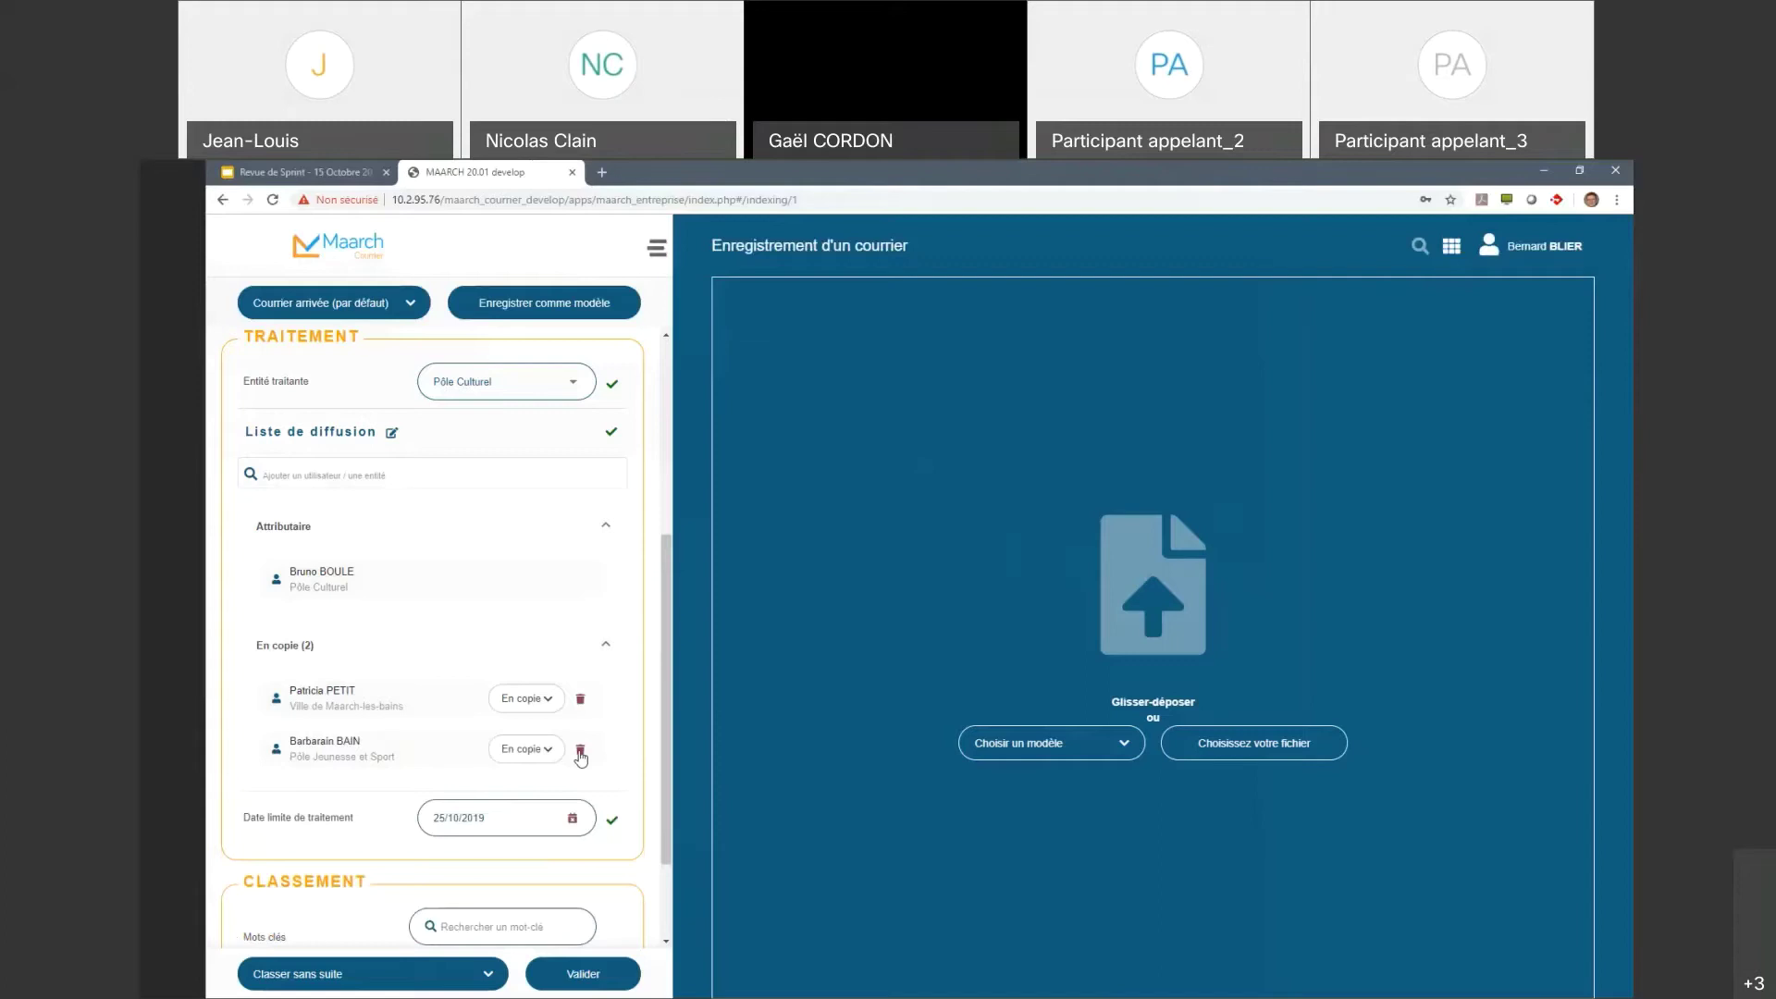
pyautogui.click(392, 433)
pyautogui.scroll(3, 593, 554)
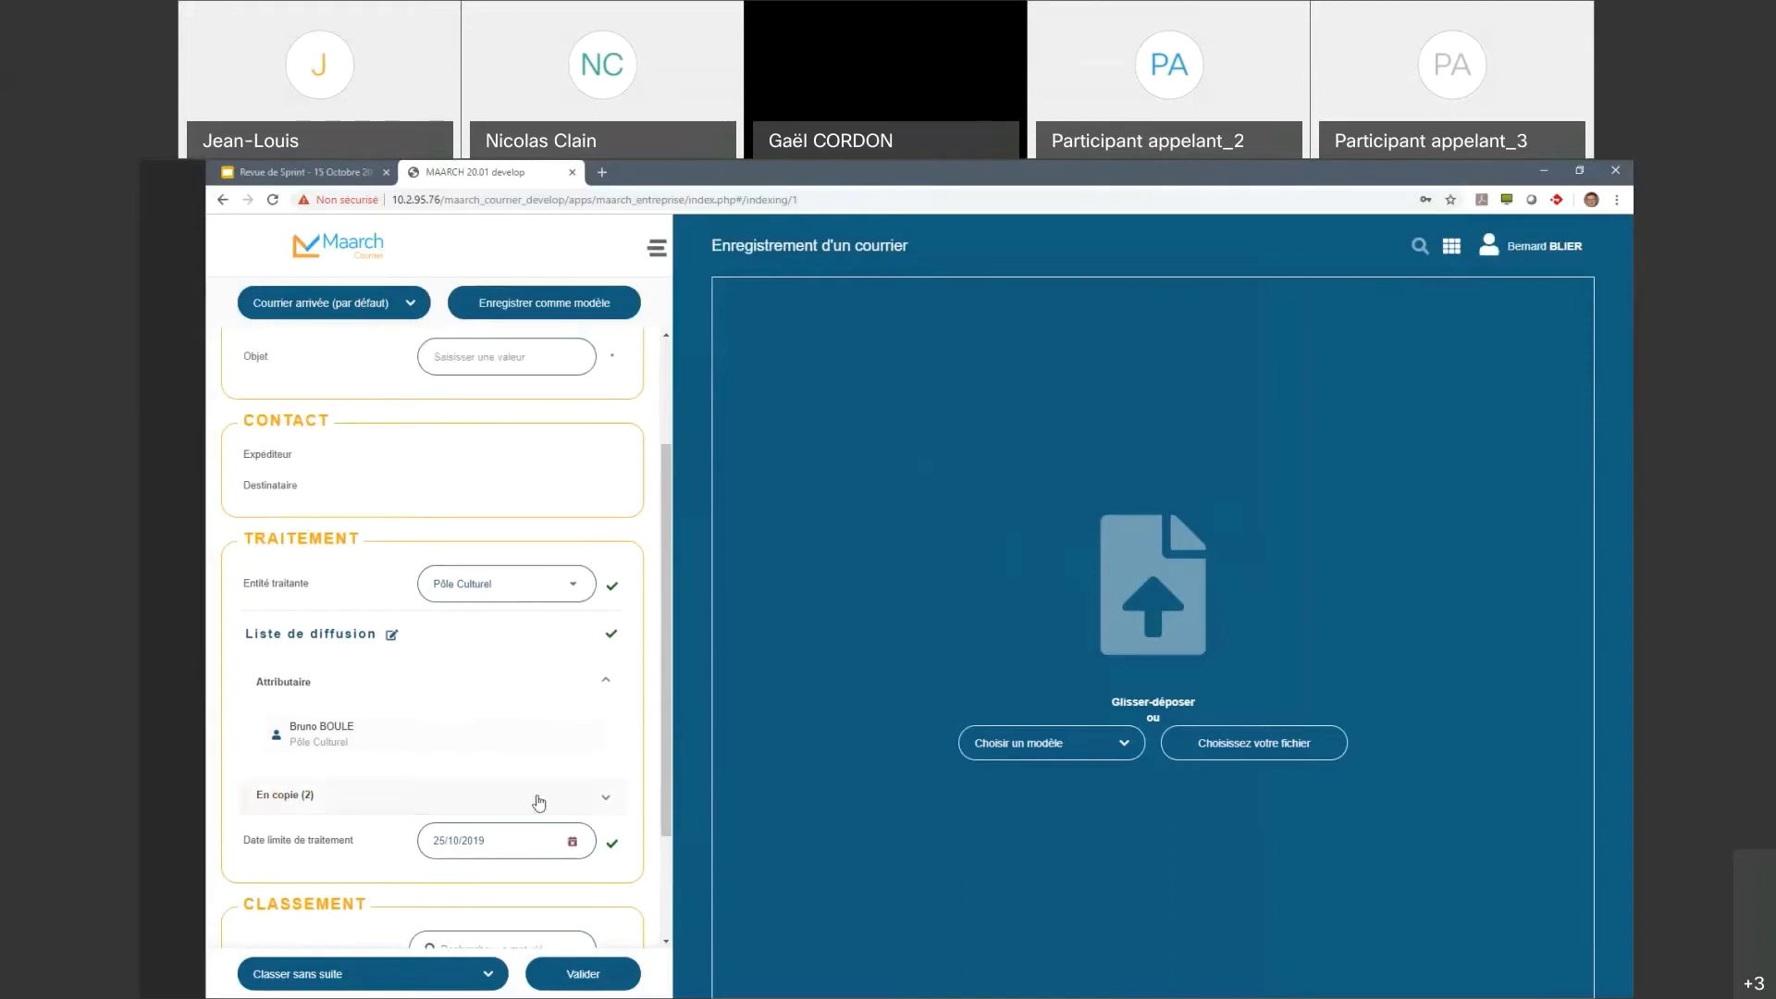
pyautogui.click(606, 799)
pyautogui.click(605, 801)
pyautogui.scroll(-2, 484, 693)
pyautogui.scroll(2, 482, 692)
# Step: Set the processing entity (Entité traitante) to Pôle Jeunesse et Sport and check the copy recipients in its distribution list
pyautogui.click(571, 594)
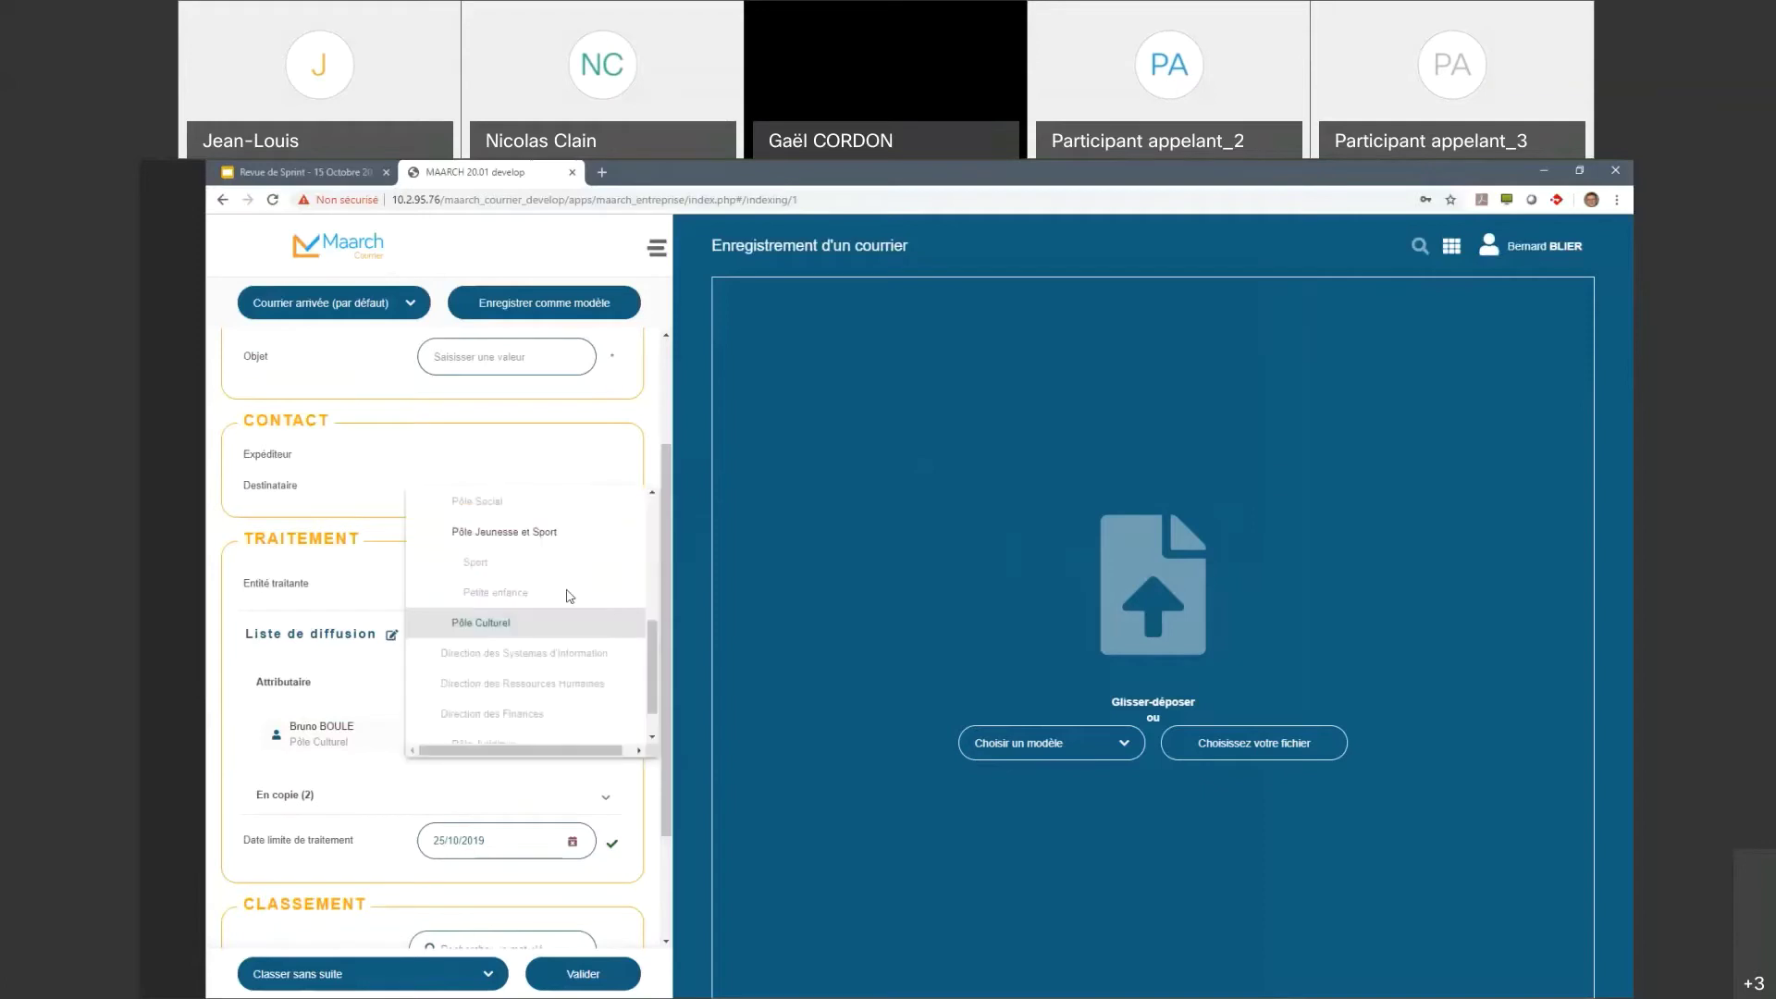
pyautogui.click(555, 539)
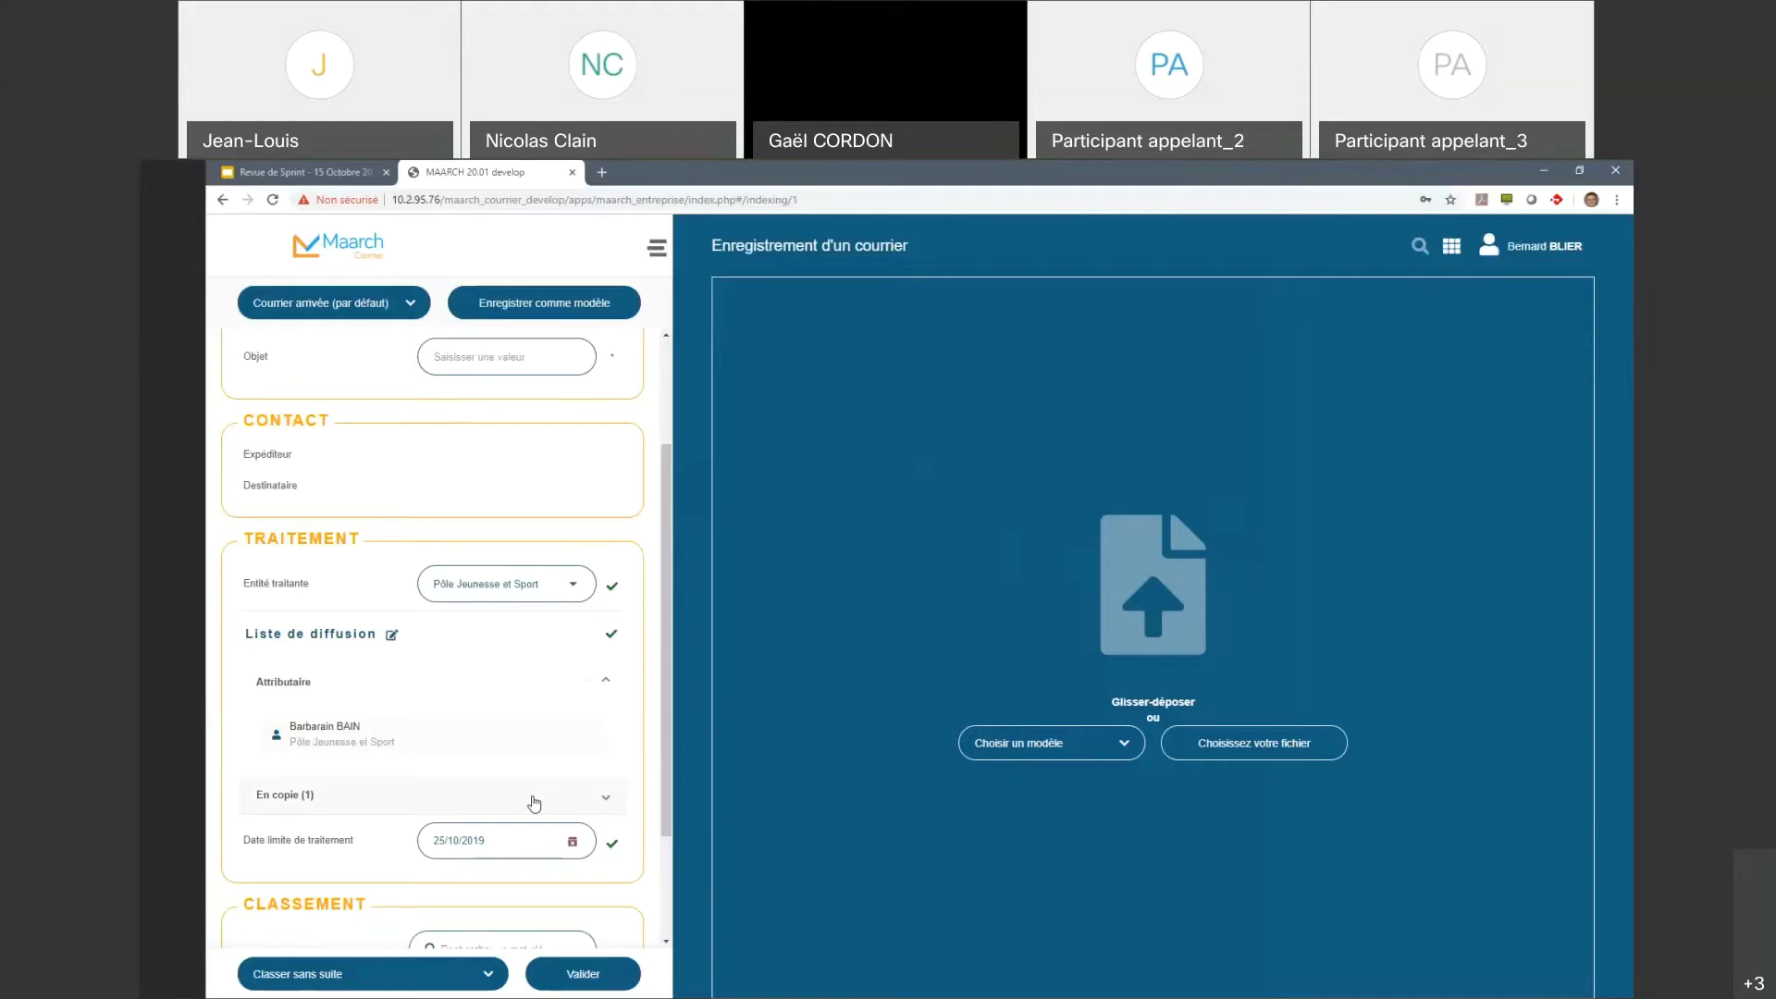
pyautogui.click(606, 806)
pyautogui.scroll(-2, 606, 807)
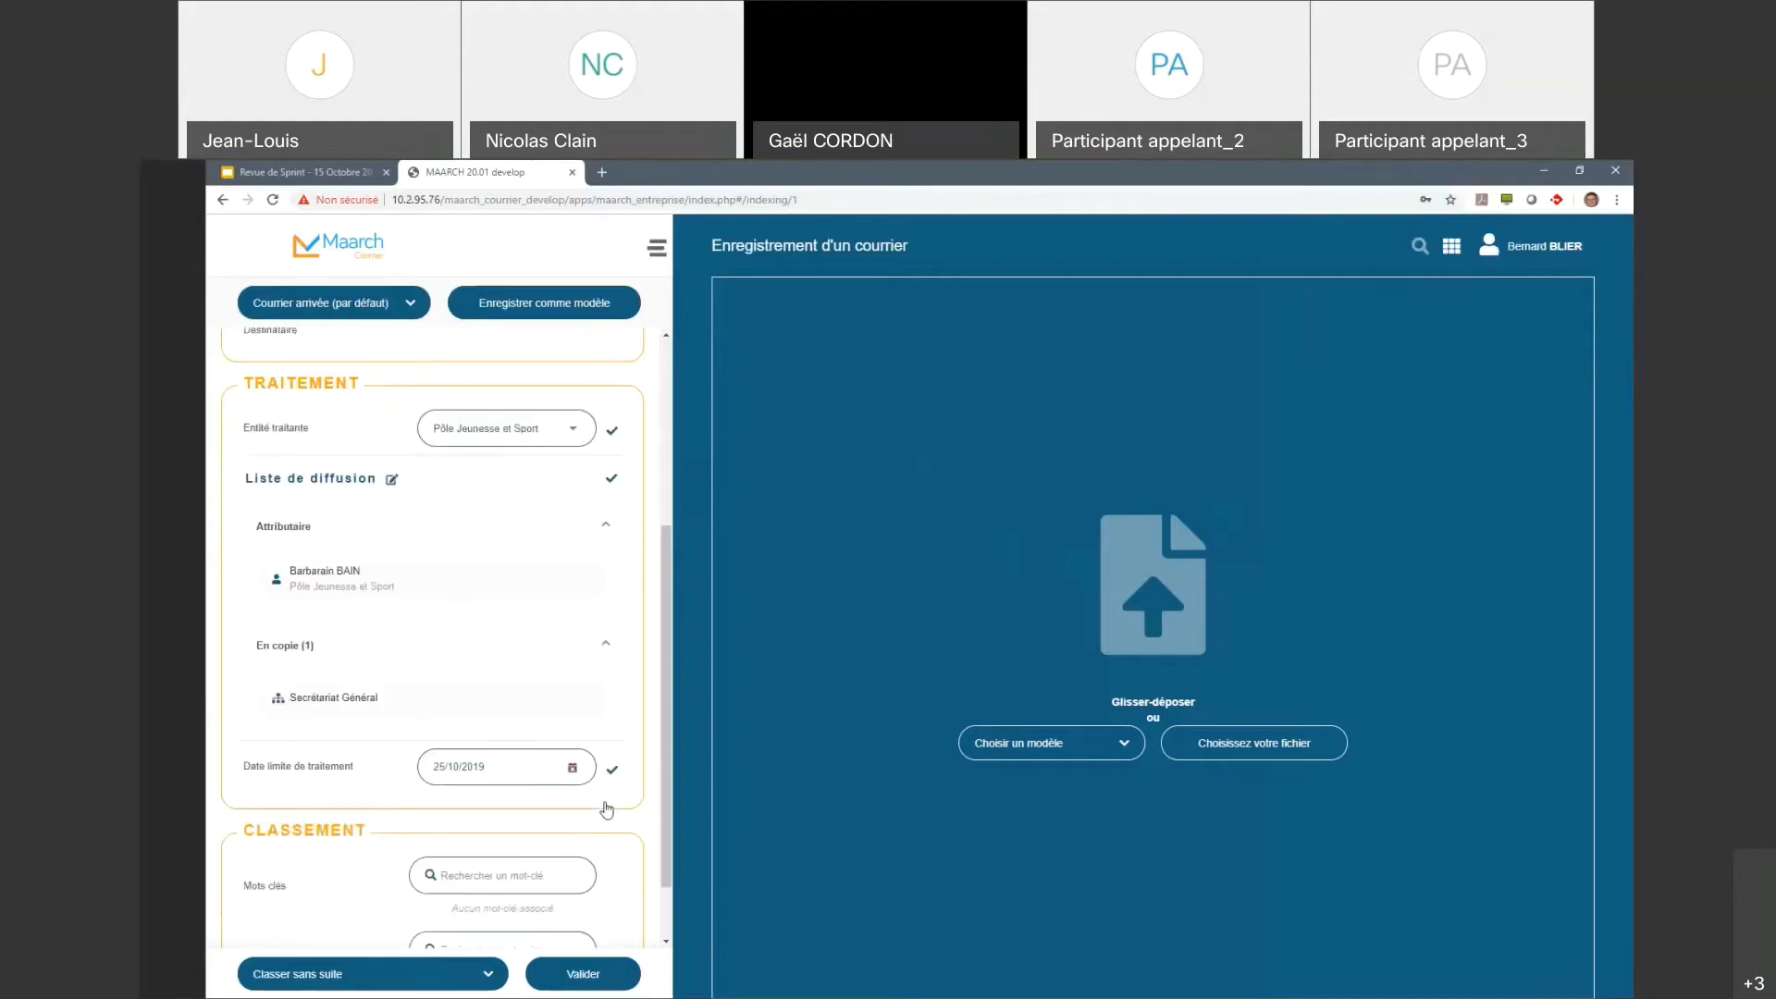
pyautogui.click(605, 645)
pyautogui.scroll(2, 604, 650)
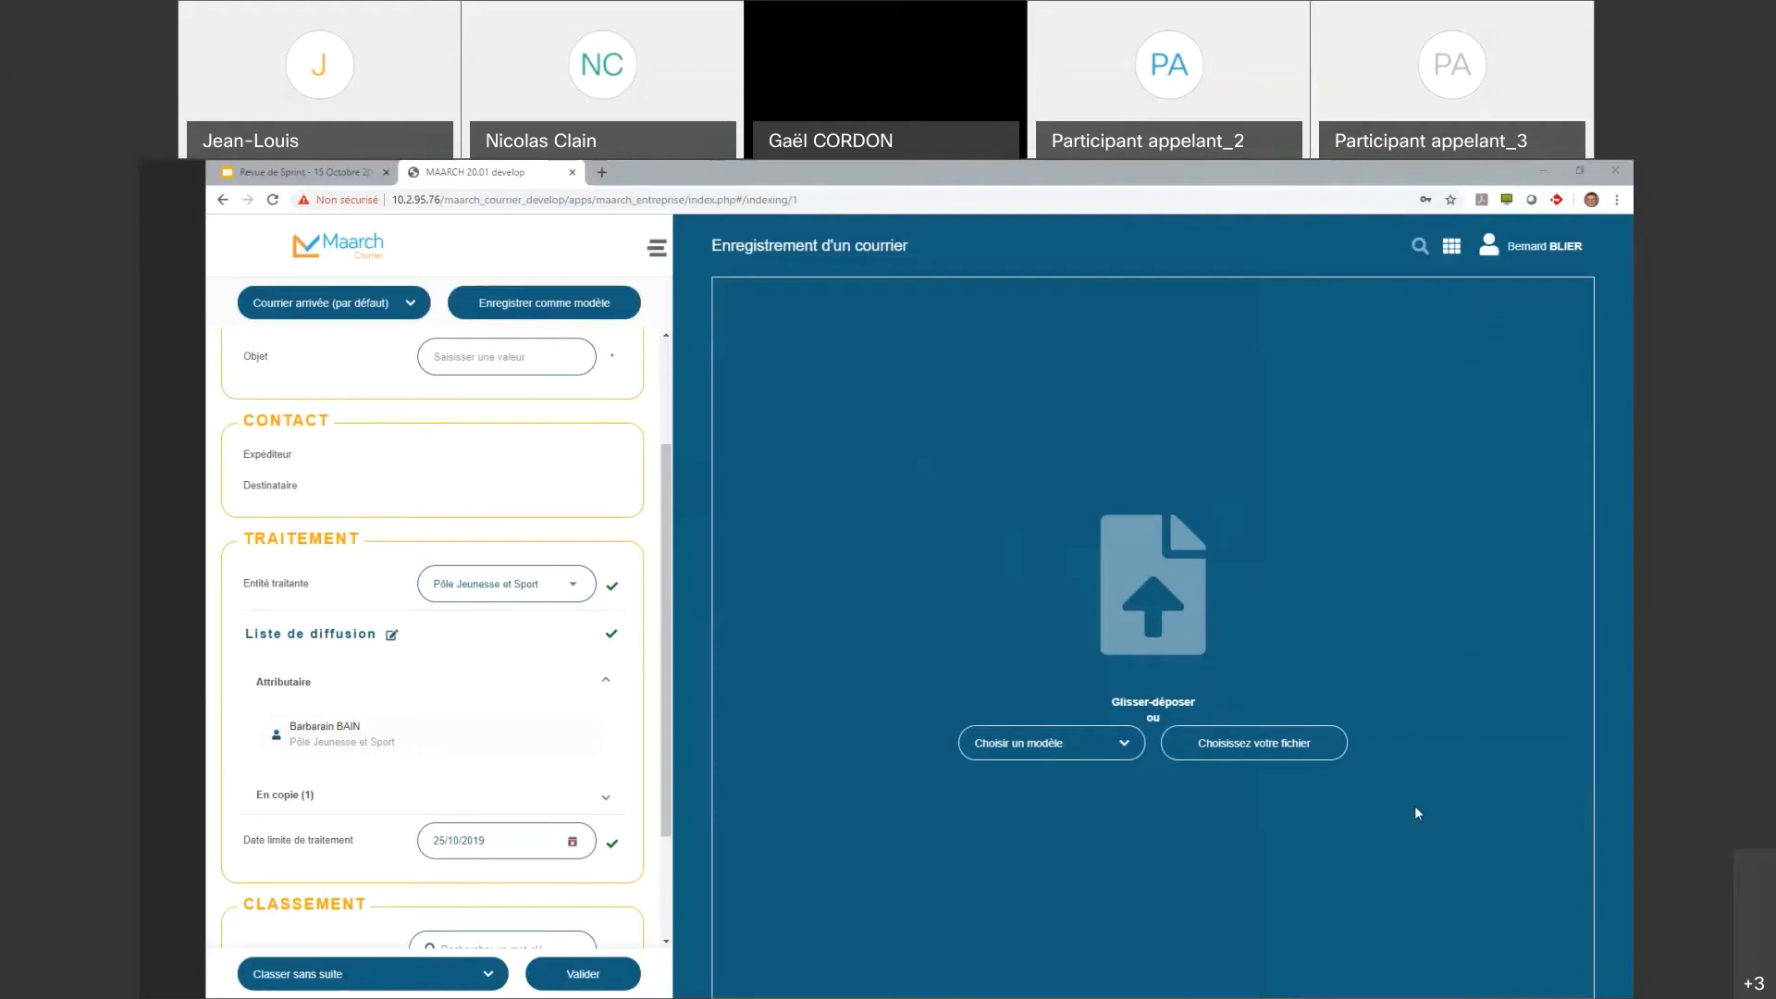
# Step: Load courrier_entrant_3f.pdf from the courriers-demo-MC folder as the mail's main document
pyautogui.click(1293, 747)
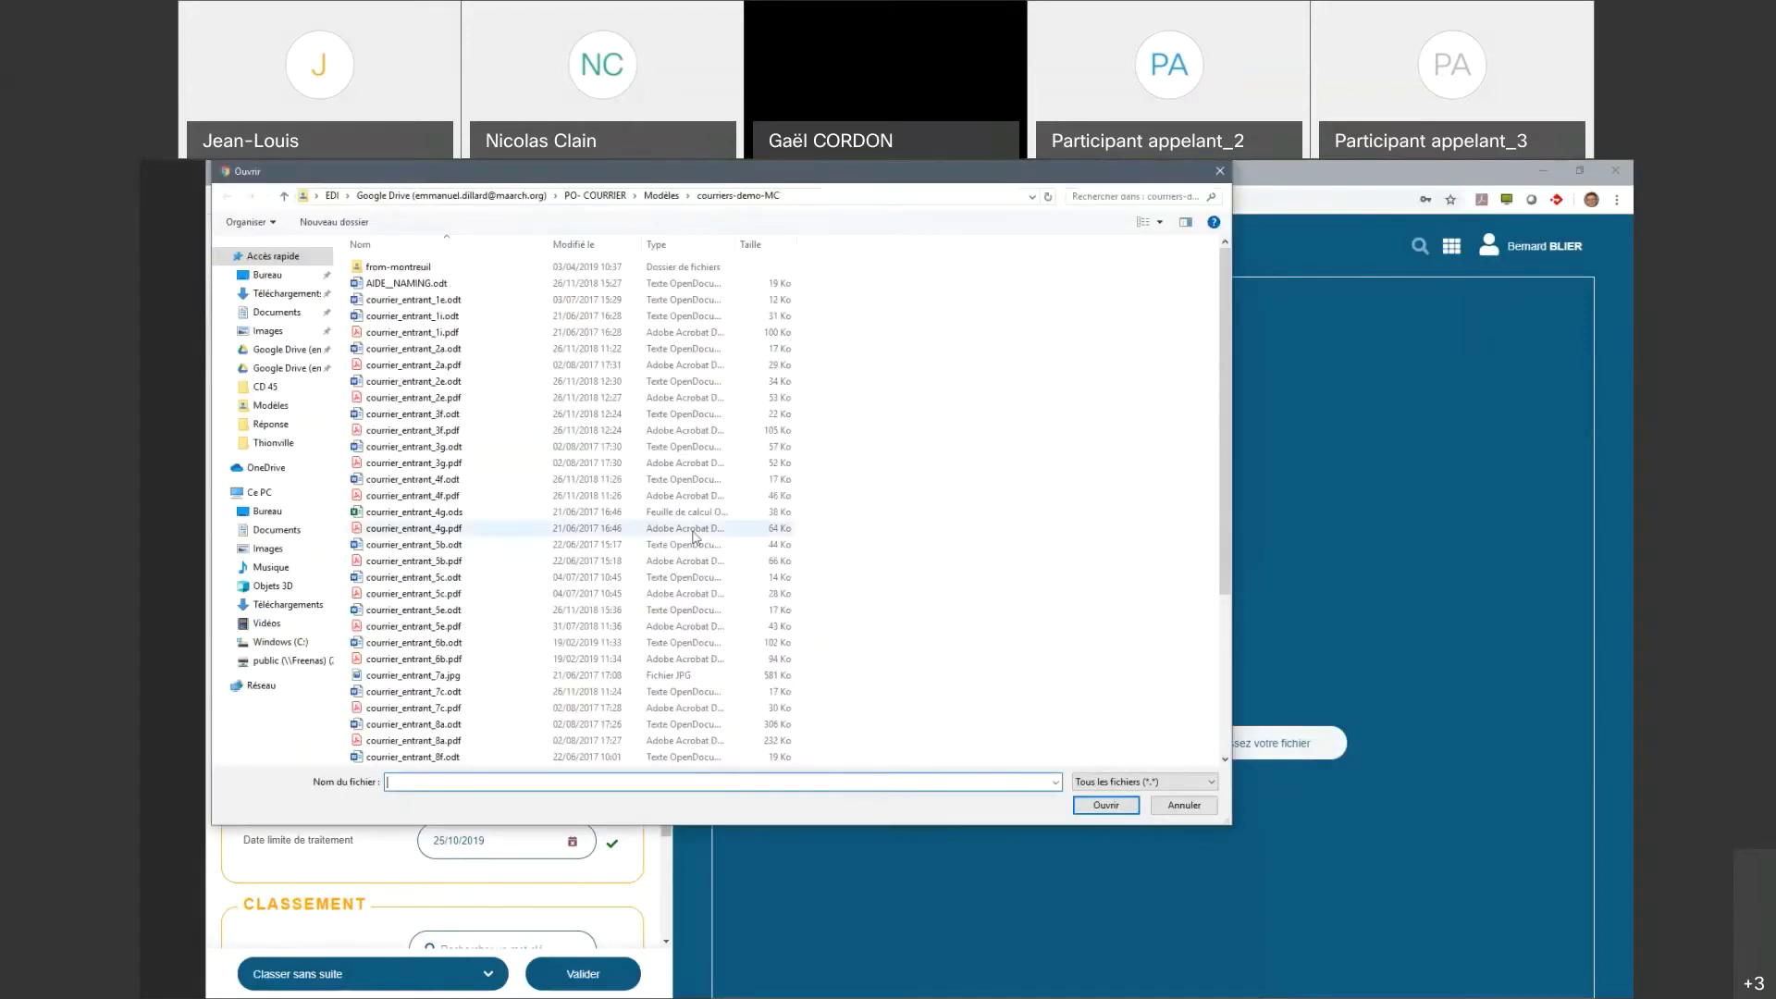
pyautogui.click(524, 431)
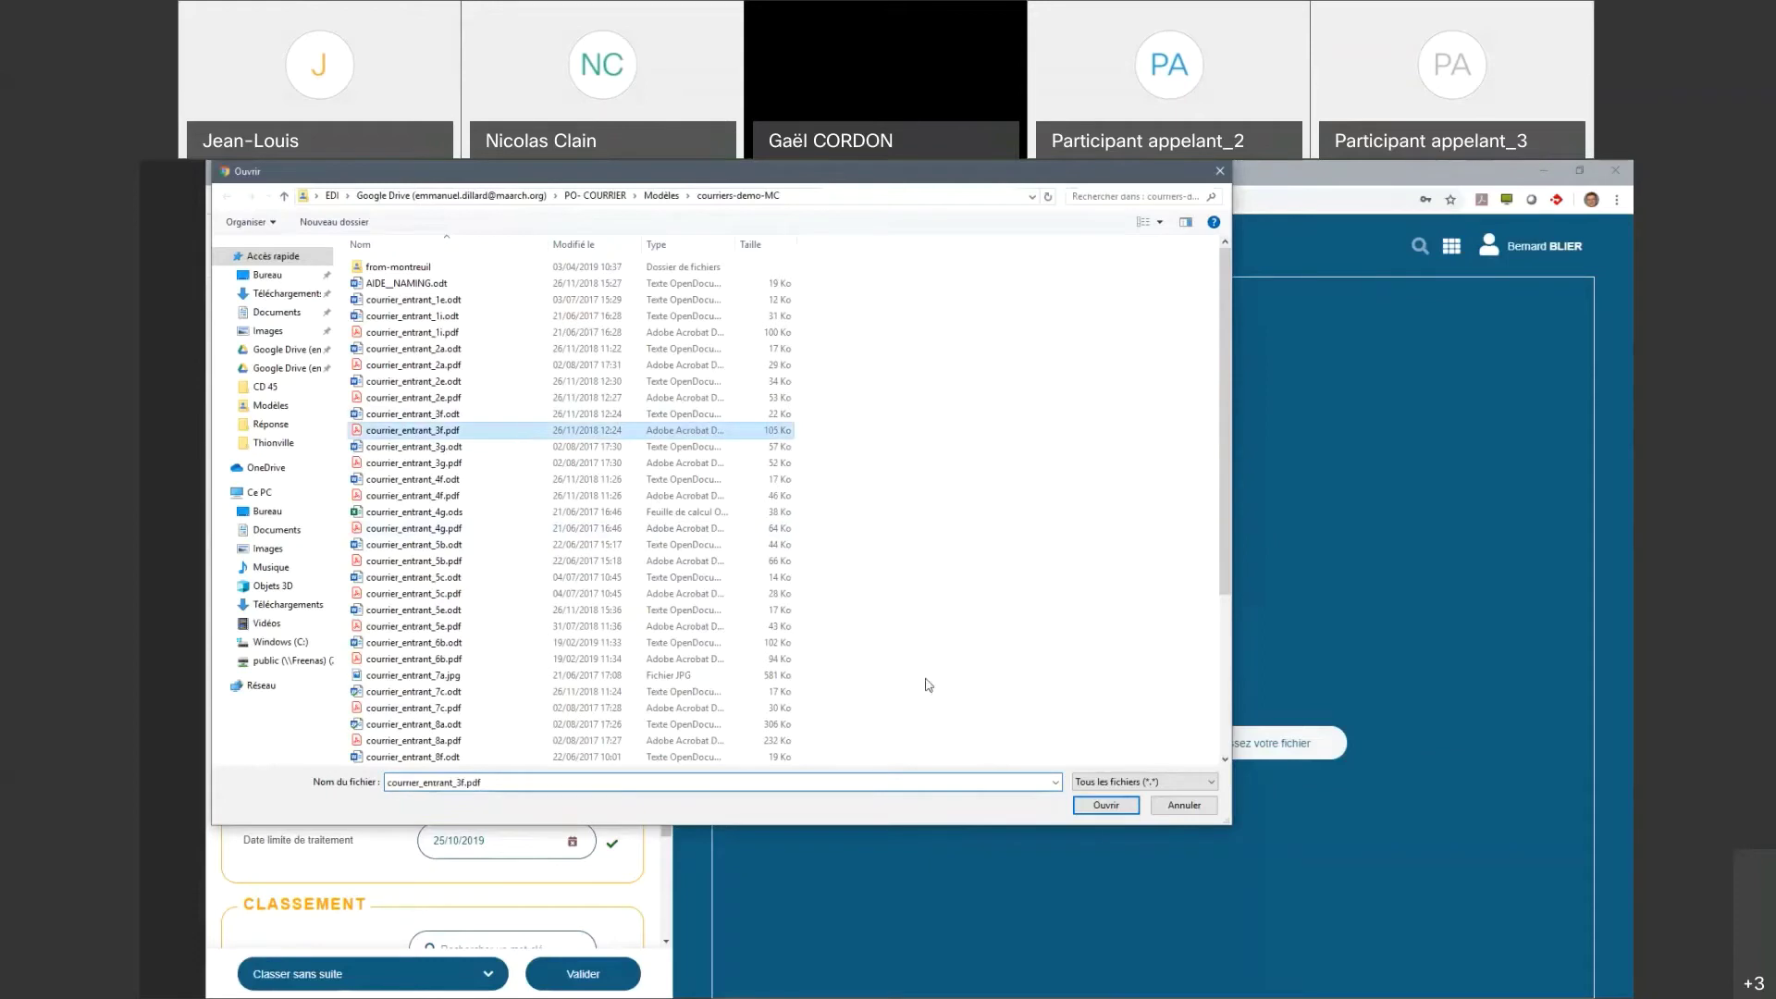
pyautogui.click(1105, 804)
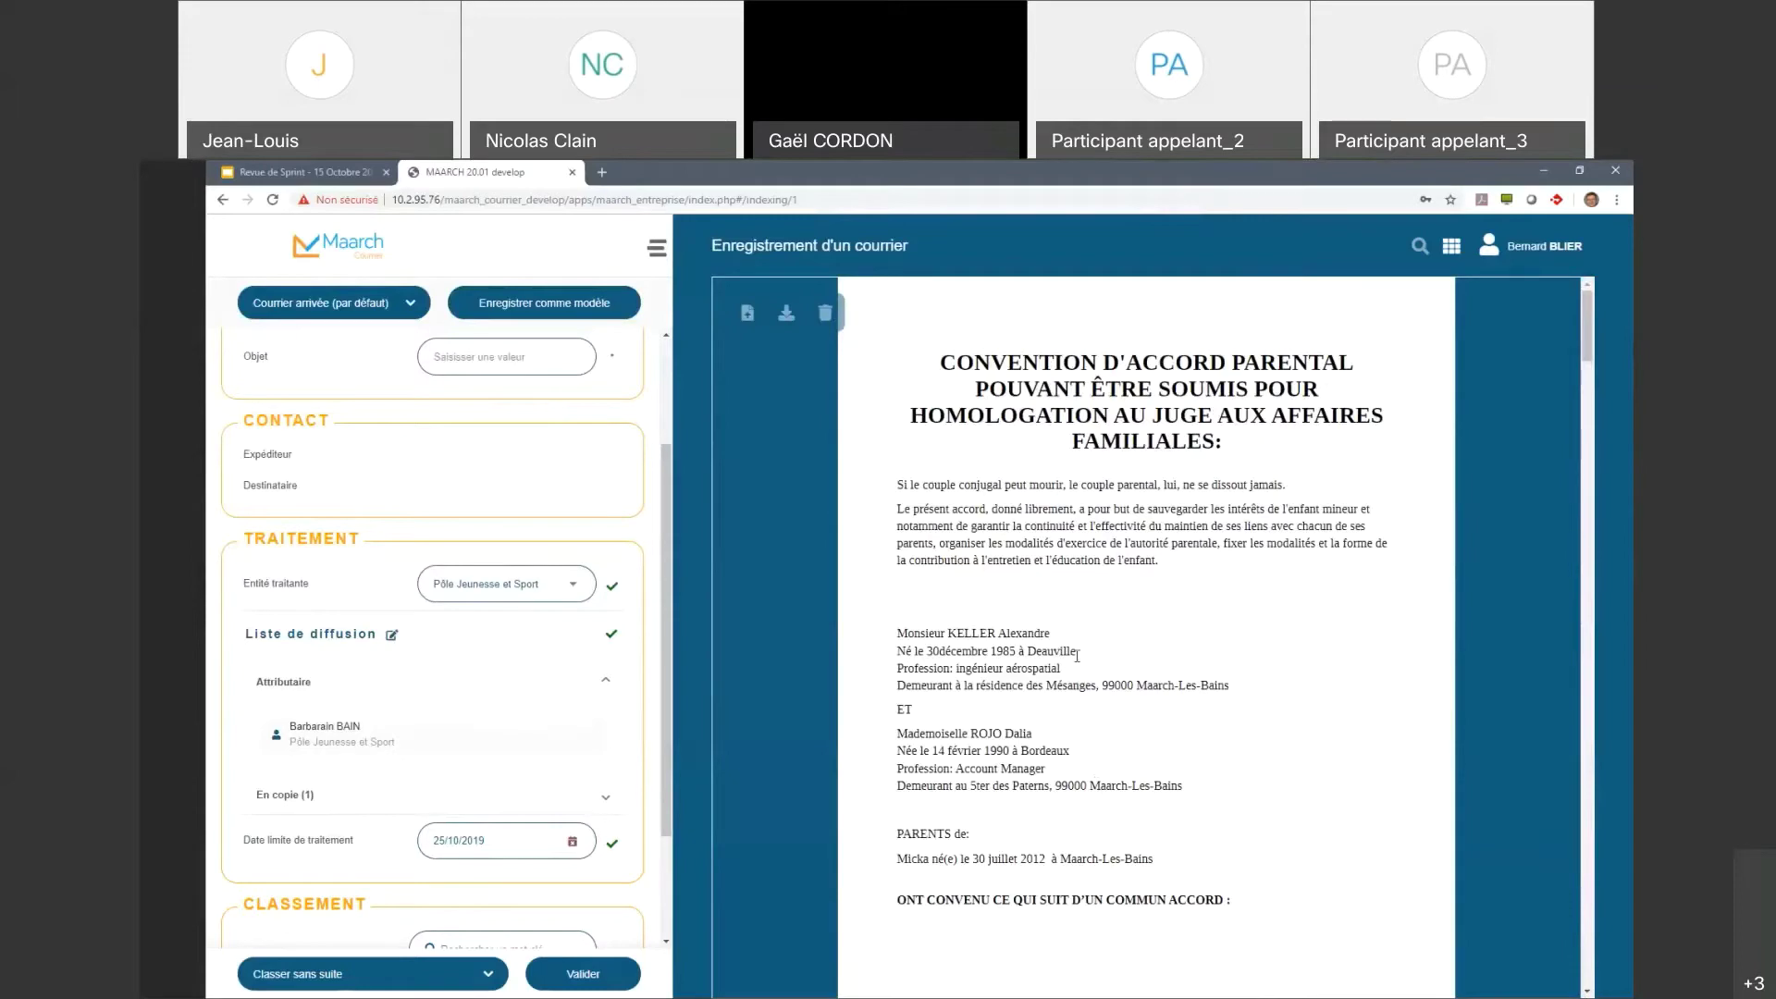
# Step: Examine the pages of the loaded parental agreement document in the preview and return to its beginning
pyautogui.scroll(-2, 1077, 655)
pyautogui.scroll(-14, 1076, 656)
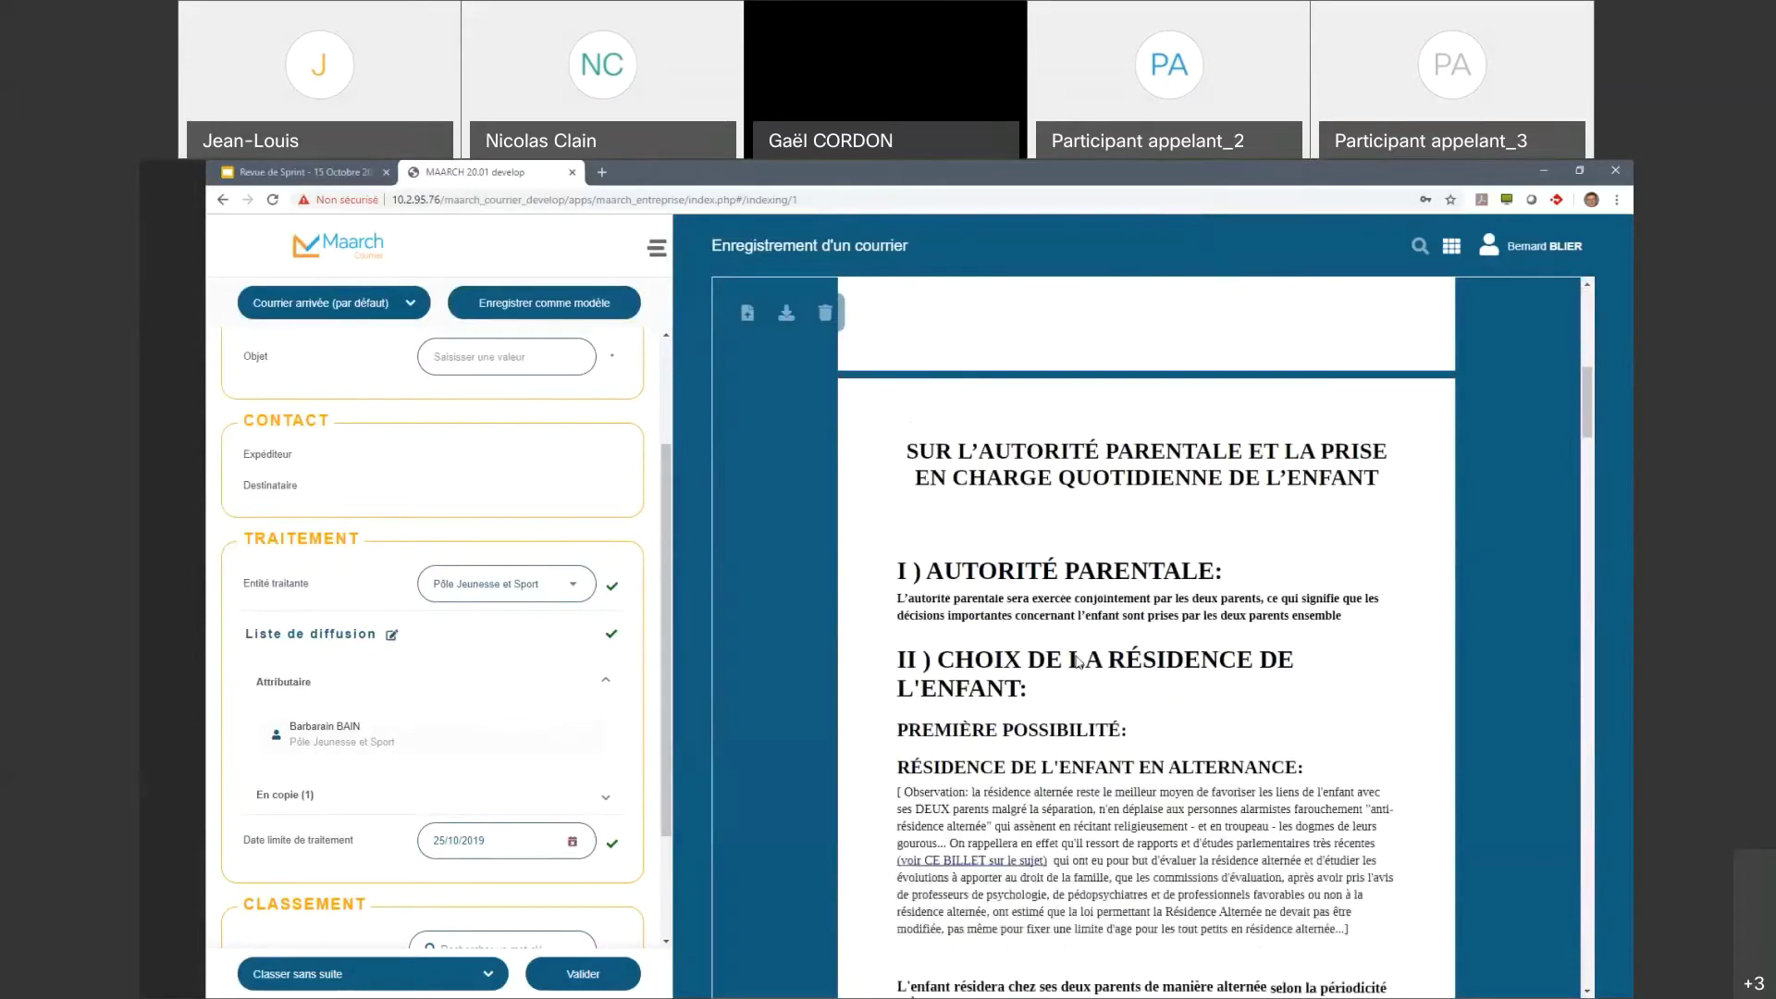
pyautogui.scroll(15, 1077, 663)
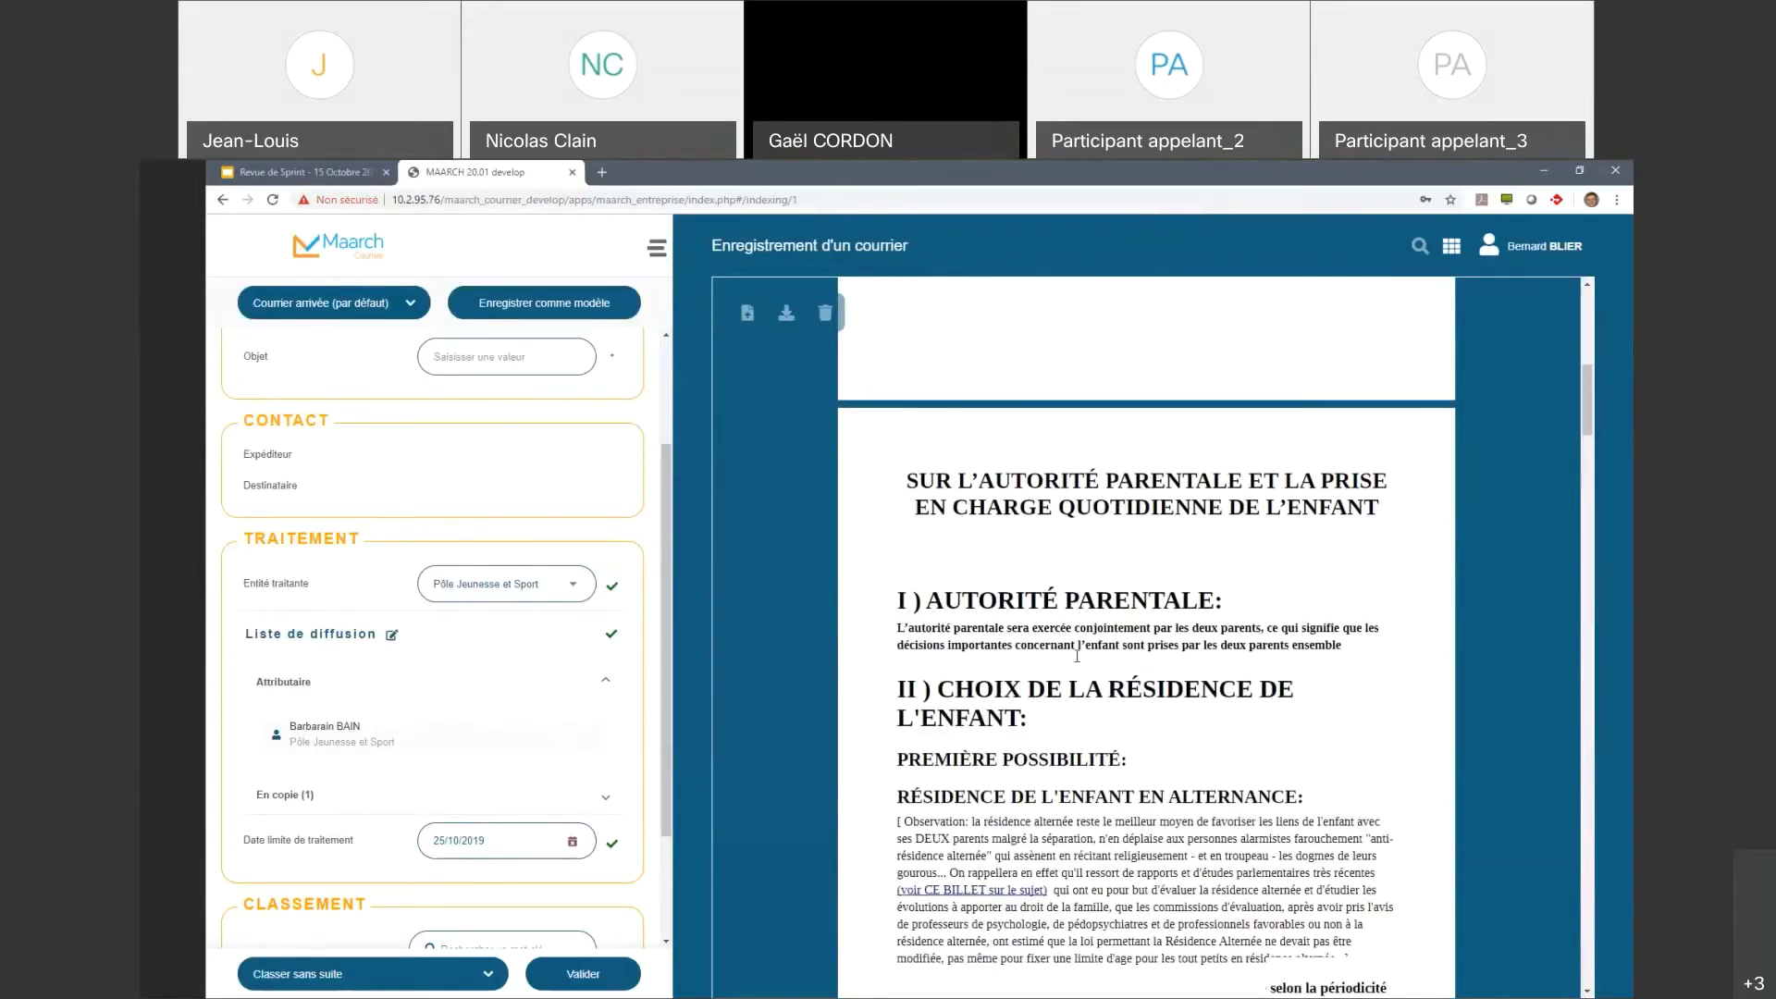
pyautogui.scroll(2, 1077, 656)
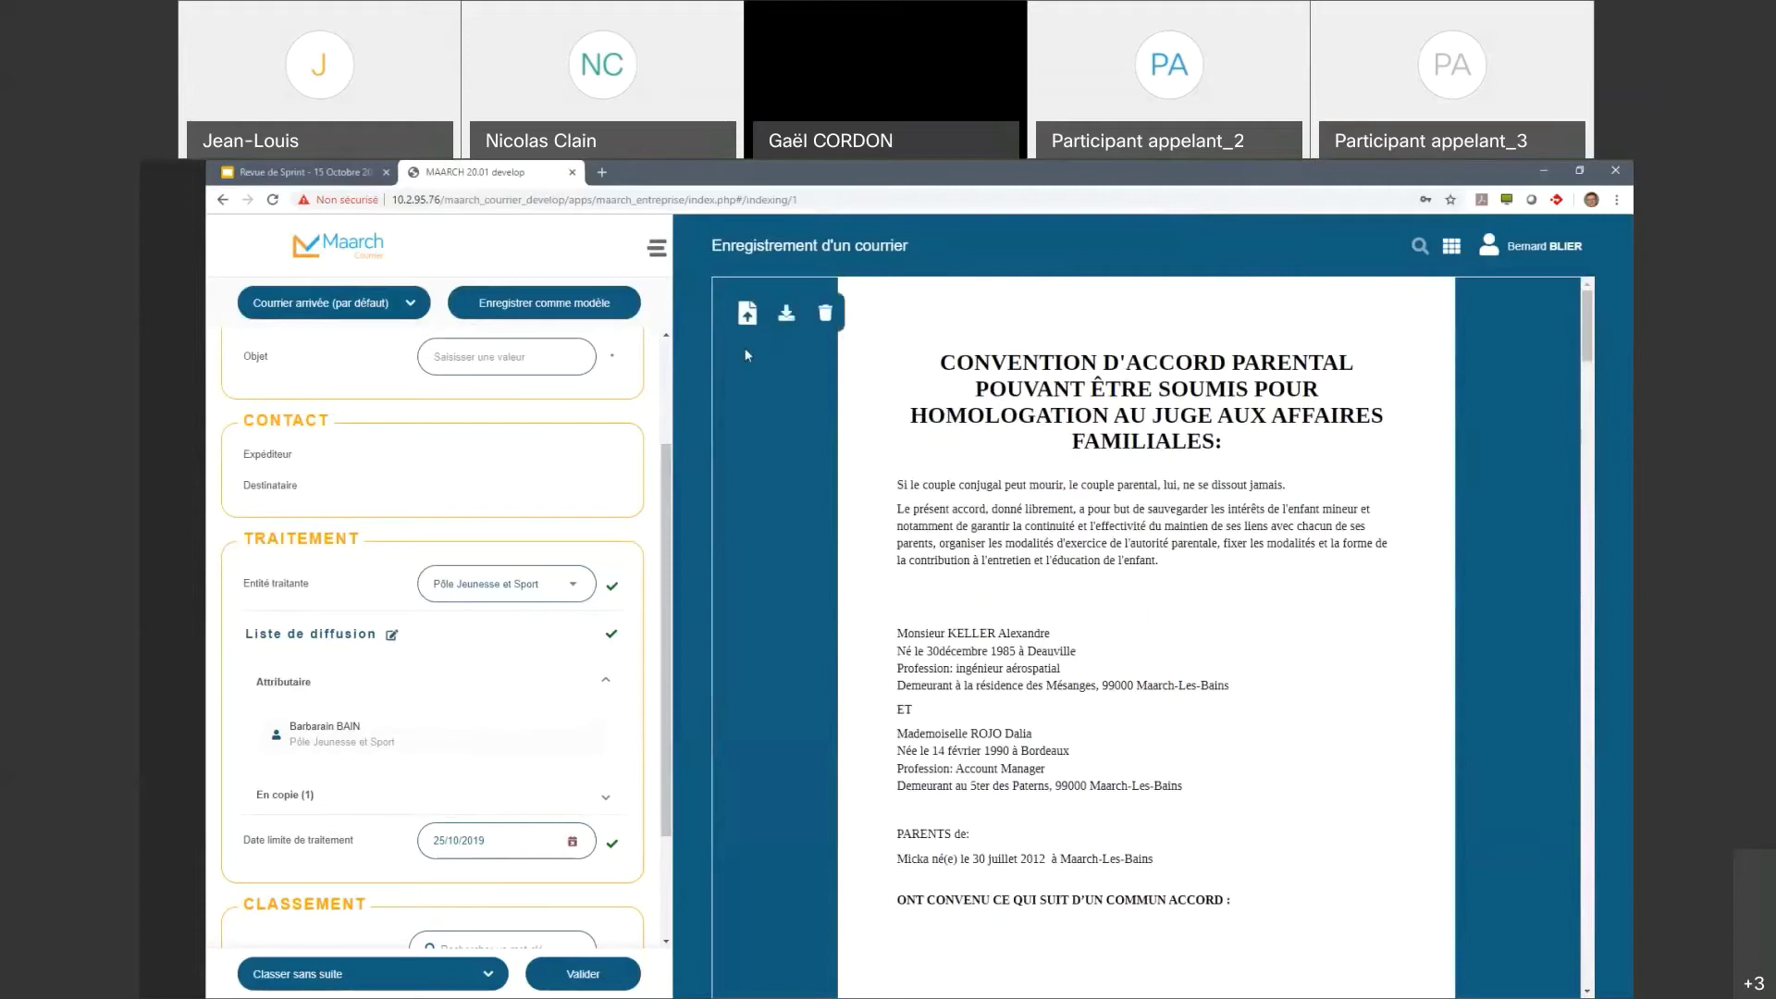
pyautogui.scroll(-3, 1101, 488)
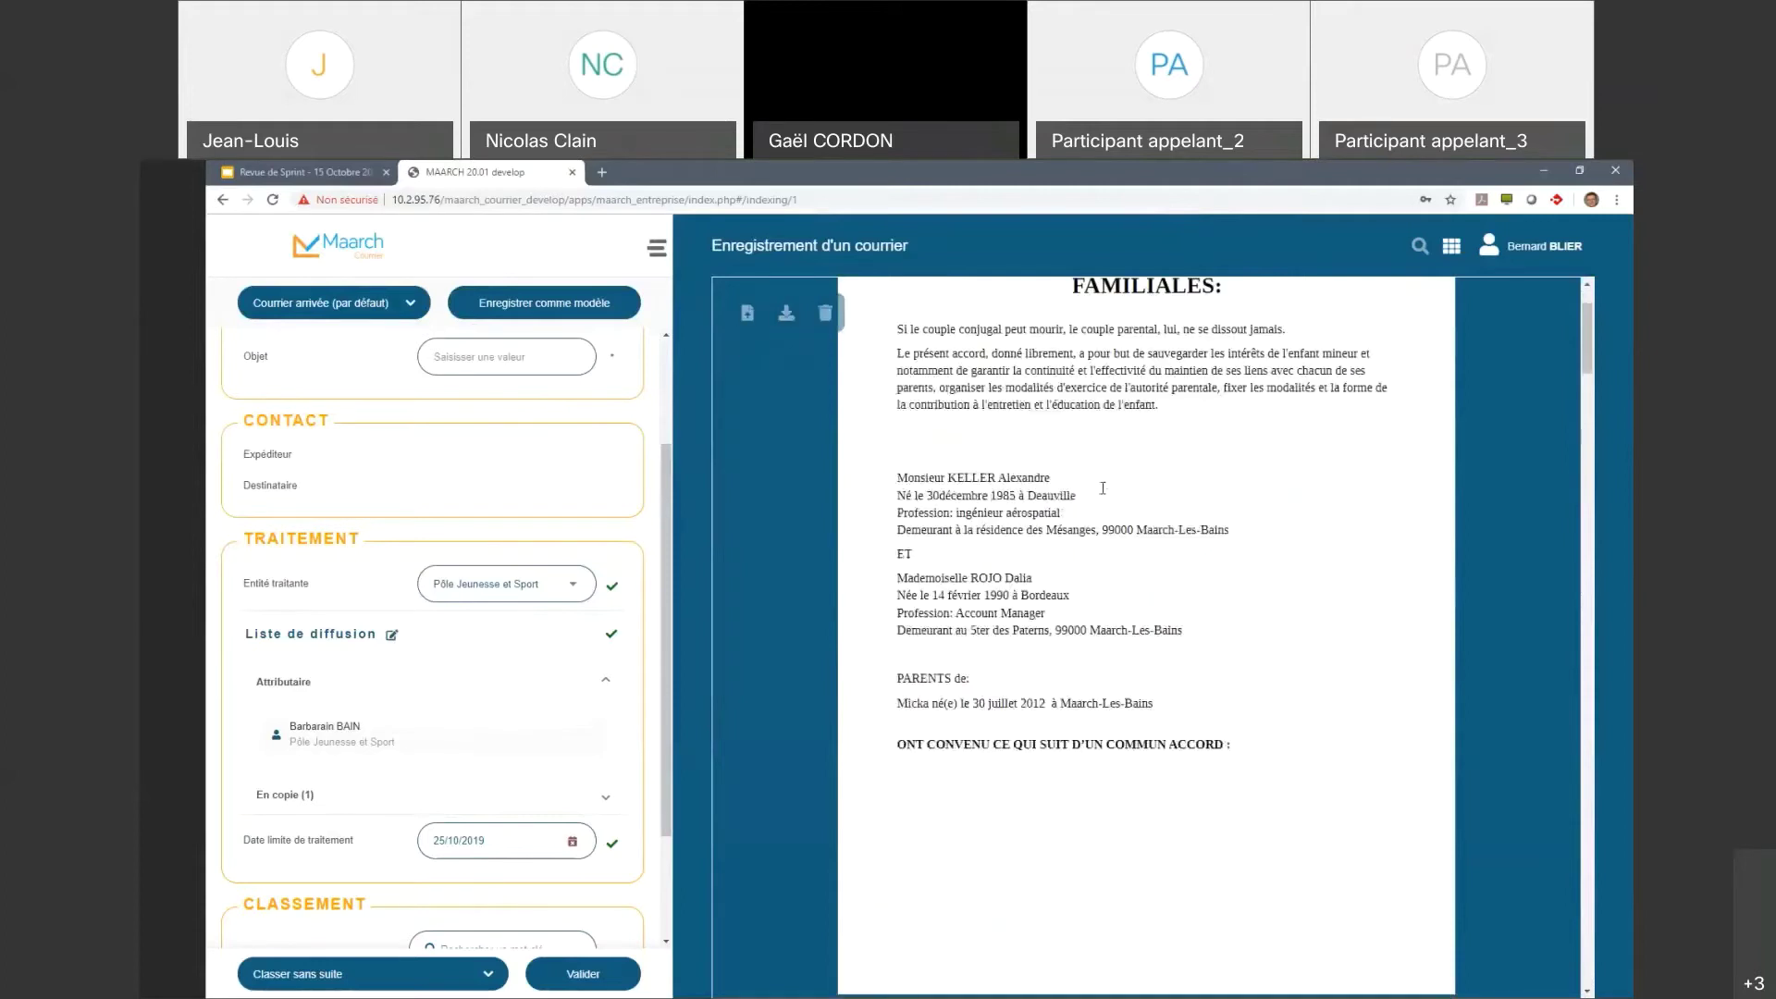
pyautogui.scroll(3, 1102, 490)
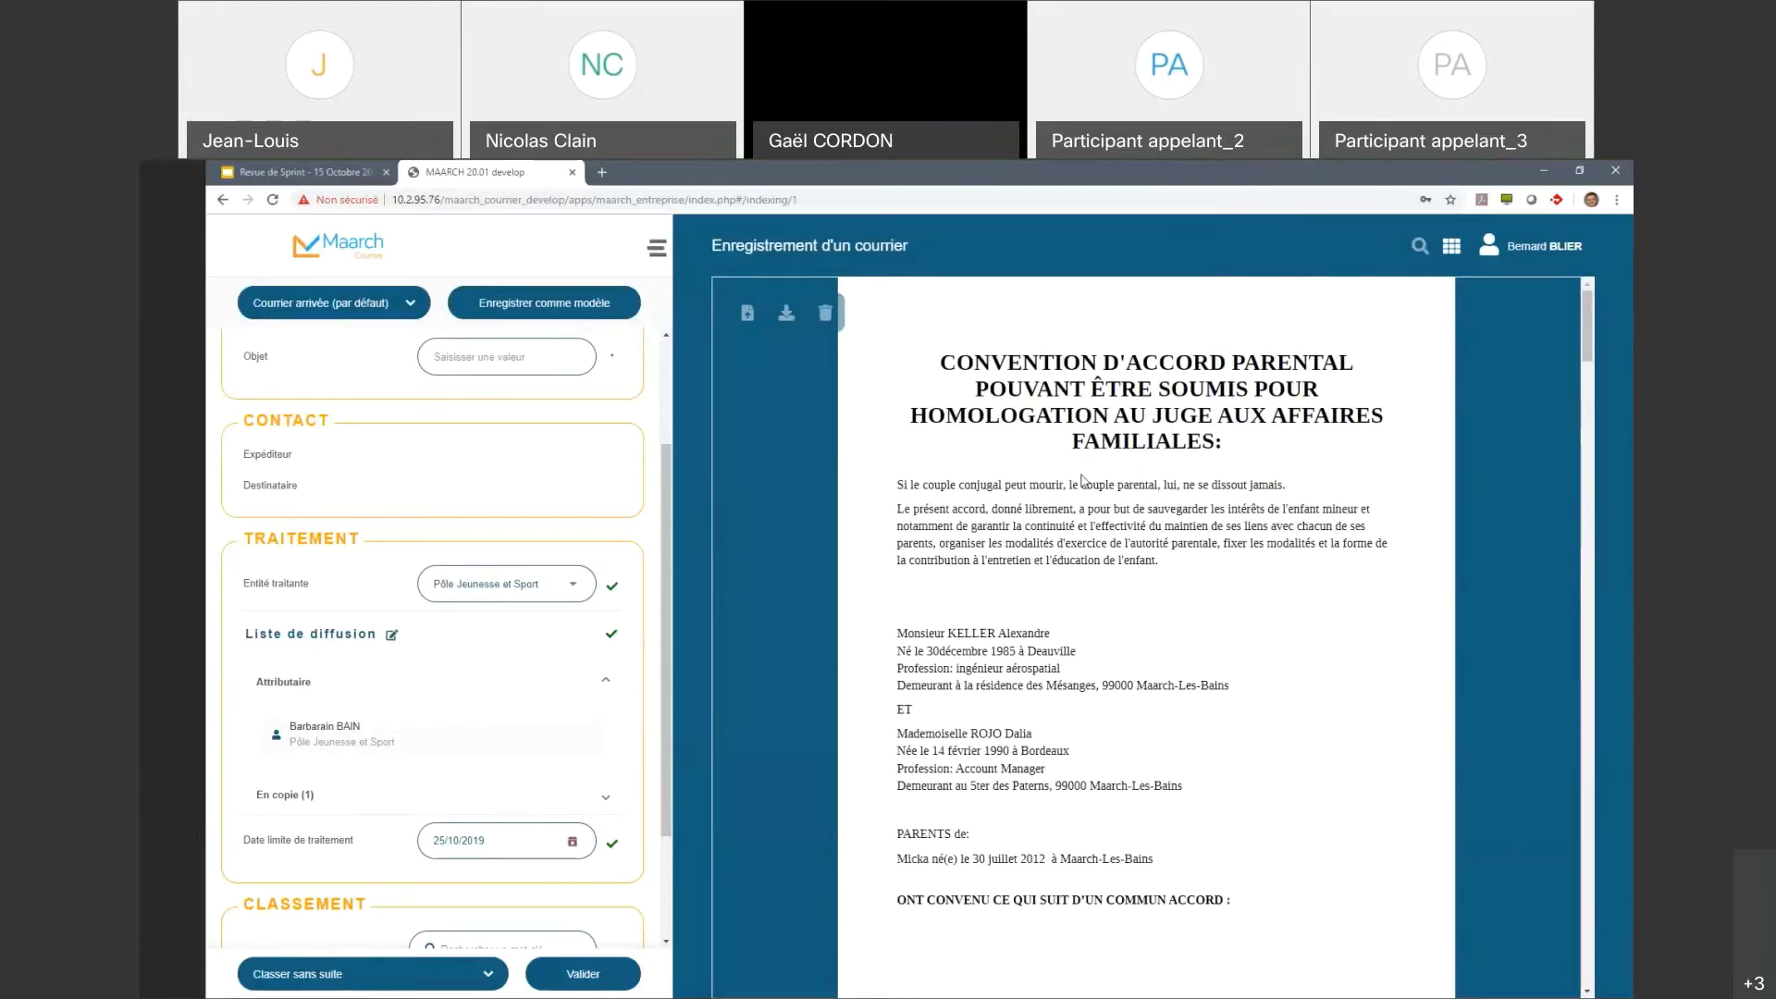
pyautogui.scroll(-7, 1082, 478)
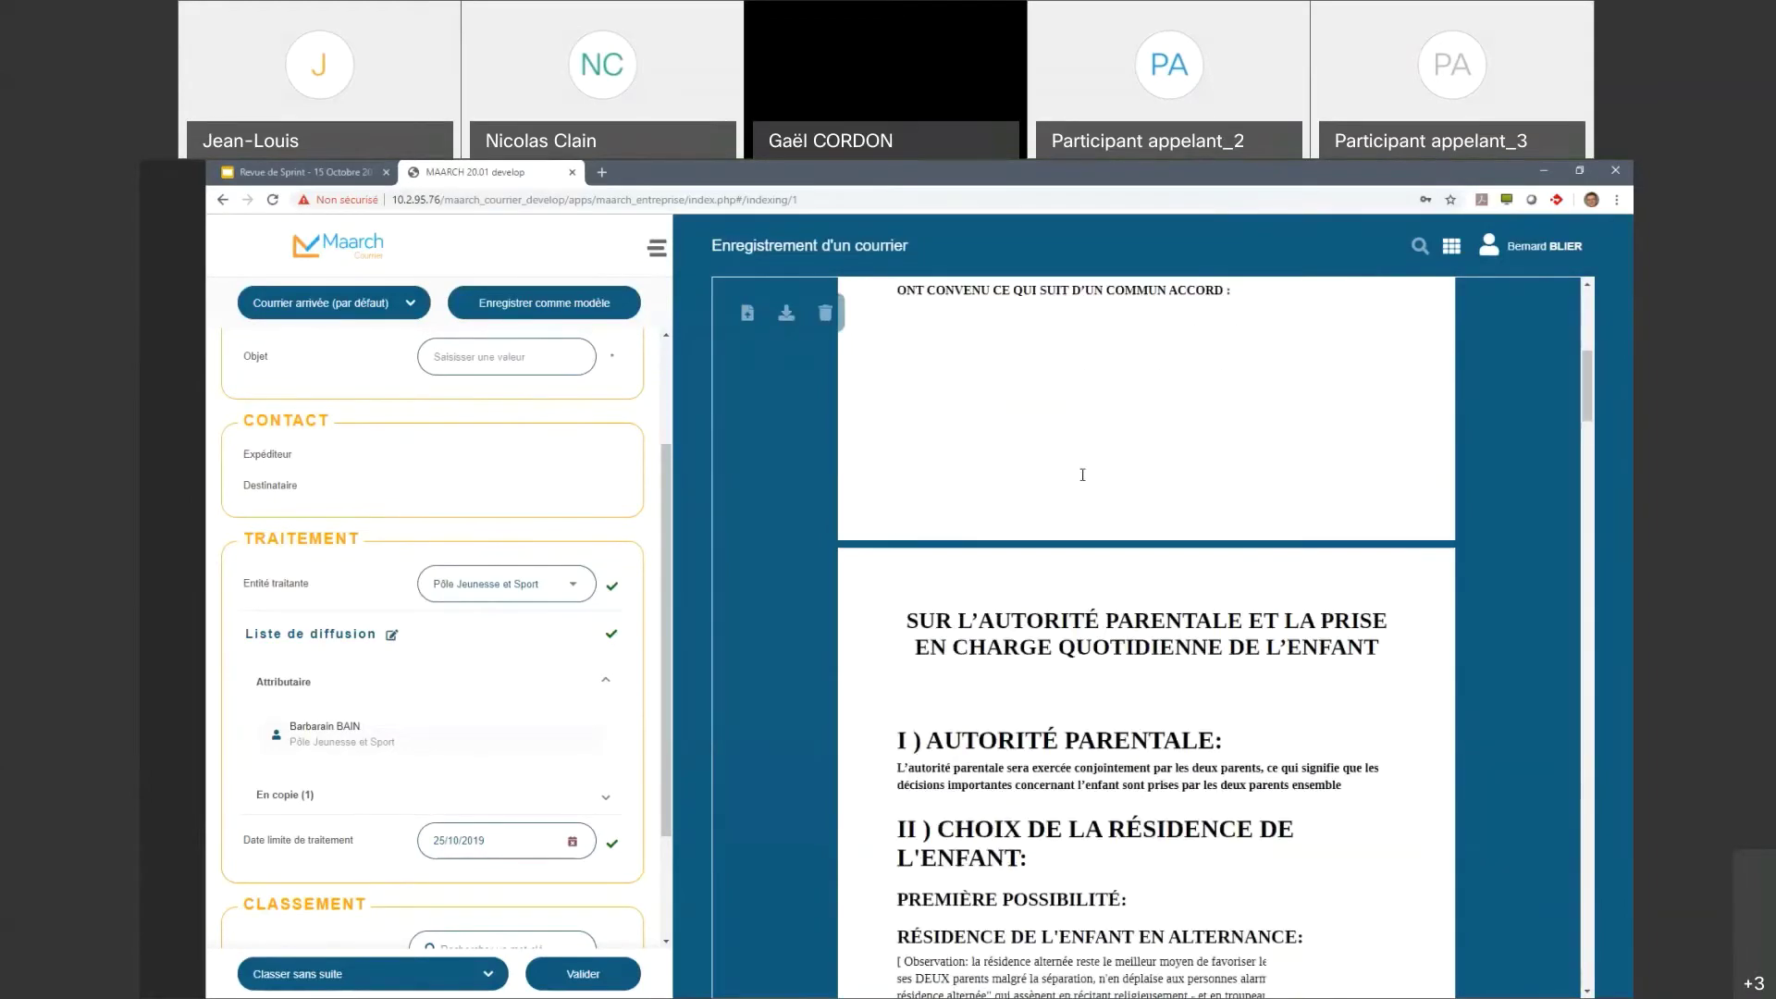
pyautogui.scroll(-2, 1082, 475)
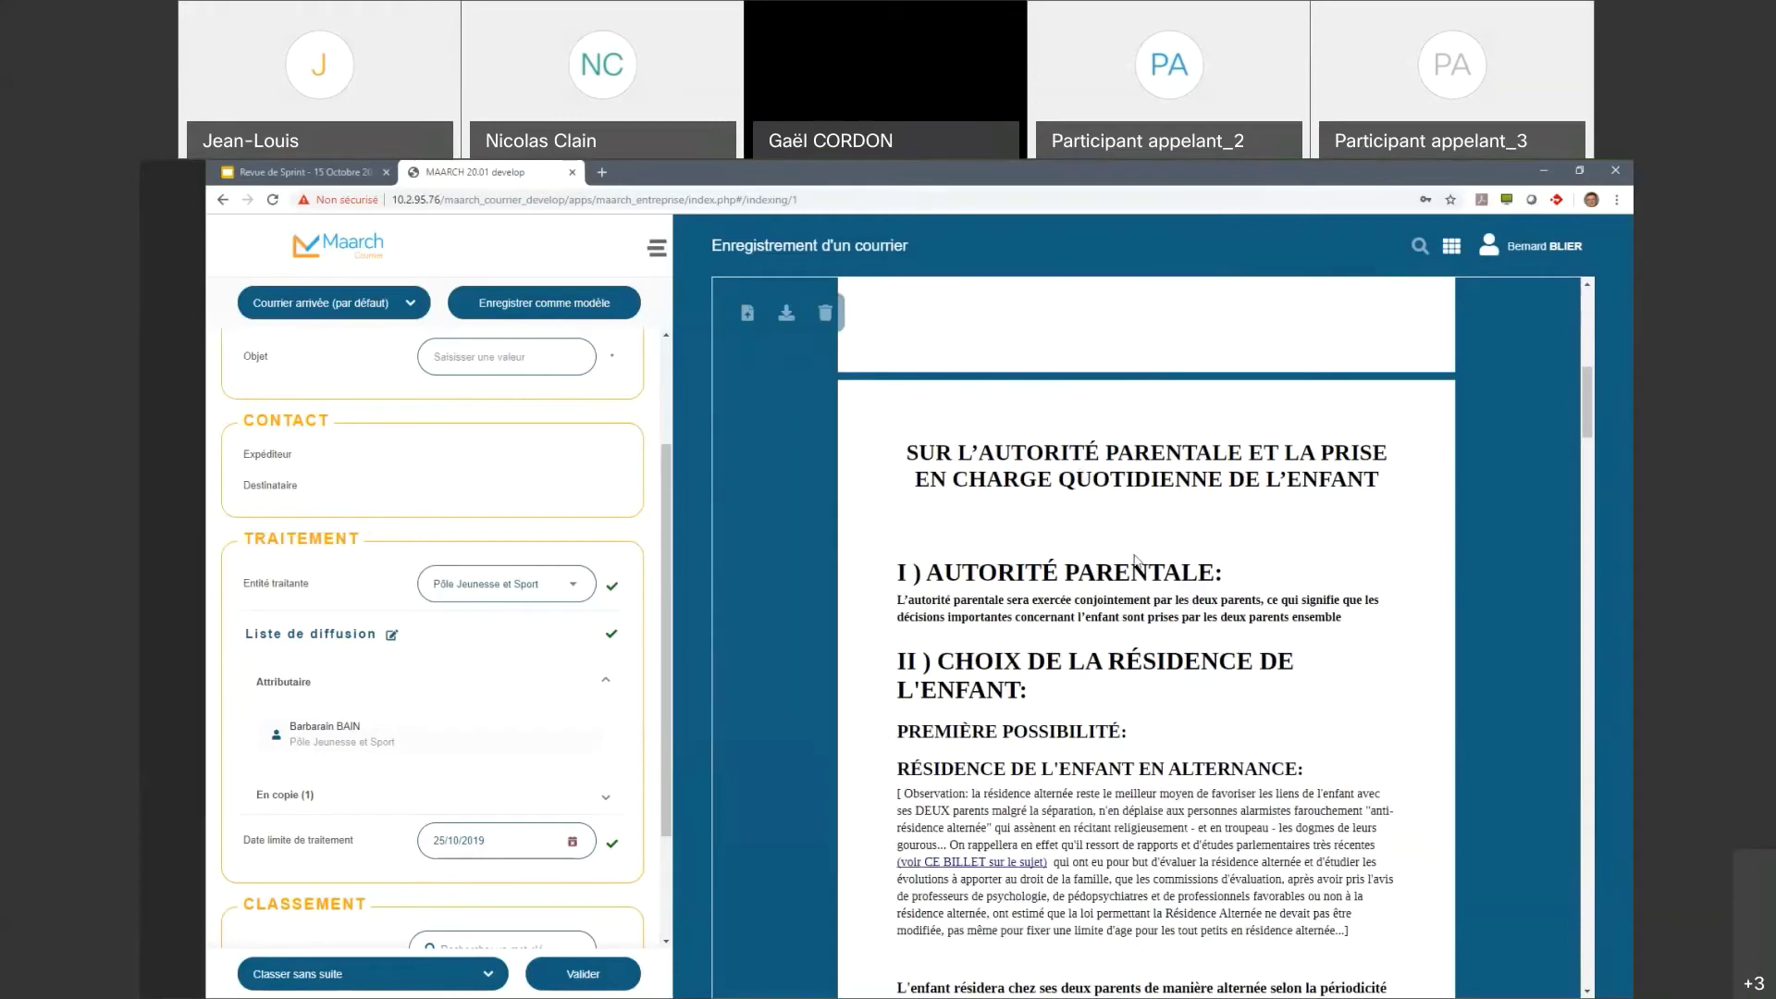
pyautogui.scroll(-14, 1136, 559)
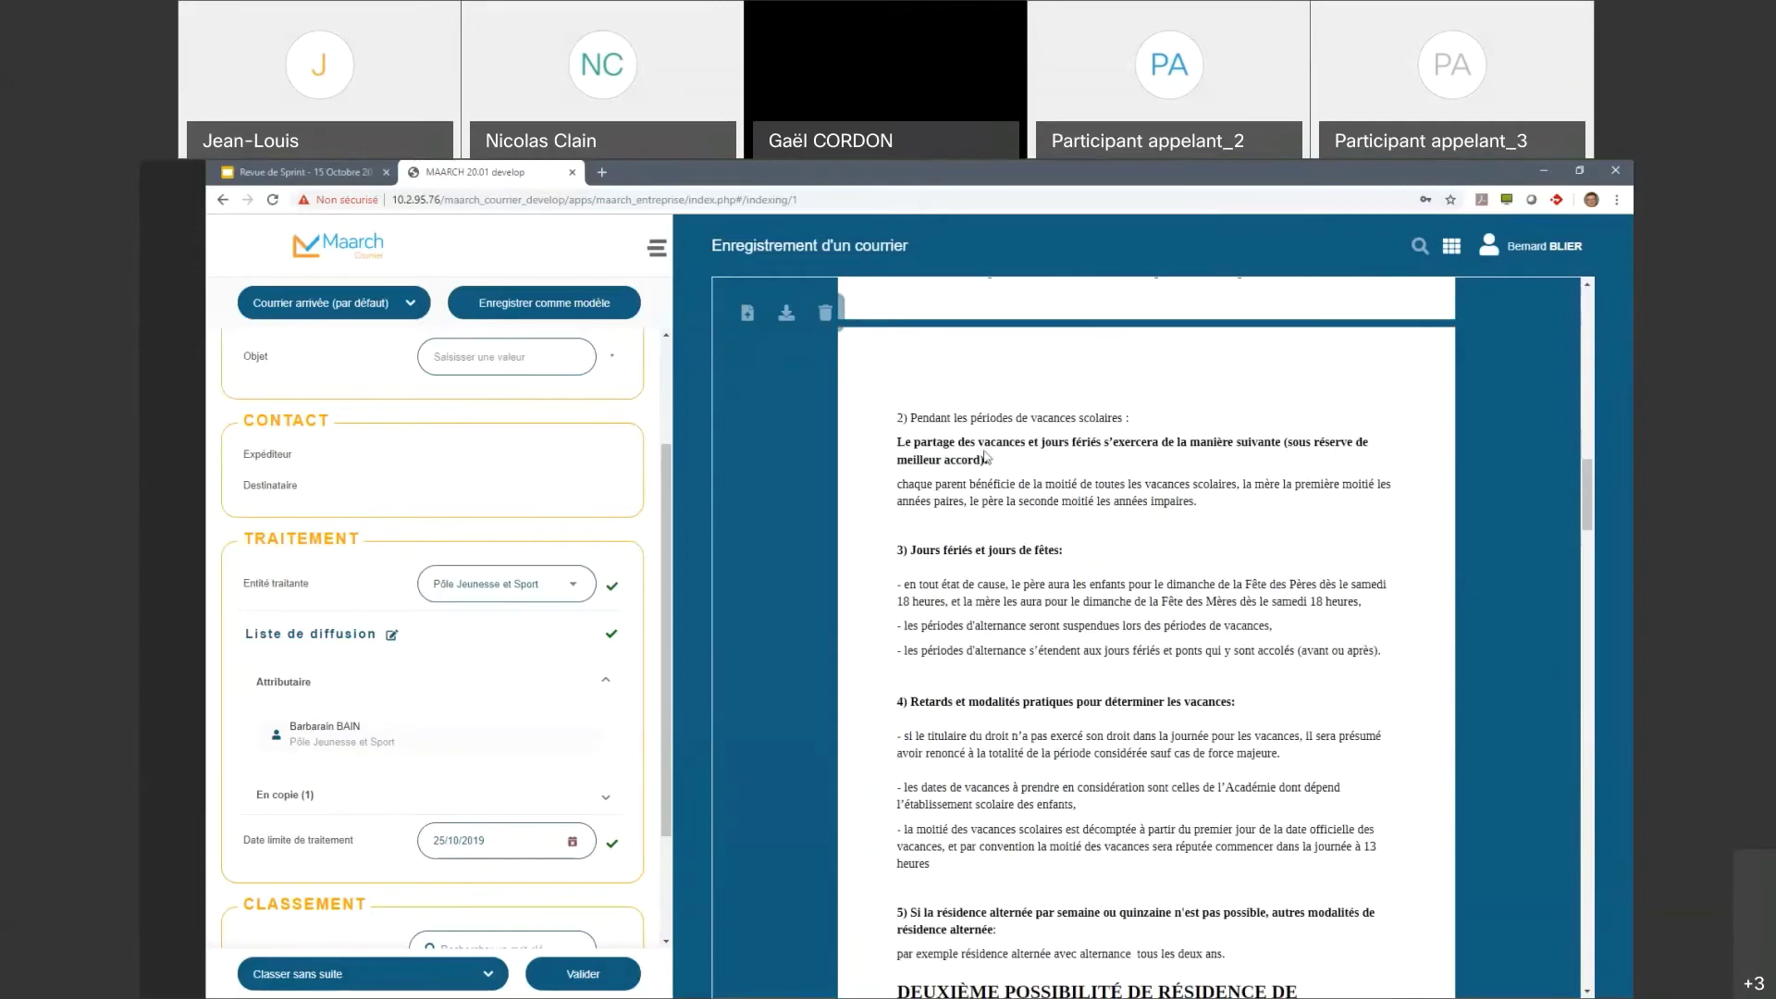
pyautogui.scroll(15, 986, 456)
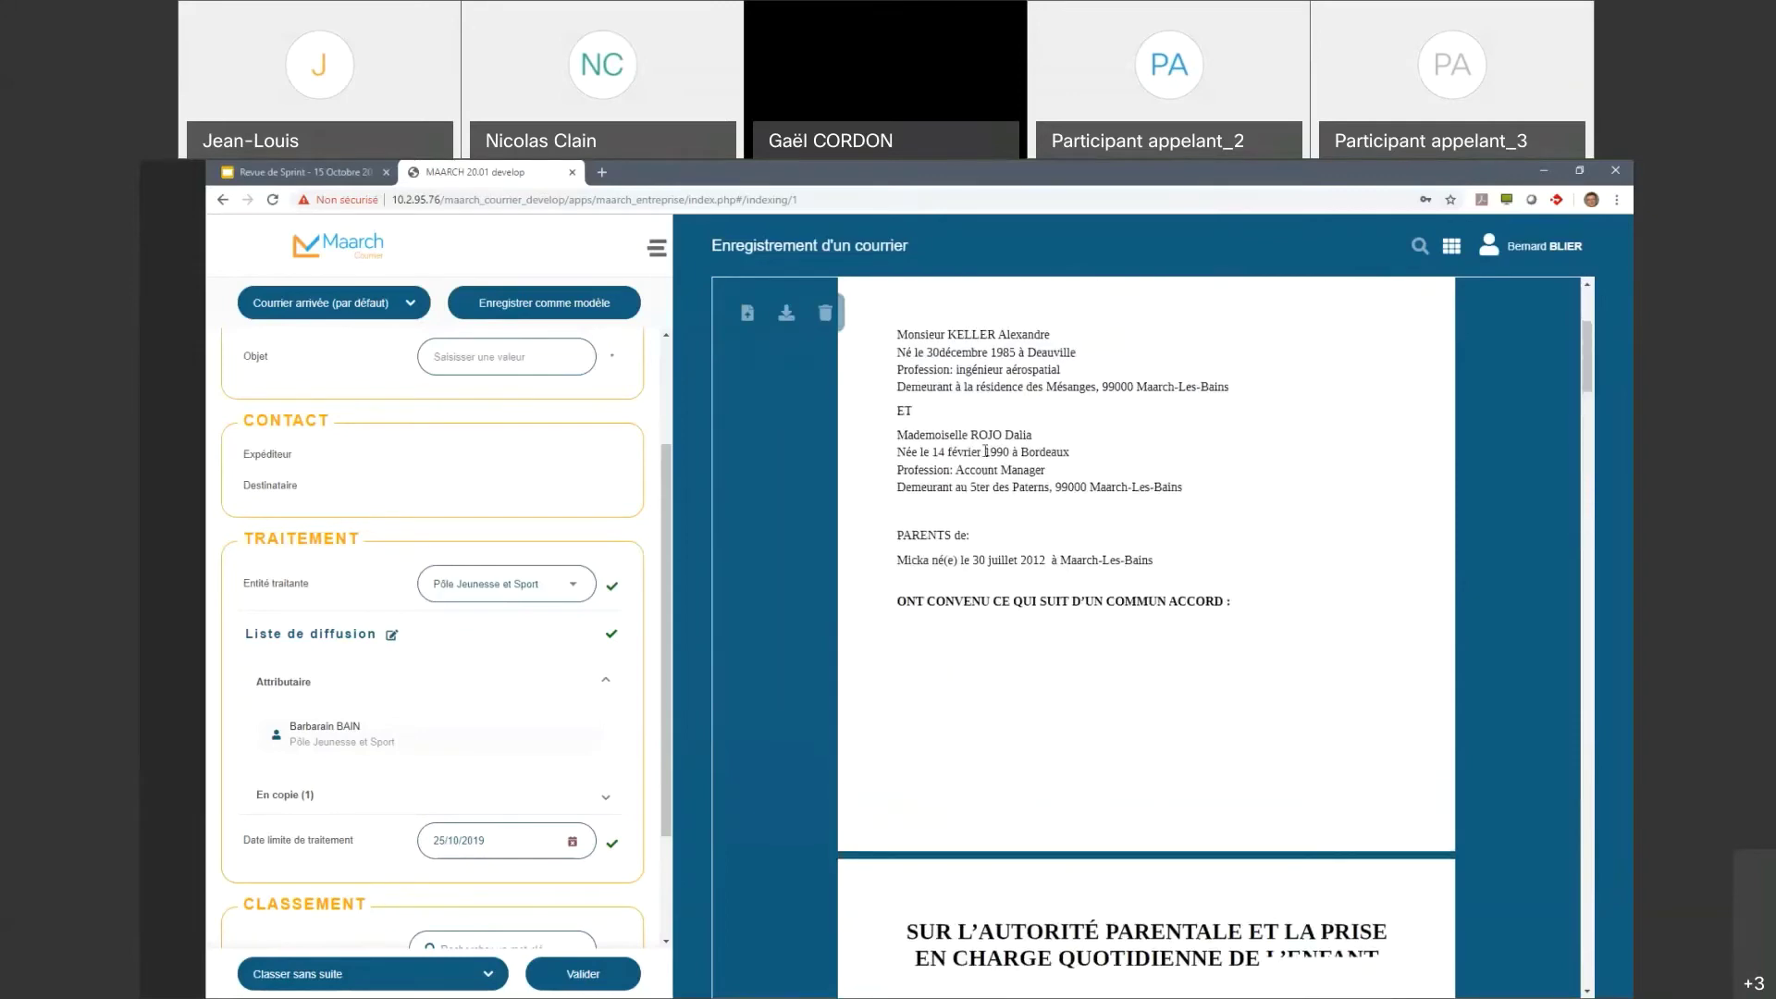
pyautogui.scroll(3, 986, 451)
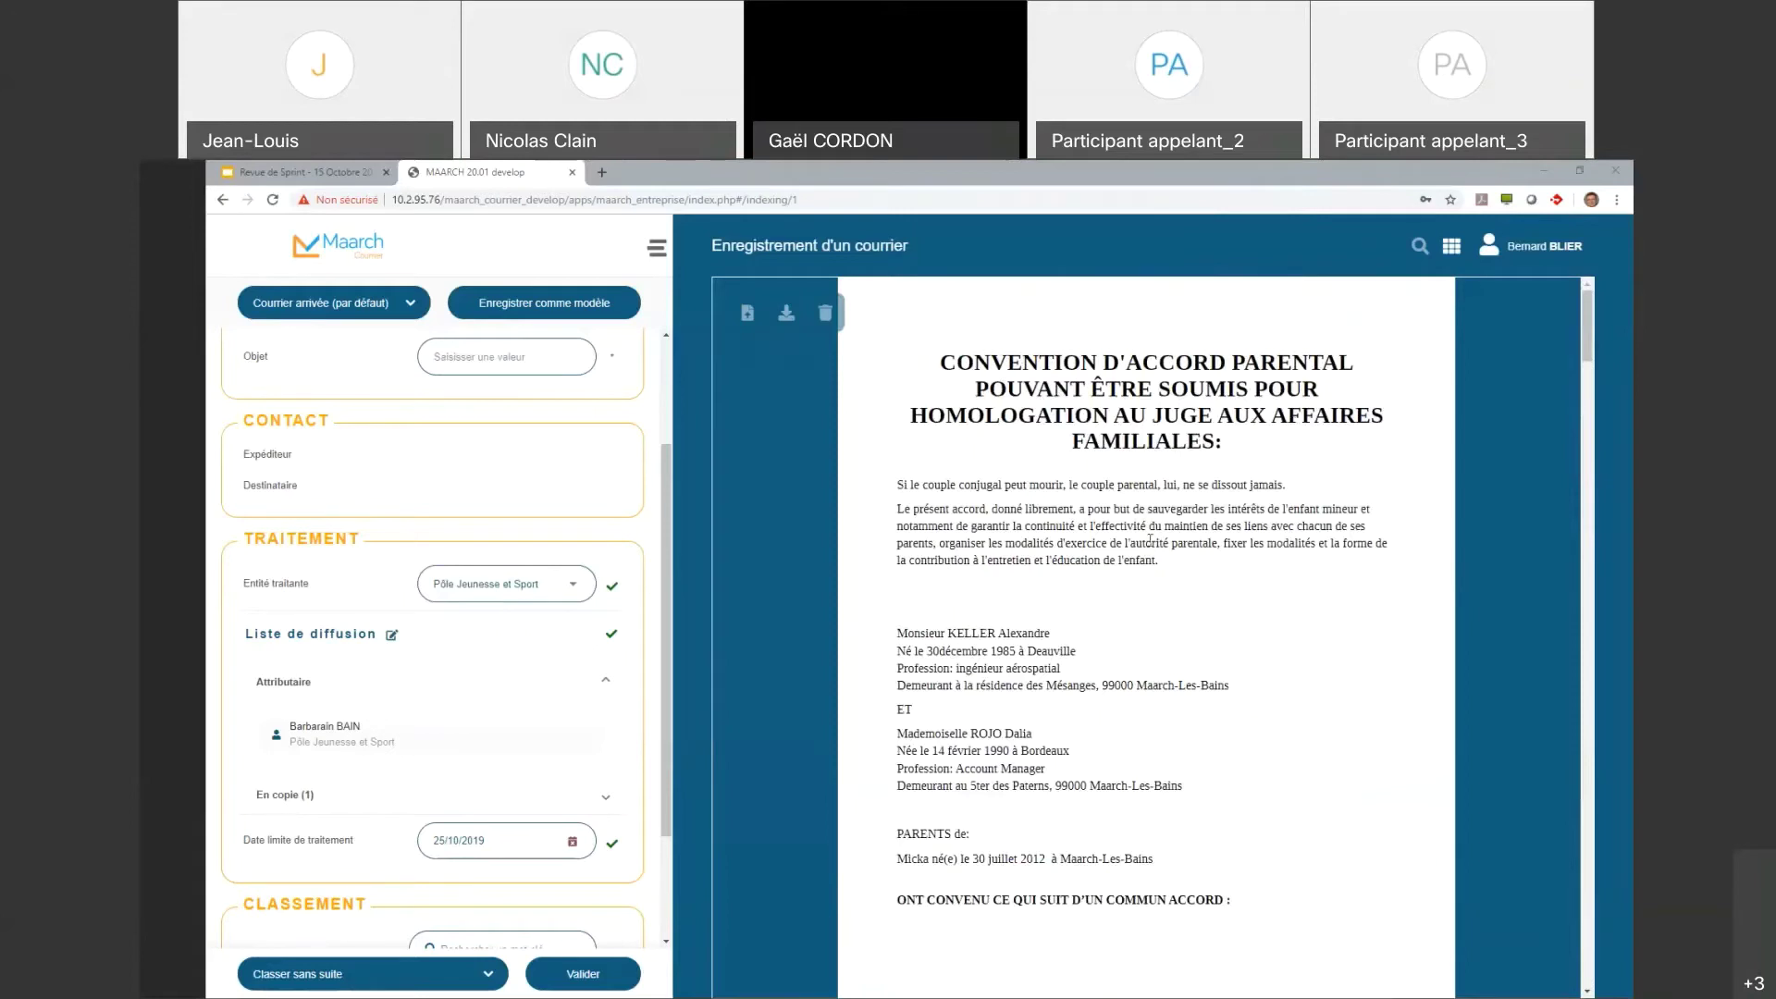
# Step: Replace the mail's main document with courrier_entrant_7c.pdf
pyautogui.click(754, 322)
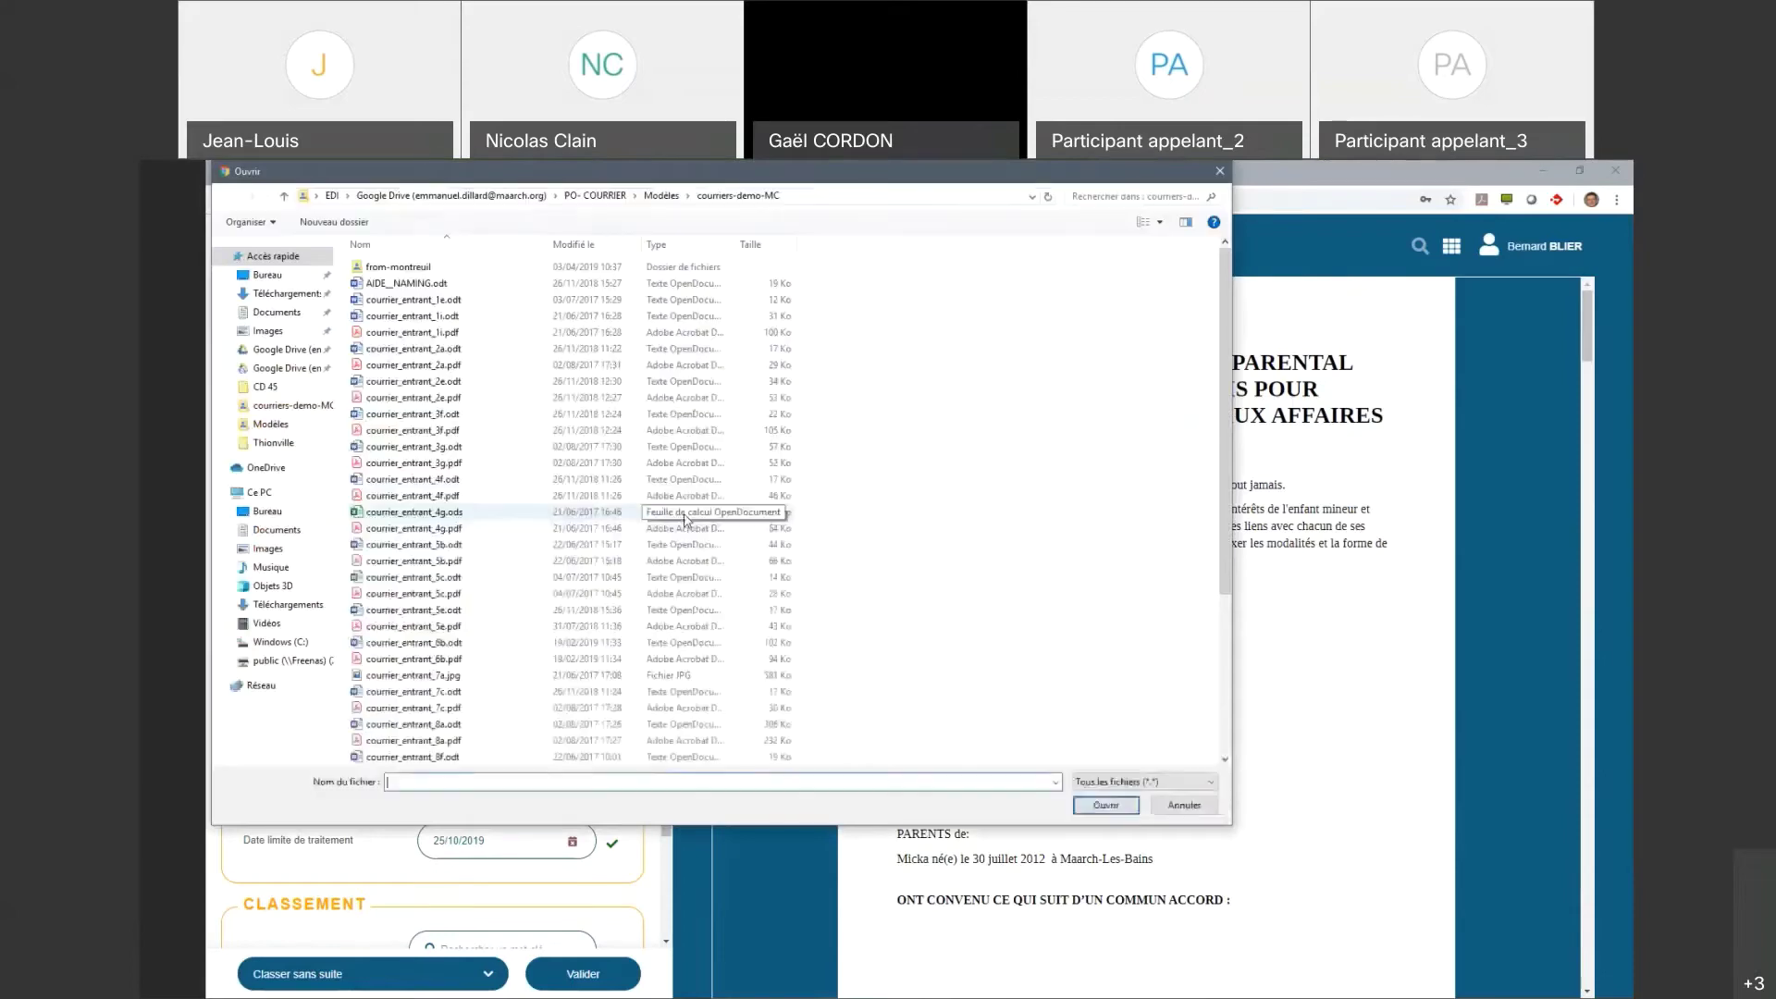
pyautogui.click(495, 709)
pyautogui.click(1106, 805)
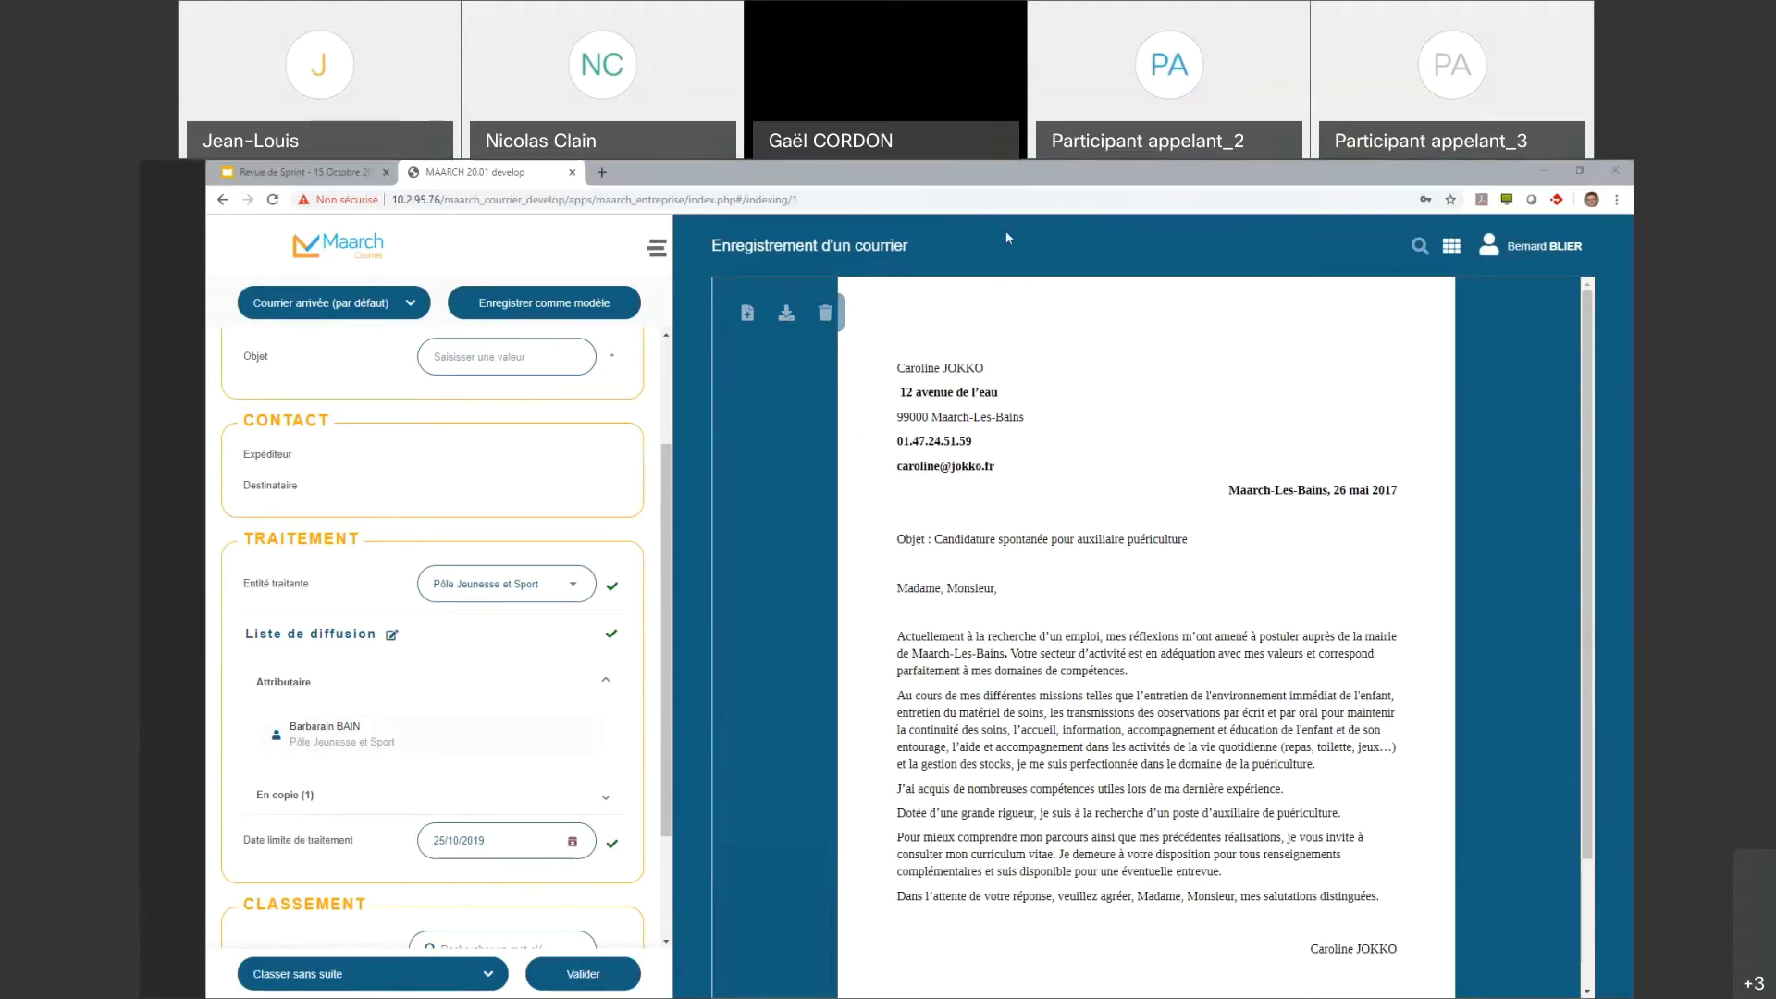
pyautogui.click(900, 553)
# Step: Replace the mail's main document with the OpenDocument file courrier_entrant_4f.odt and look through its preview
pyautogui.click(747, 313)
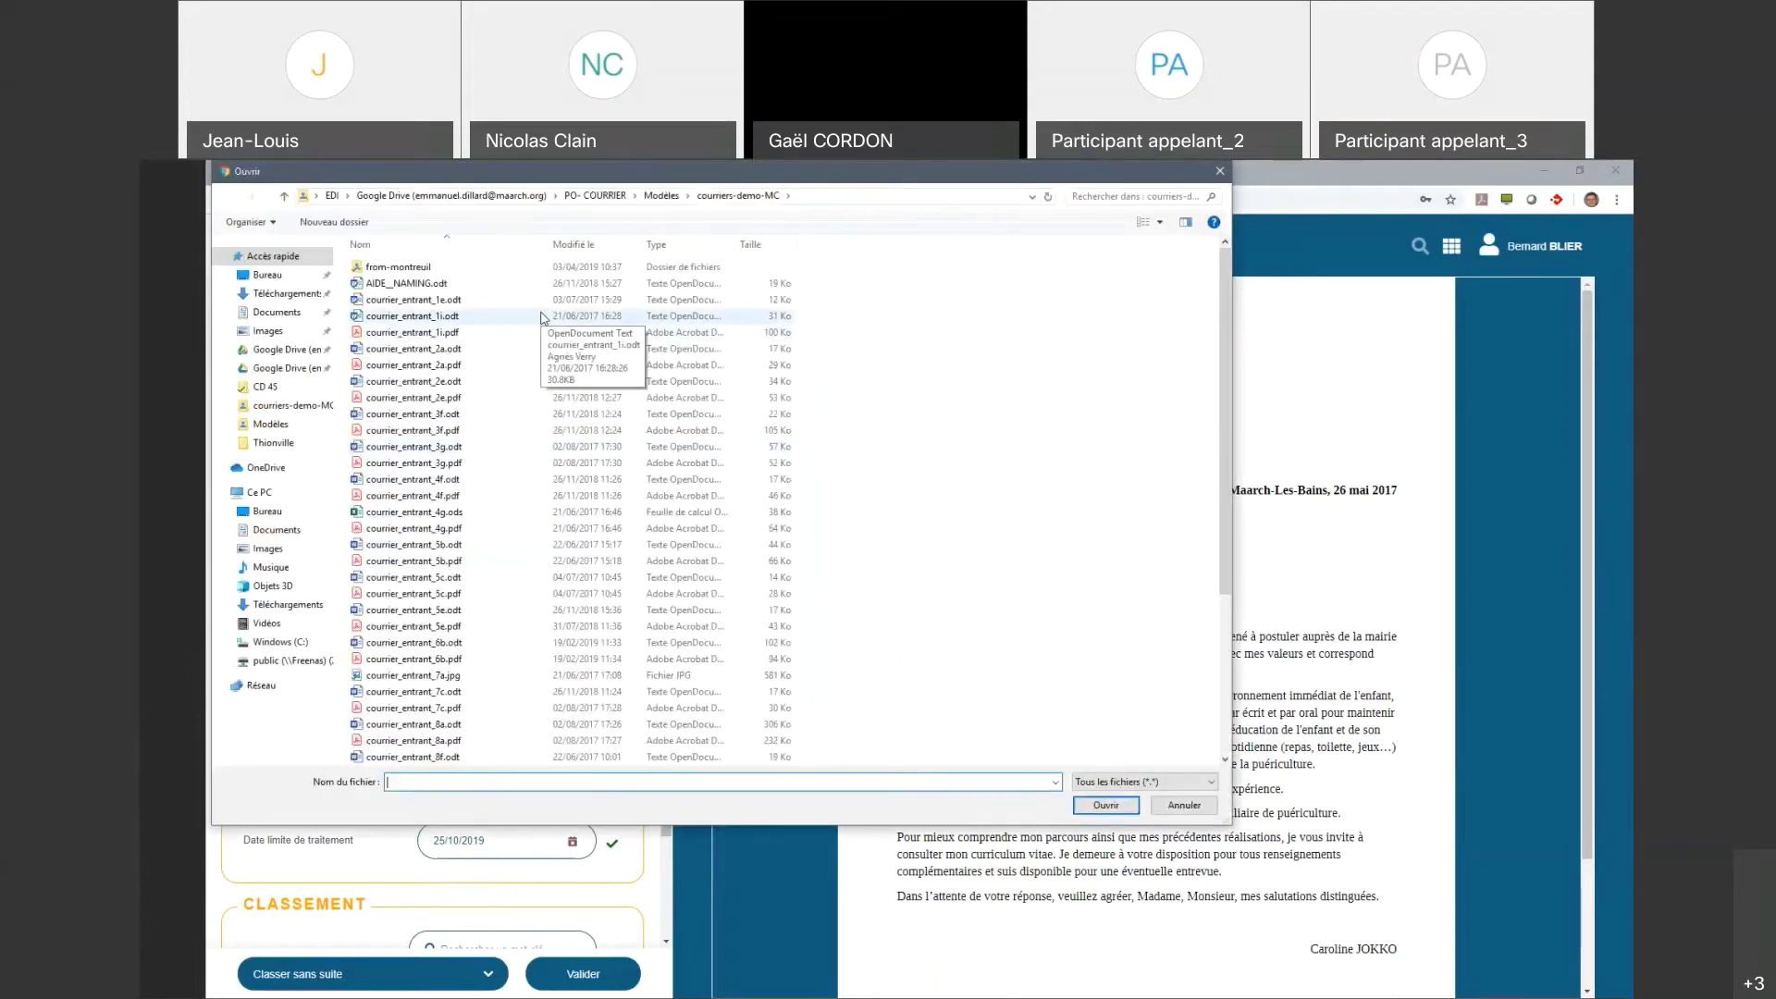
pyautogui.click(495, 480)
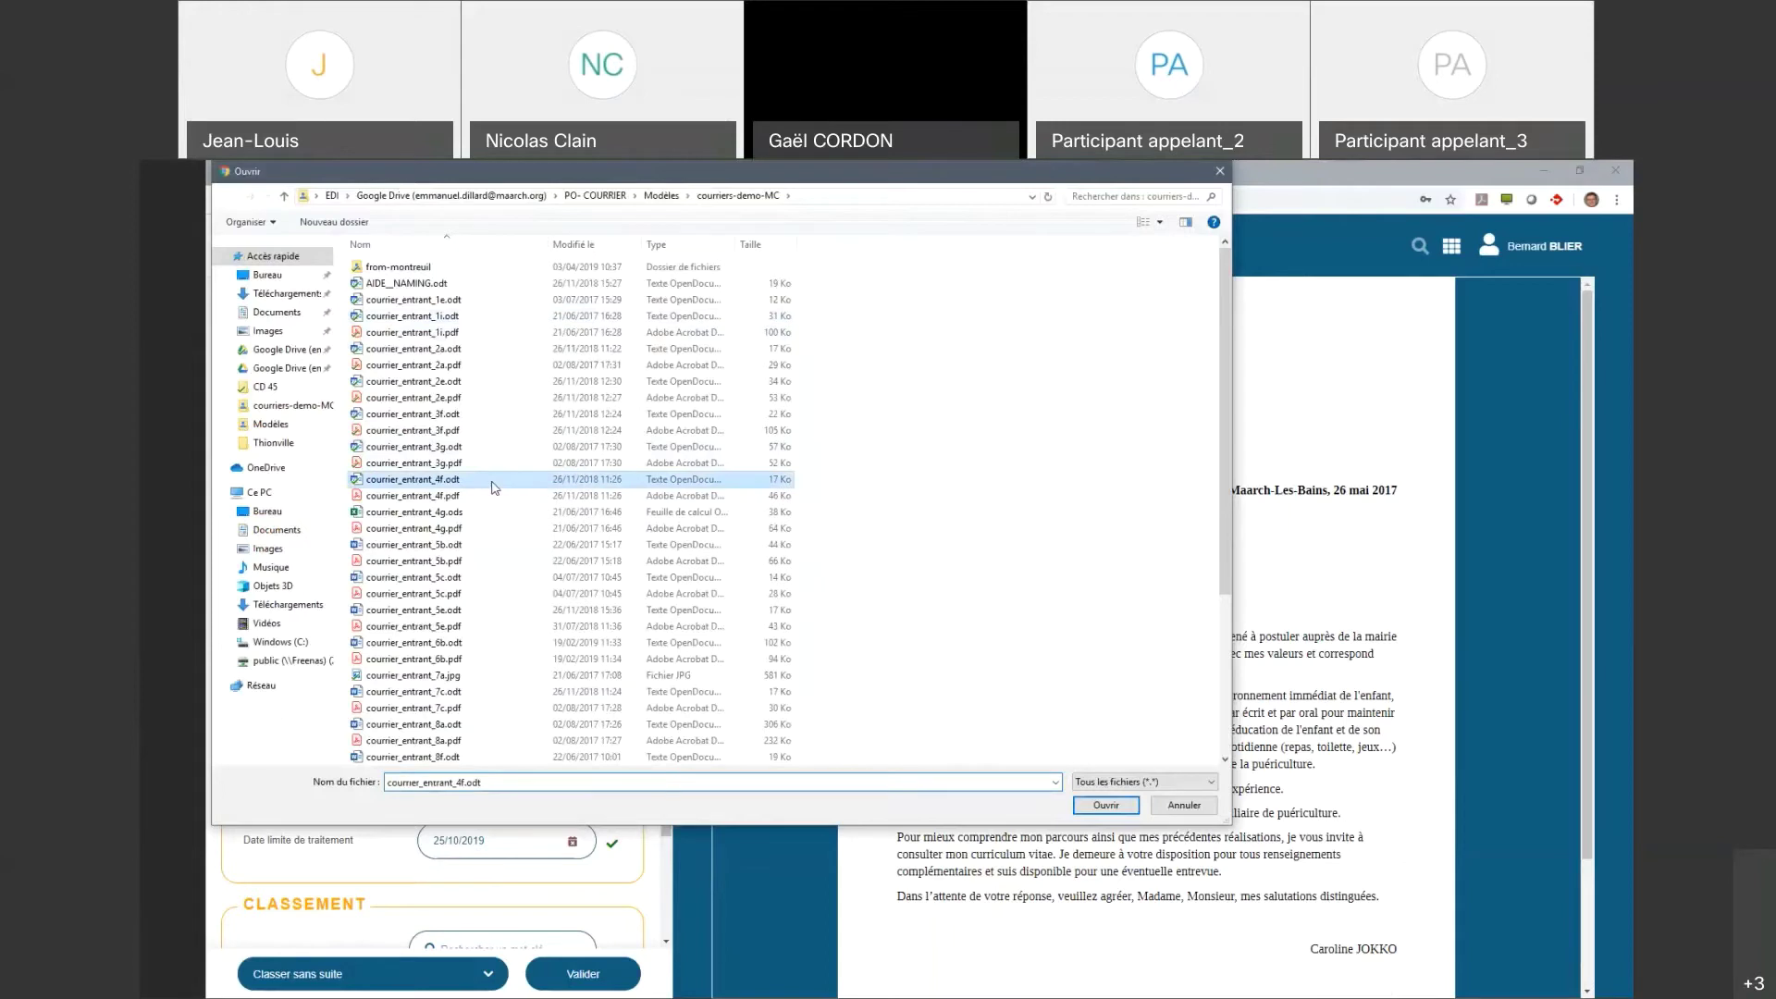
pyautogui.click(1113, 807)
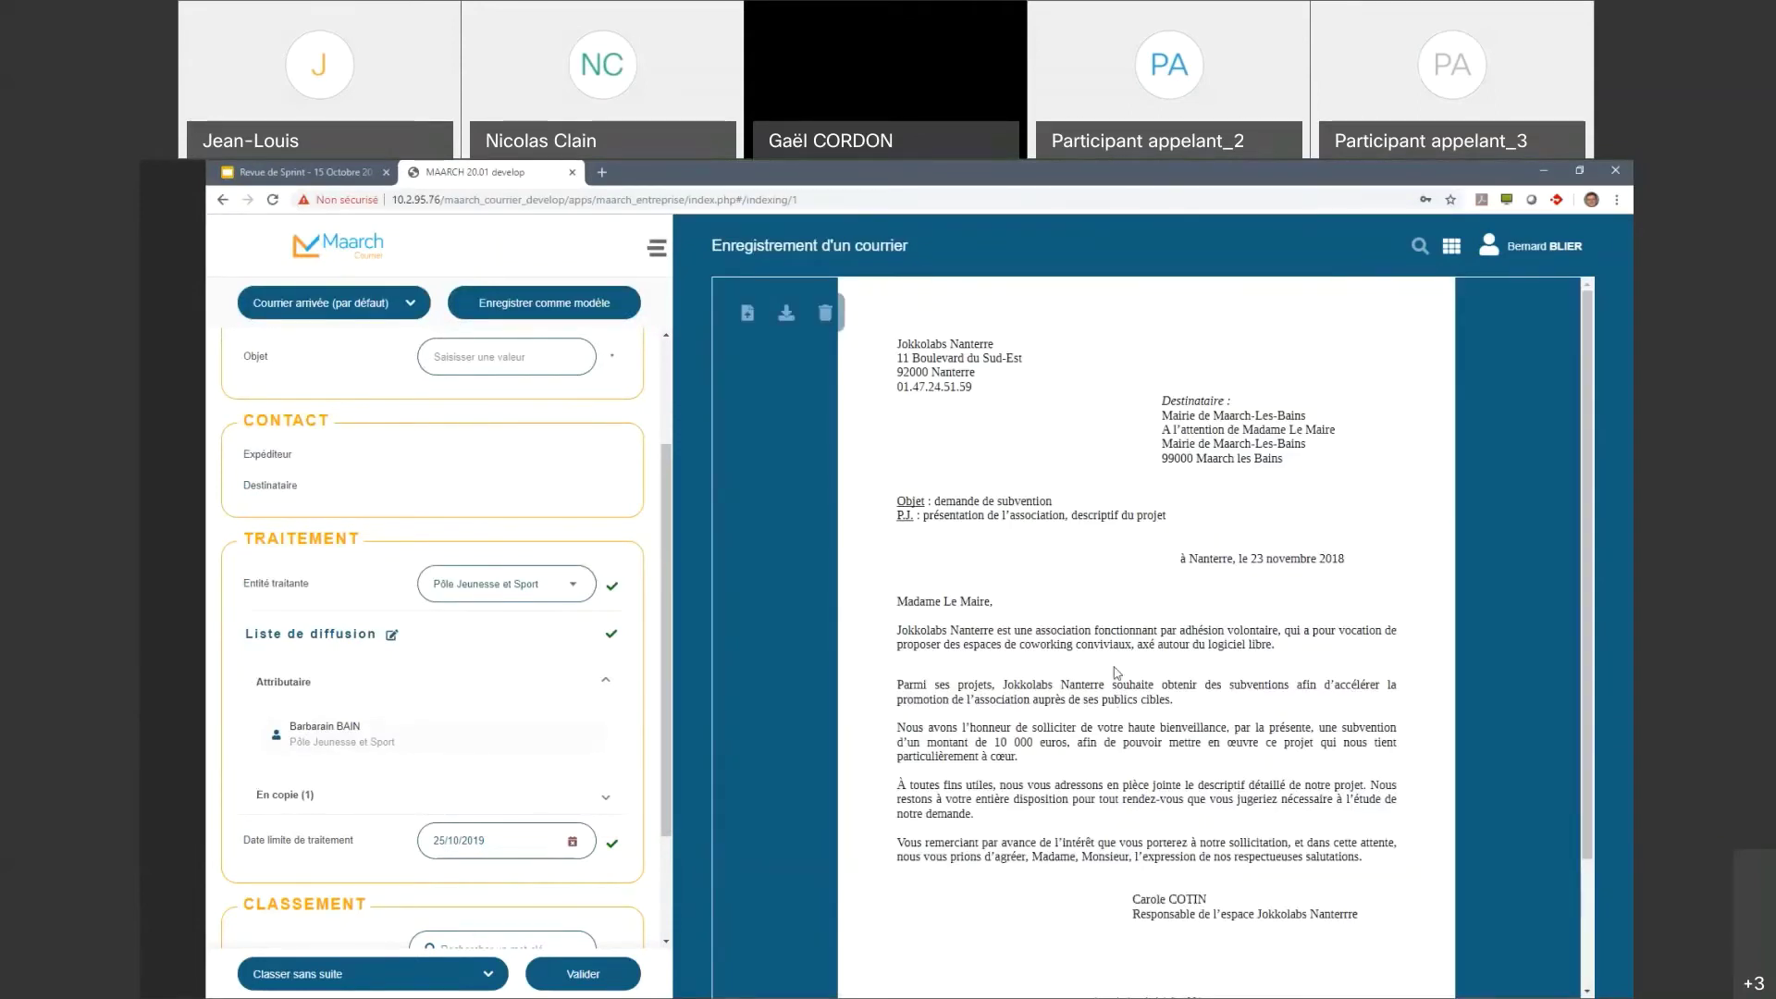
pyautogui.scroll(-2, 1114, 666)
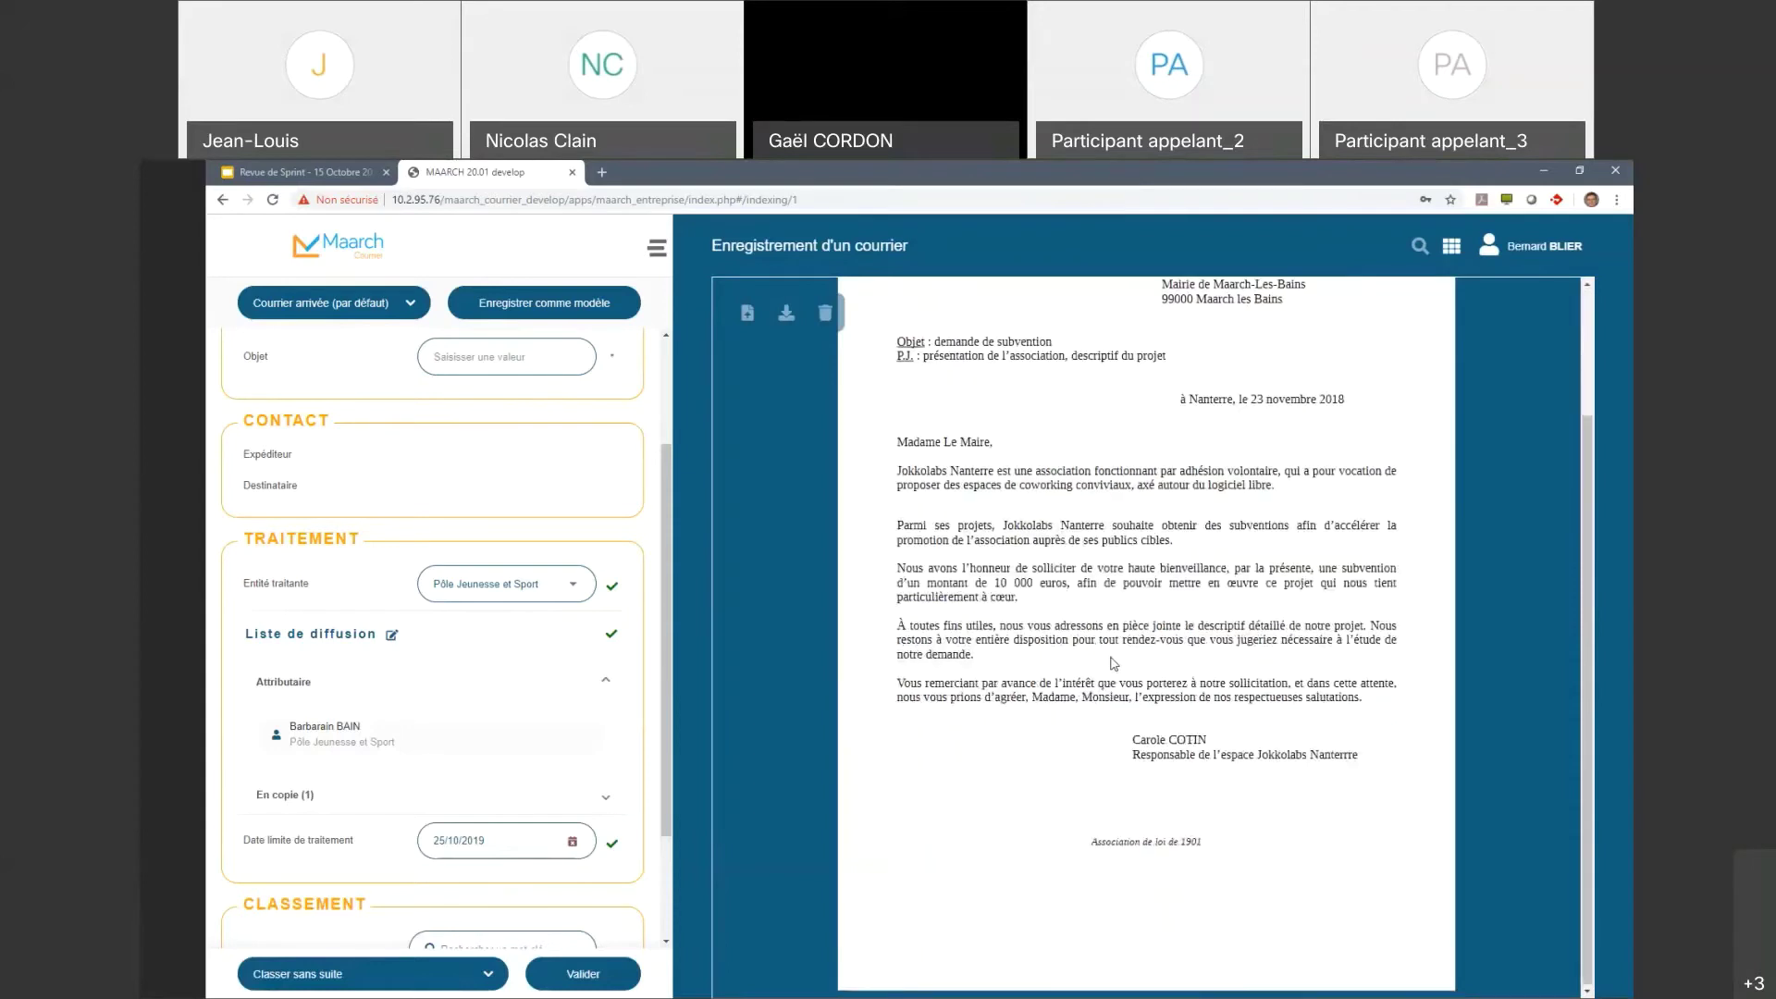
pyautogui.scroll(2, 1113, 664)
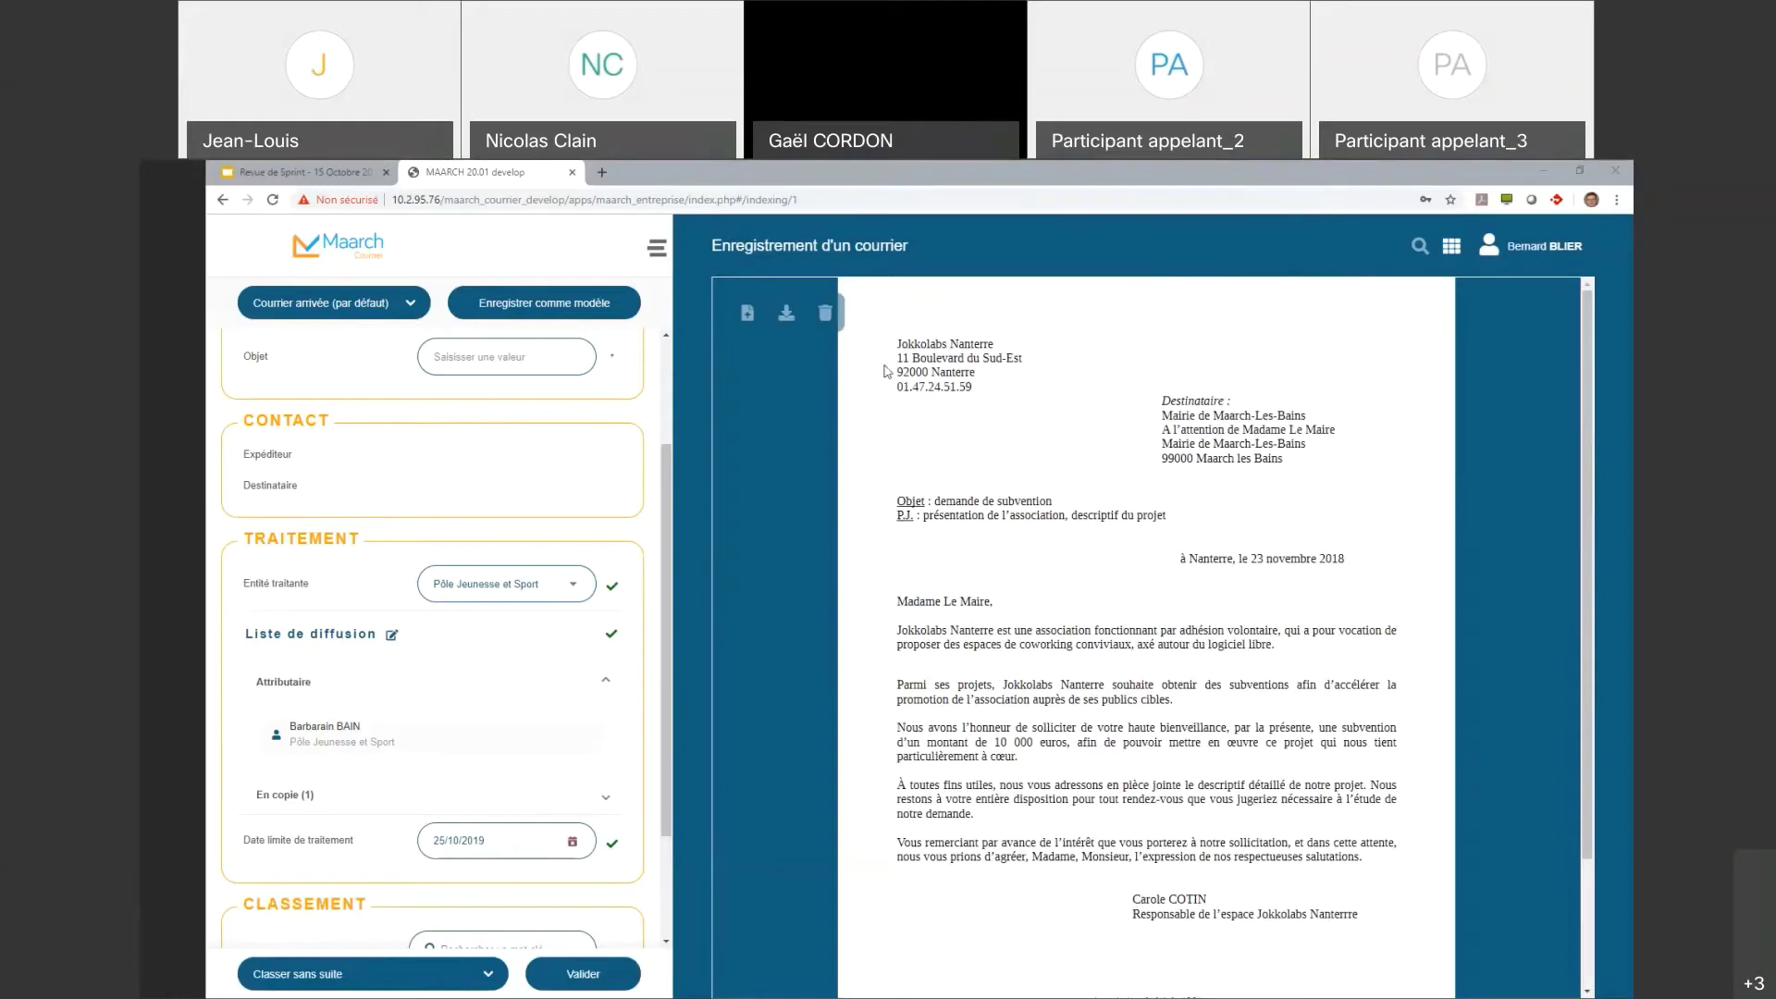
# Step: Replace the mail's main document with courrier_entrant_7c.odt and look through its preview
pyautogui.click(747, 313)
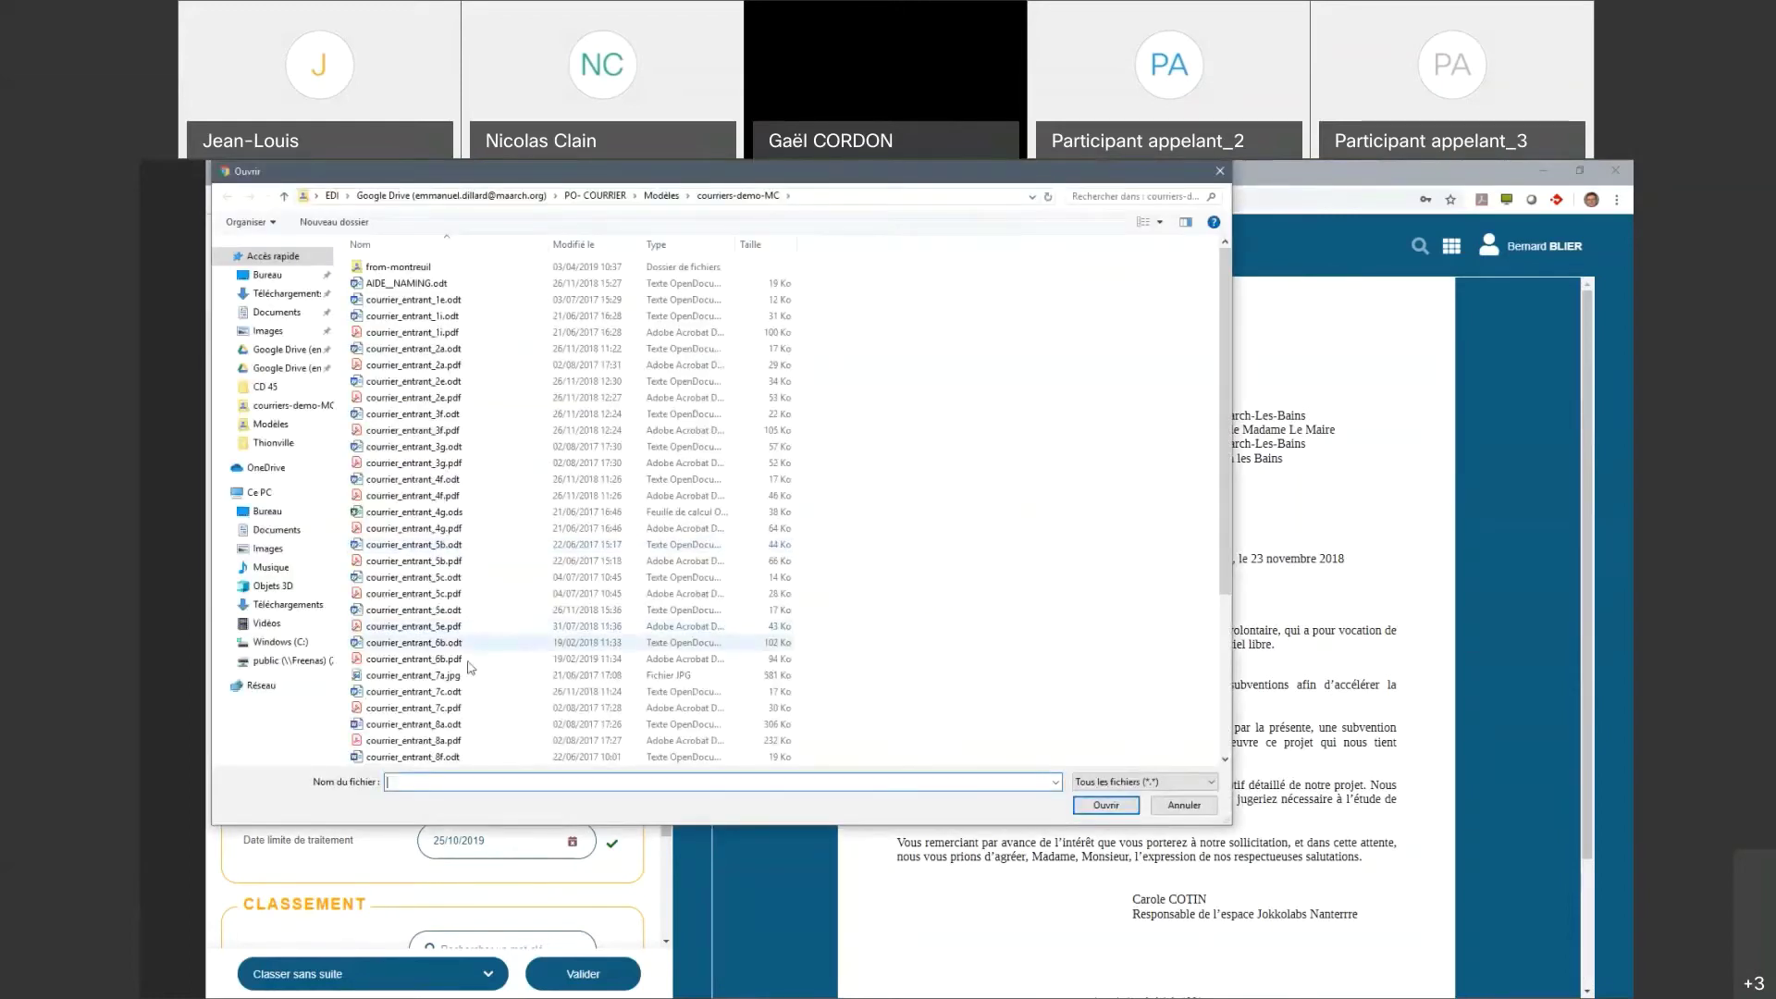
pyautogui.click(465, 692)
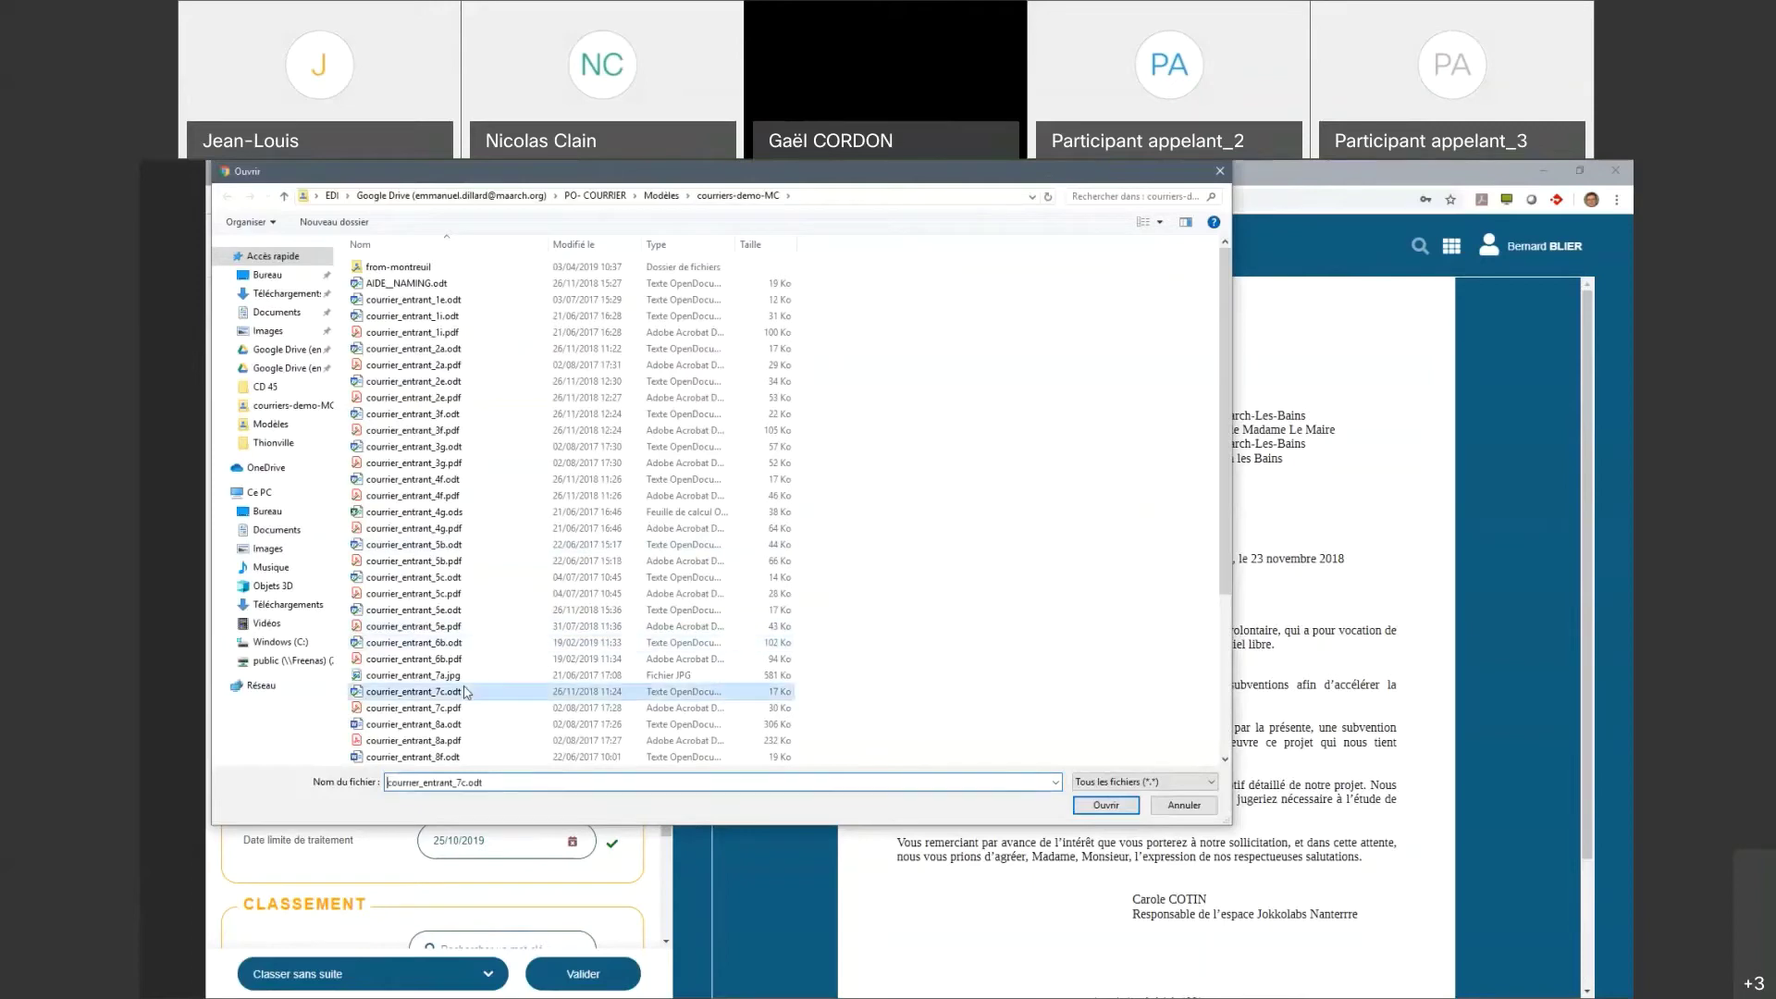
pyautogui.click(1106, 804)
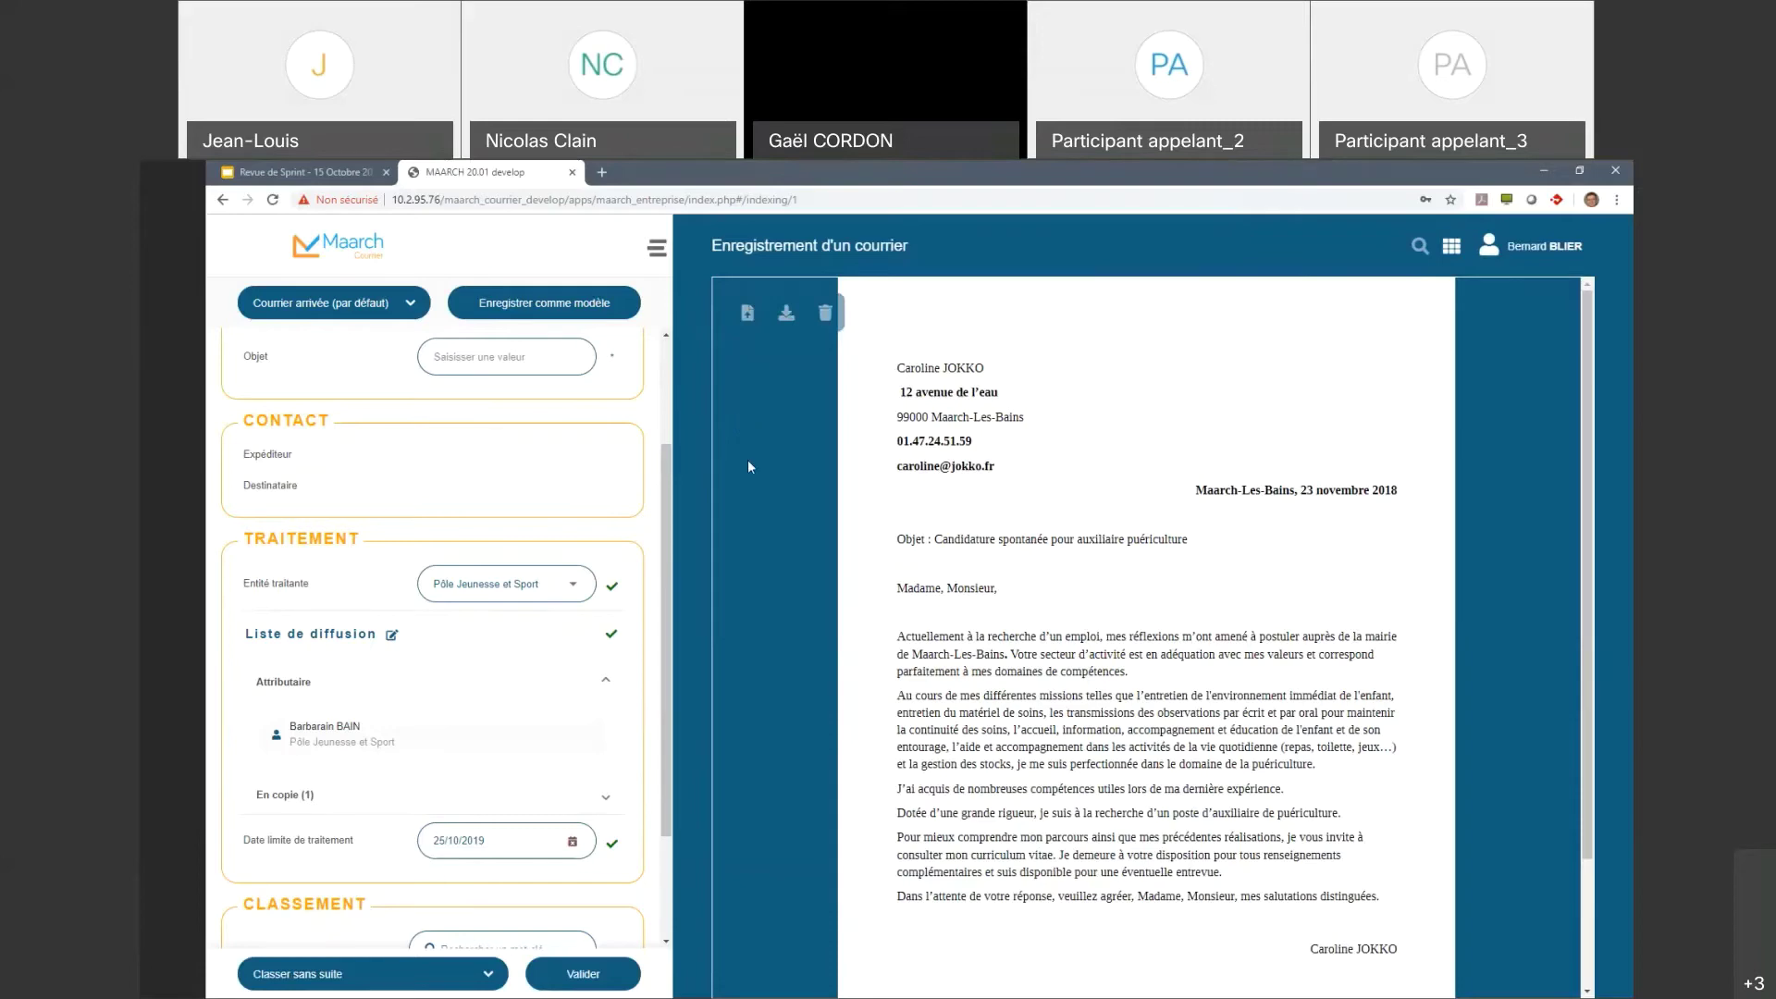
pyautogui.scroll(-3, 791, 519)
pyautogui.scroll(3, 792, 518)
pyautogui.scroll(-3, 832, 503)
pyautogui.scroll(3, 831, 502)
# Step: Try to load desktop.ini from the courriers-demo-MC folder as the mail's main document
pyautogui.click(747, 316)
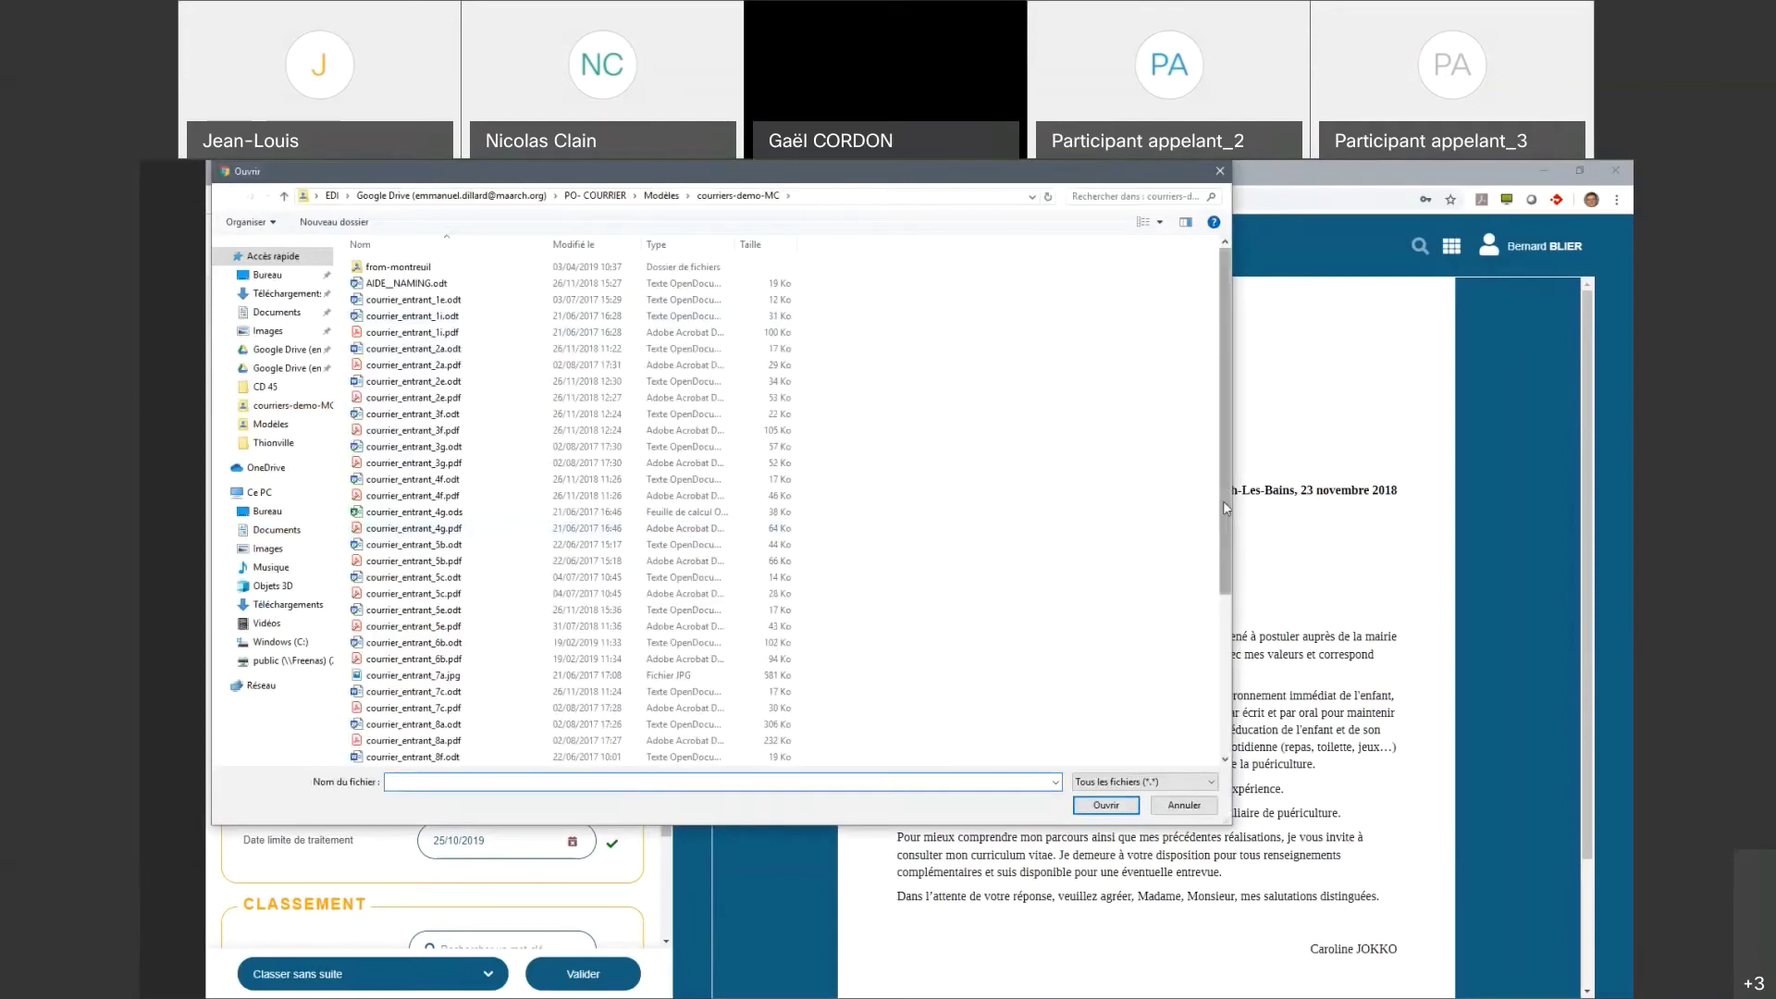
pyautogui.moveTo(1222, 502); pyautogui.dragTo(1209, 676)
pyautogui.scroll(-1, 1209, 676)
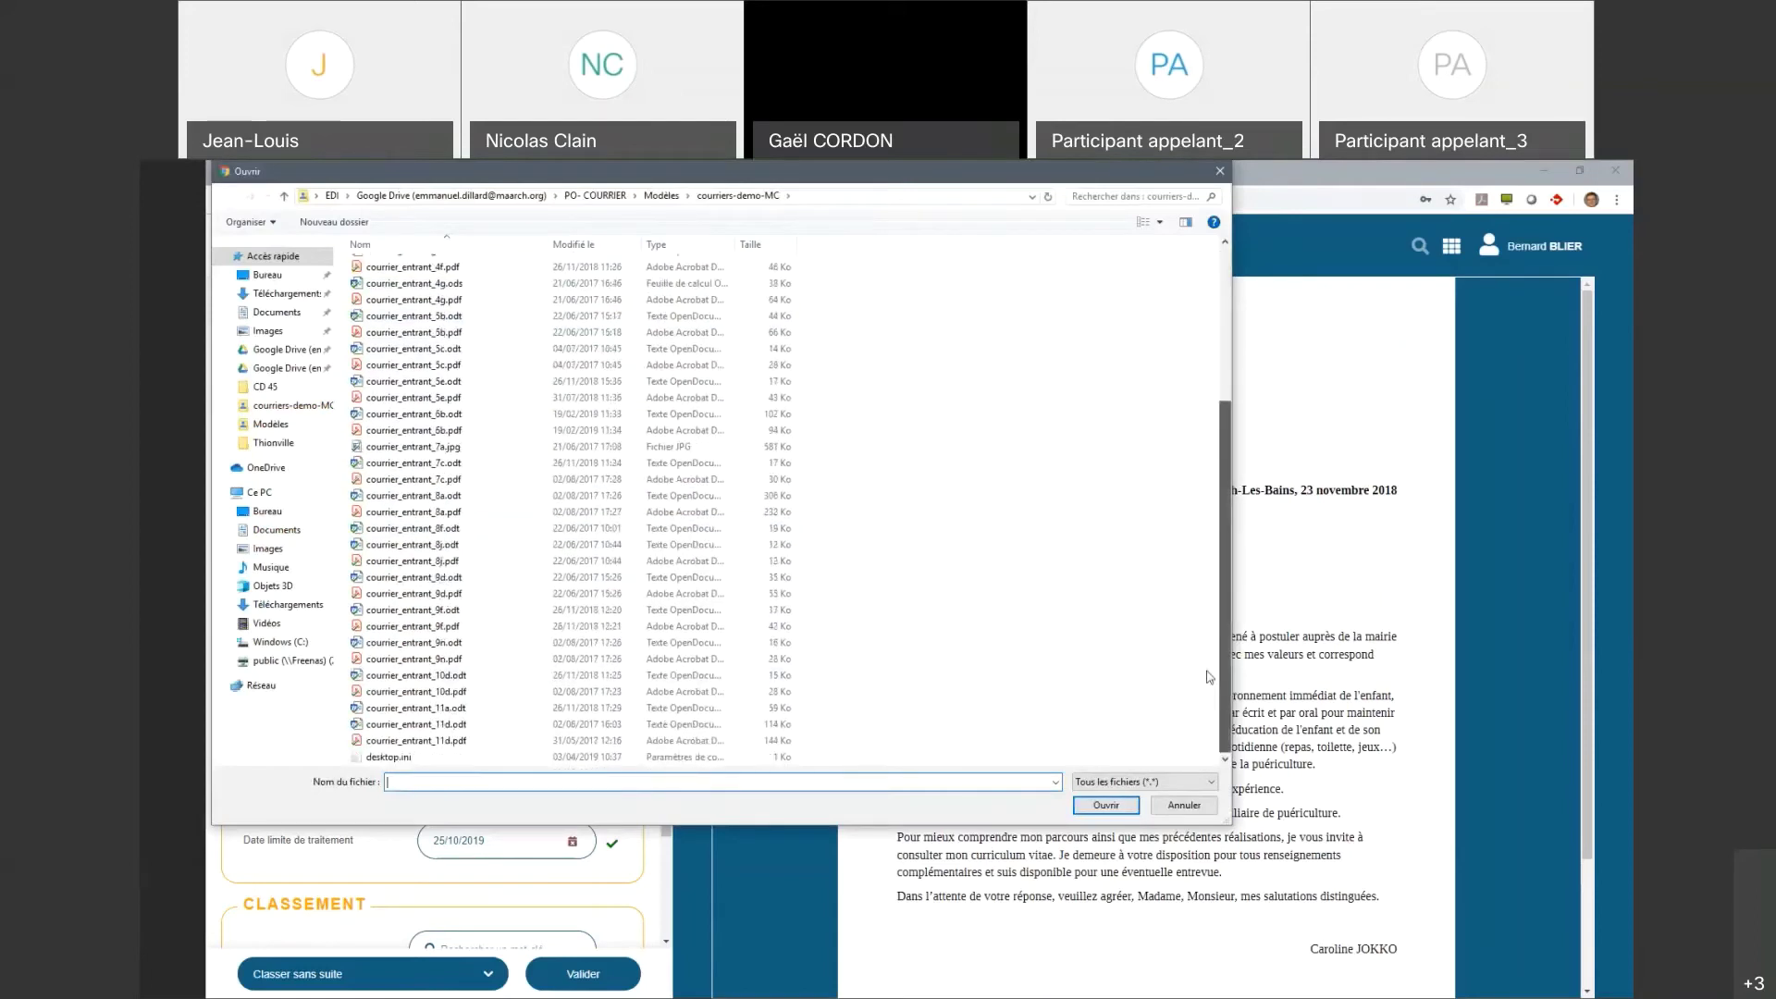
pyautogui.click(398, 757)
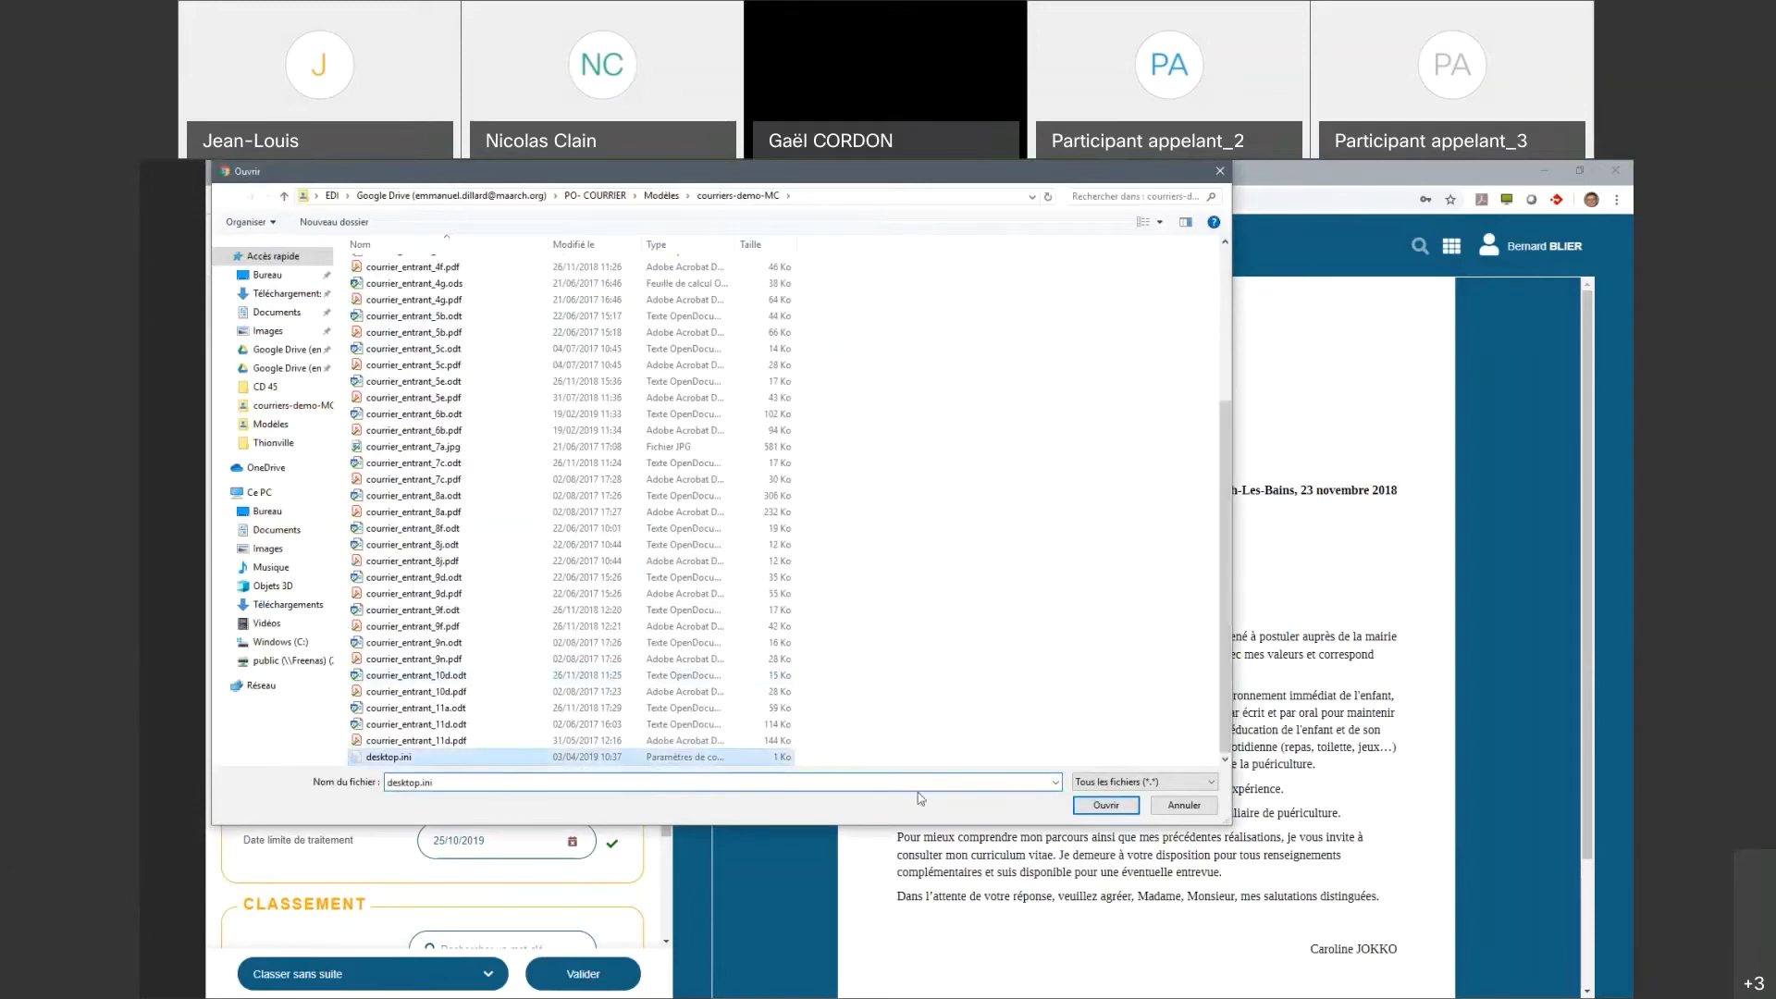
pyautogui.click(1106, 805)
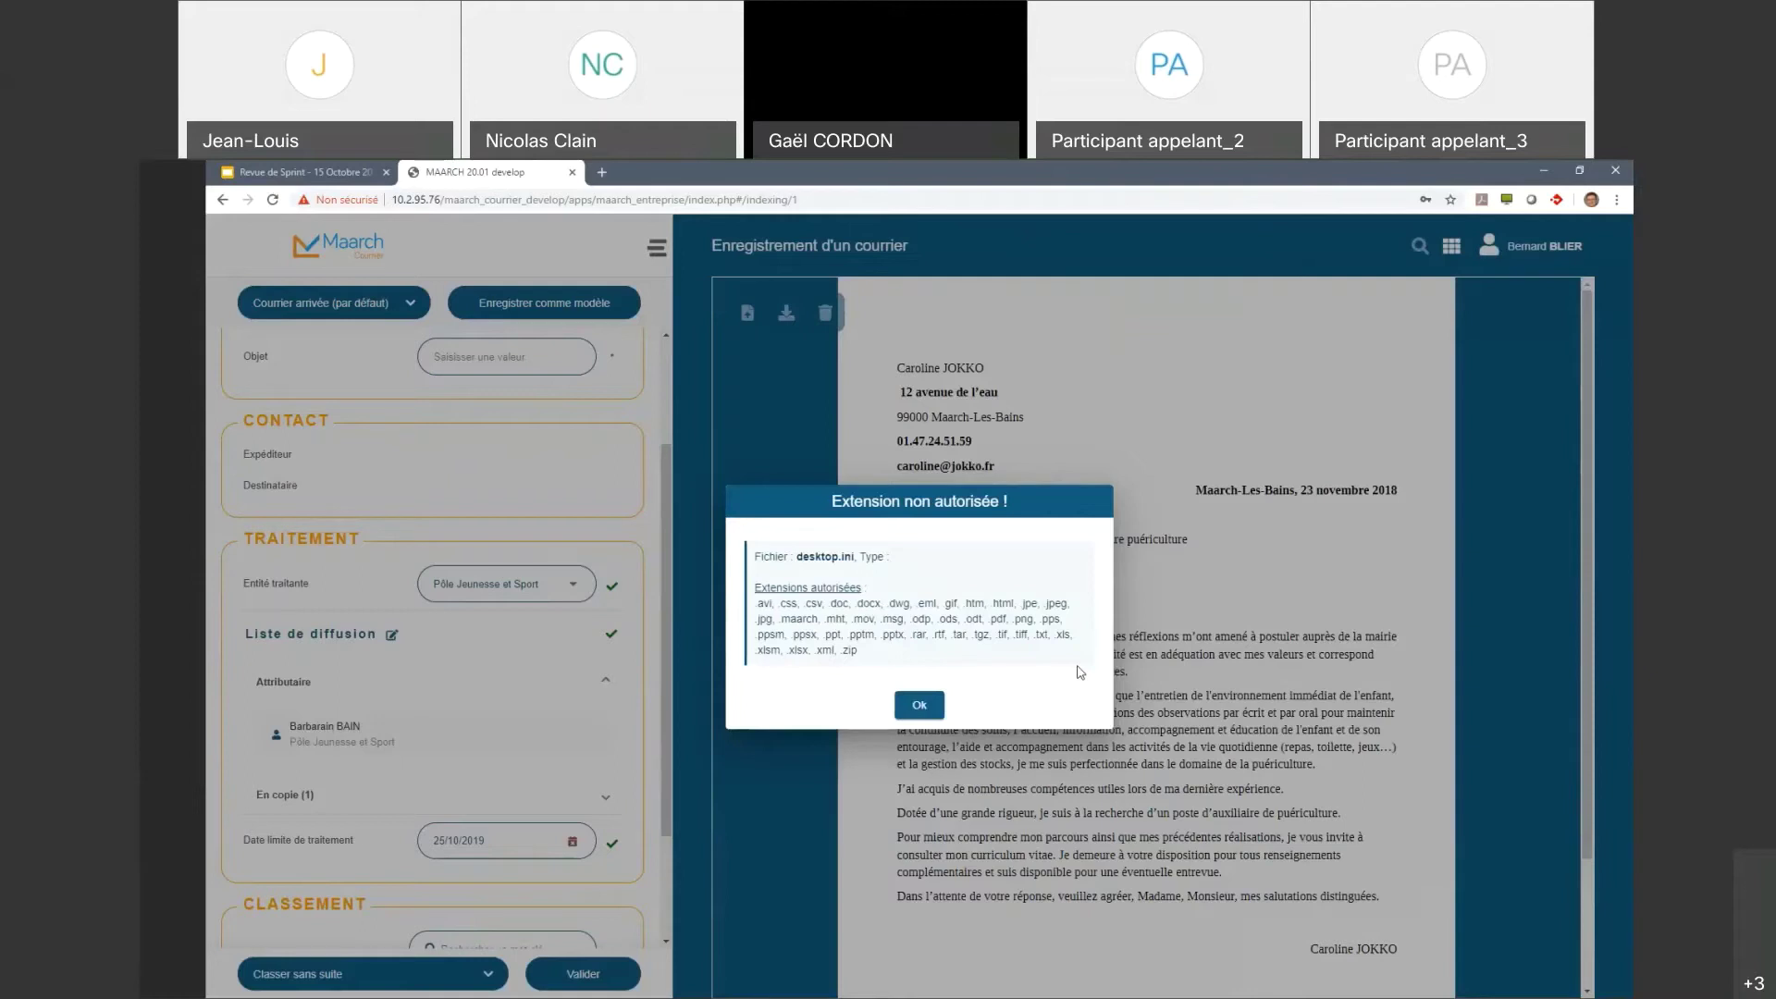
pyautogui.click(918, 706)
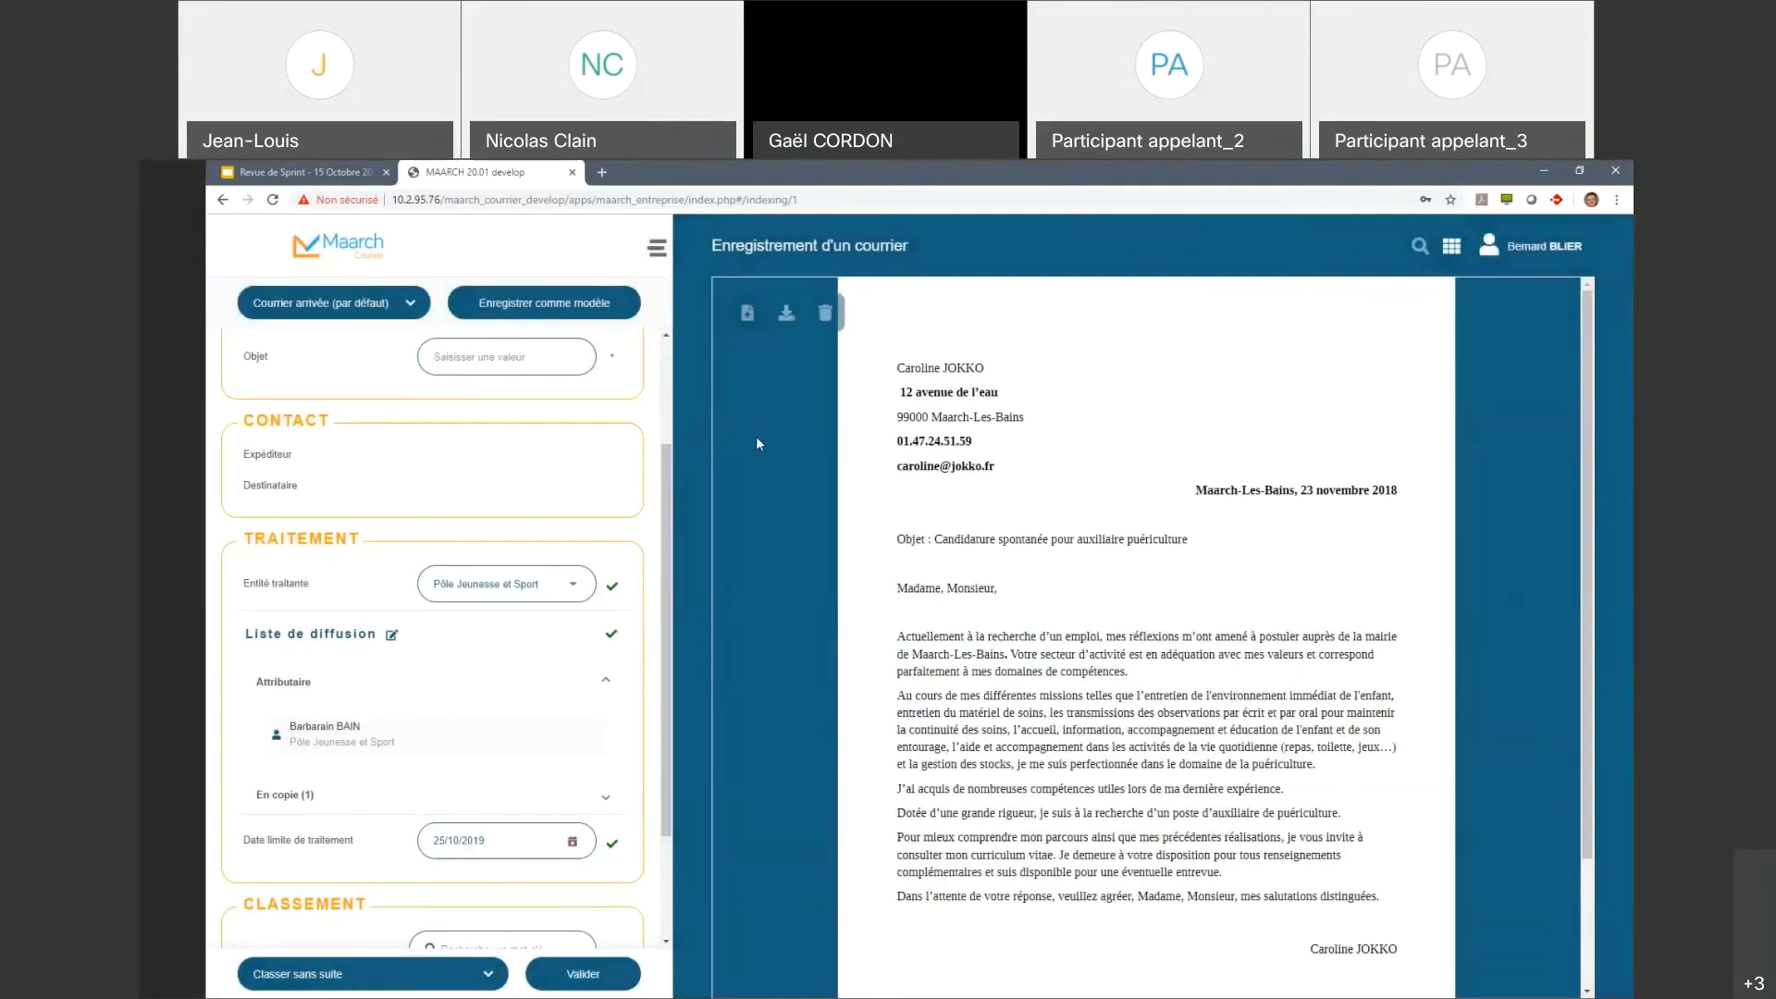
# Step: Delete the job application letter from the mail's main document area and confirm the deletion
pyautogui.scroll(-3, 781, 569)
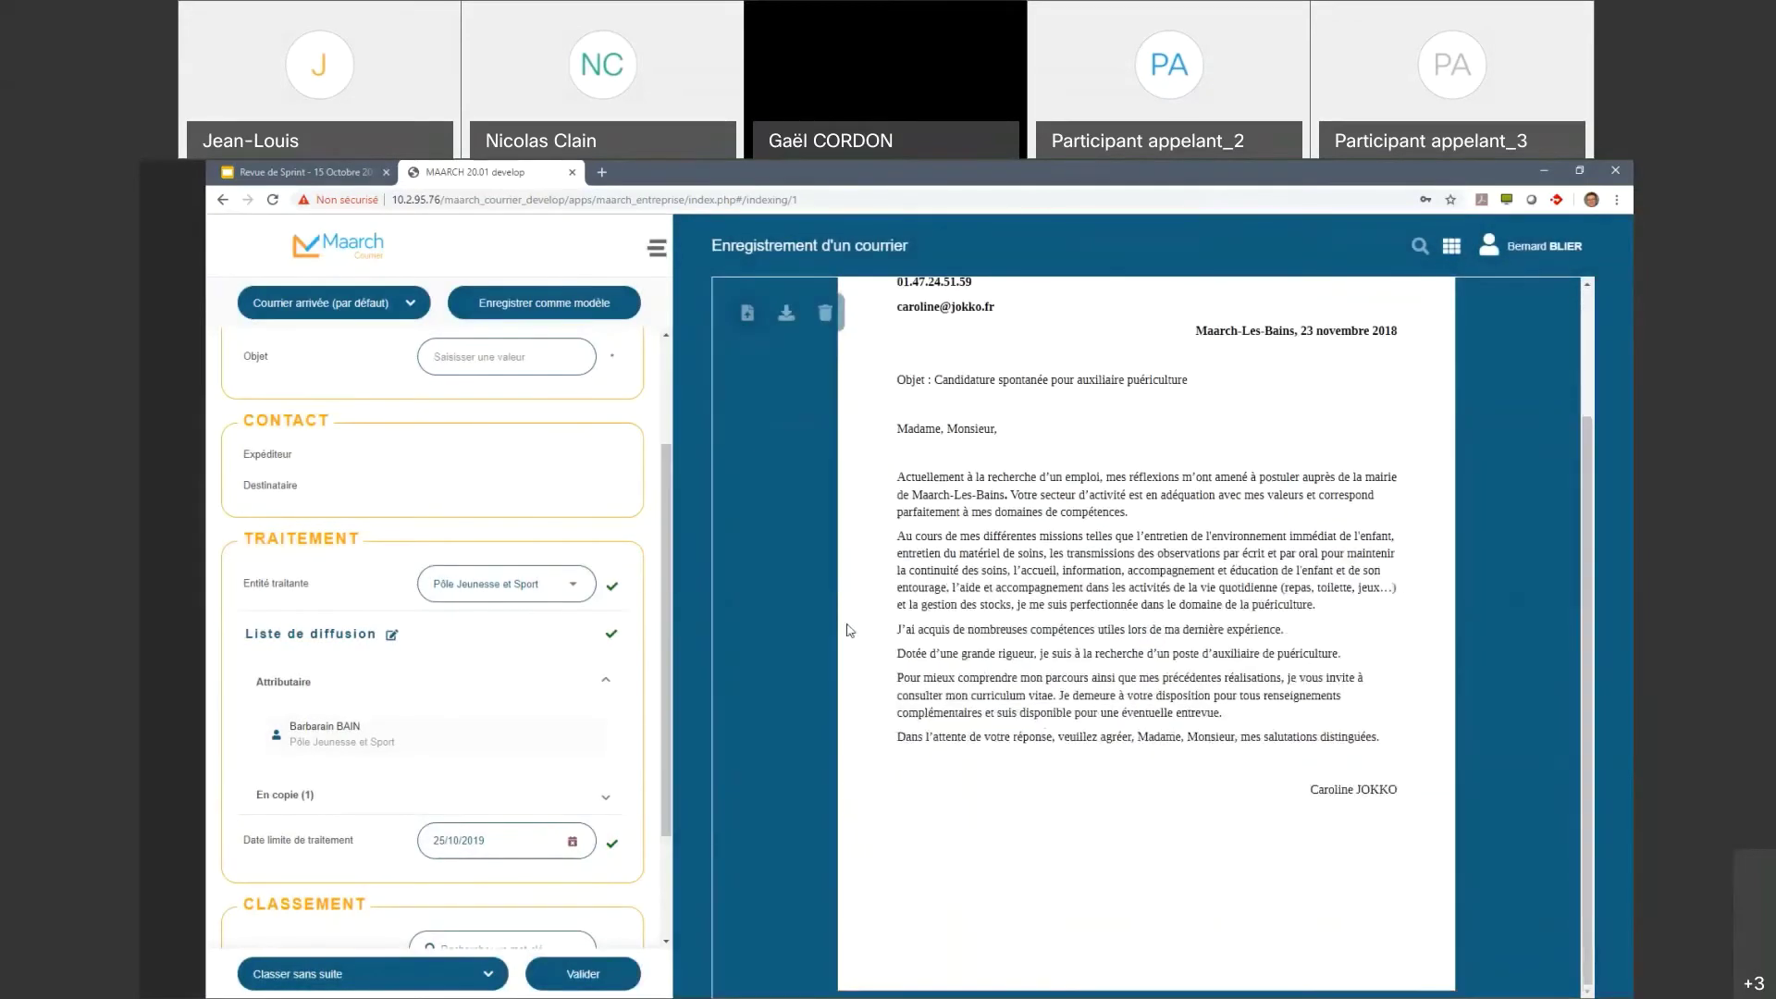
pyautogui.scroll(3, 850, 629)
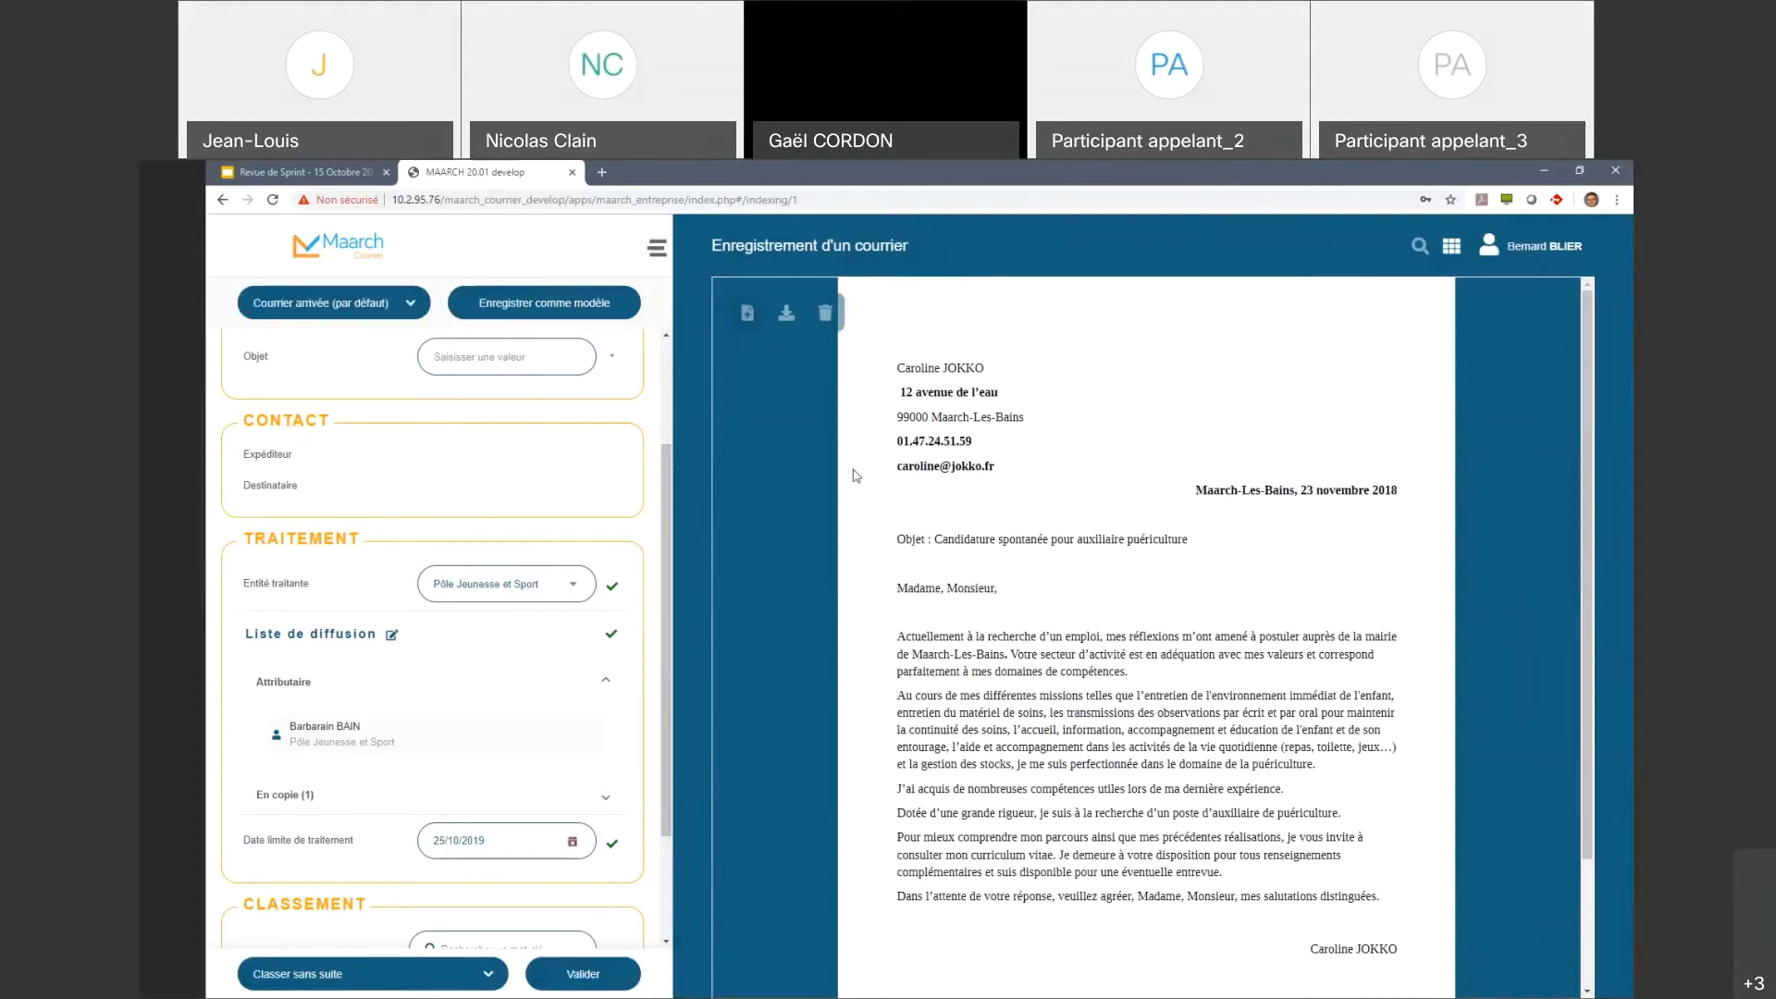
pyautogui.click(825, 313)
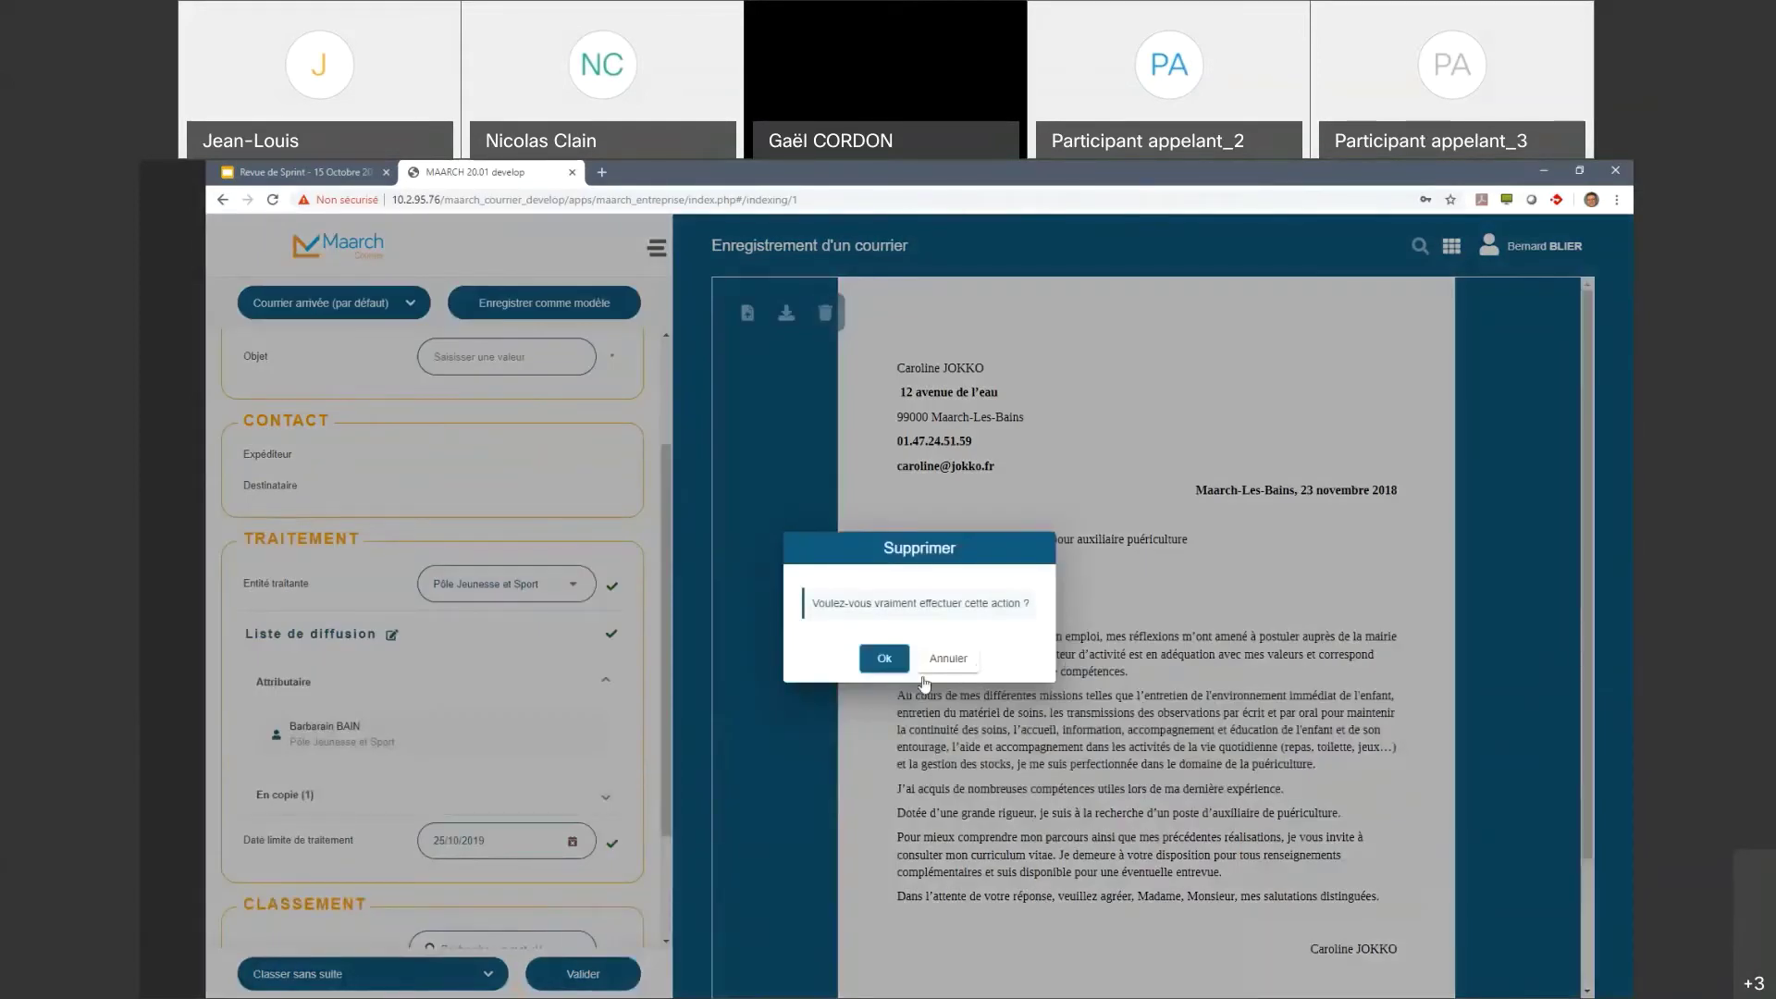
pyautogui.click(884, 658)
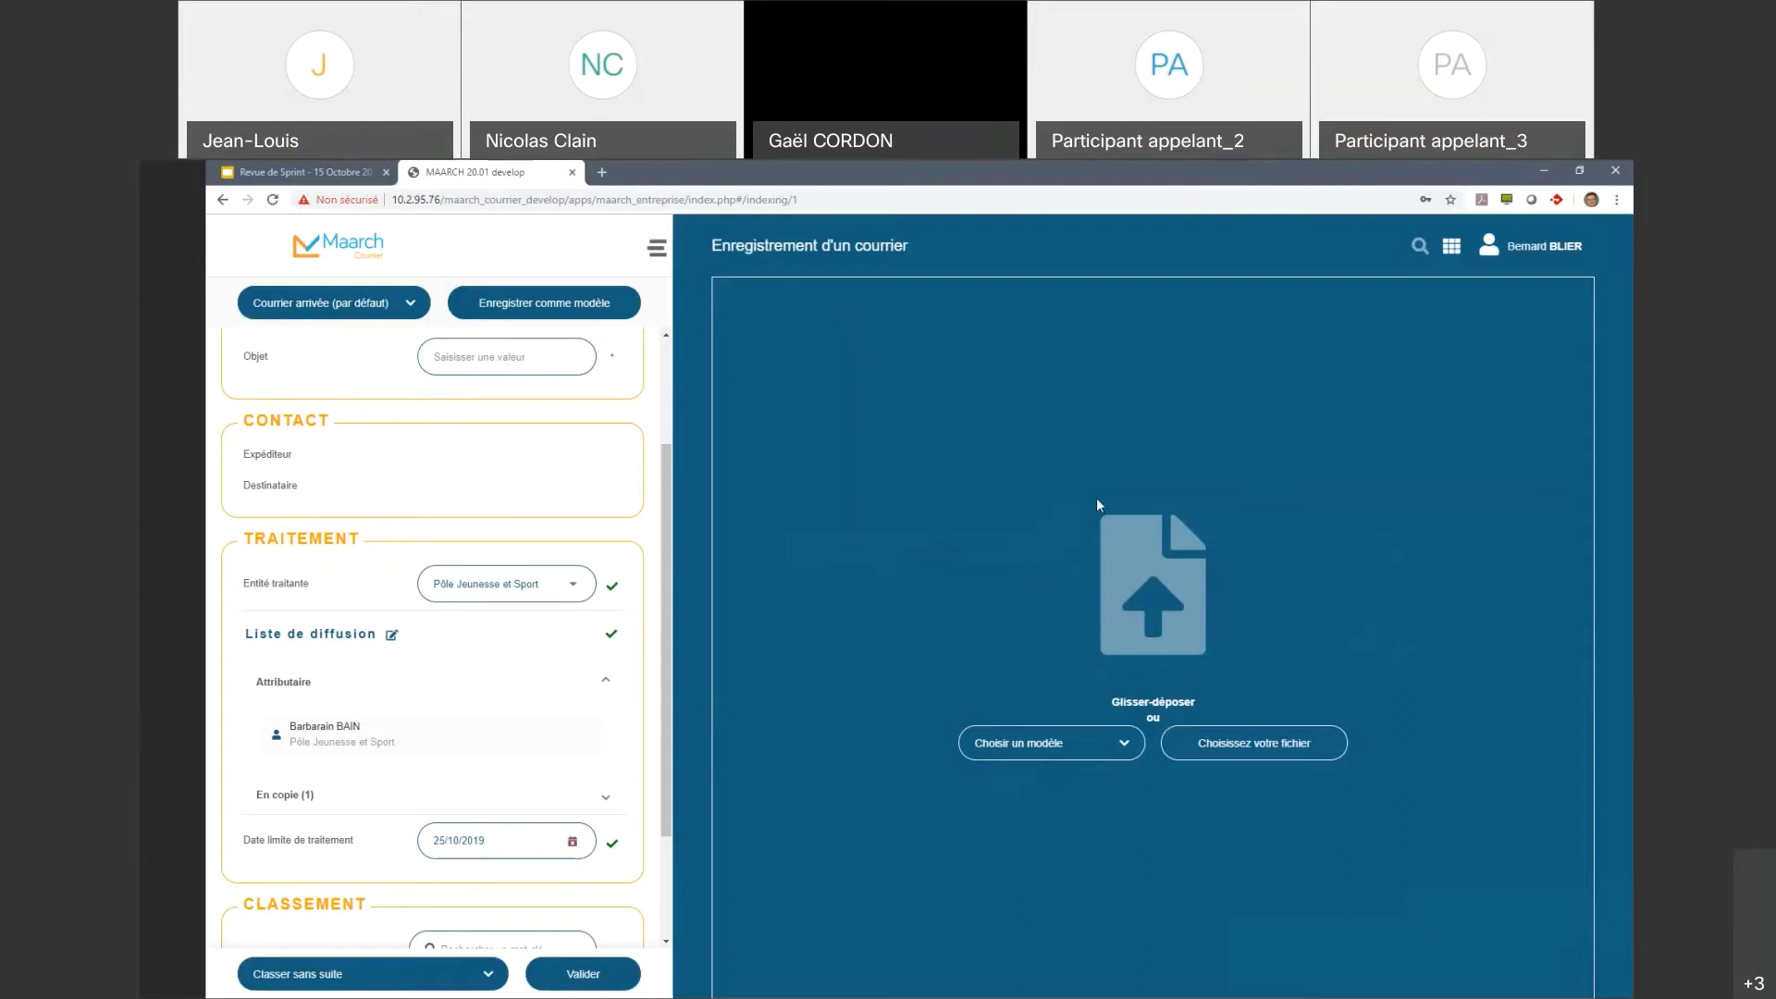
# Step: Load the parental agreement PDF from the file explorer window into the document area and replace it with the childcare job application letter
pyautogui.click(169, 639)
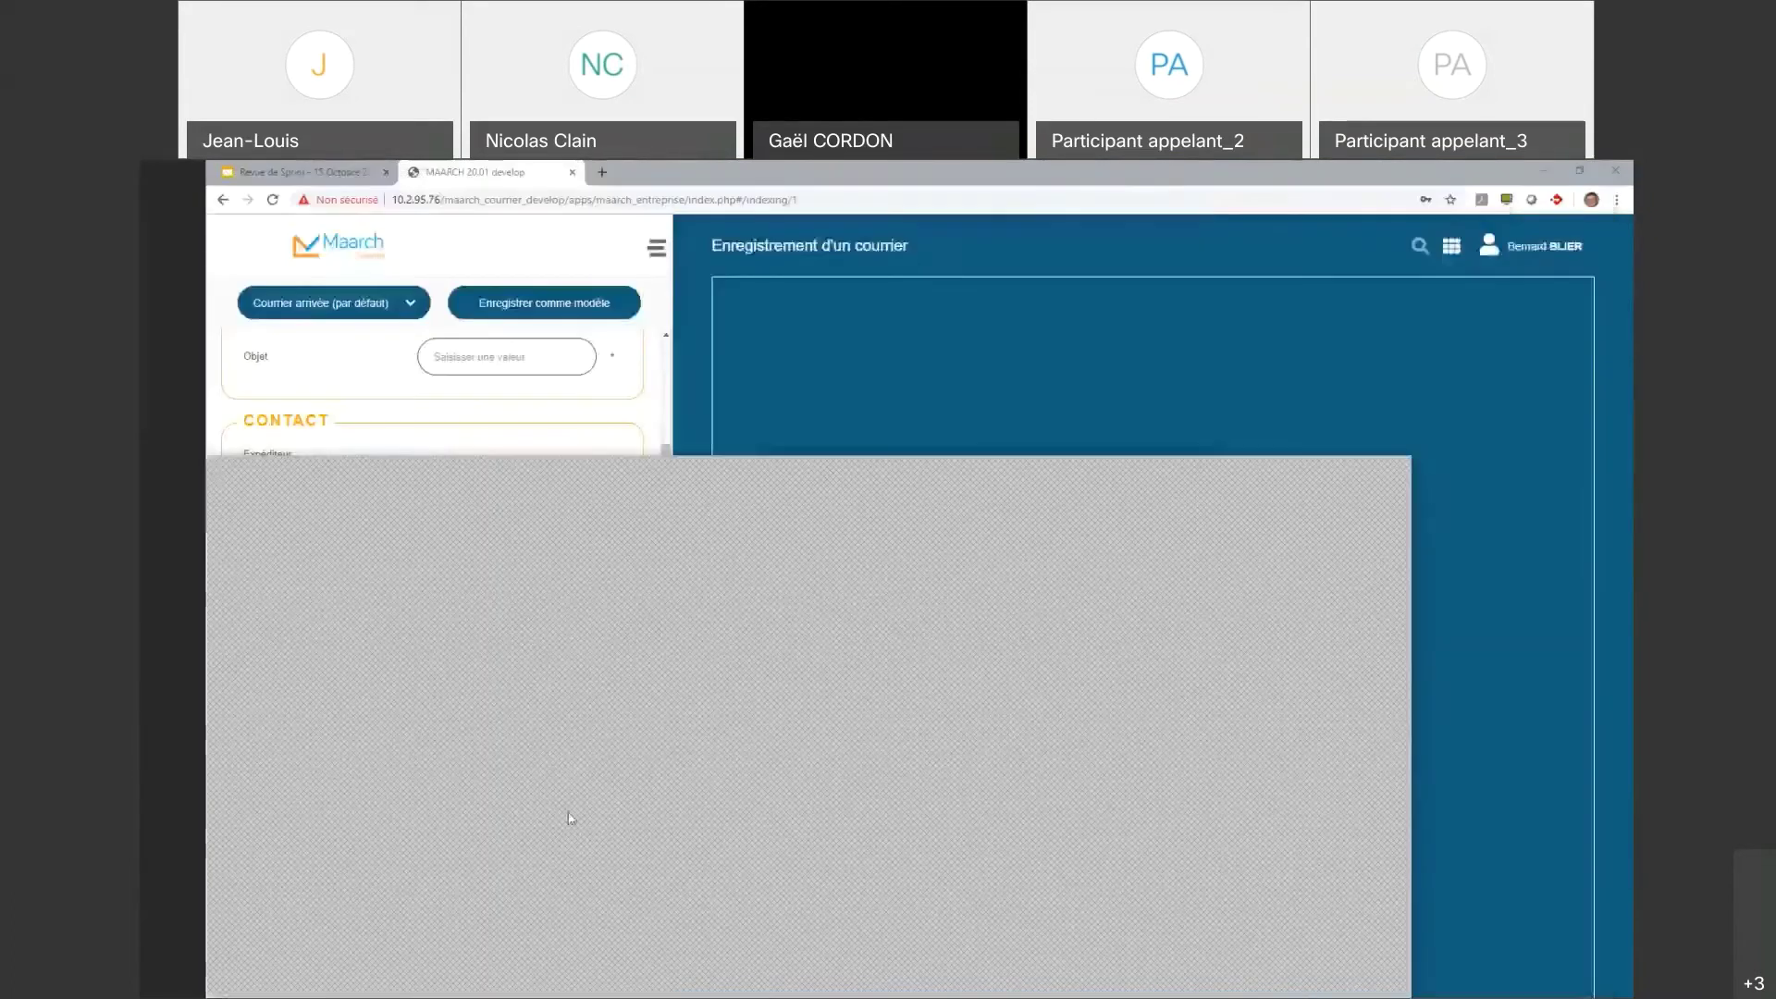
pyautogui.moveTo(507, 857); pyautogui.dragTo(1035, 418)
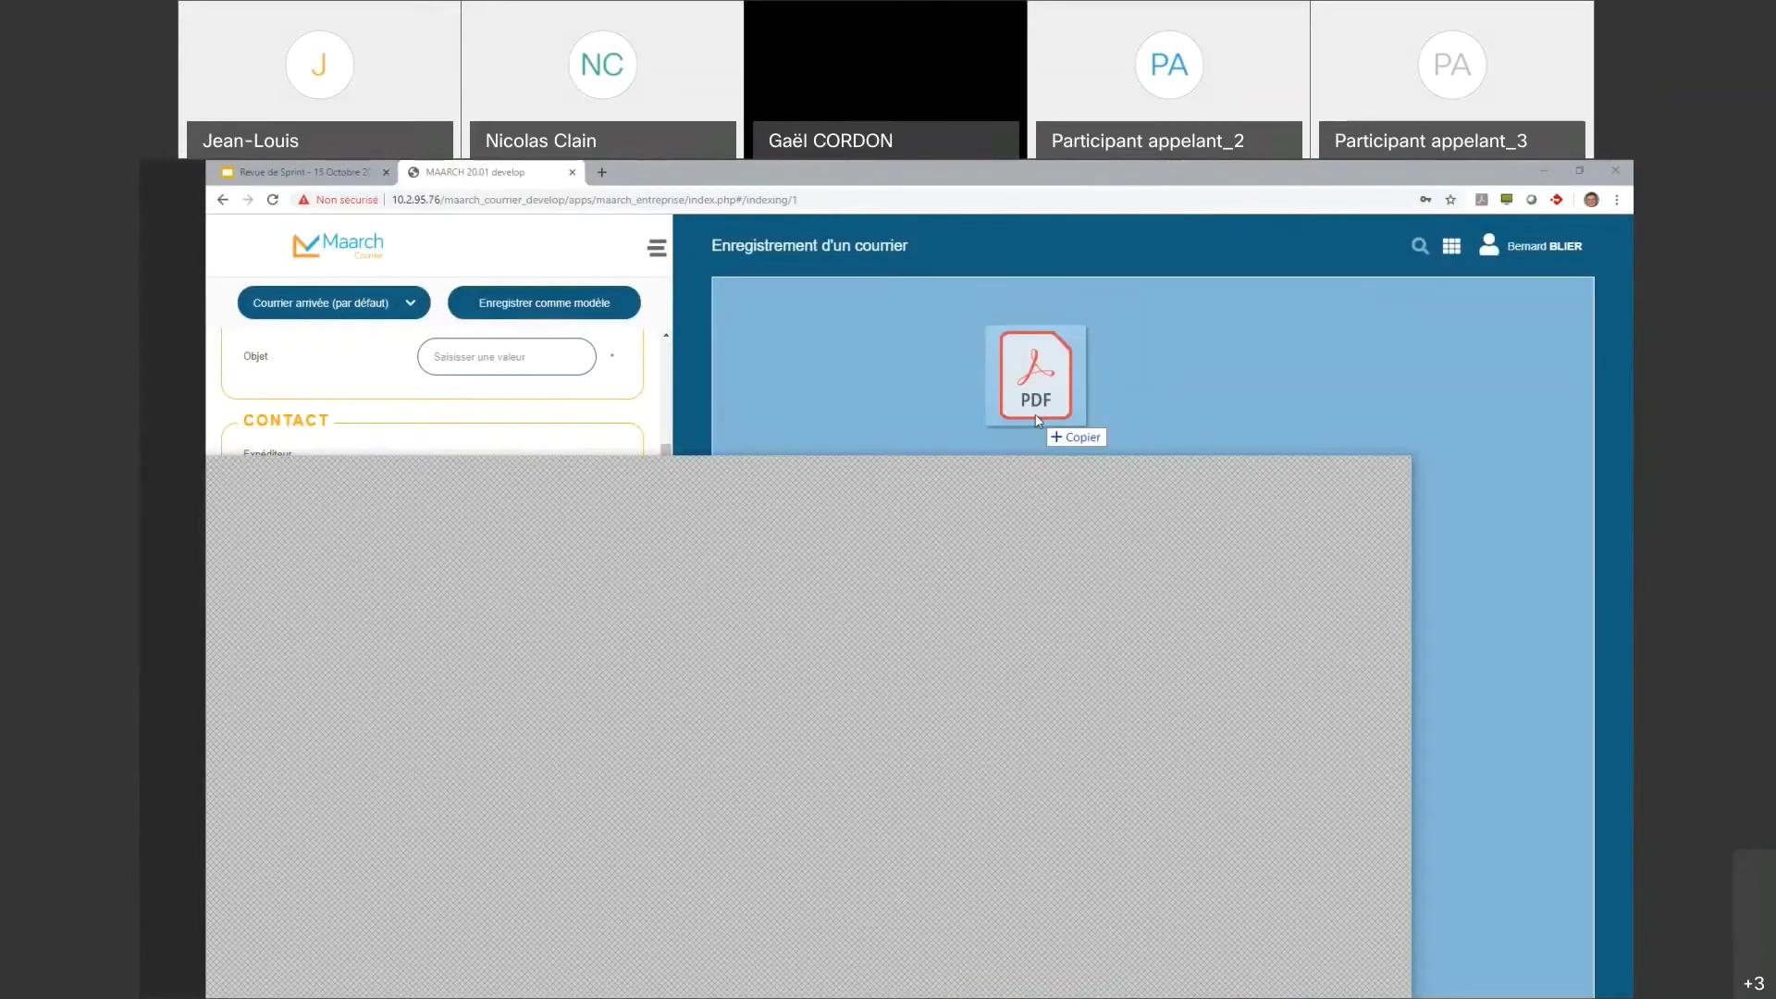
pyautogui.moveTo(1034, 418); pyautogui.dragTo(1036, 418)
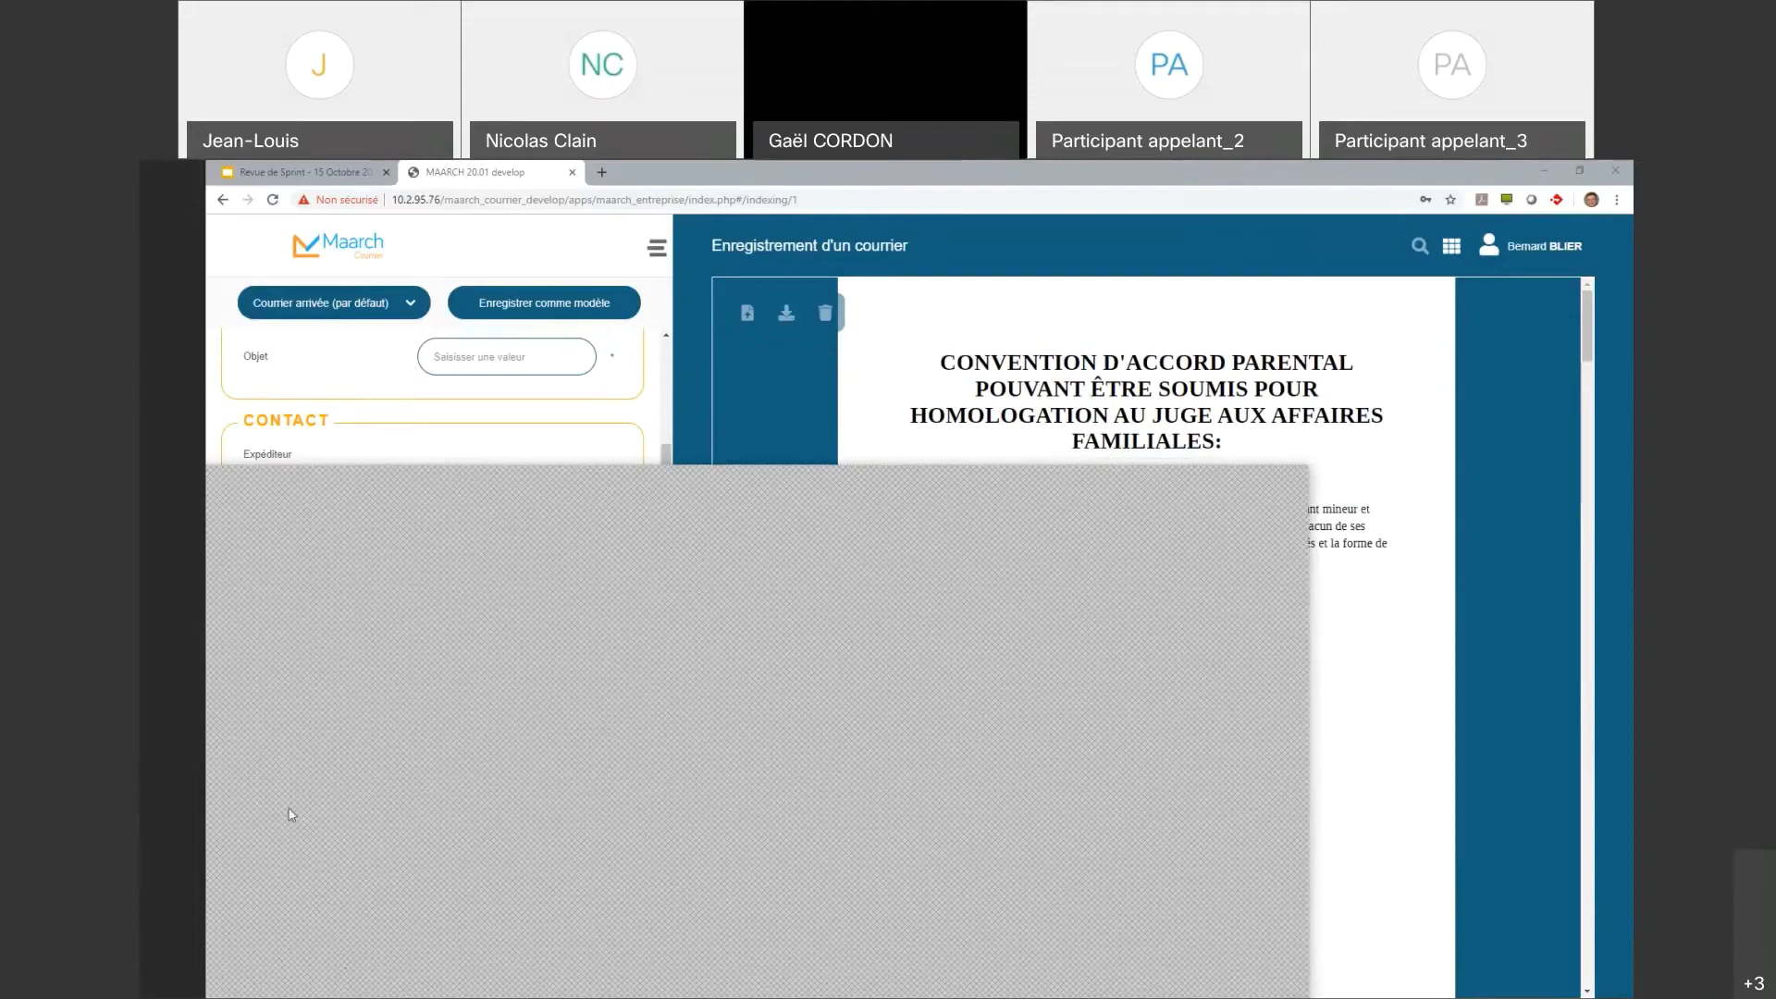
pyautogui.moveTo(1277, 579)
pyautogui.mouseDown()
pyautogui.moveTo(1257, 395)
pyautogui.moveTo(1302, 584)
pyautogui.mouseUp()
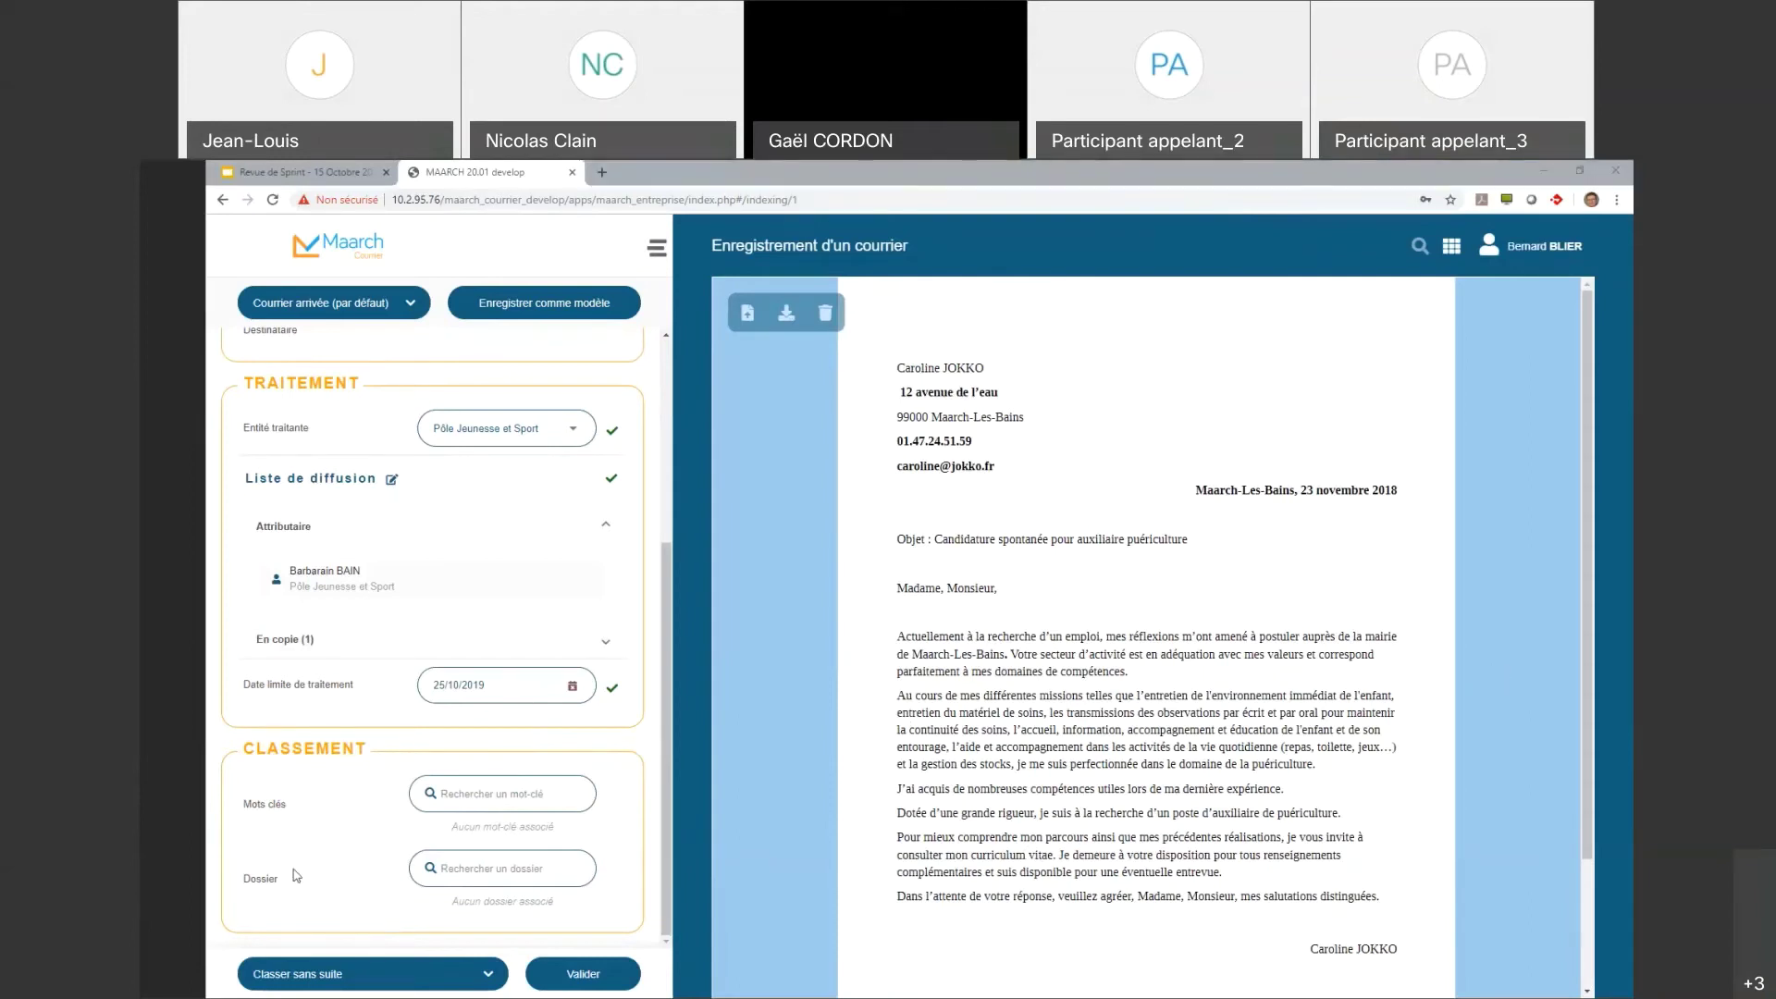
# Step: Add the existing keyword ASSOCIATIONS and a new keyword Sprint Review to the mail's classification
pyautogui.click(236, 932)
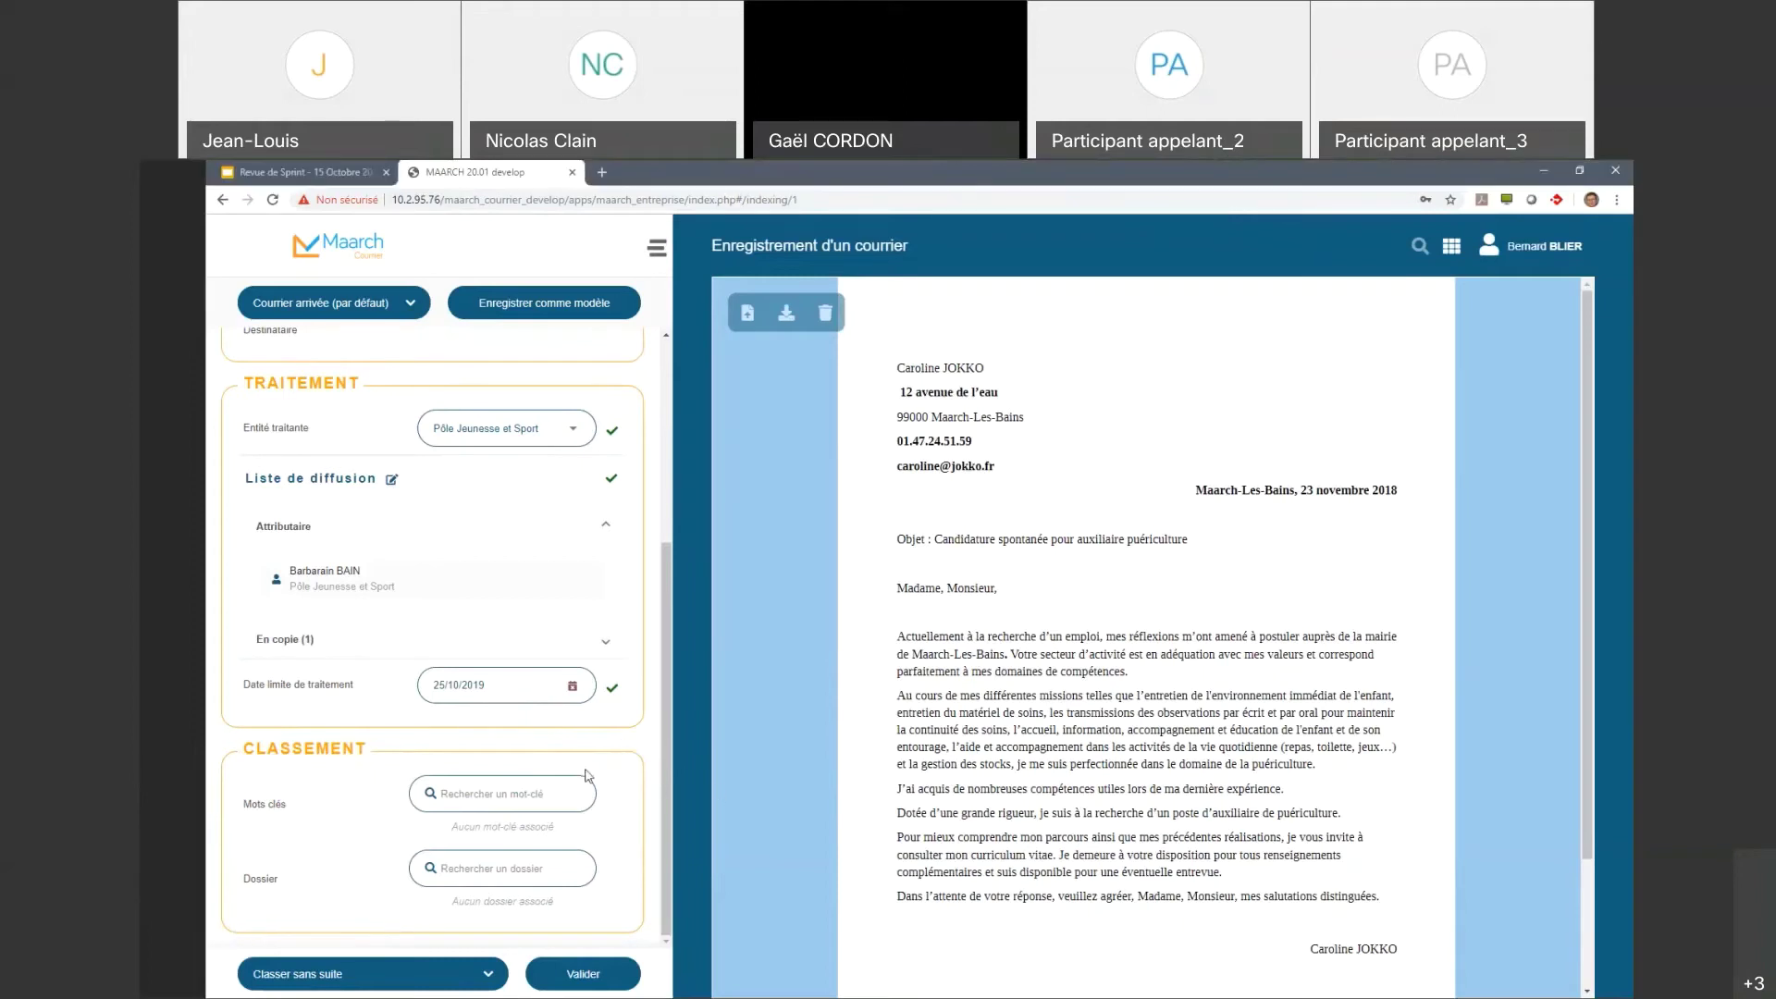
pyautogui.click(533, 804)
pyautogui.write('ass')
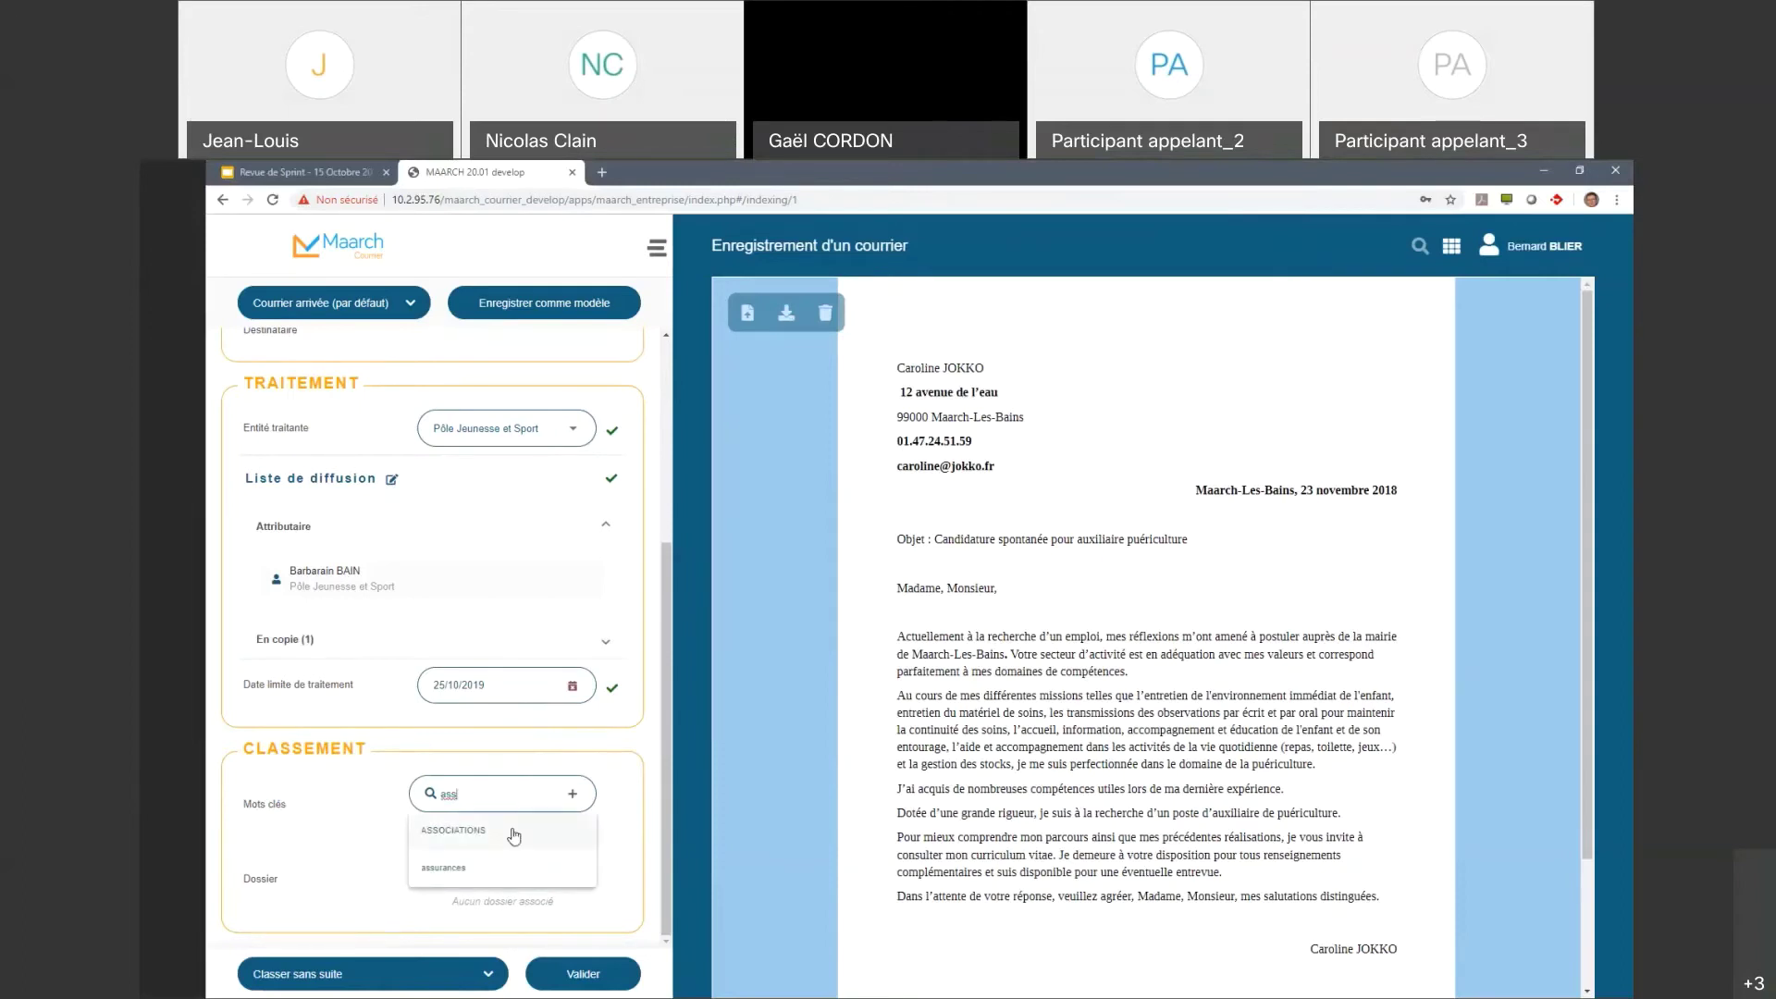
pyautogui.click(527, 830)
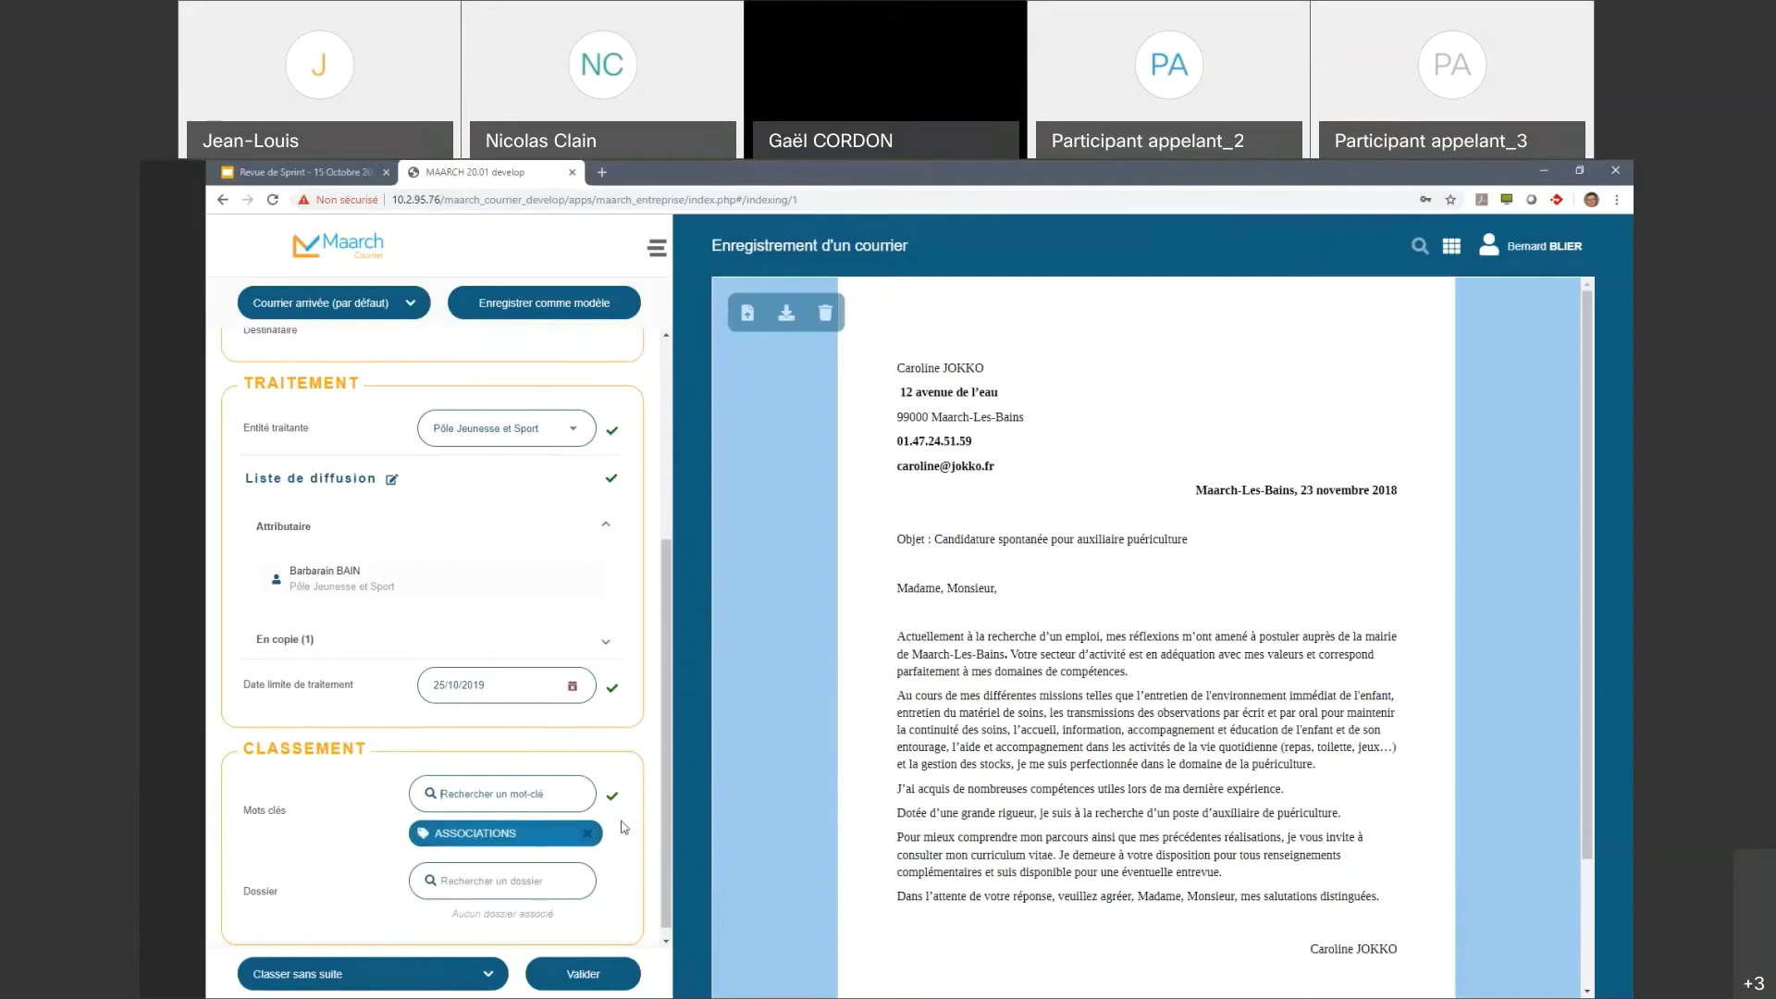
pyautogui.click(539, 795)
pyautogui.write('Sprint Review')
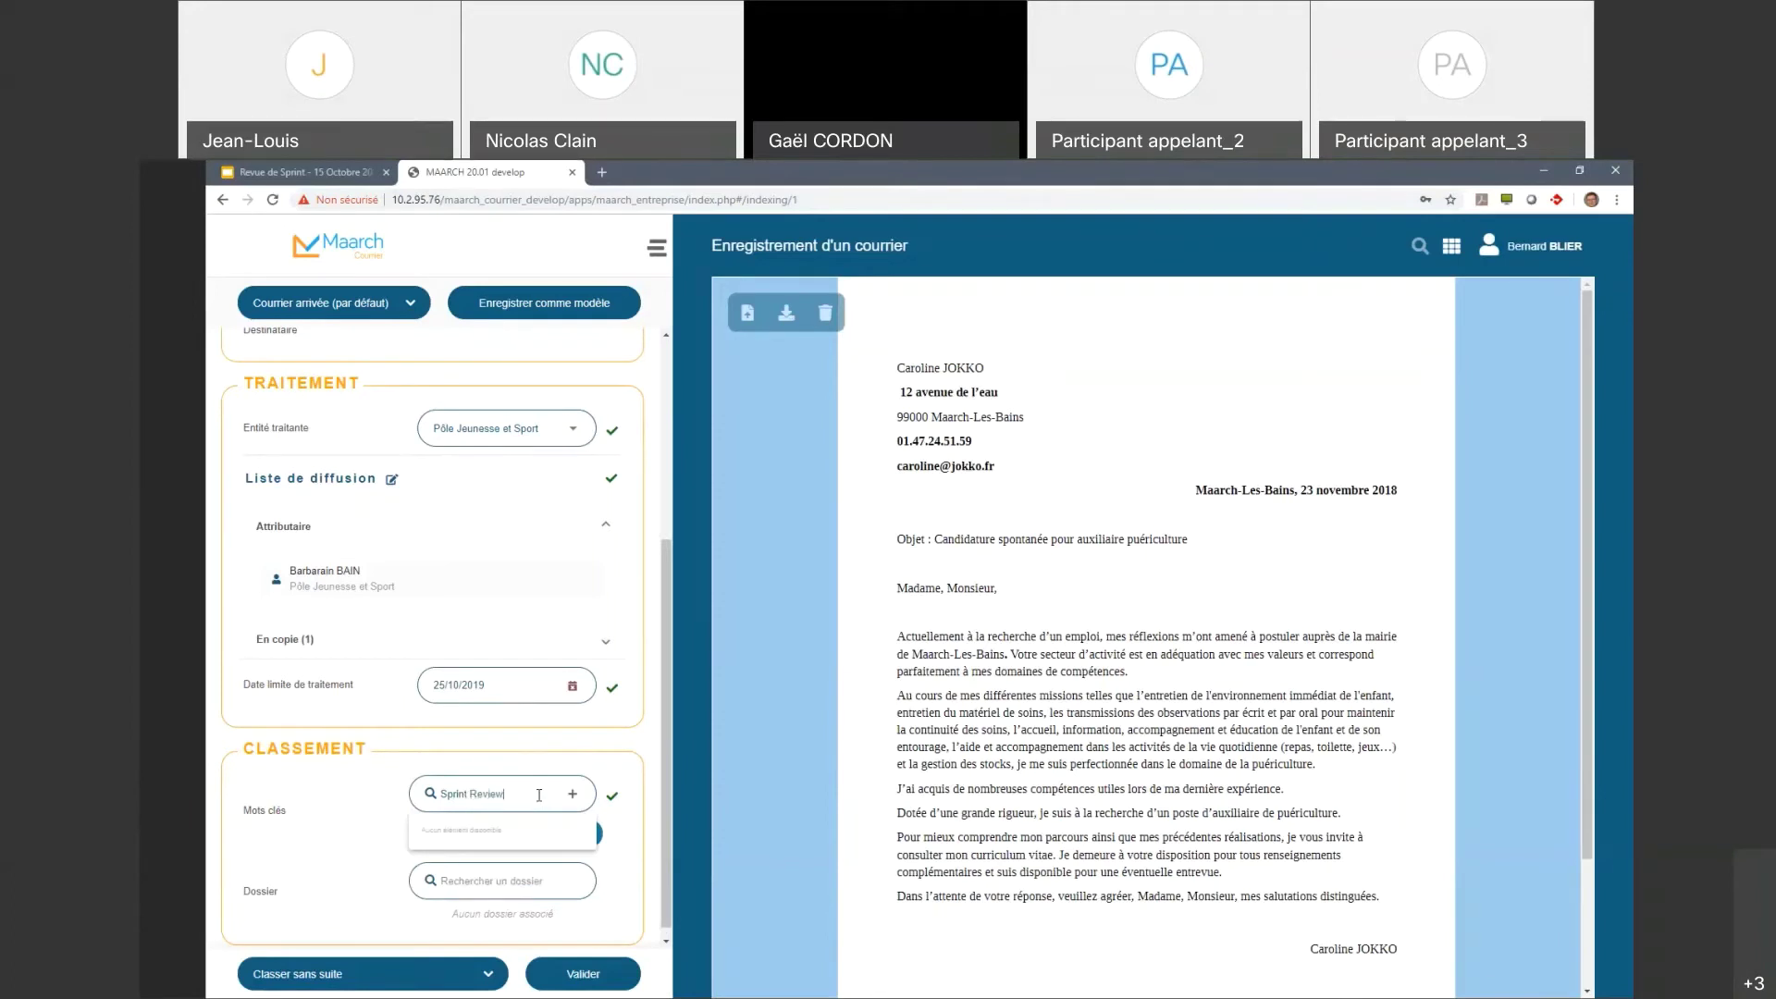
pyautogui.click(574, 797)
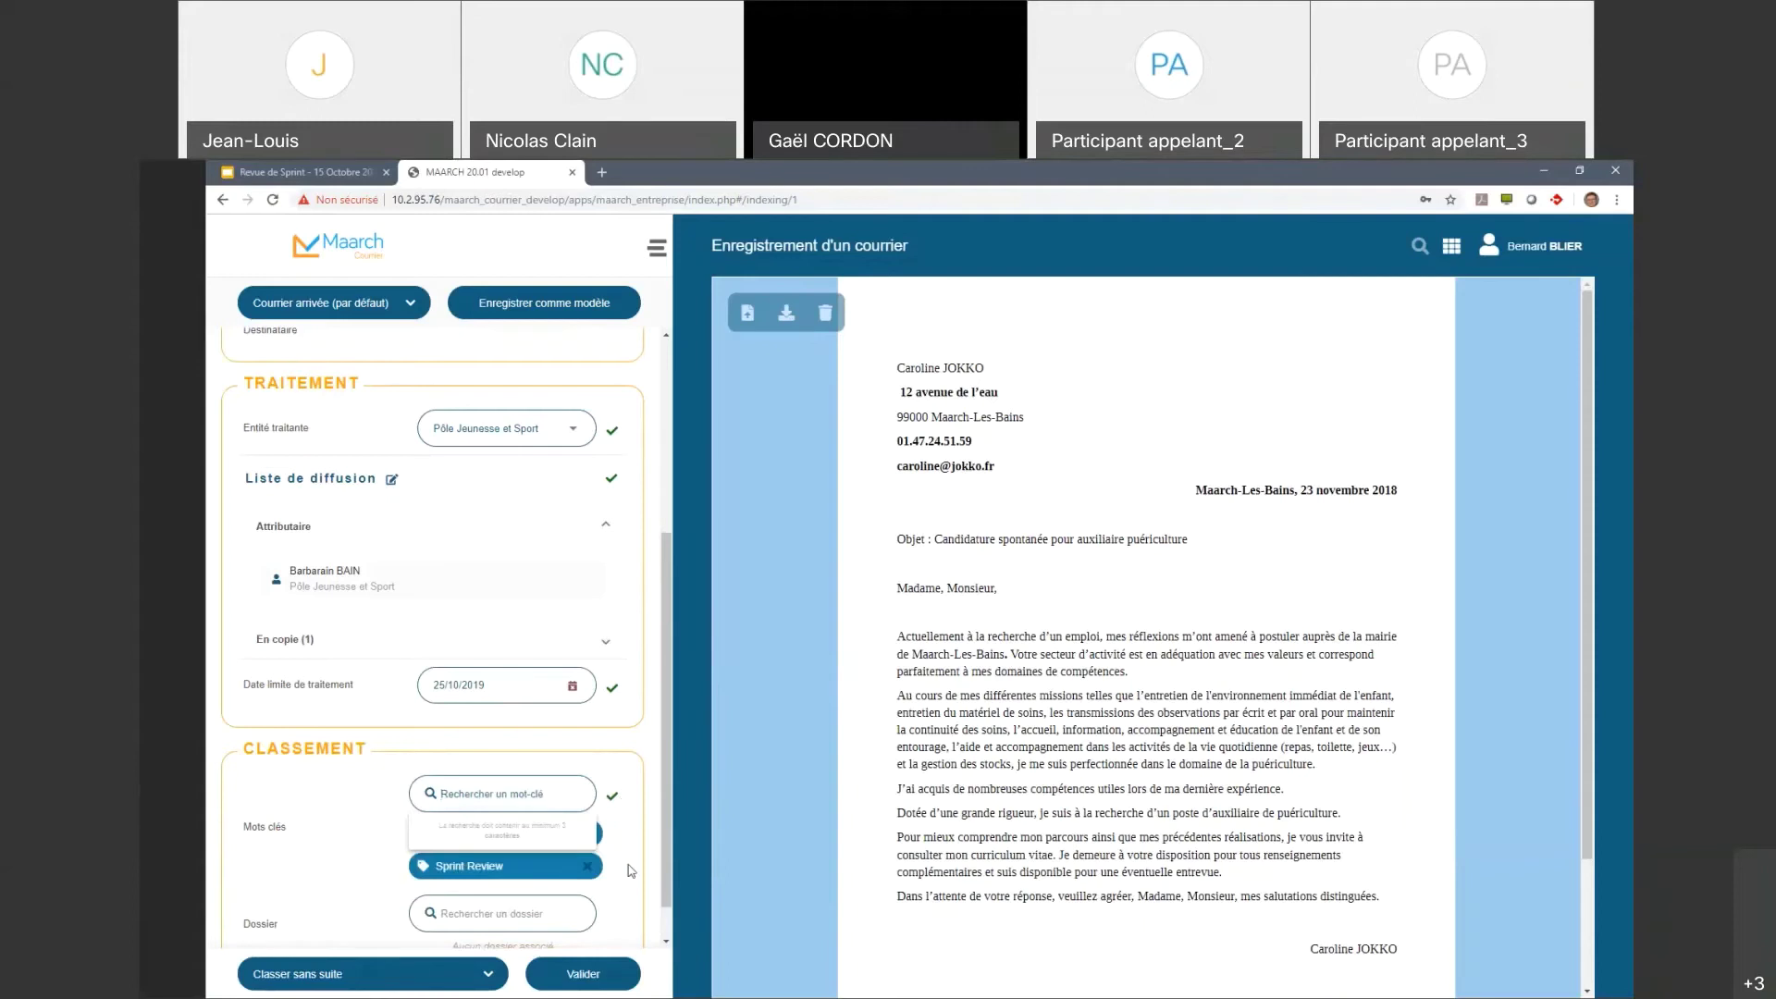
pyautogui.click(651, 899)
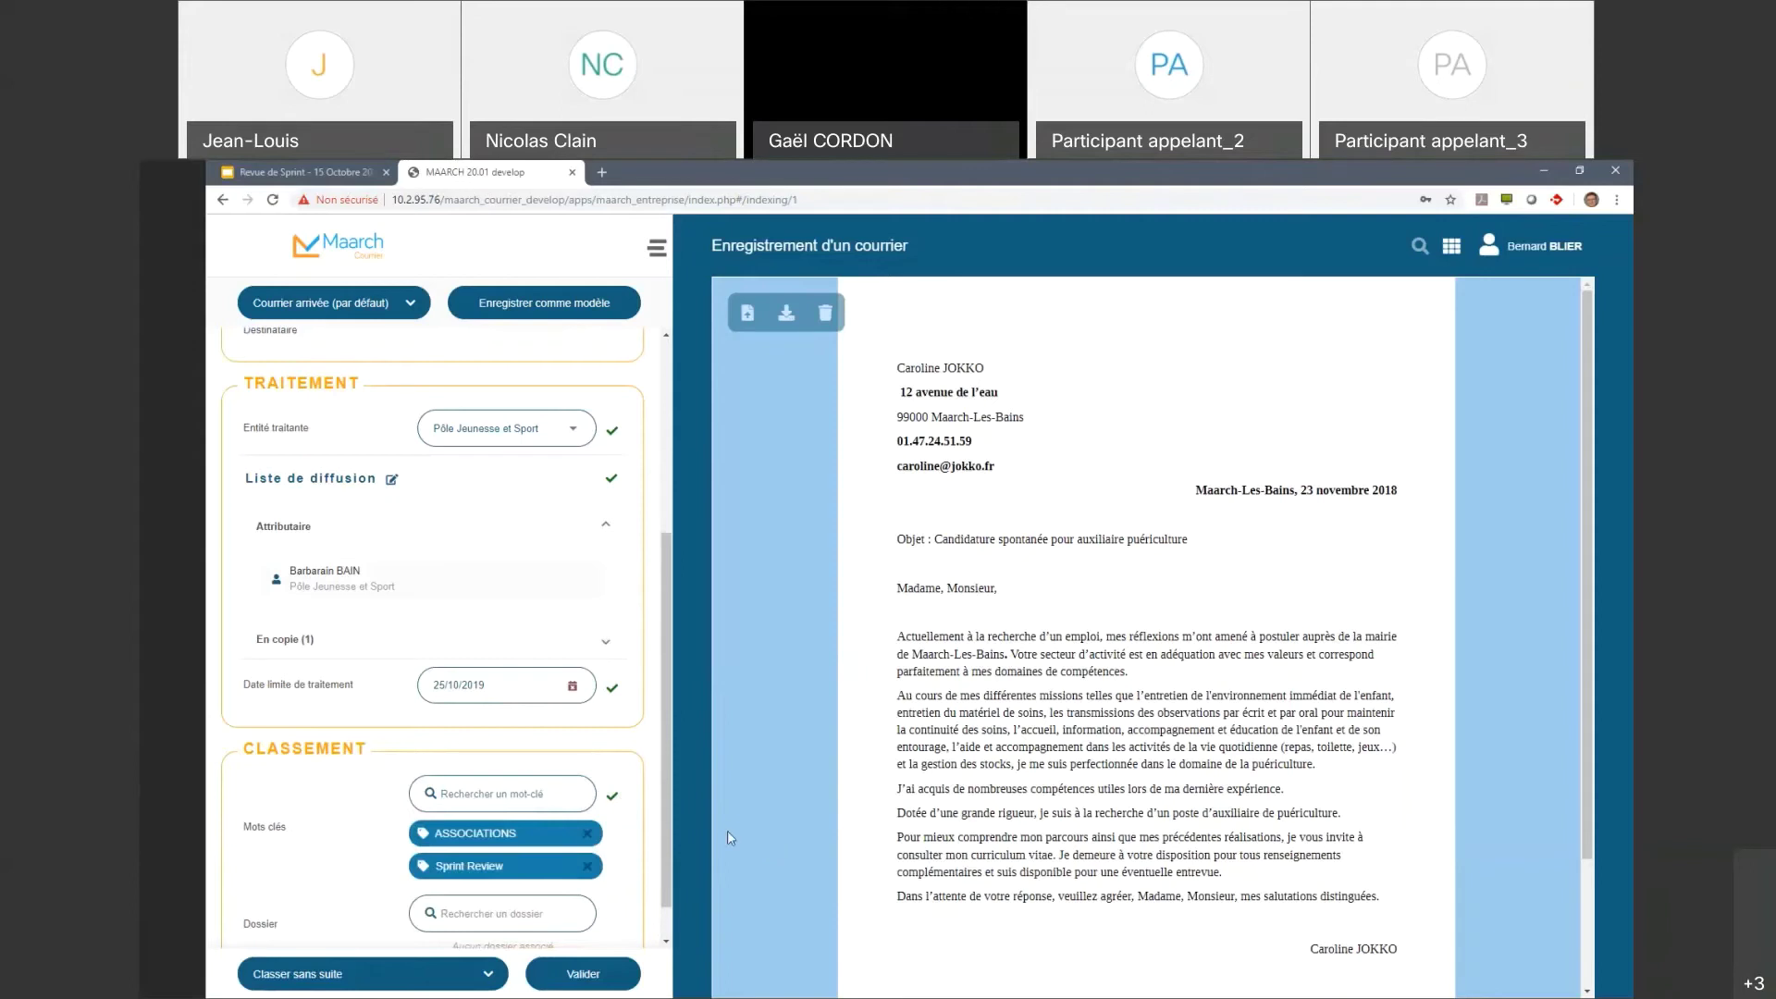
# Step: Create a folder named Revue and associate it with the mail in its classification
pyautogui.click(546, 915)
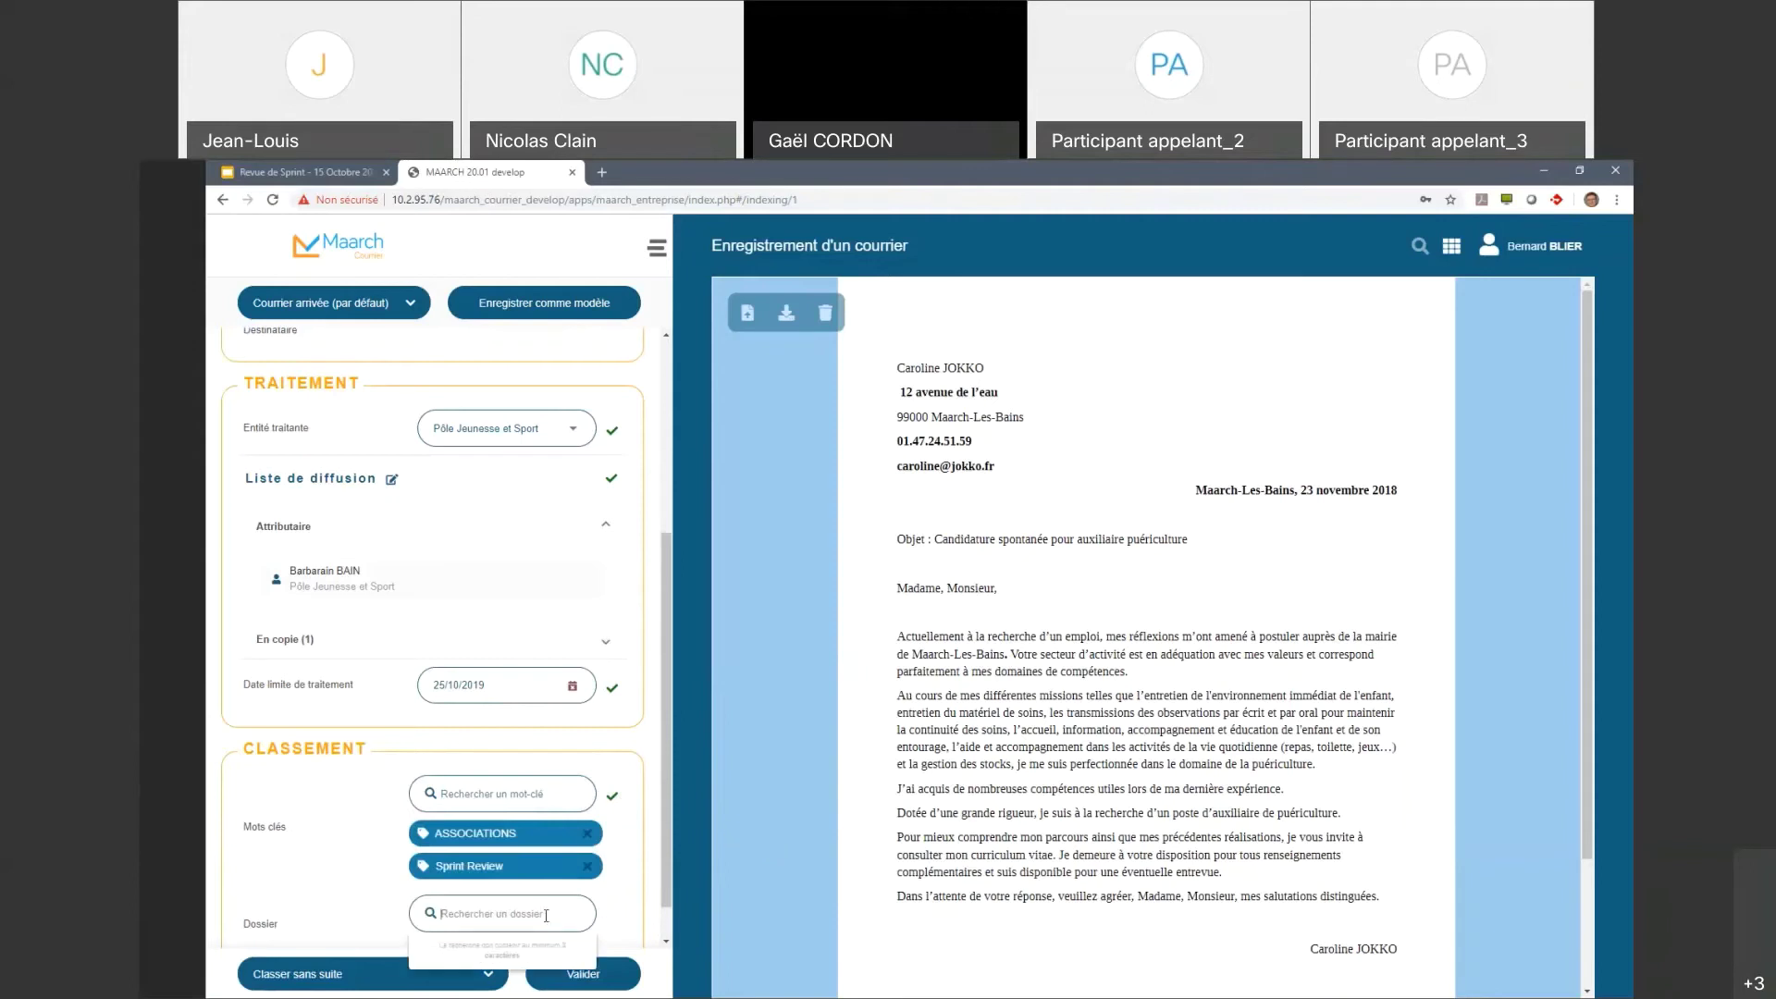
pyautogui.write('Revue')
pyautogui.click(574, 916)
pyautogui.moveTo(662, 832); pyautogui.dragTo(664, 878)
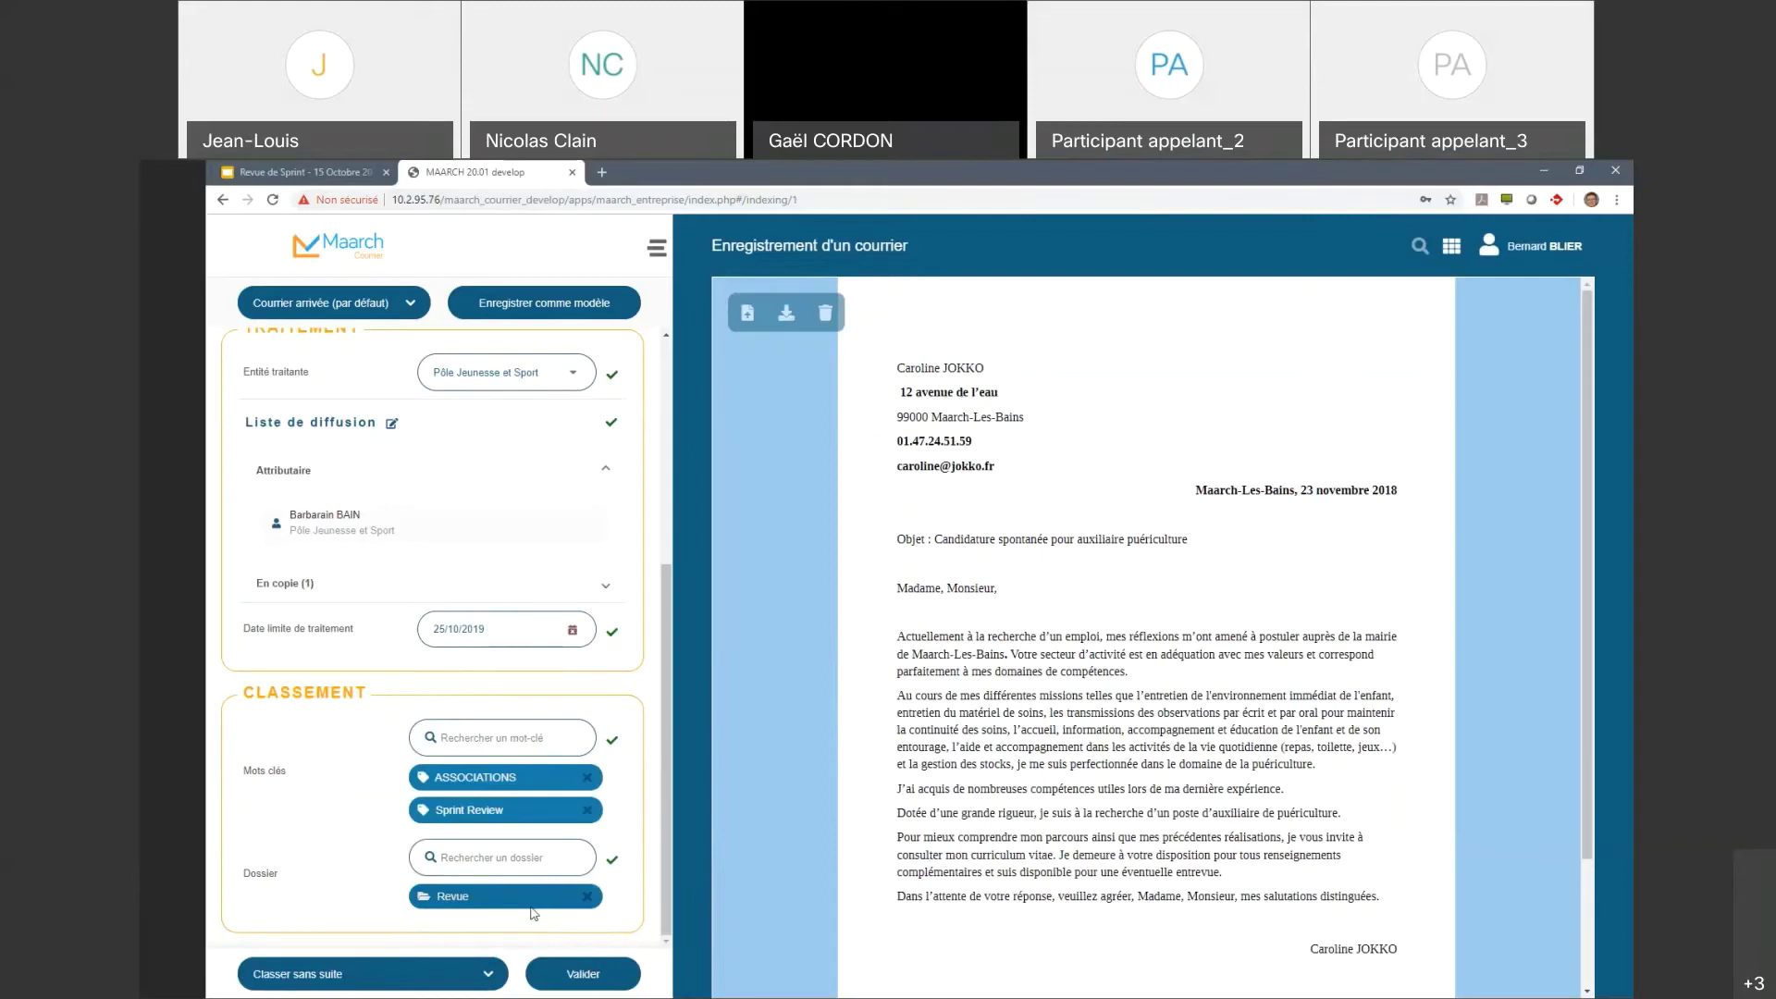
pyautogui.click(514, 857)
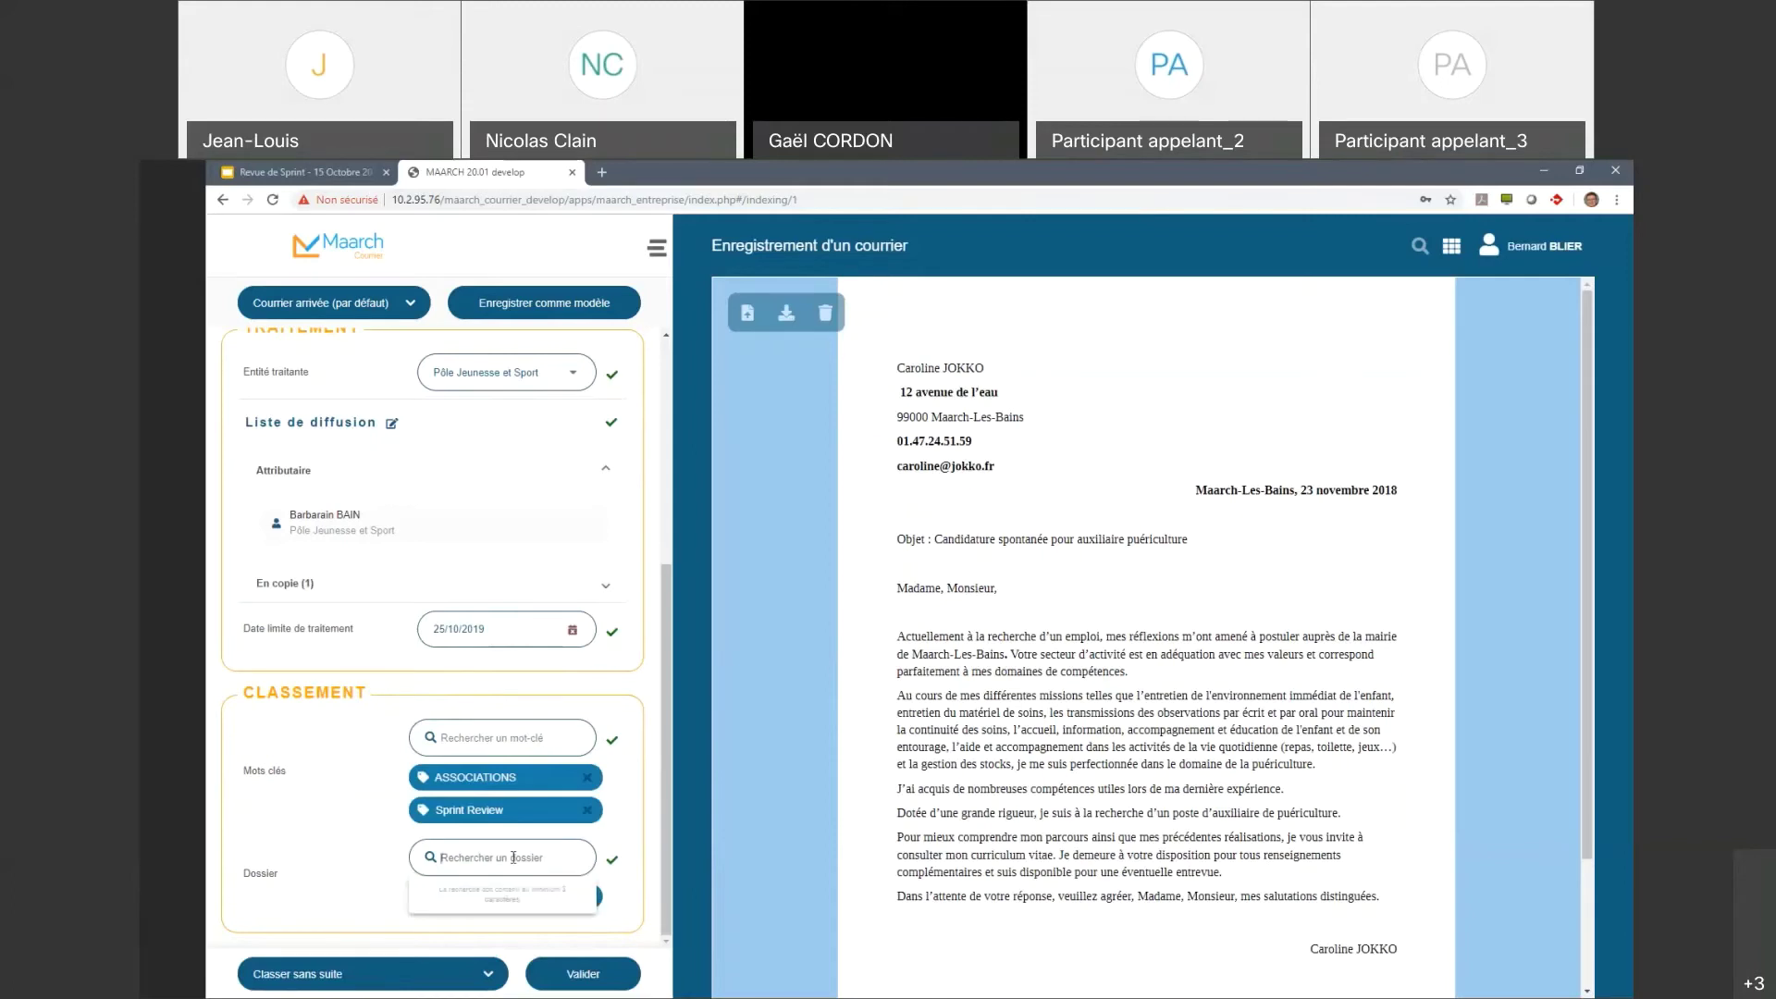
pyautogui.click(654, 891)
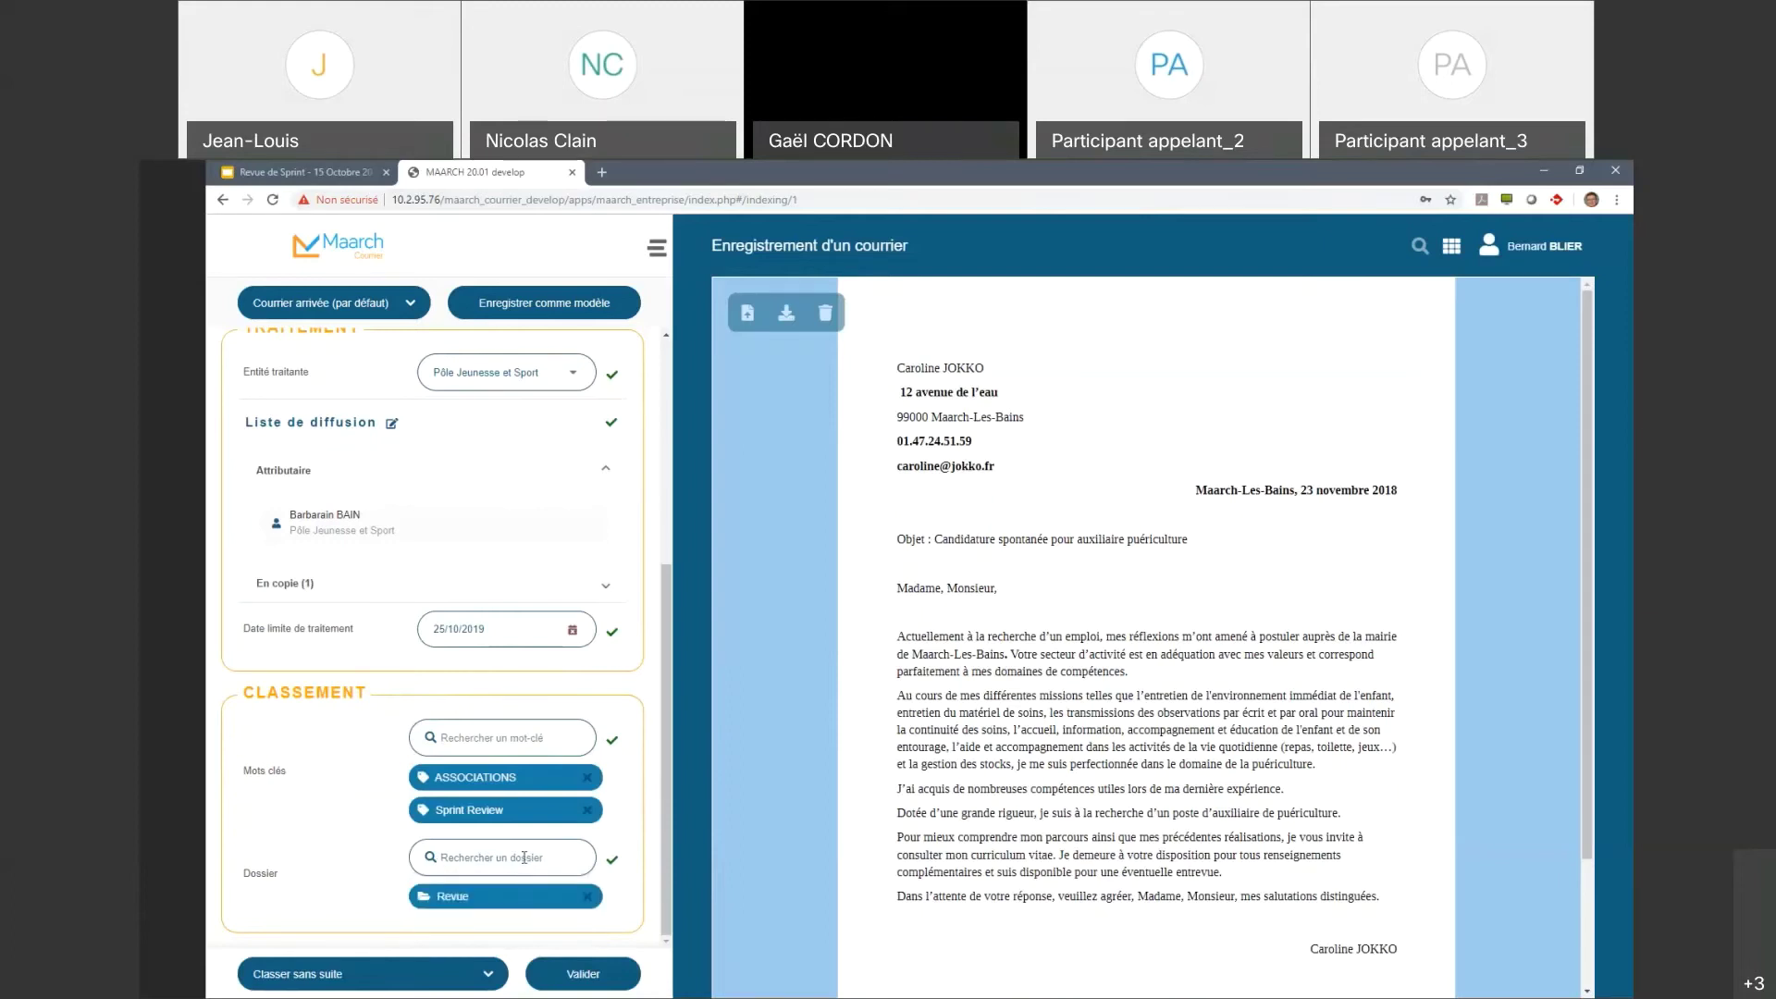
pyautogui.scroll(10, 654, 893)
pyautogui.scroll(-10, 653, 894)
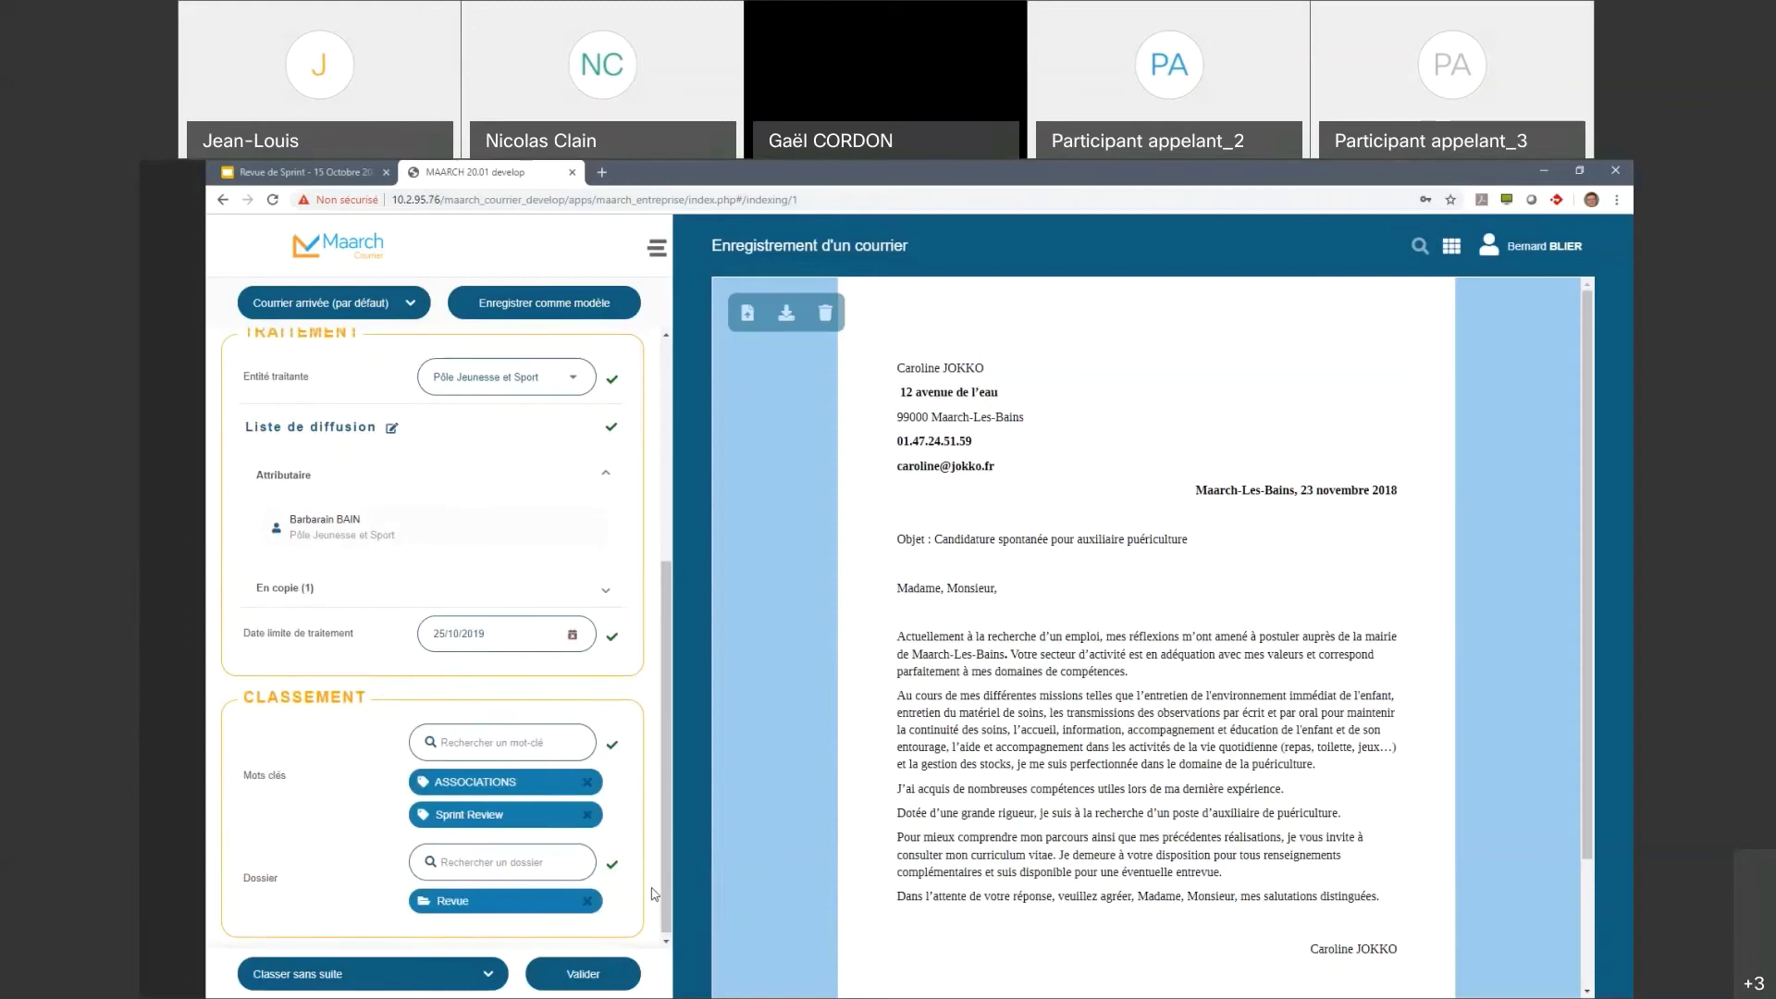
pyautogui.scroll(4, 653, 893)
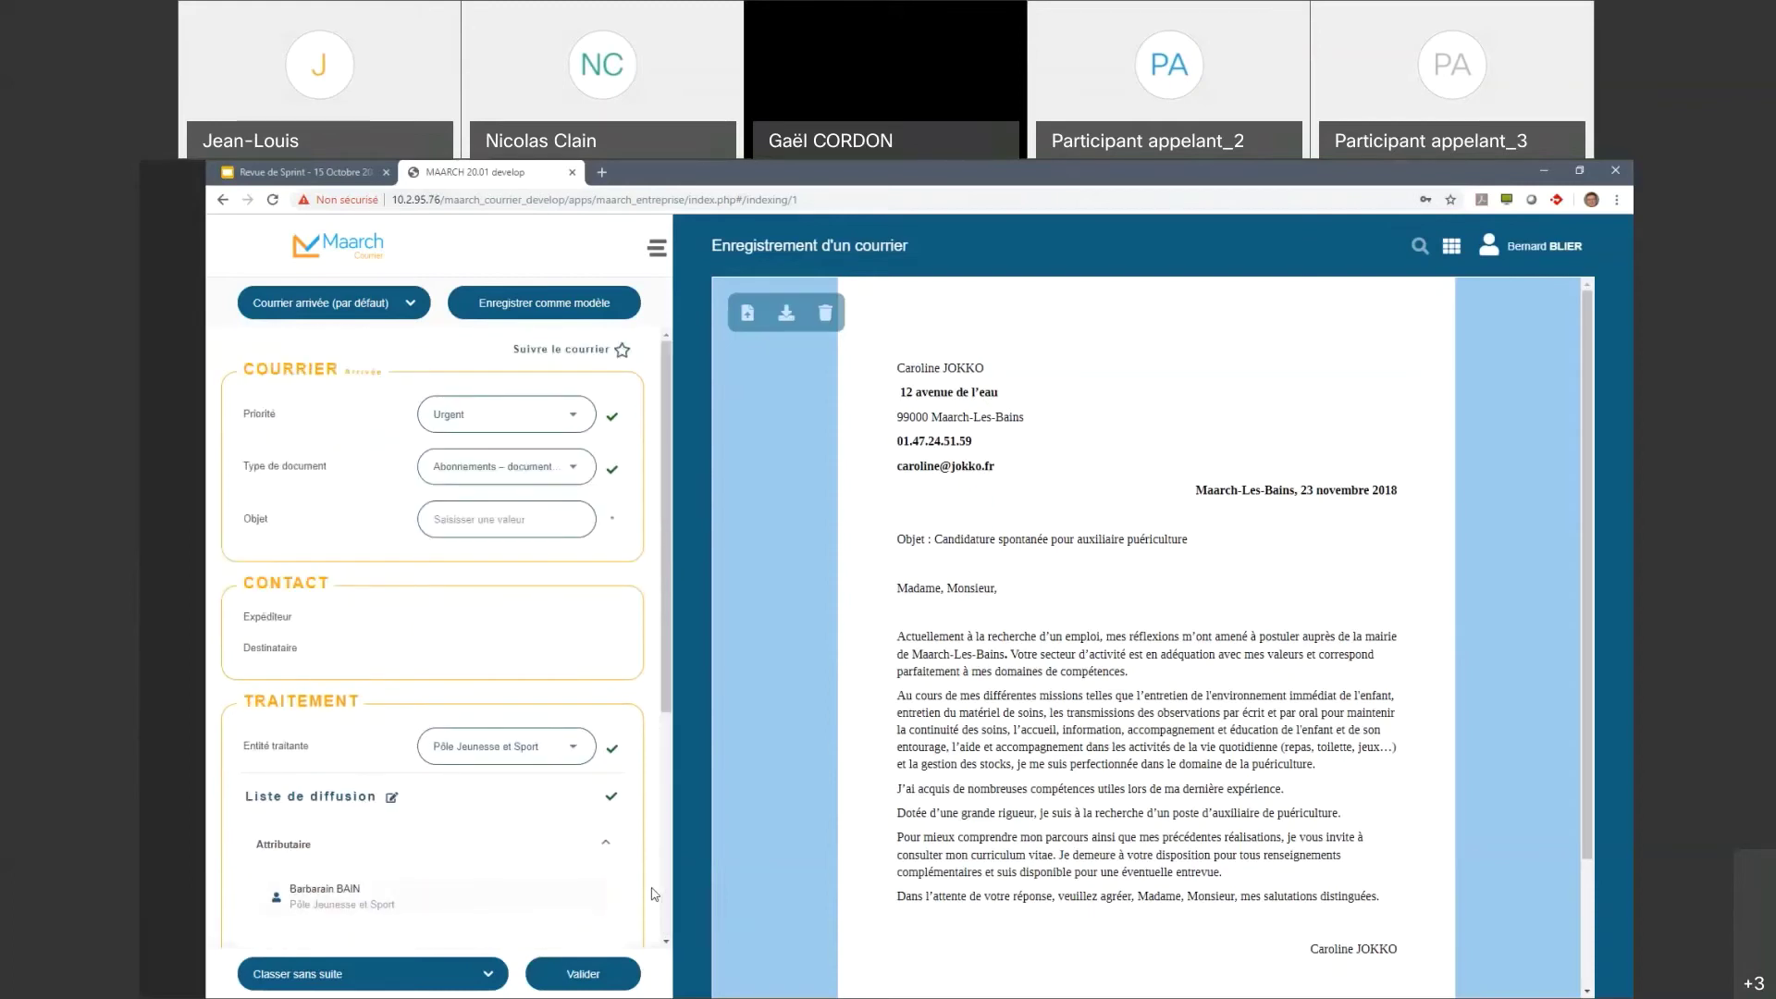
pyautogui.scroll(-3, 652, 894)
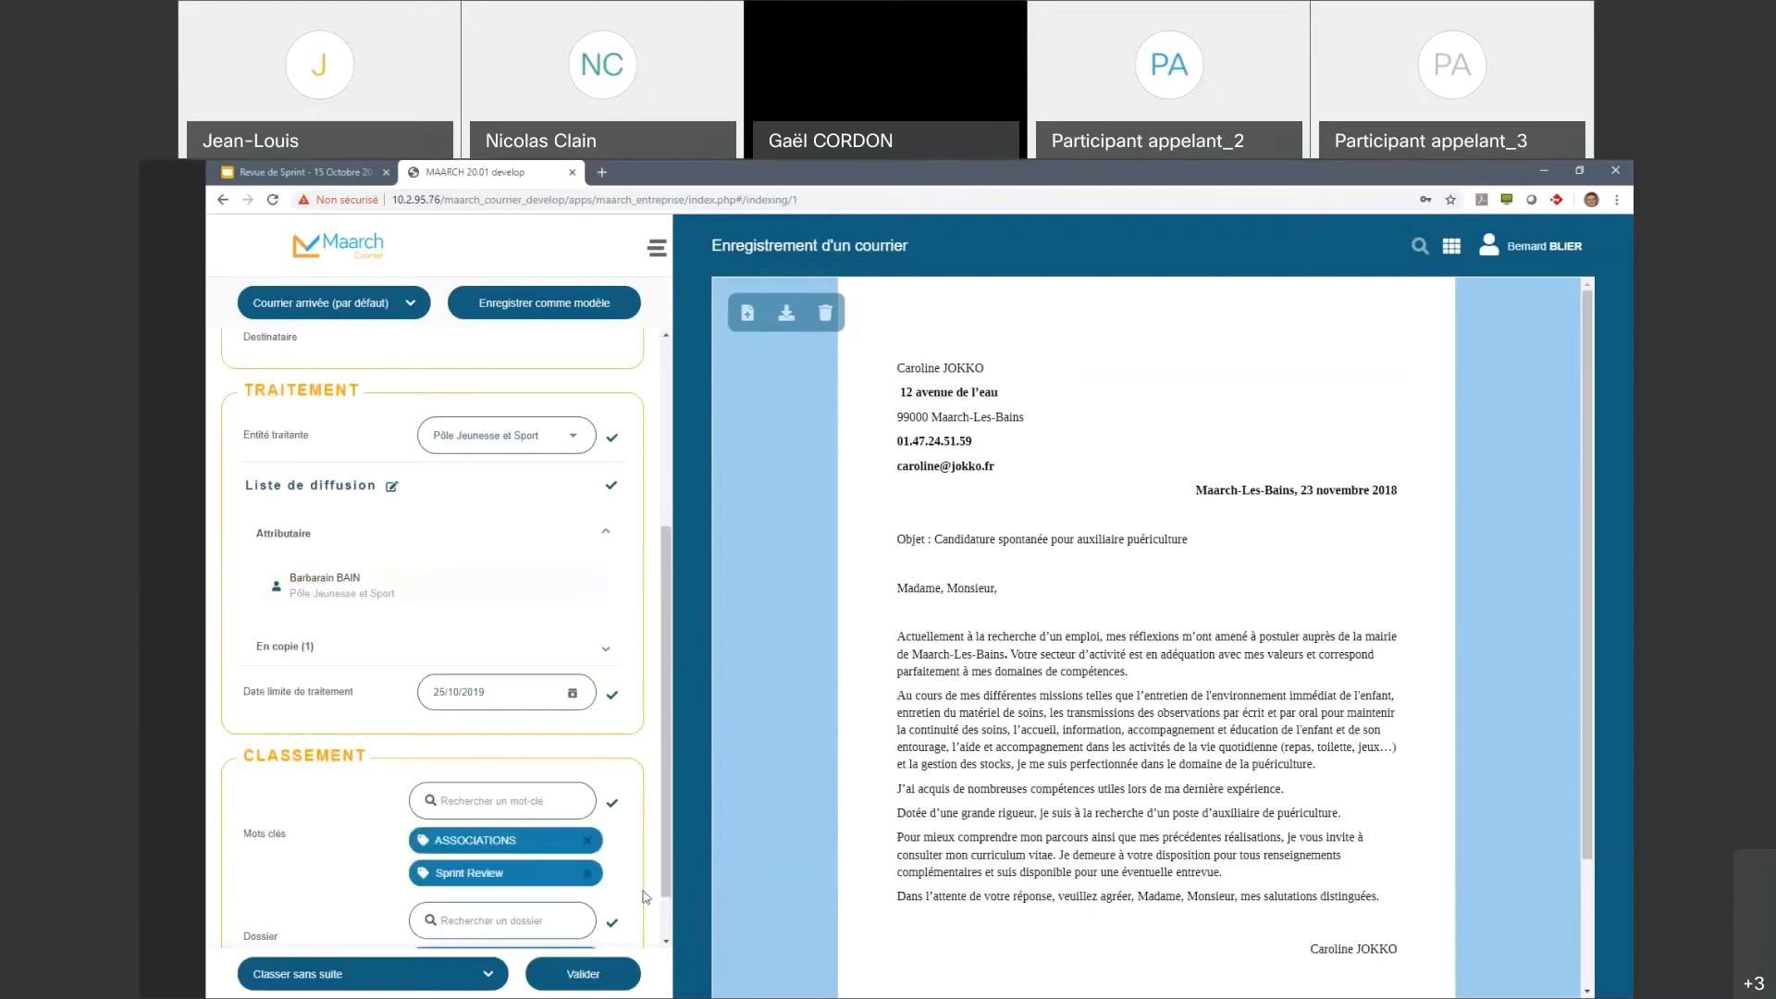
pyautogui.click(418, 311)
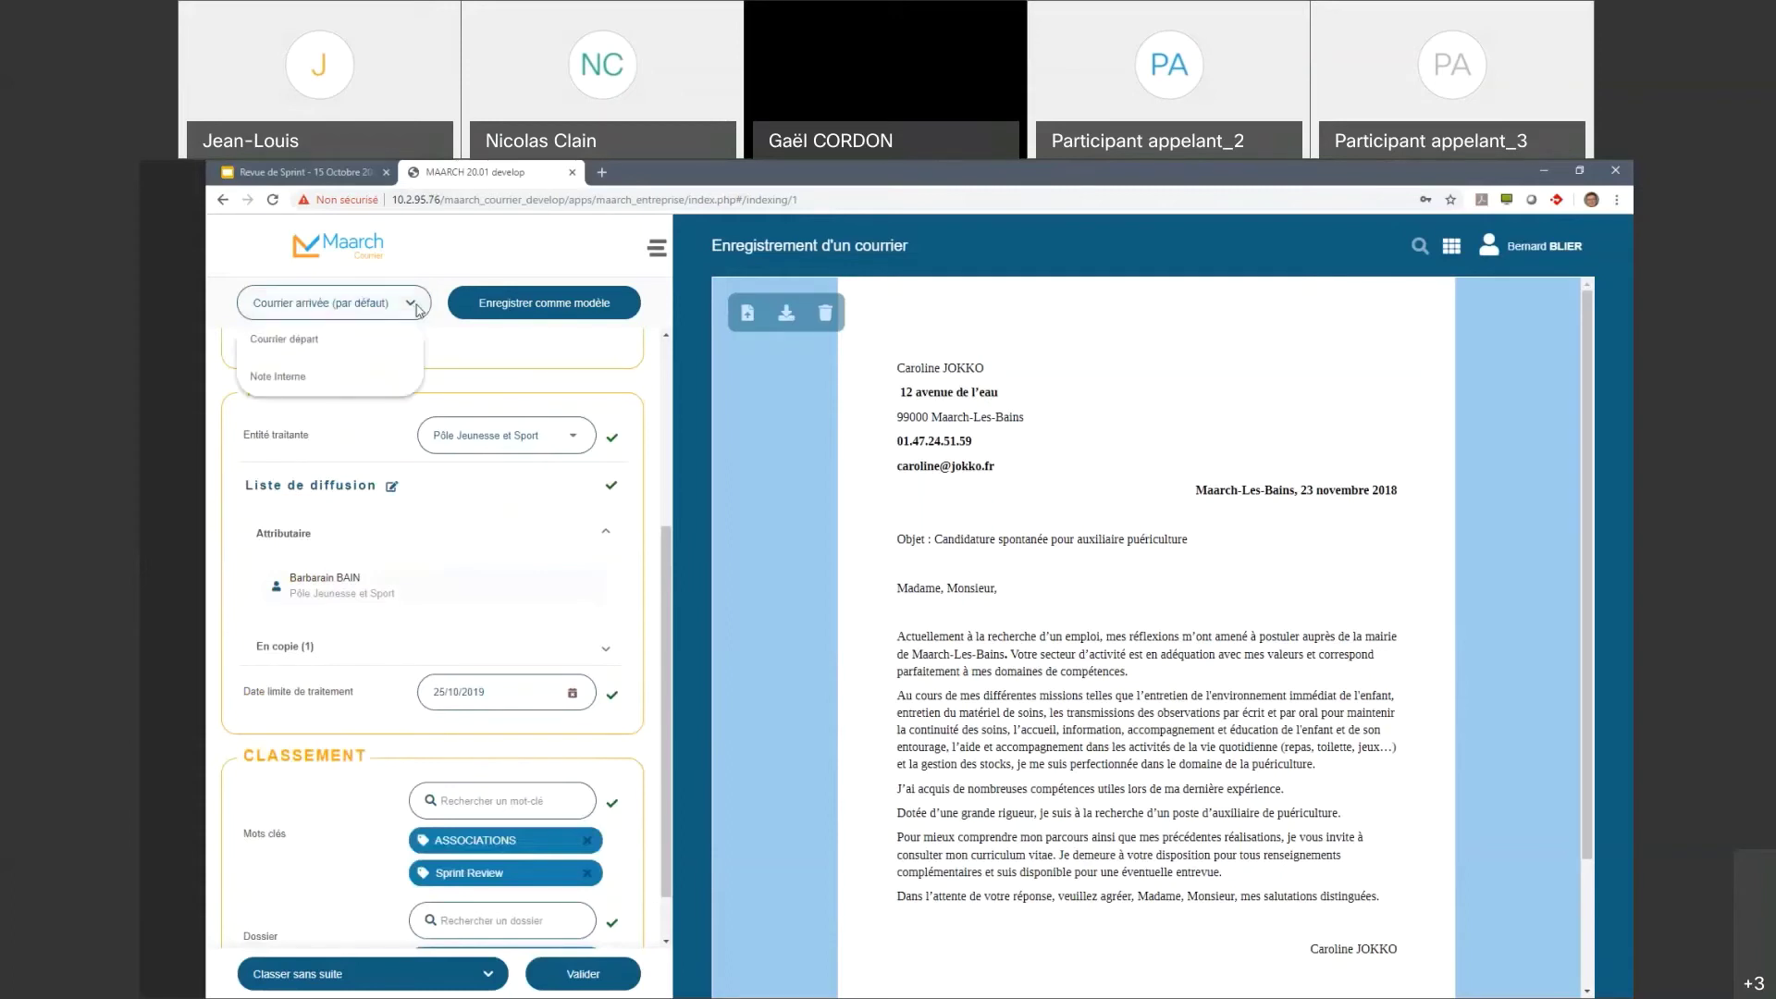
pyautogui.click(418, 311)
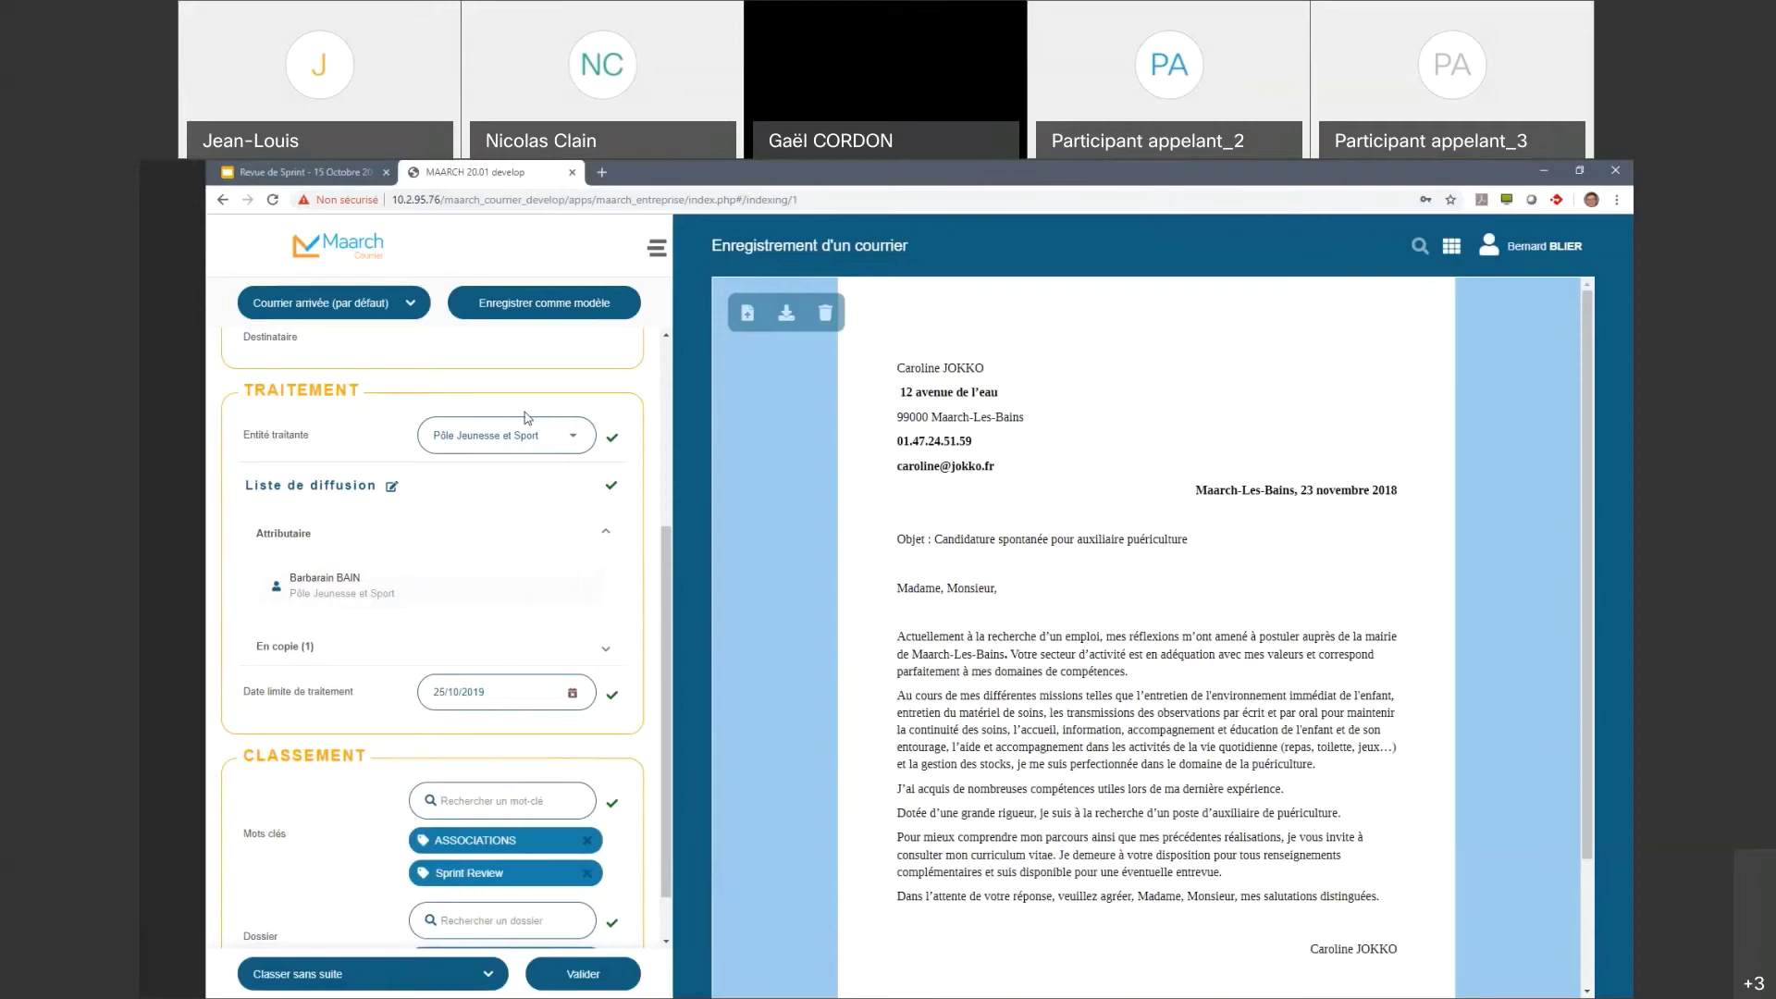
# Step: Switch the registration form's model to Note Interne, followed by Courrier départ
pyautogui.click(370, 302)
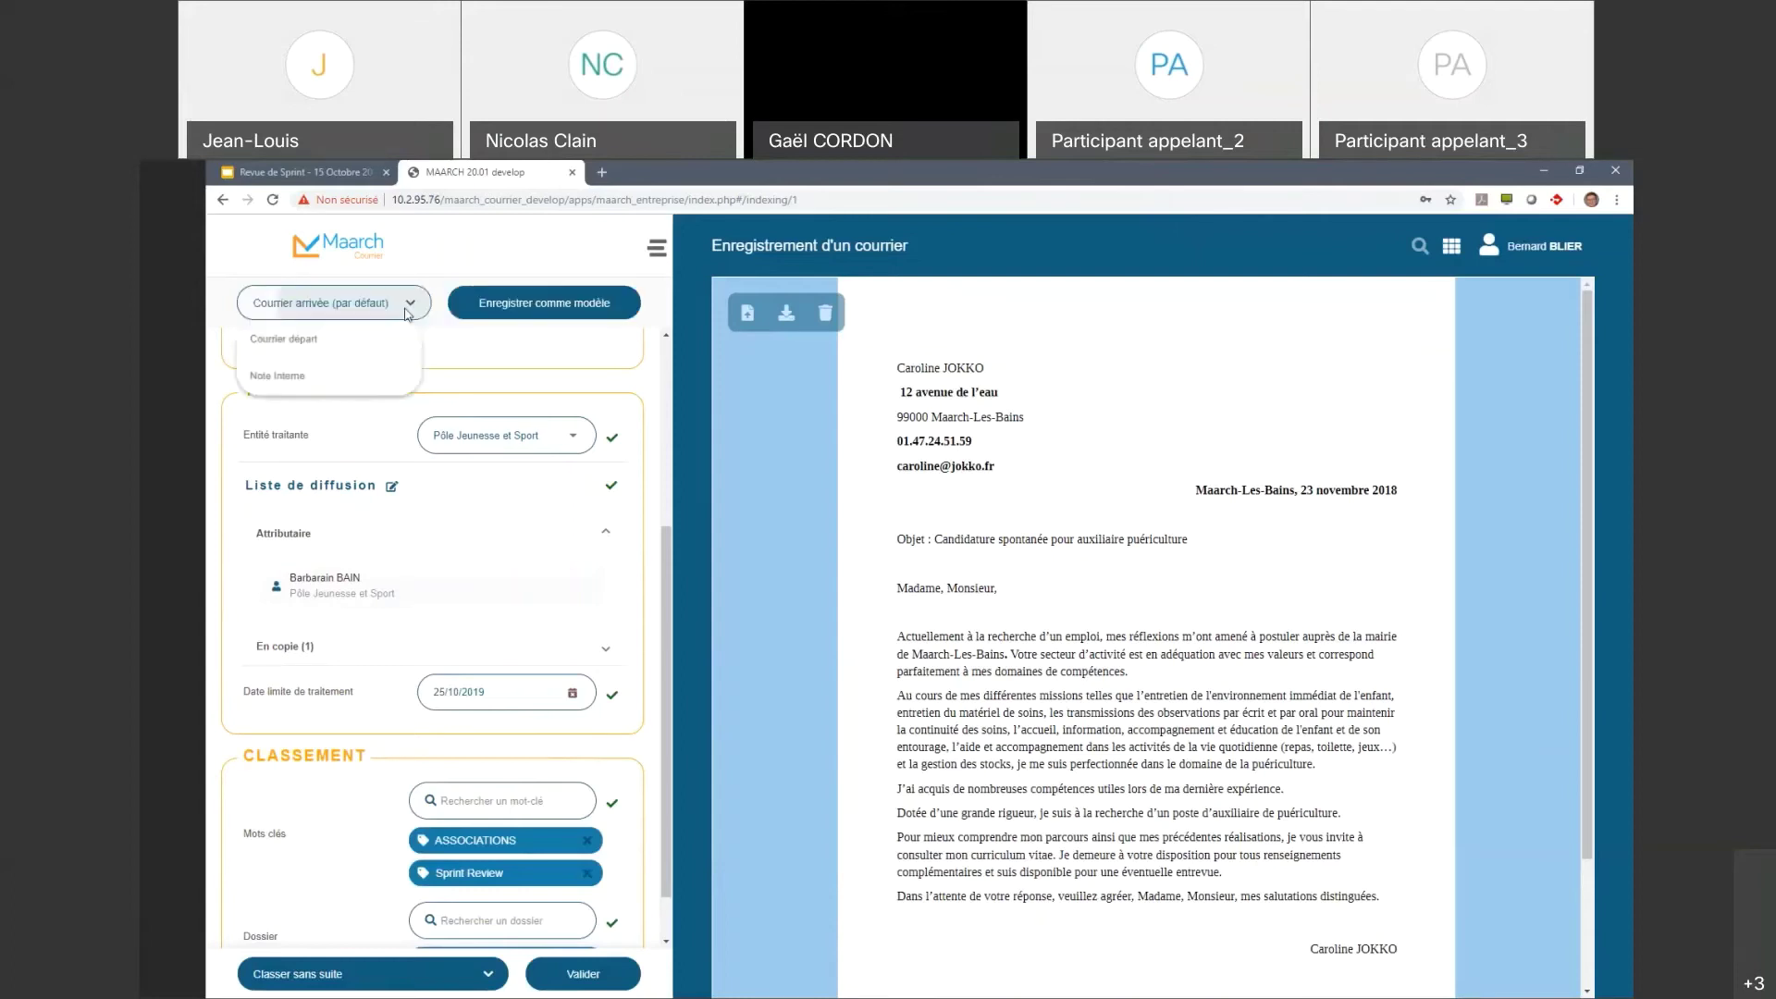
pyautogui.click(370, 377)
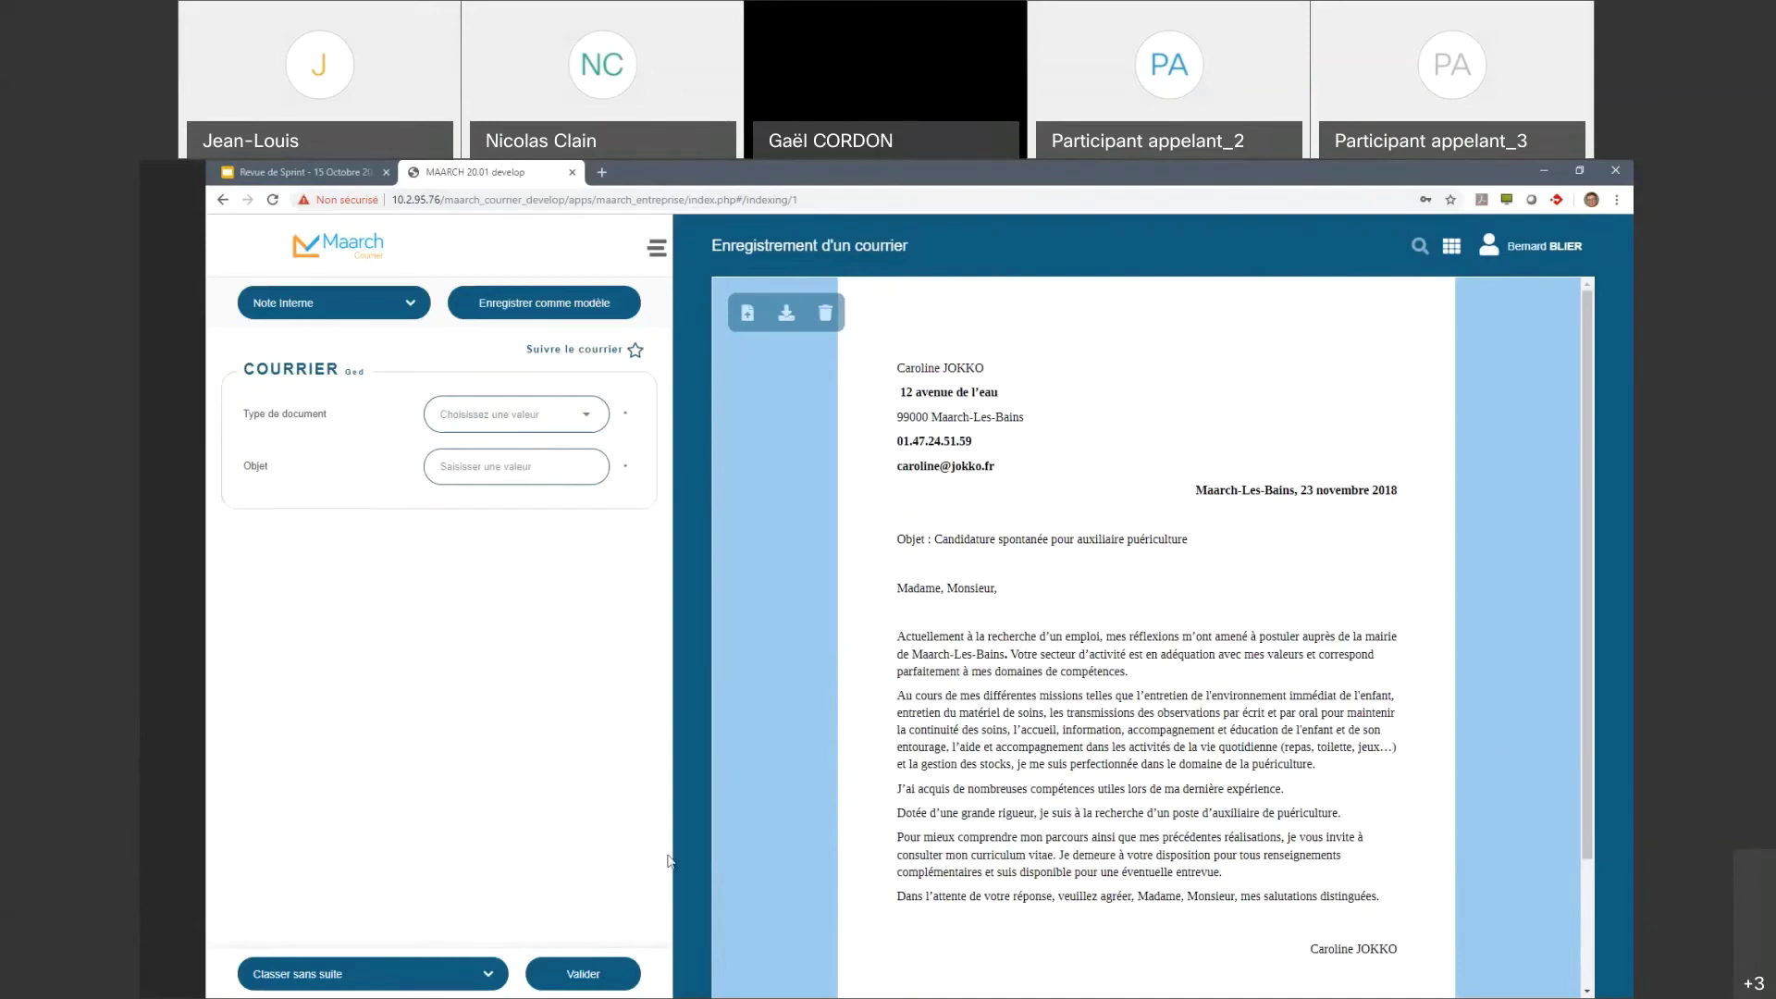
pyautogui.click(366, 303)
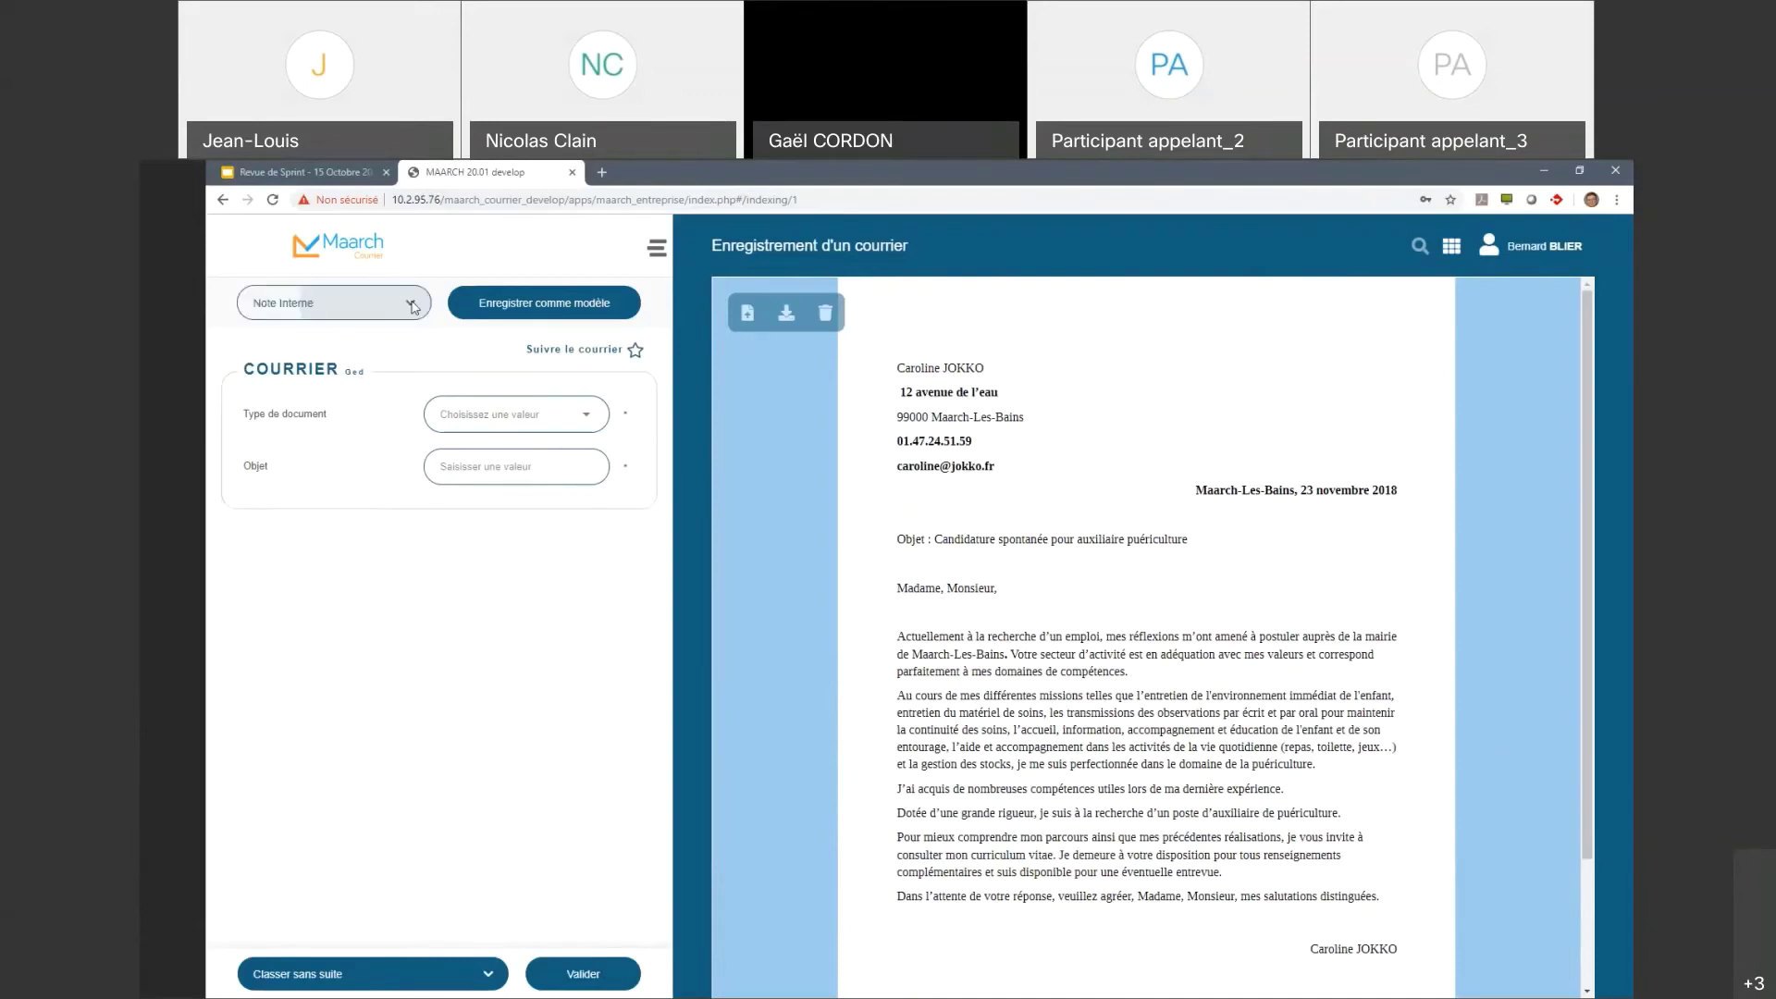
pyautogui.click(365, 348)
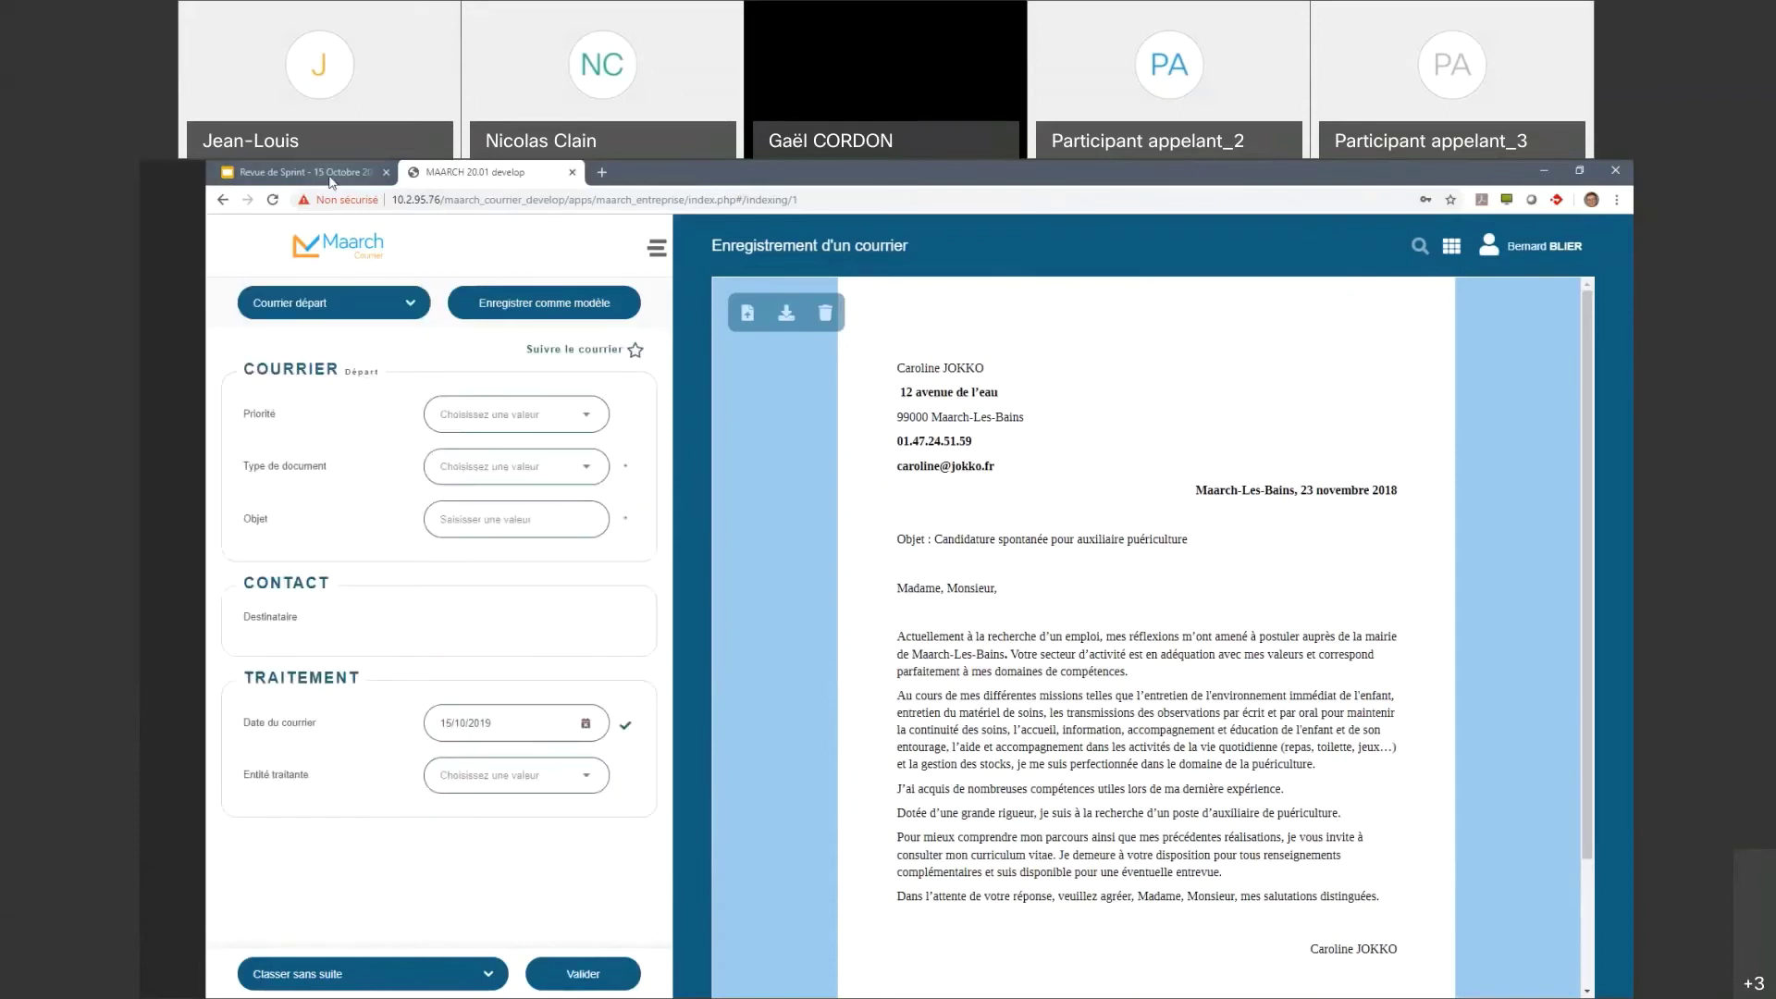
# Step: Switch to the Revue de Sprint - 15 Octobre 2019 presentation in Google Slides and start the slideshow from the Indexation slide
pyautogui.click(305, 173)
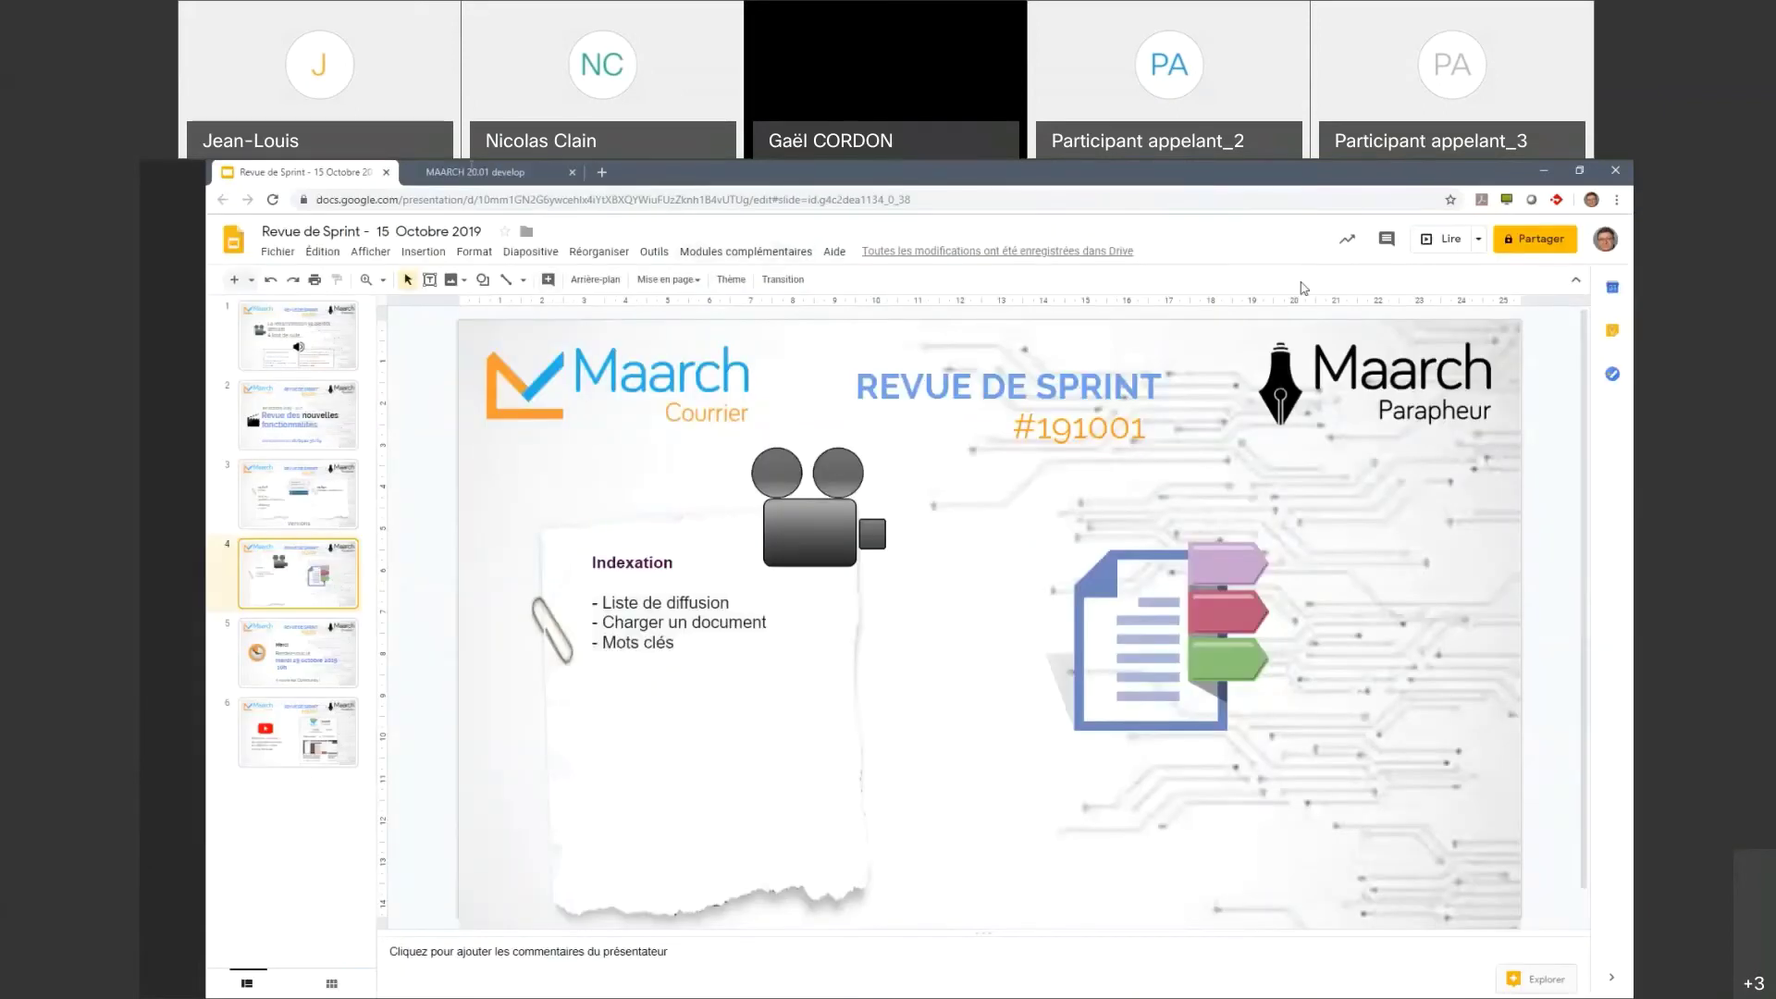
pyautogui.click(1448, 238)
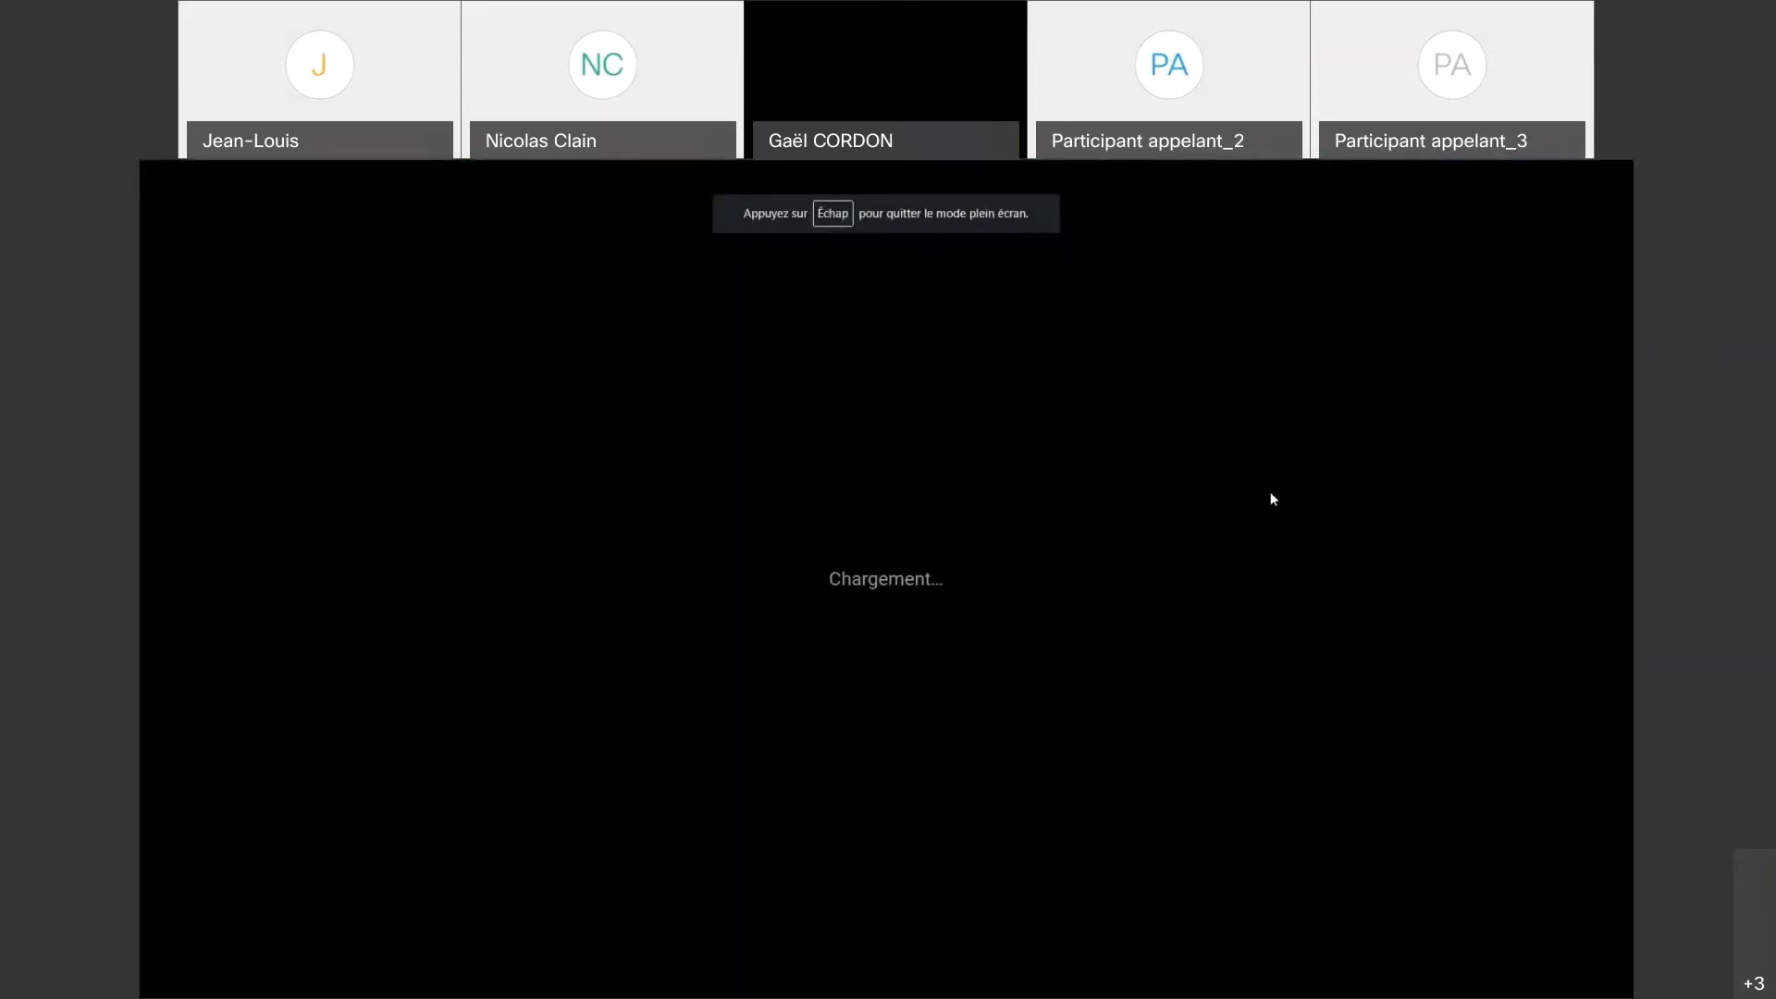
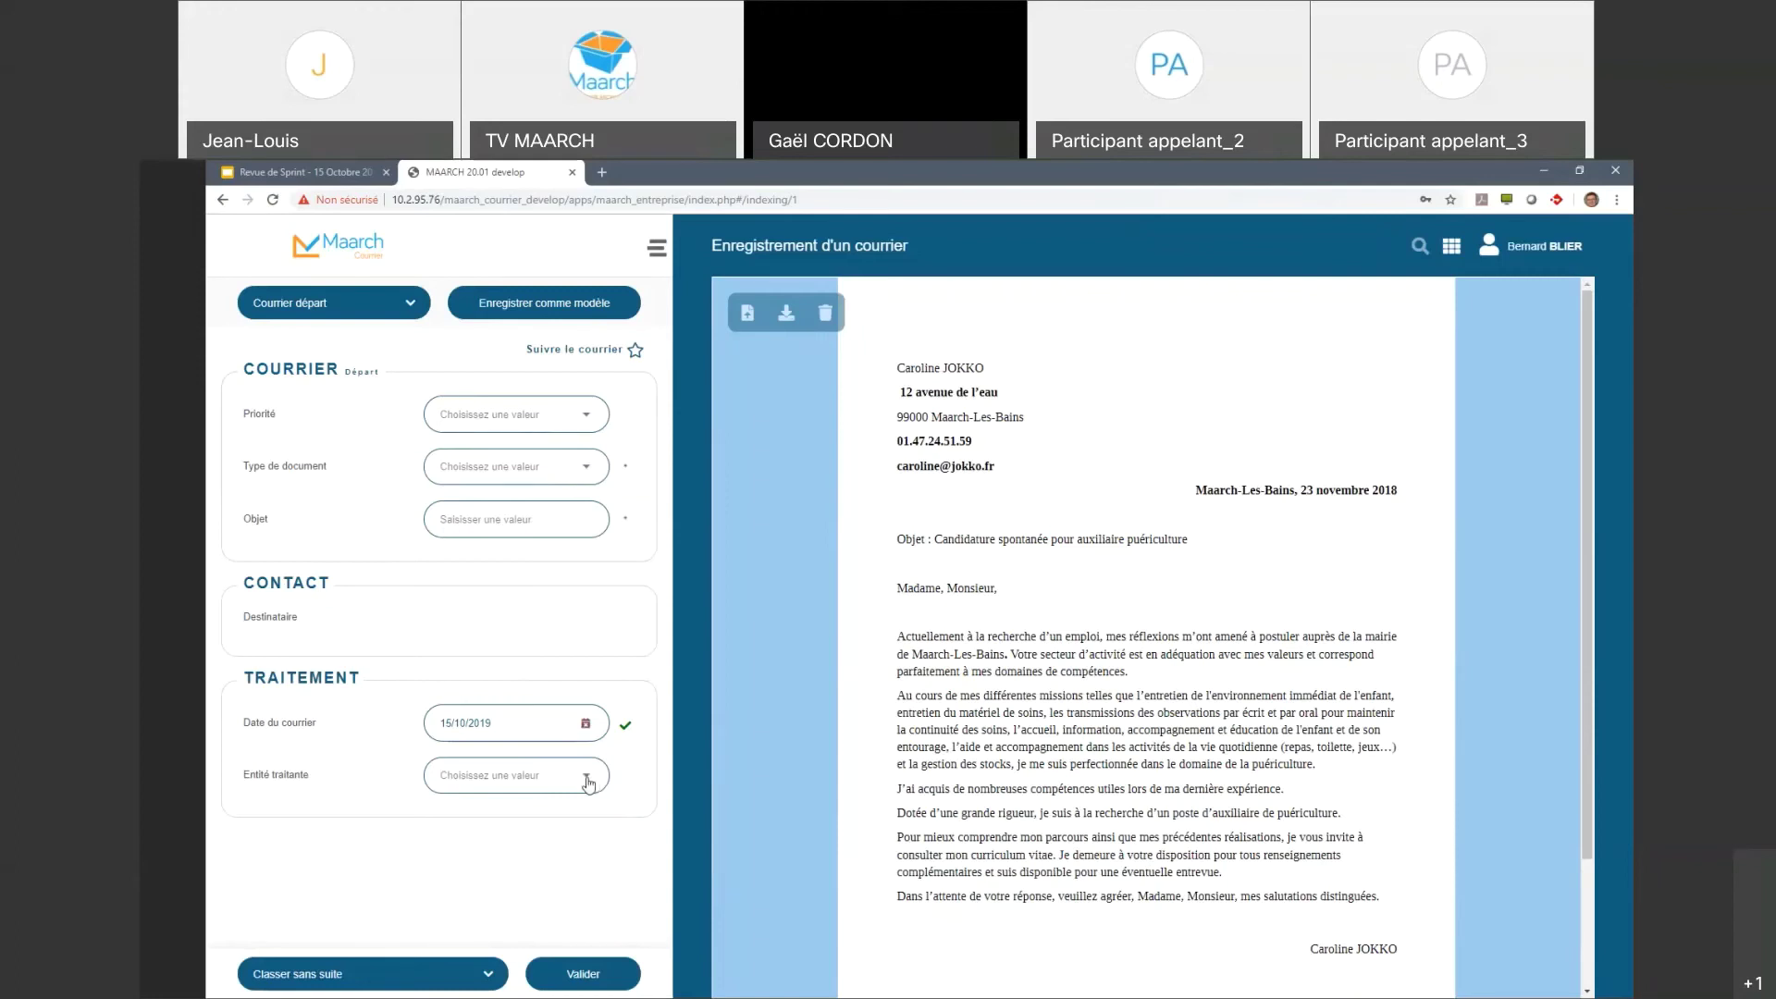
# Step: Switch the registration form in Maarch Courrier back to the default Courrier arrivée model
pyautogui.click(416, 305)
pyautogui.click(366, 379)
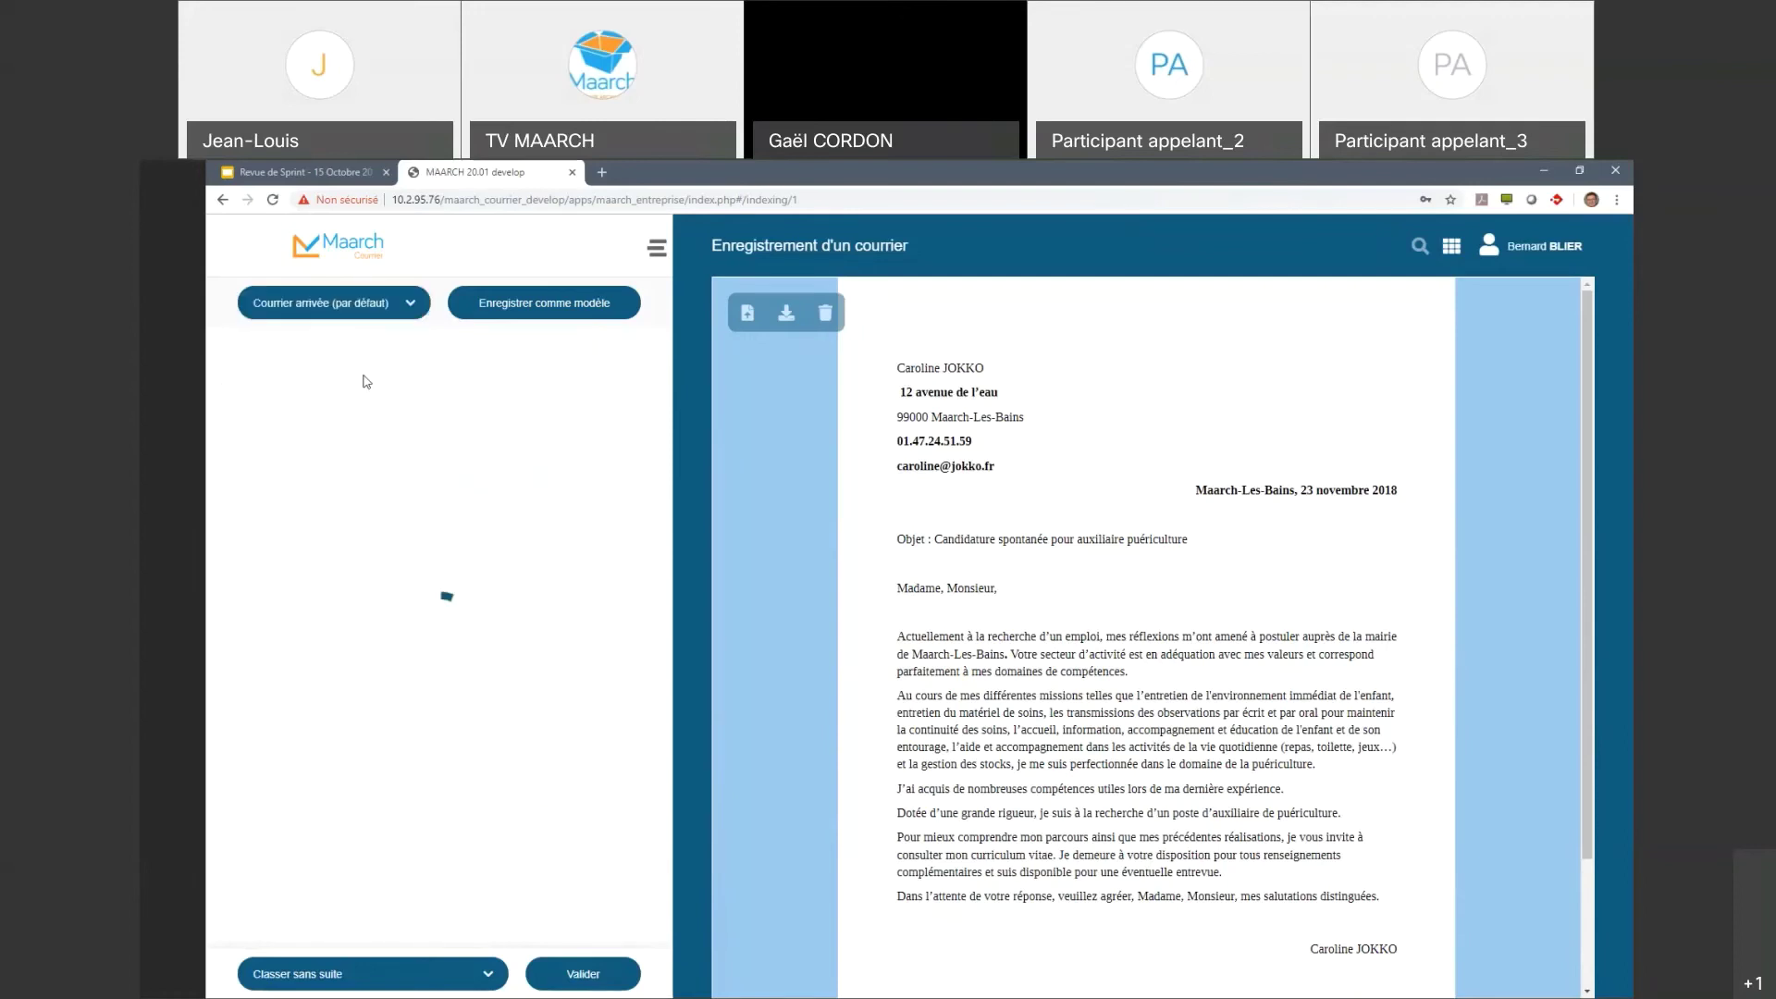
# Step: Search for a folder with the text "ass" in the mail's classification, and clear the search text
pyautogui.scroll(-3, 555, 555)
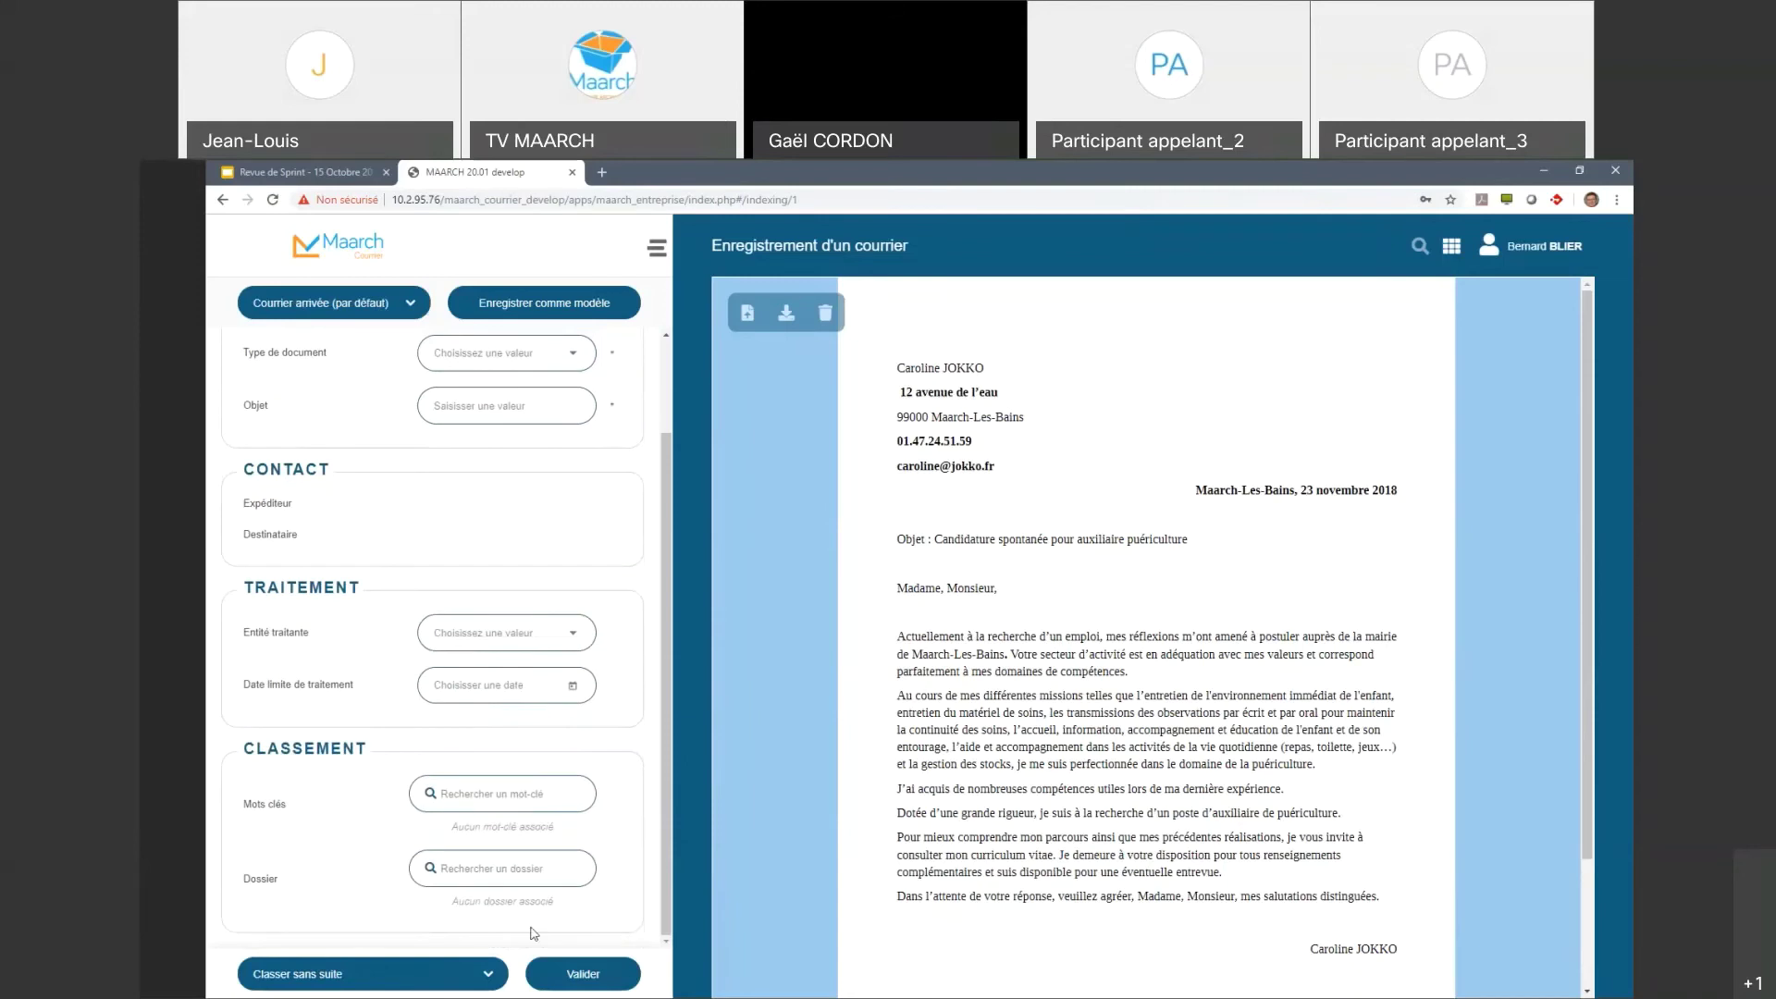
pyautogui.click(509, 866)
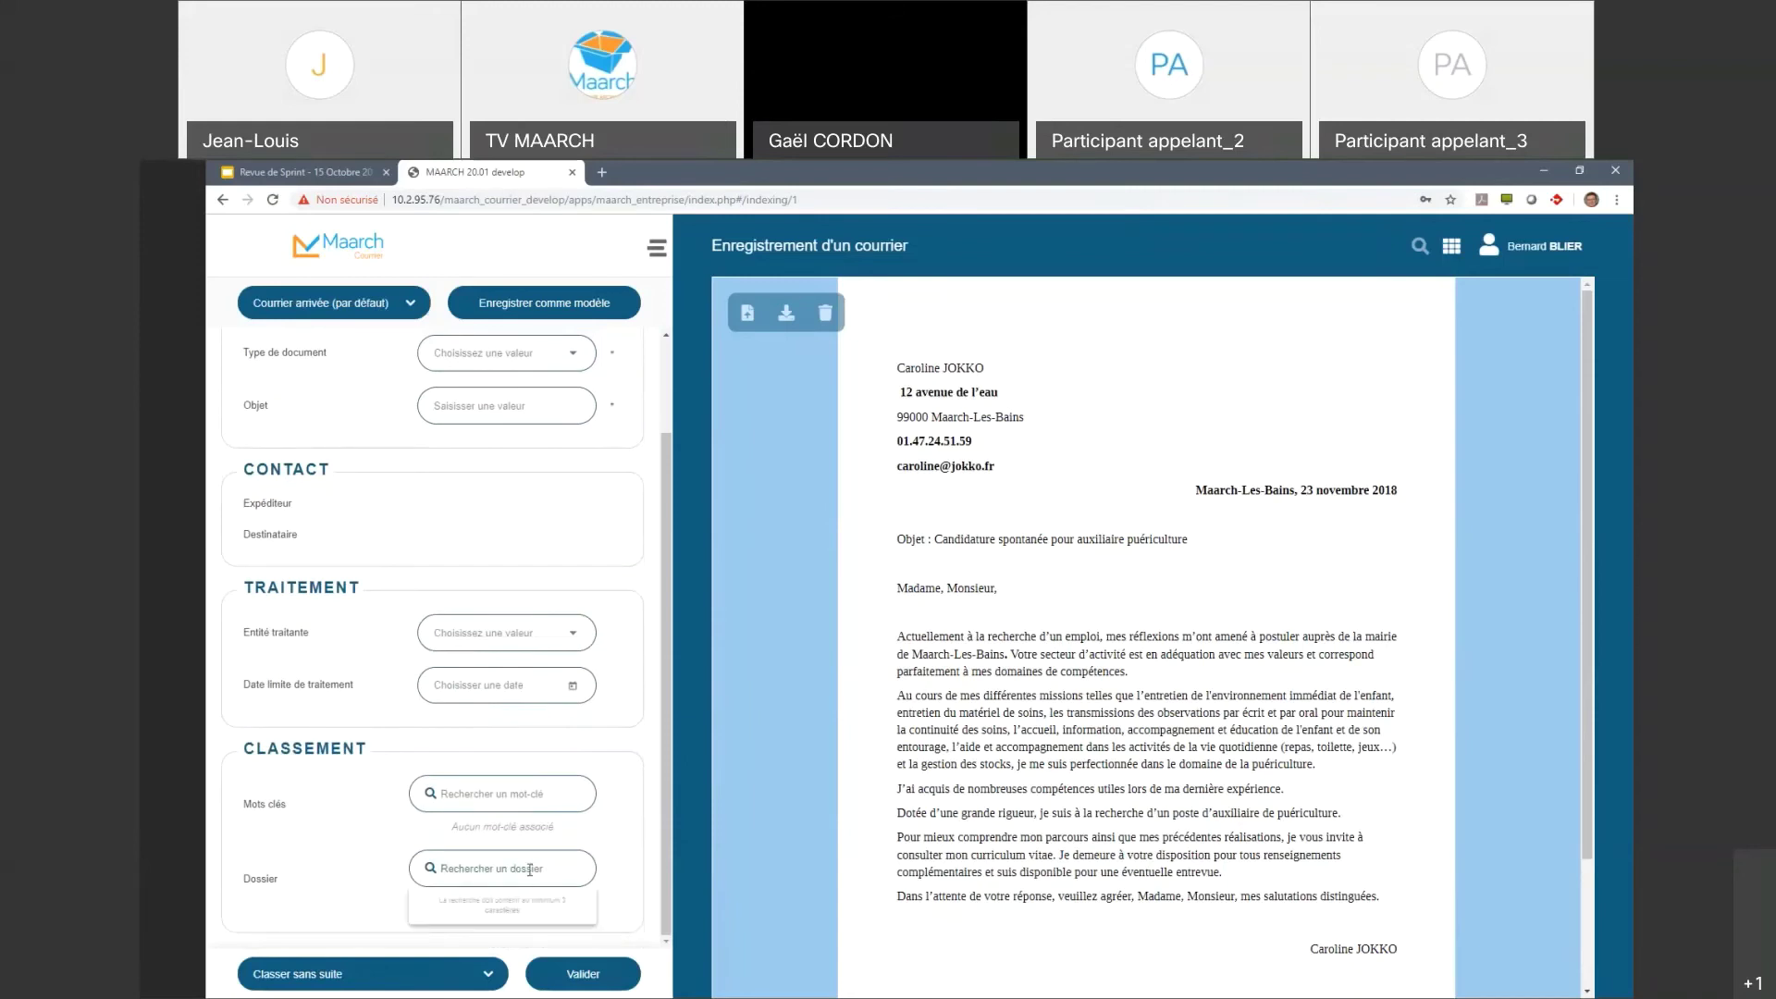
pyautogui.write('ass')
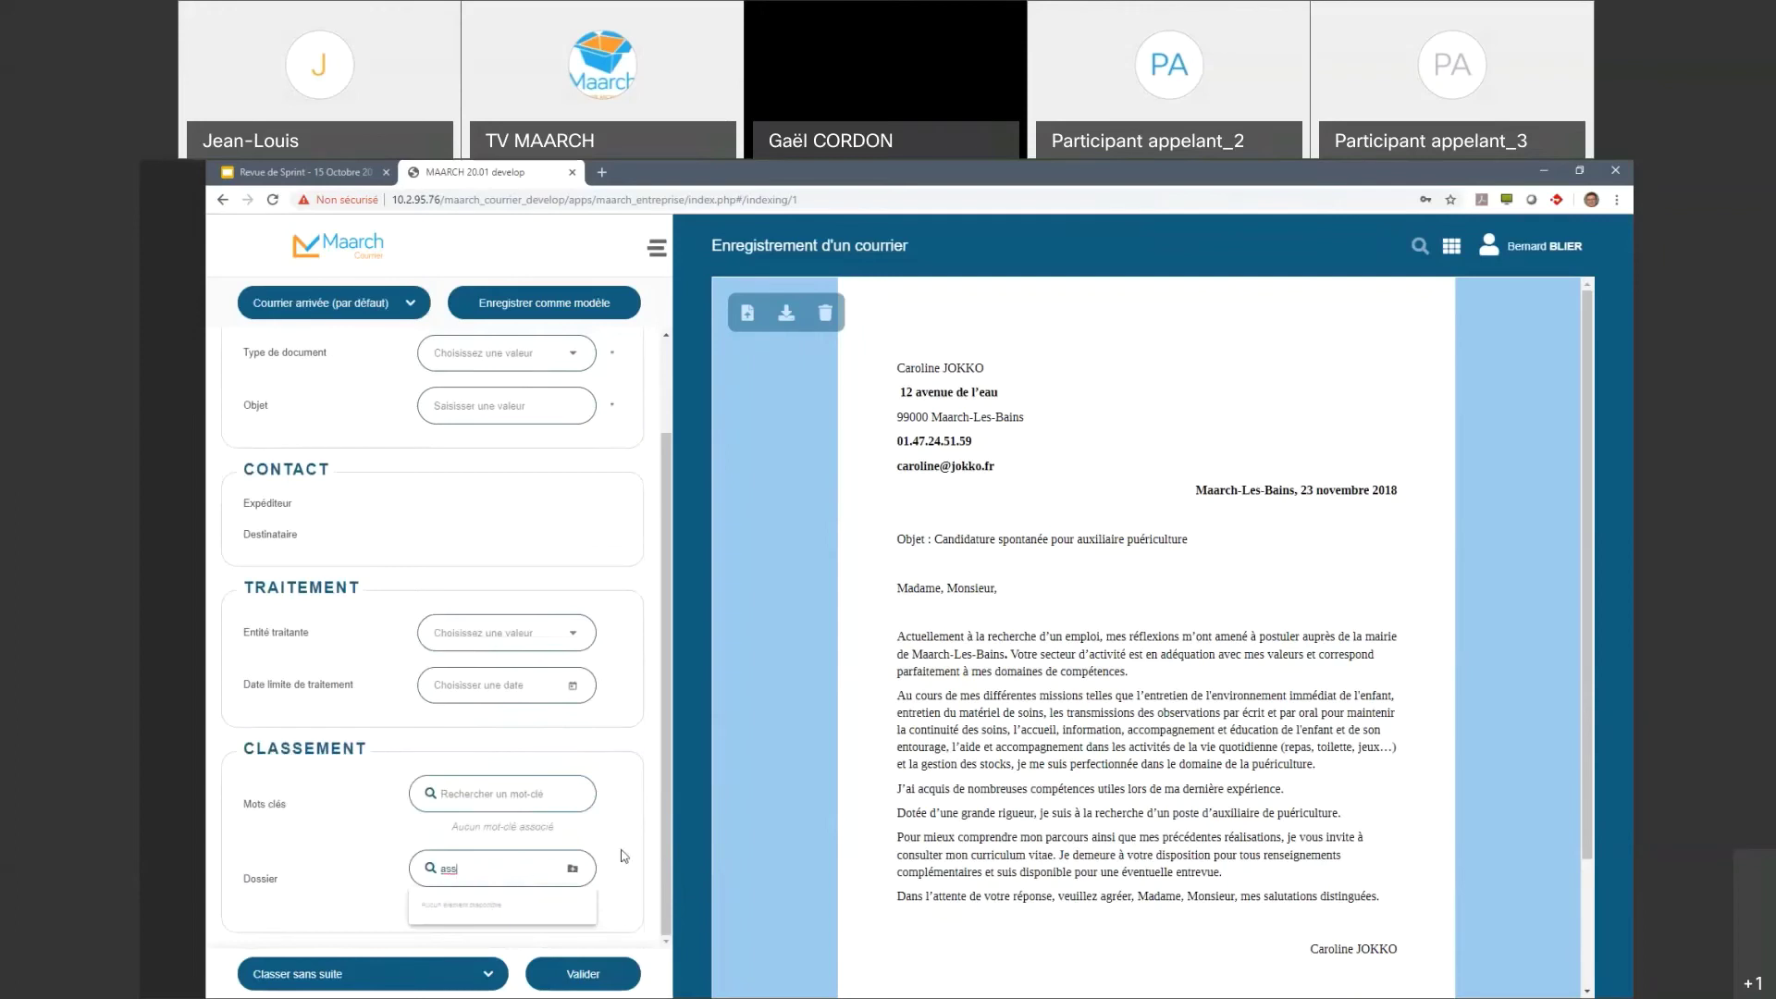
pyautogui.doubleClick(501, 871)
pyautogui.press('BackSpace')
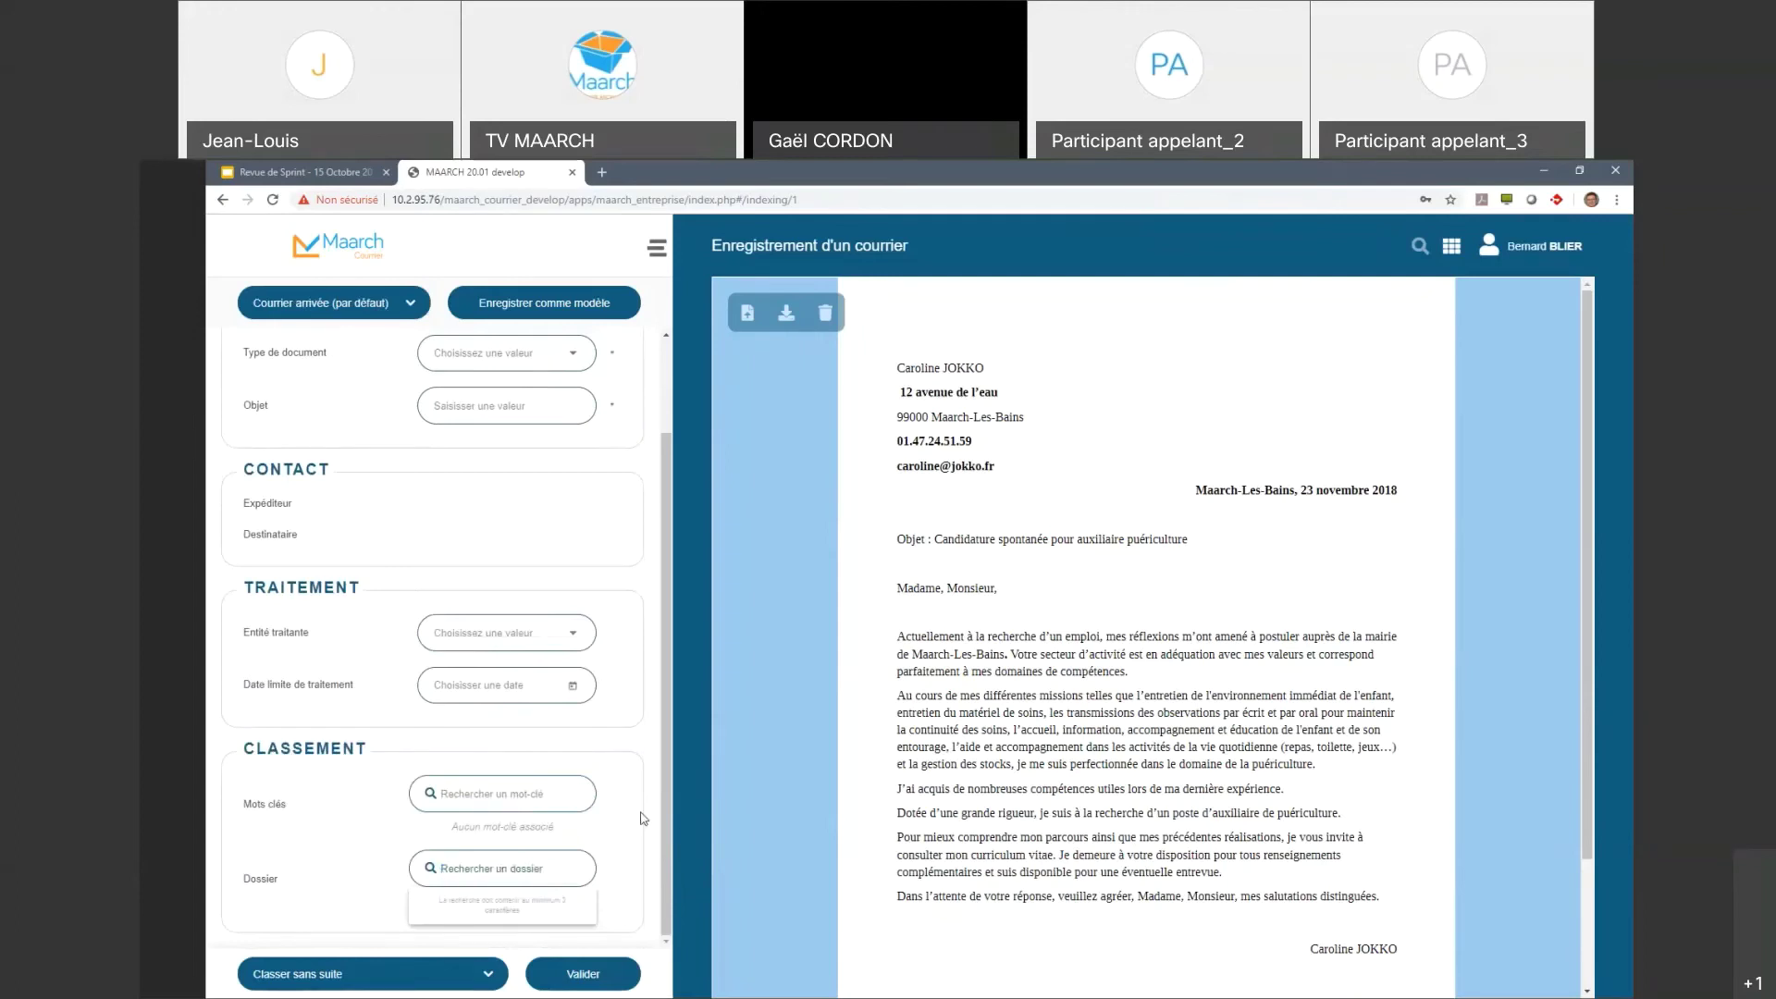
pyautogui.click(662, 780)
pyautogui.scroll(2, 663, 772)
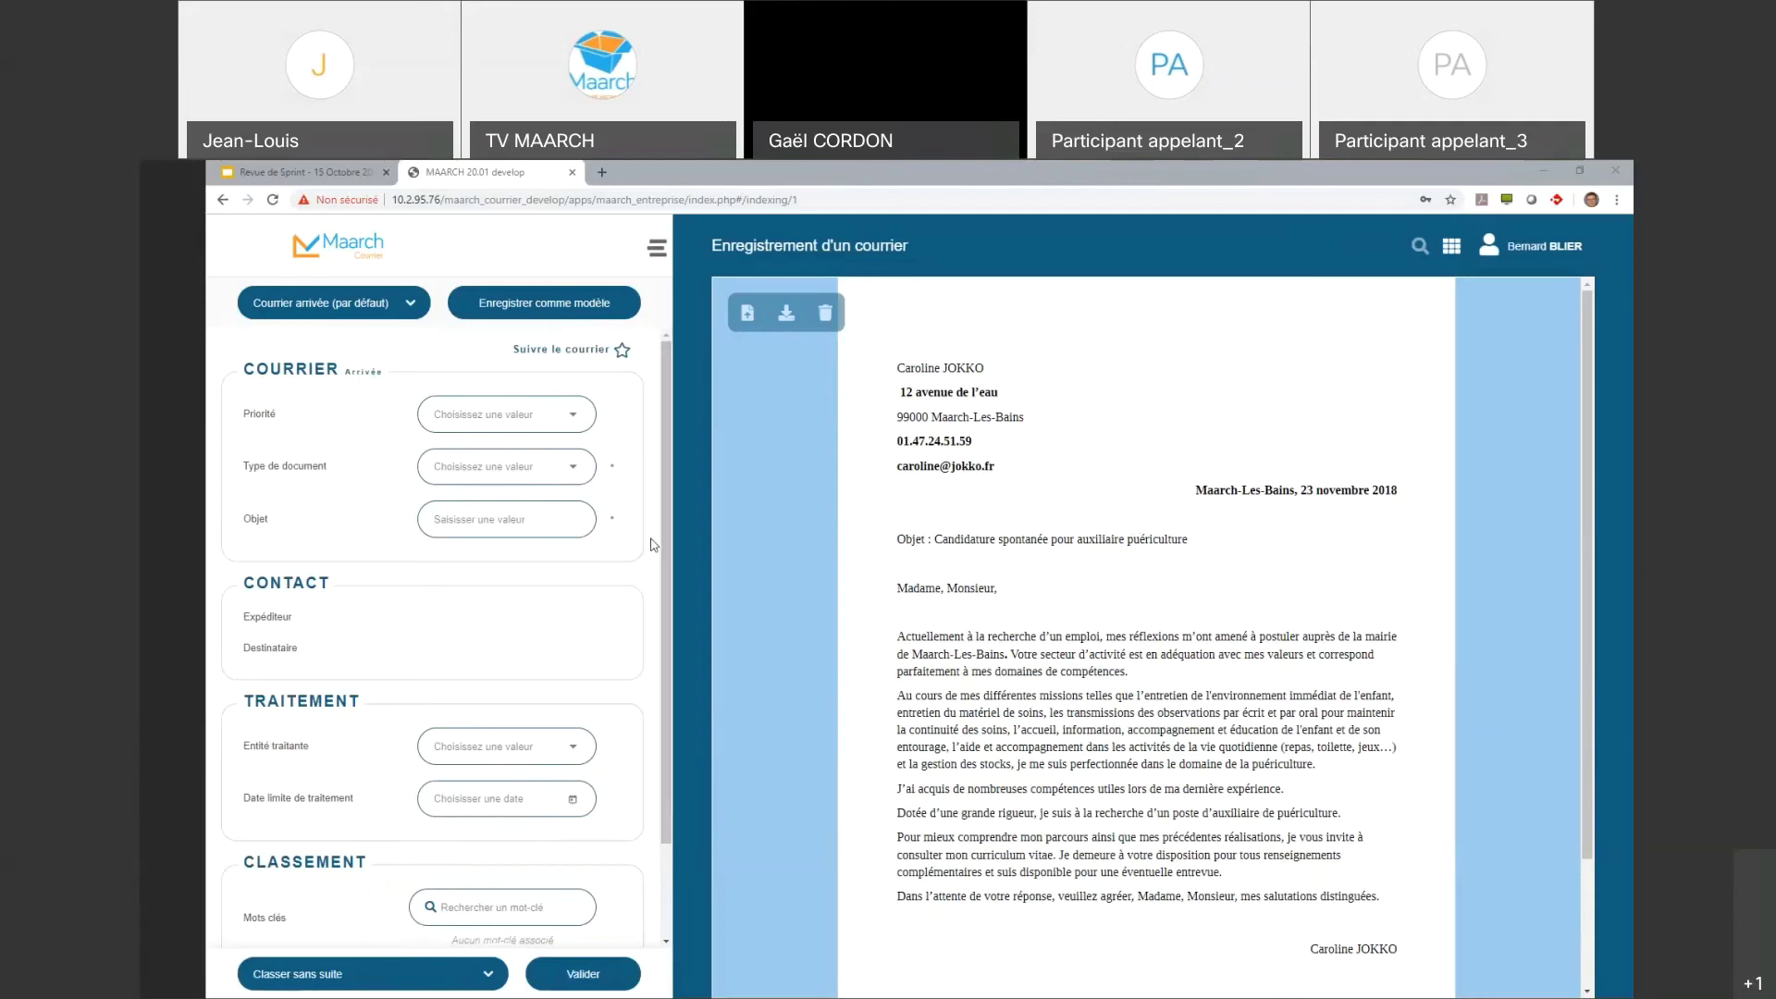
# Step: Restore the maximized browser window to a smaller floating size and shift it slightly left
pyautogui.click(1068, 168)
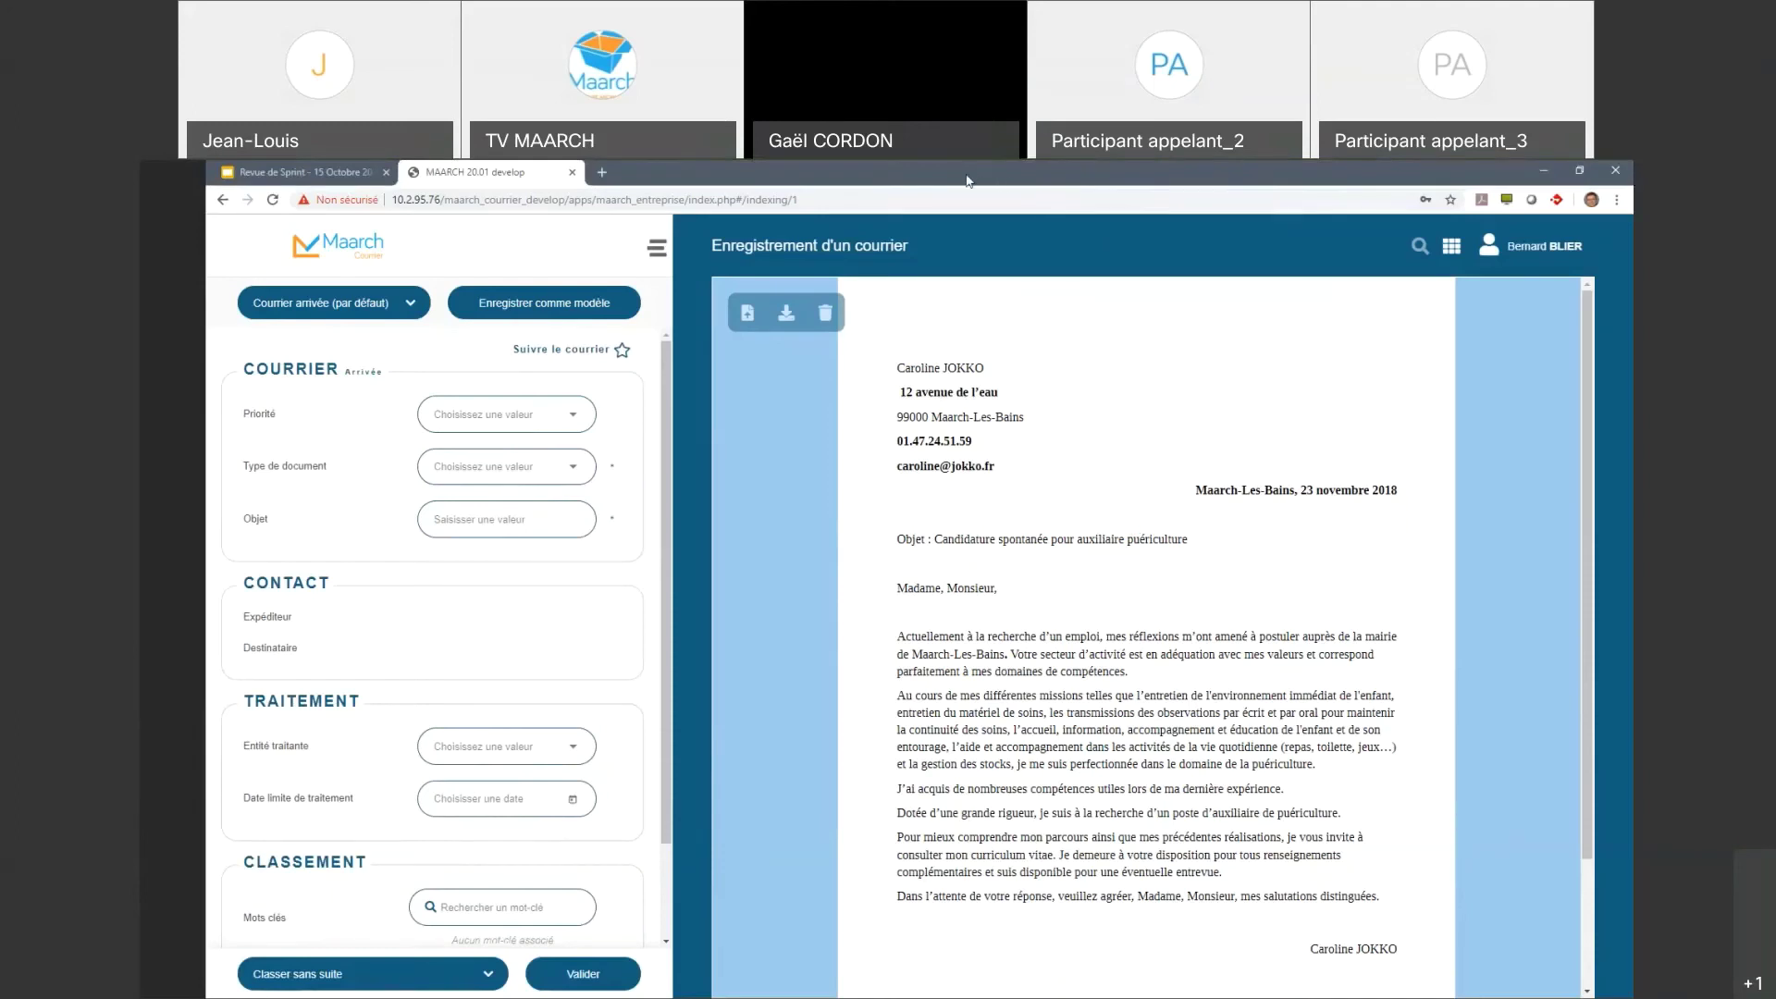
pyautogui.press('super+Down')
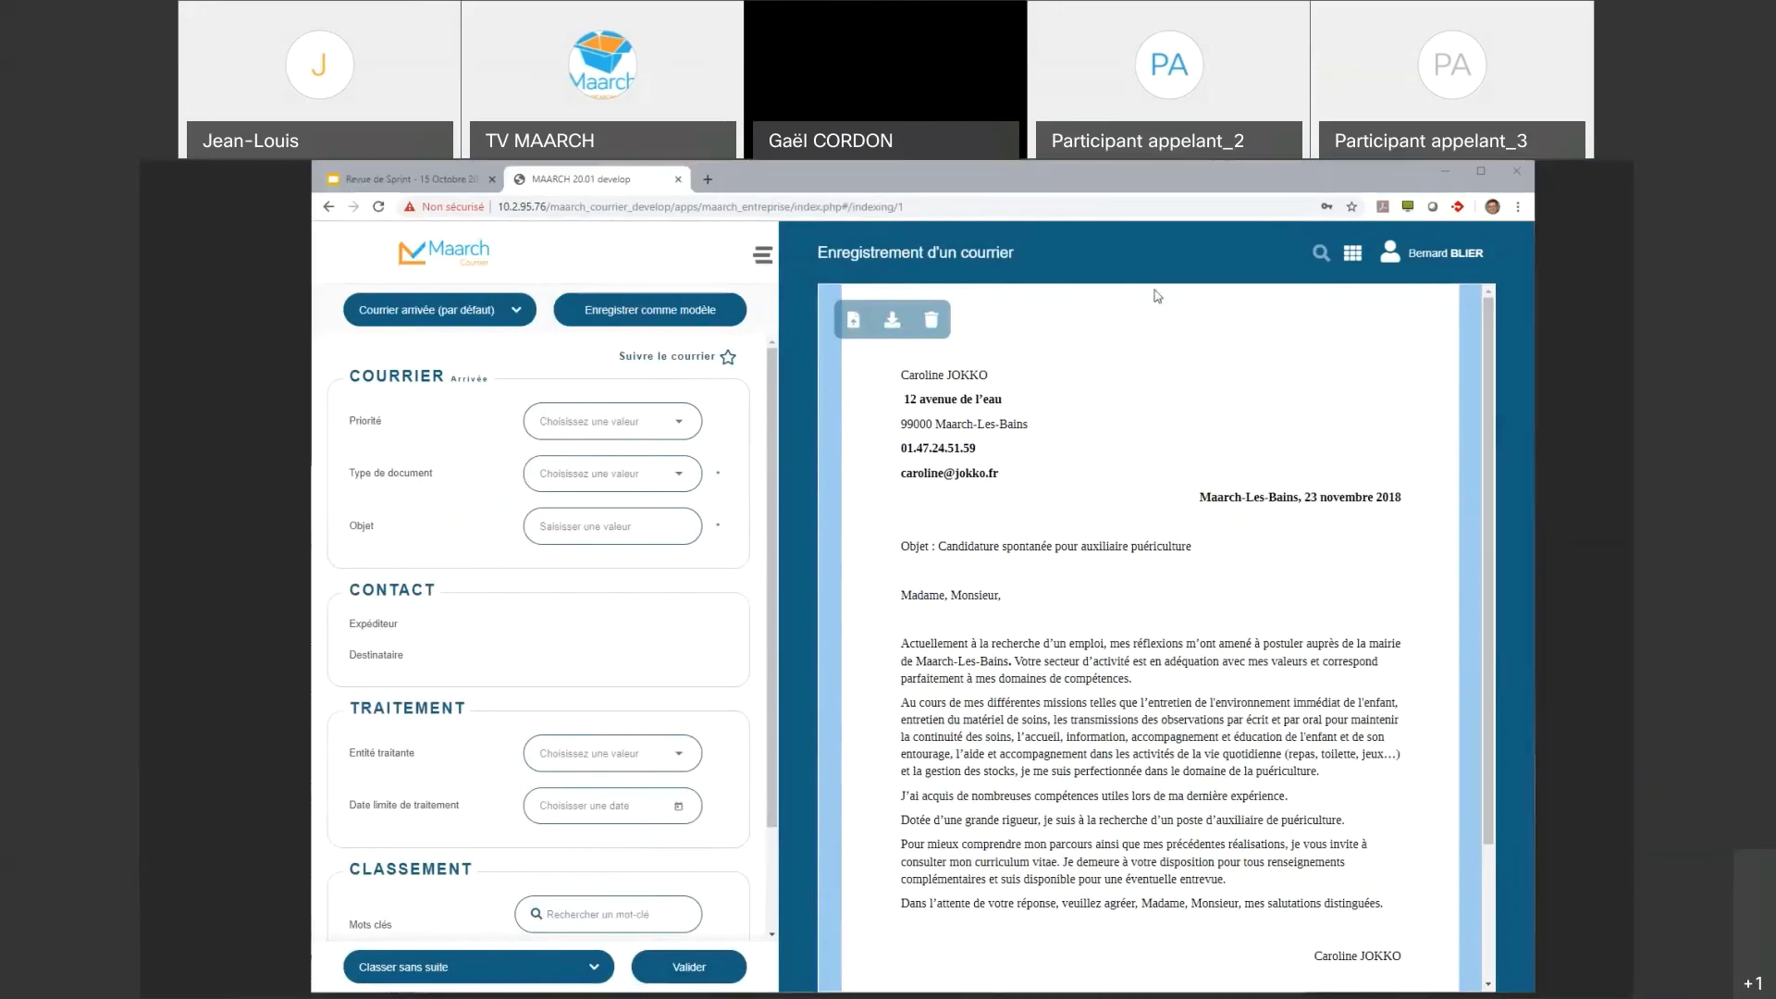
pyautogui.moveTo(1048, 174); pyautogui.dragTo(990, 176)
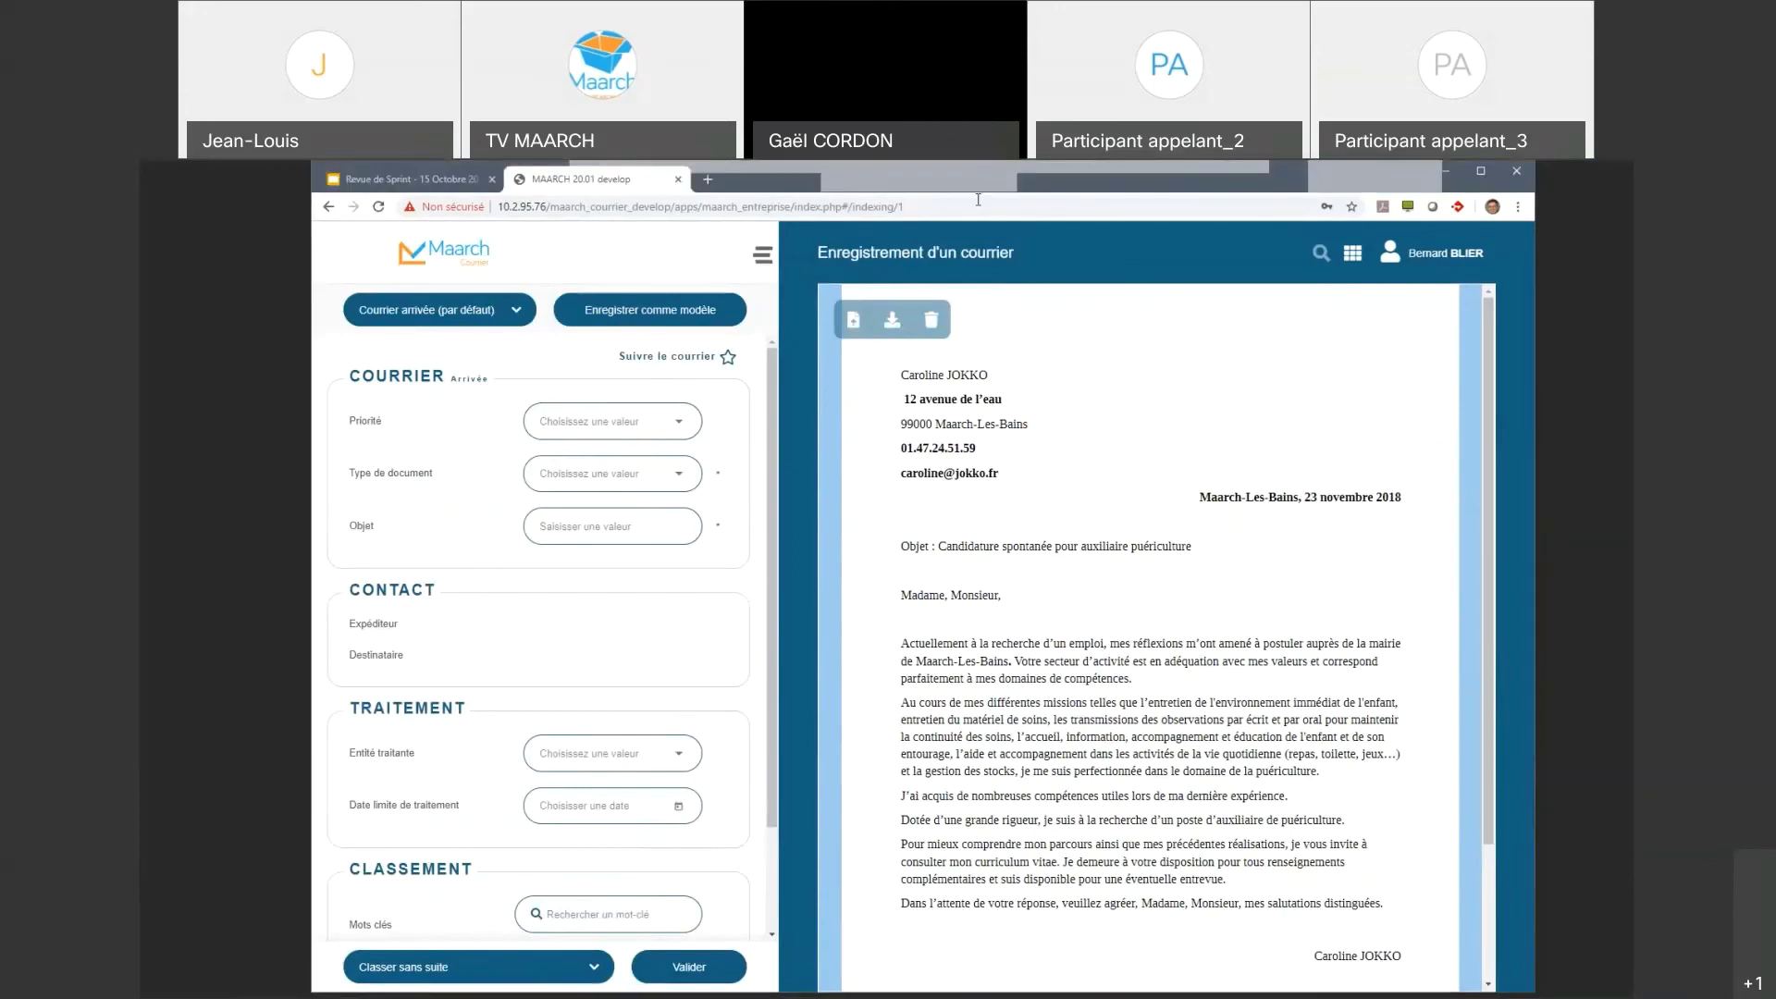
# Step: Collapse the registration form panel to view the letter at full width and expand it again, twice in a row
pyautogui.click(703, 255)
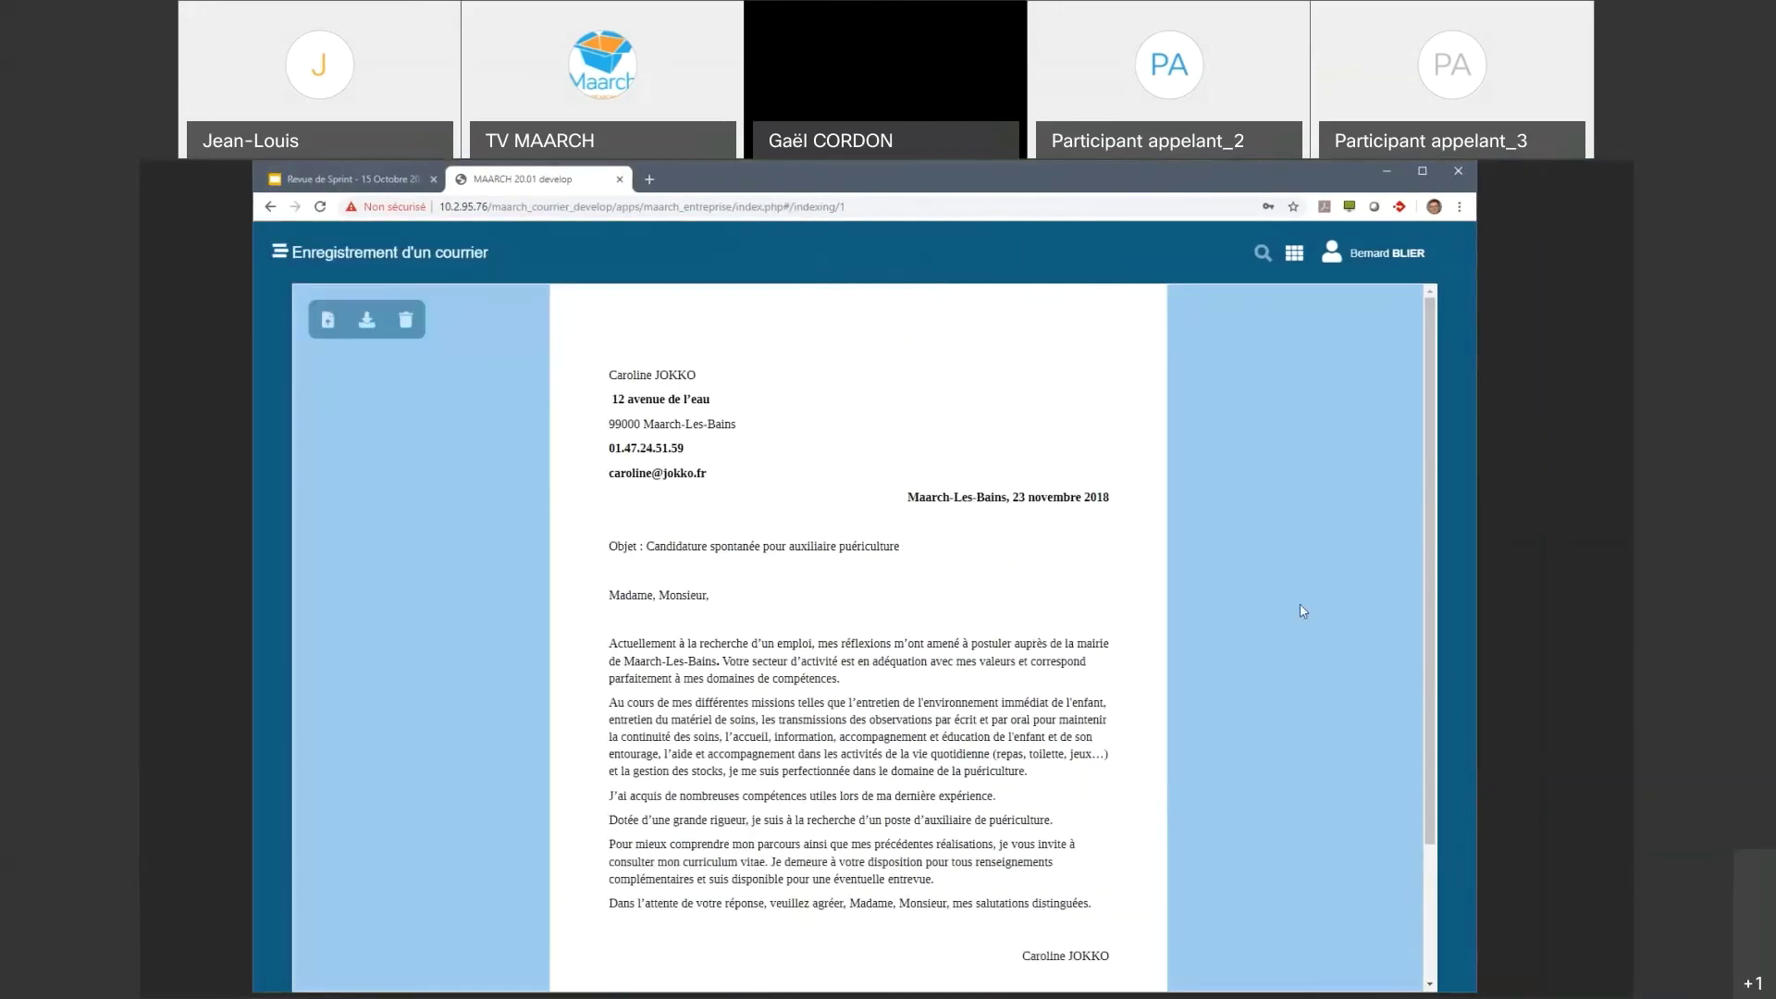
pyautogui.click(283, 258)
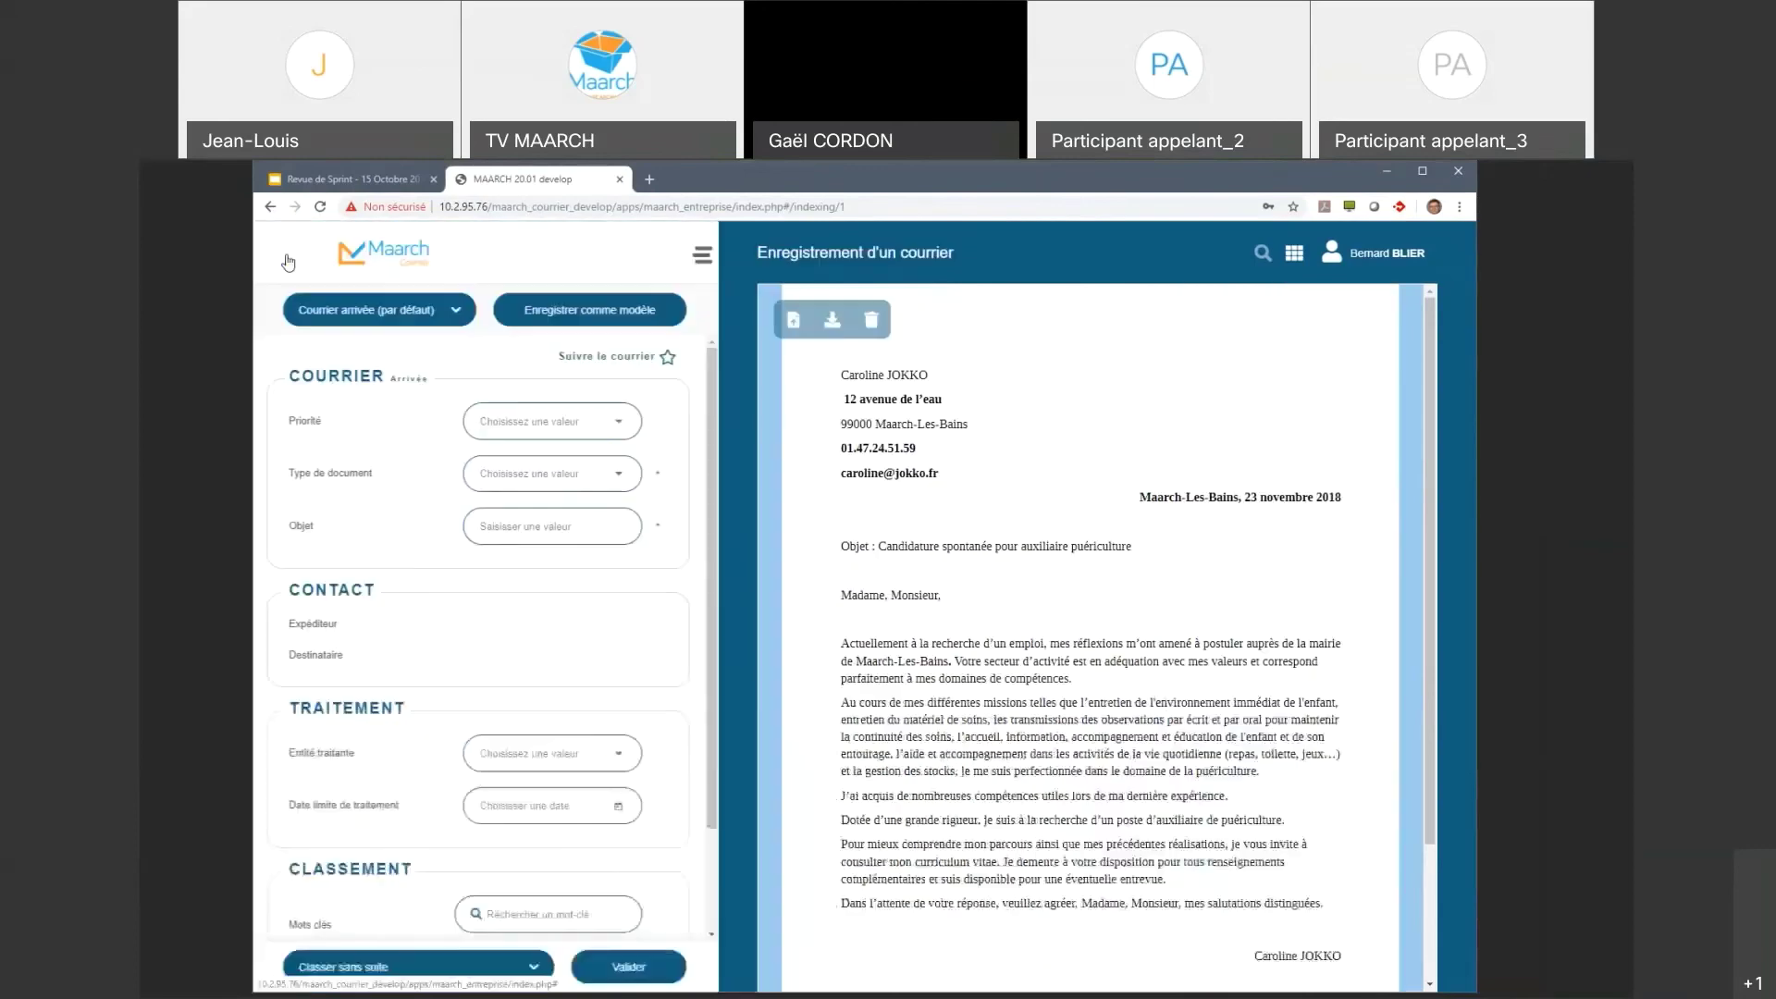
pyautogui.click(699, 258)
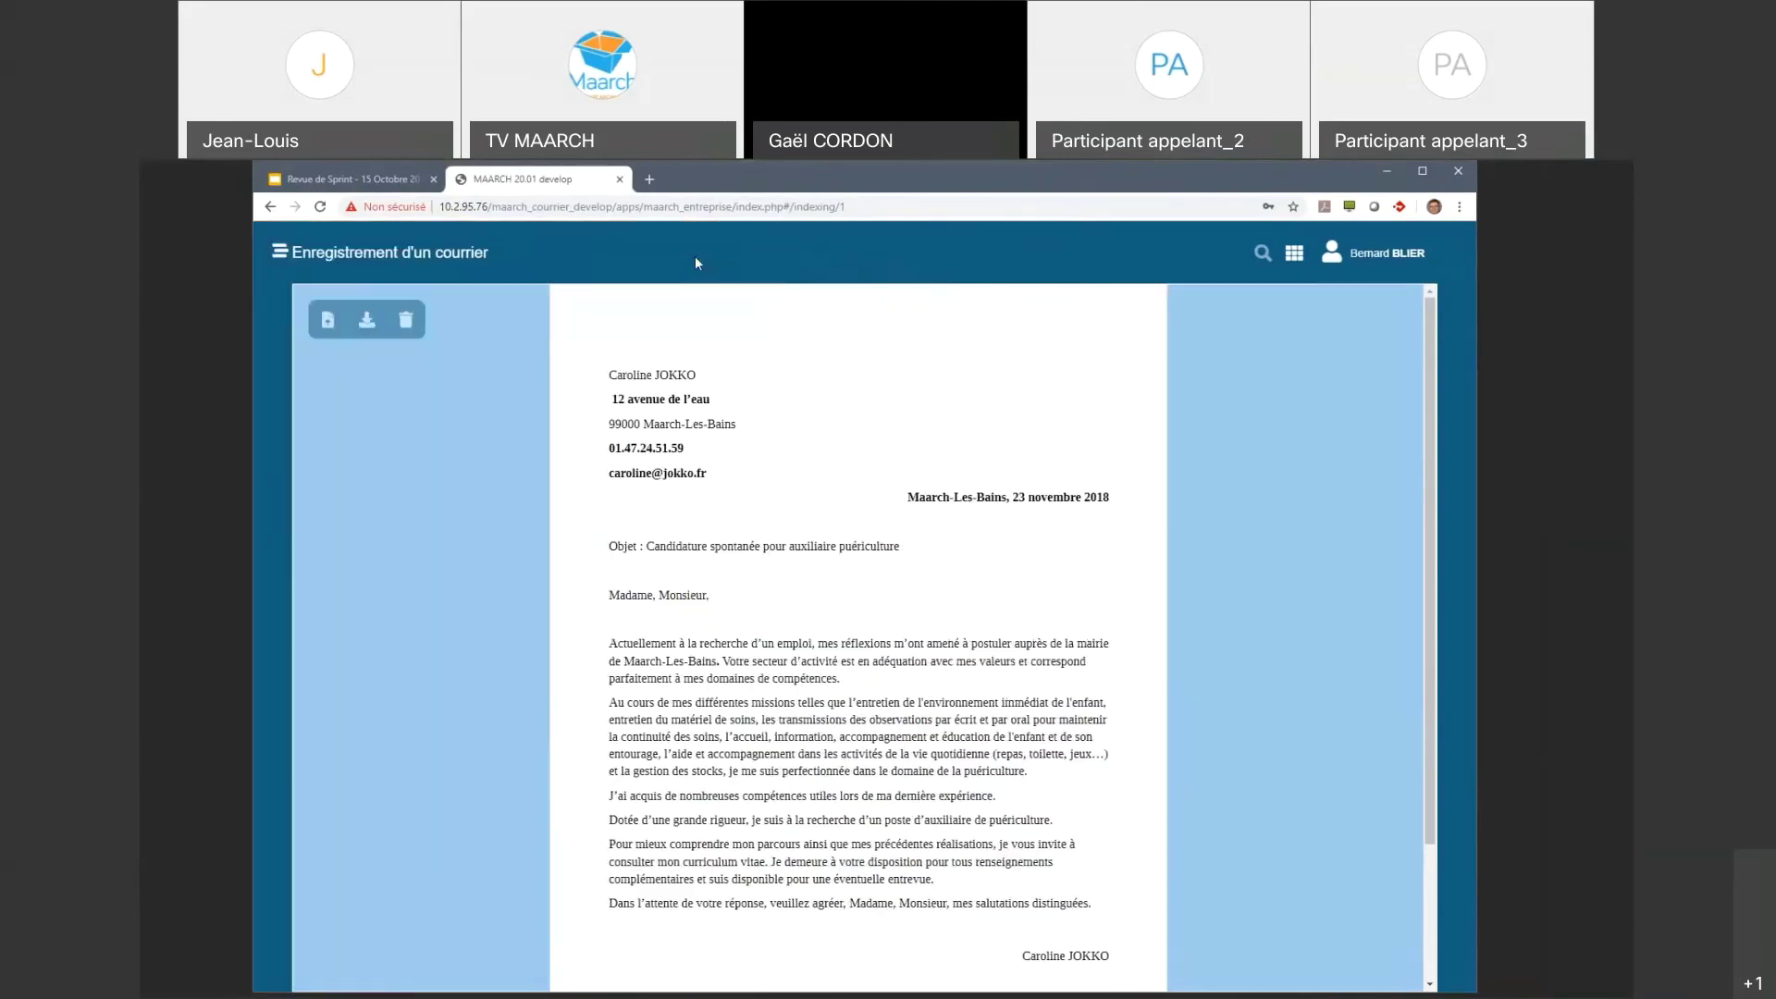
pyautogui.click(283, 258)
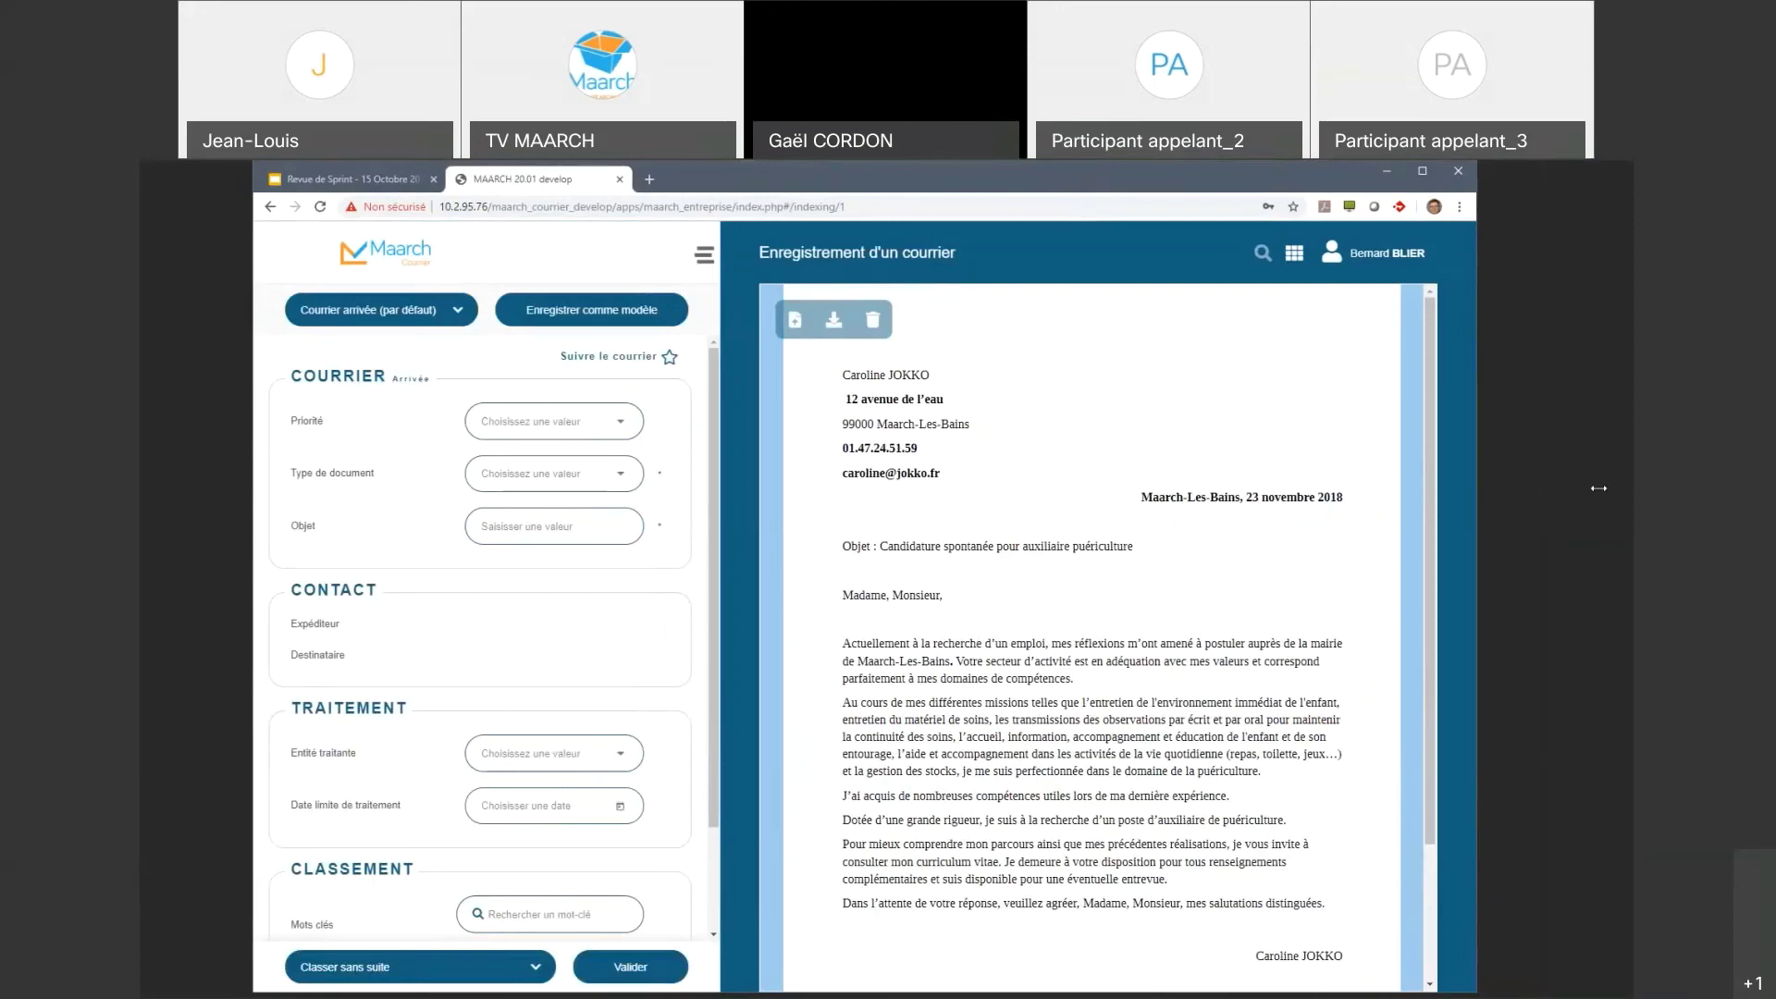
# Step: Widen the browser window so the document area gets more room
pyautogui.moveTo(1598, 487); pyautogui.dragTo(1598, 488)
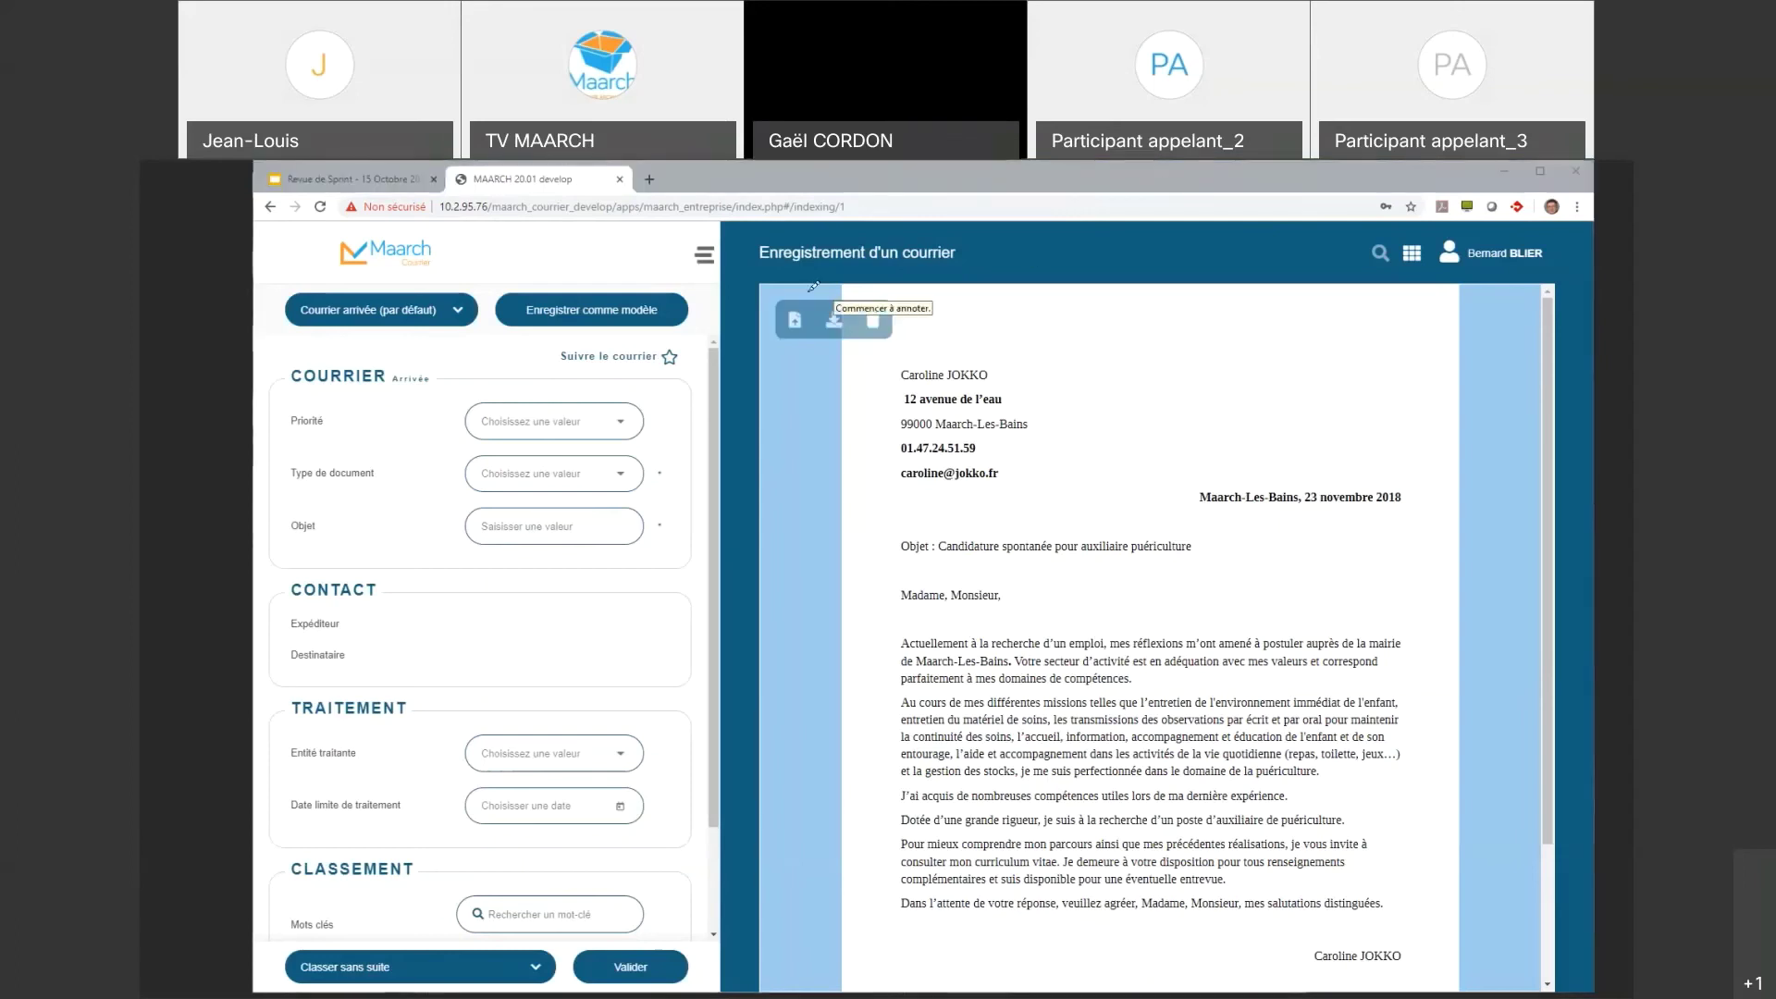
pyautogui.moveTo(805, 286)
pyautogui.mouseDown()
pyautogui.moveTo(745, 317)
pyautogui.moveTo(941, 301)
pyautogui.moveTo(796, 274)
pyautogui.mouseUp()
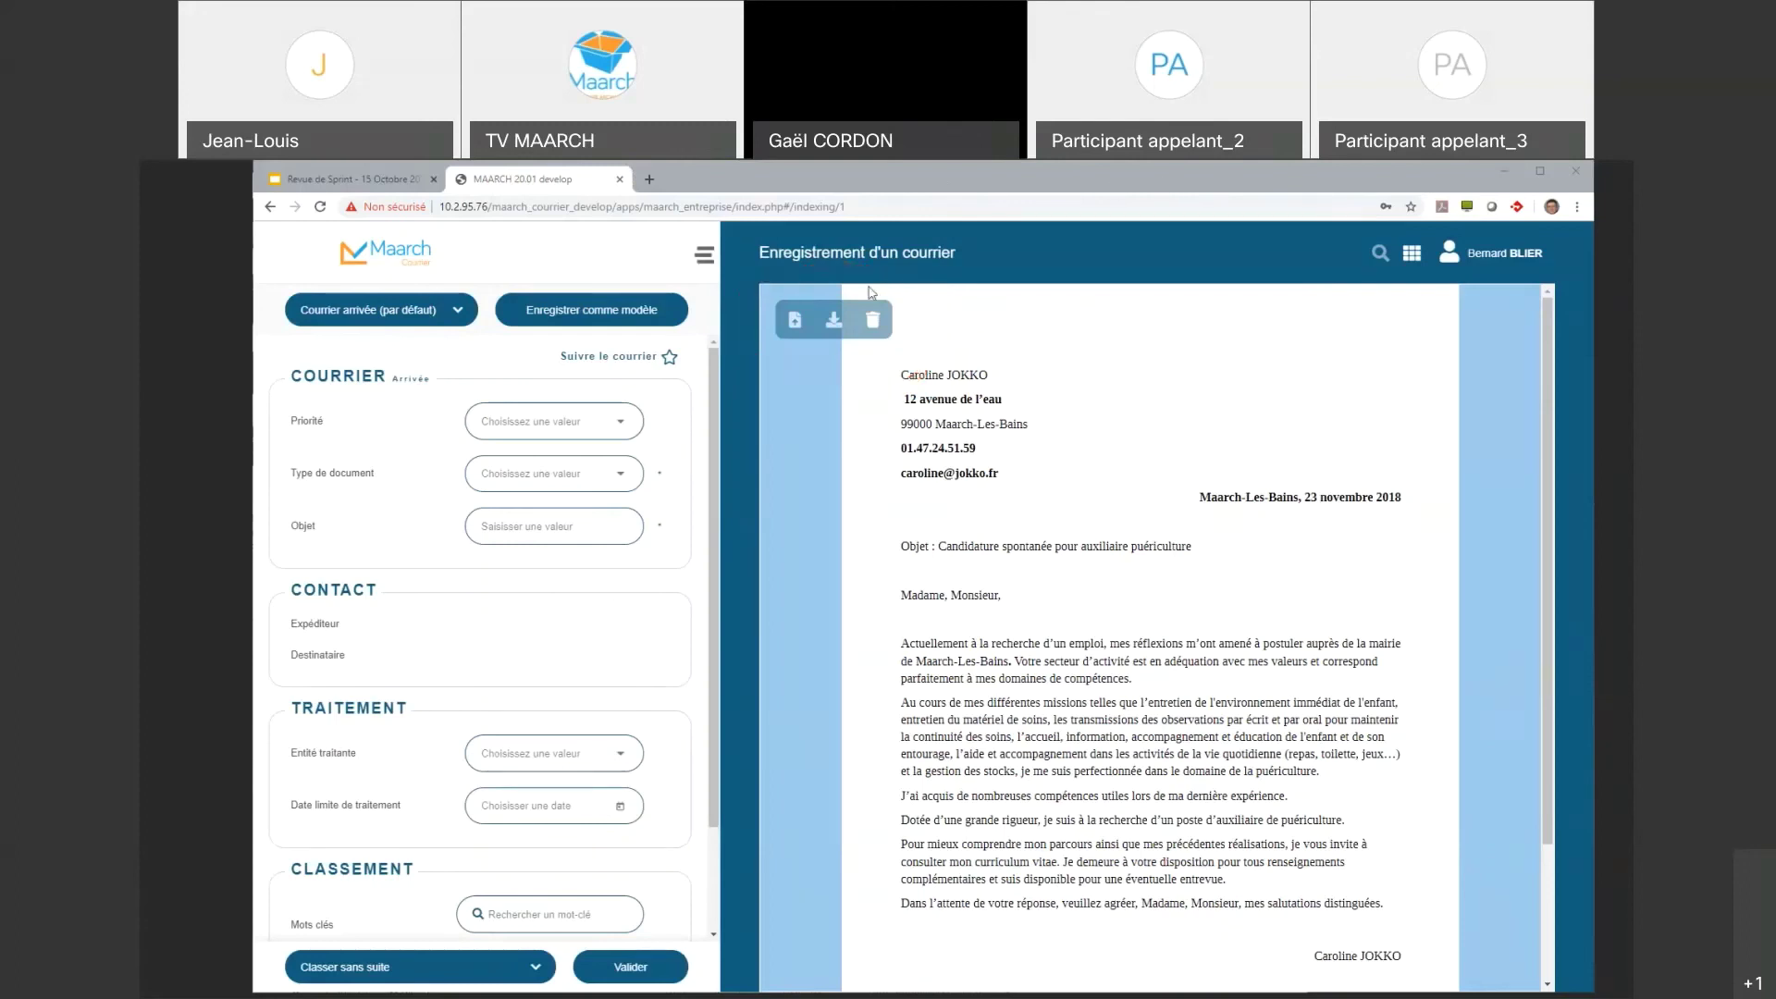
# Step: Return to the Revue de Sprint presentation in Google Slides and present the Indexation slide in full screen
pyautogui.click(344, 178)
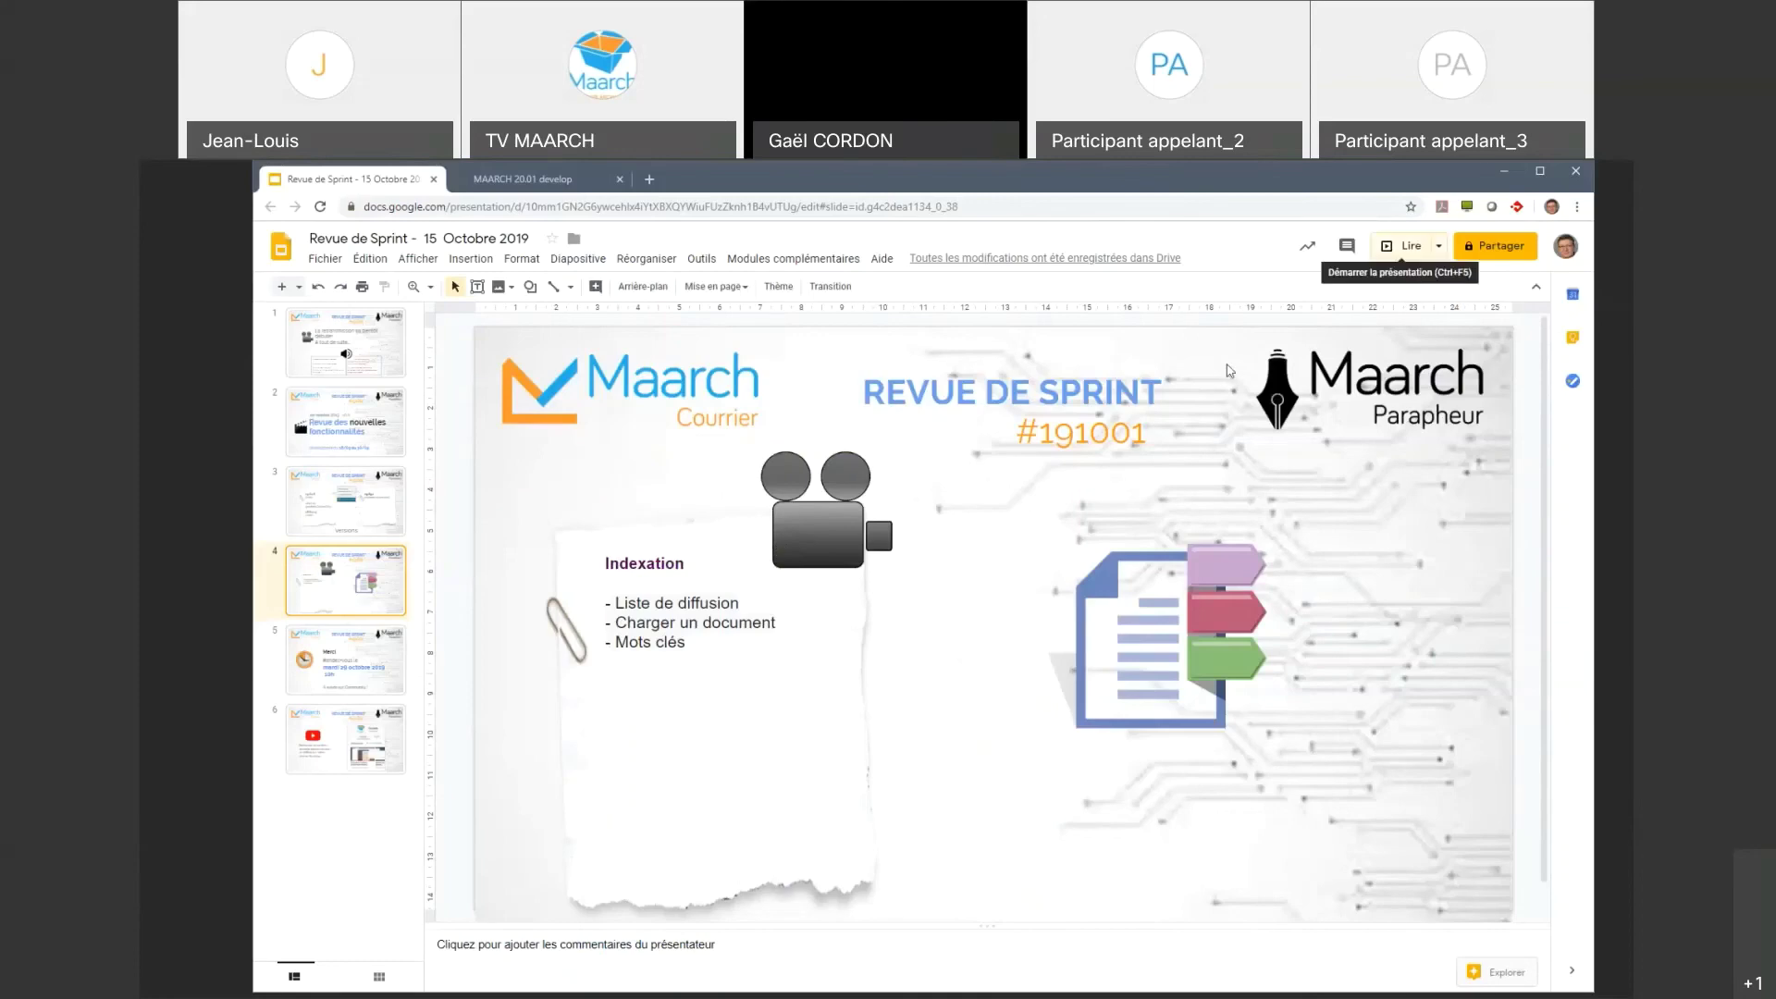
pyautogui.hotkey('ctrl', 'F5')
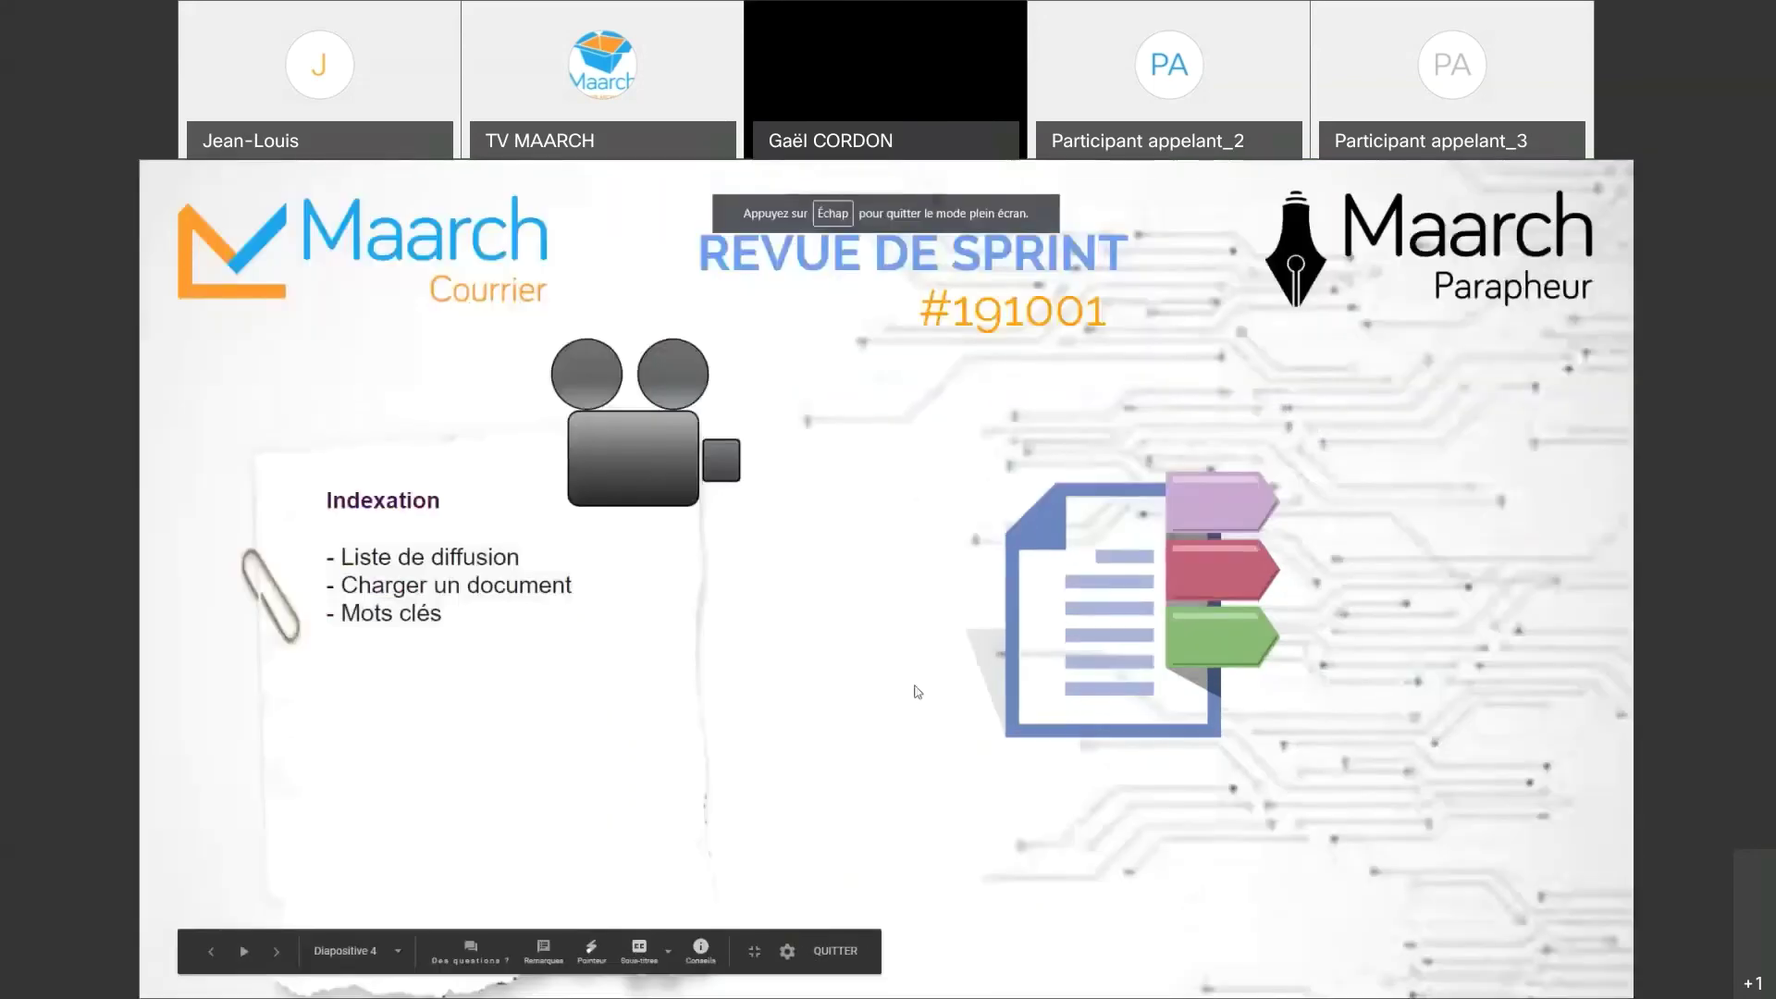